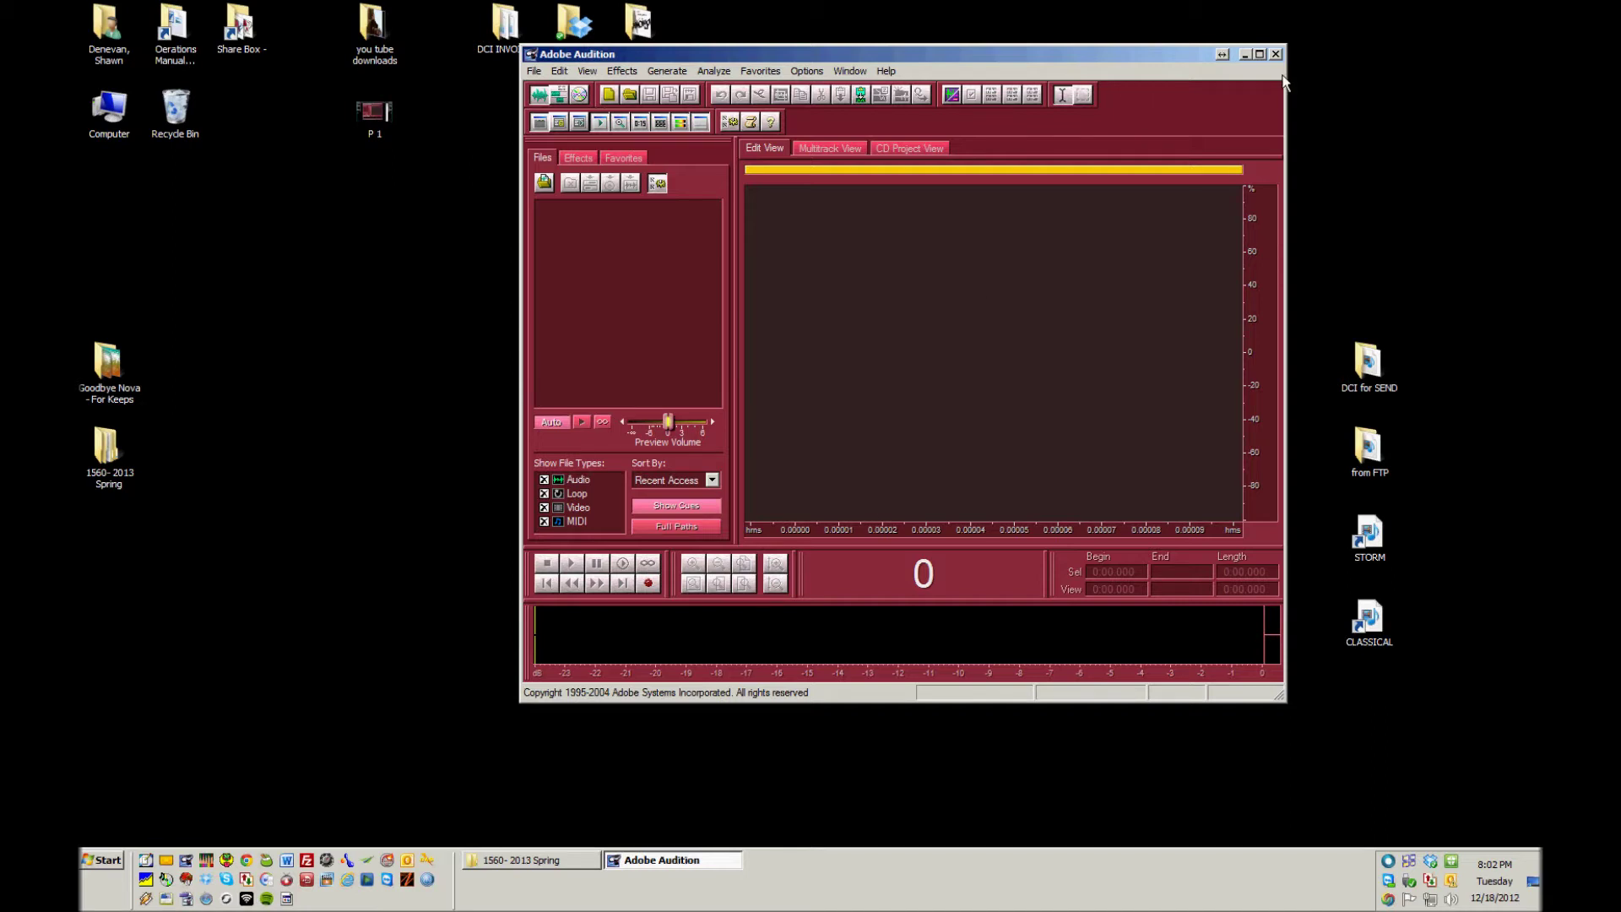
Step: Maximize the audio editor window and open the multitrack session view with the playhead near the start of Track 1
left_click(1259, 54)
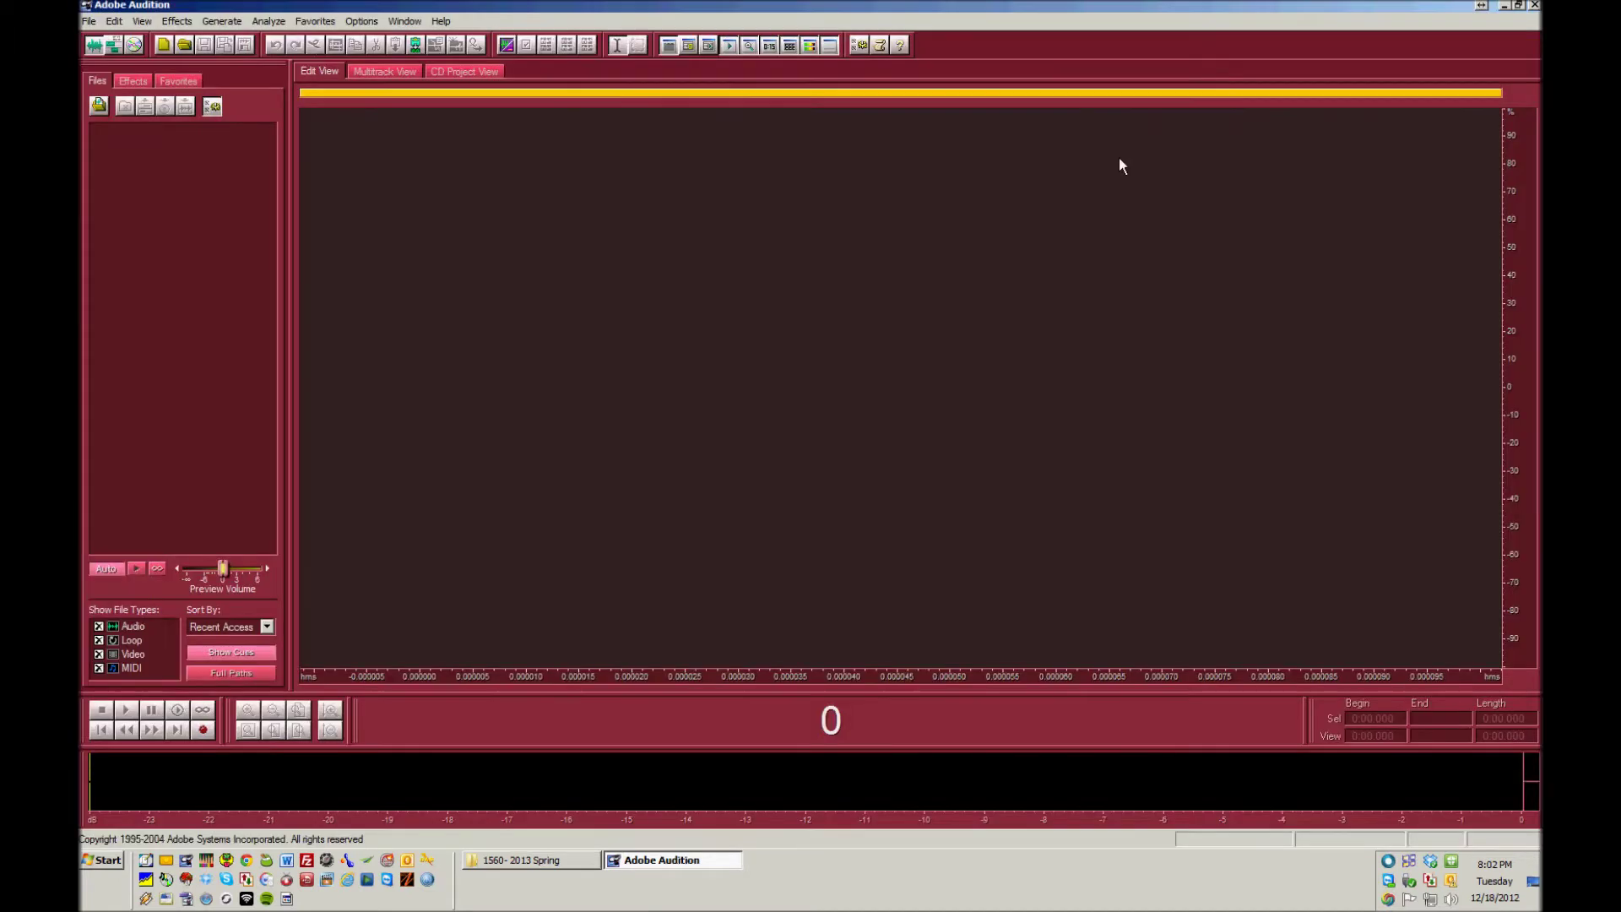
left_click(379, 82)
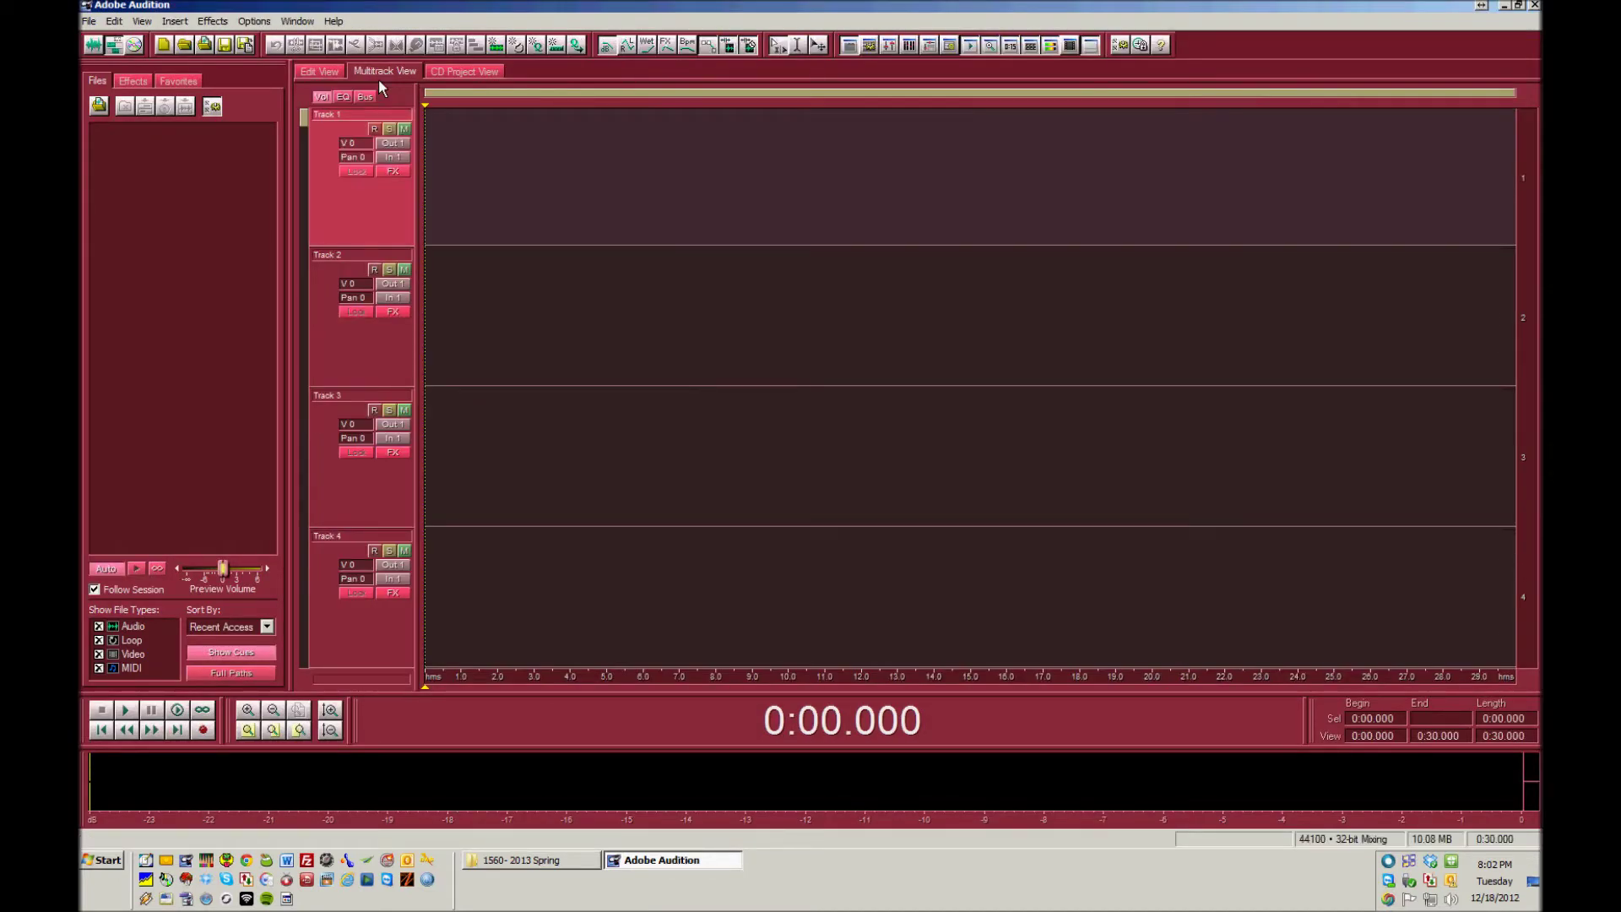
key("space")
left_click(579, 198)
left_click(483, 196)
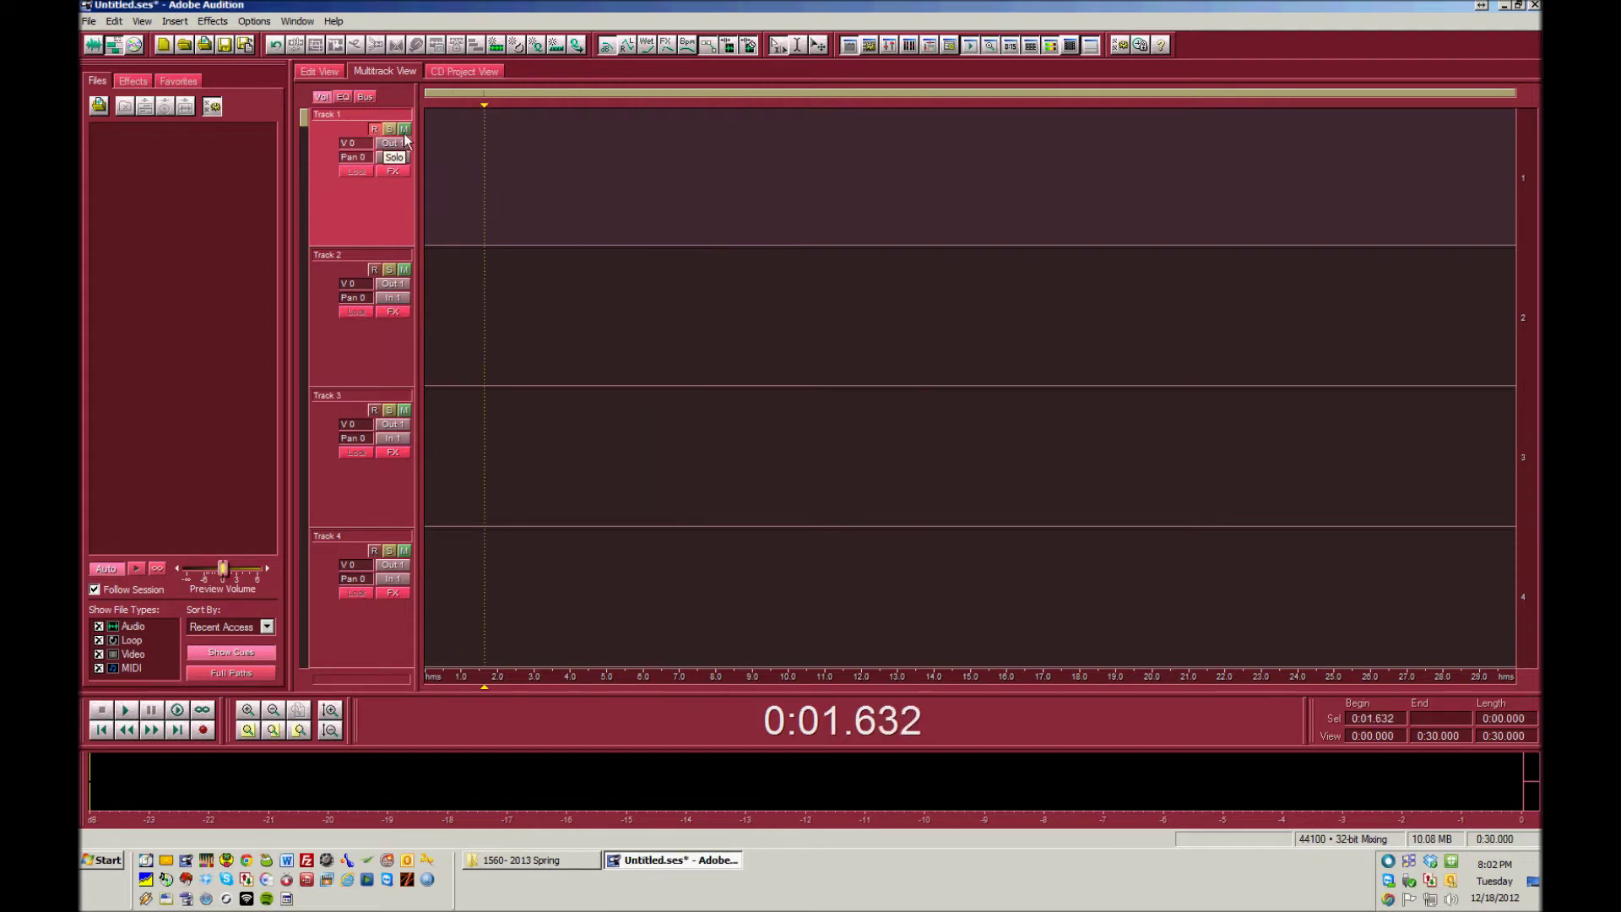
Step: Solo Track 1 and record a voice take of about 56 seconds on it from about 0.5 s
left_click(390, 128)
left_click(444, 154)
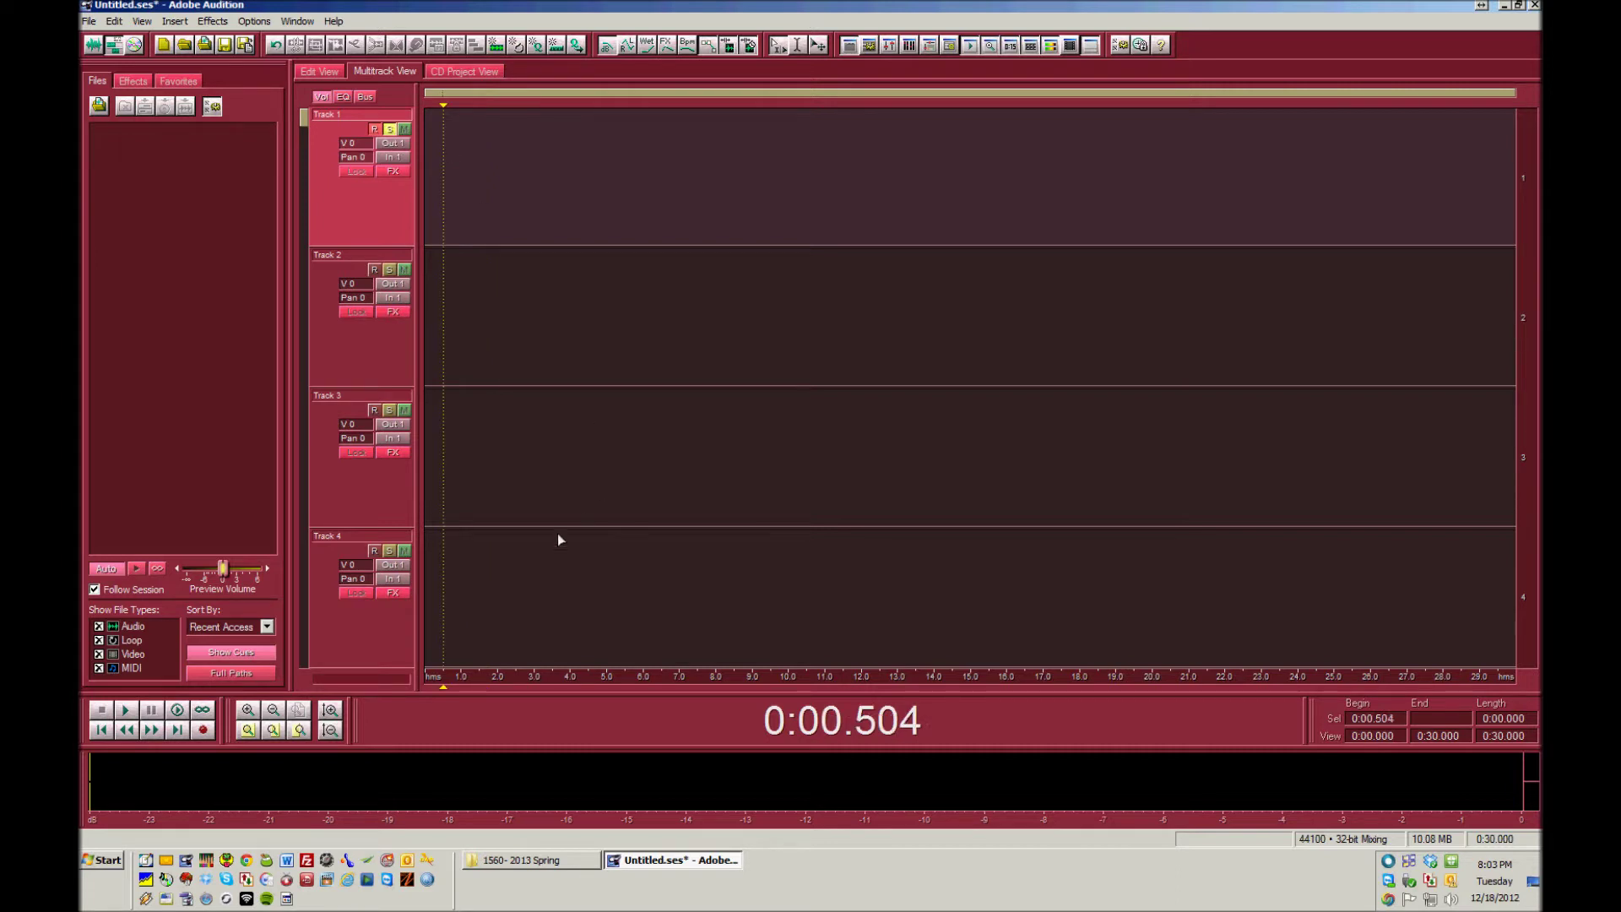
left_click(215, 743)
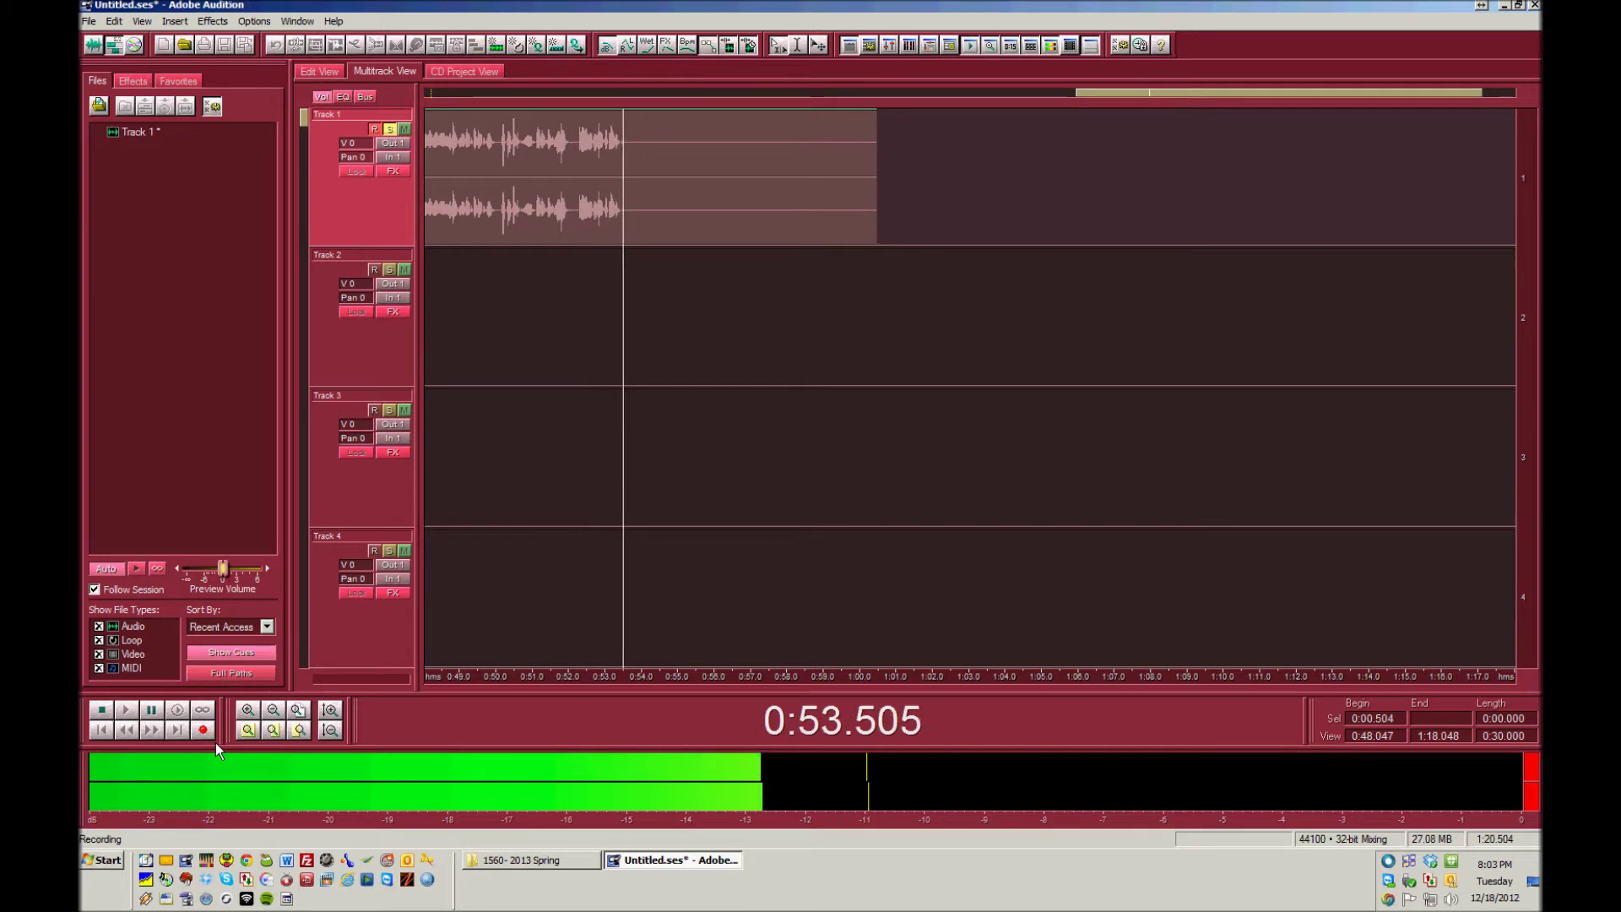
left_click(108, 715)
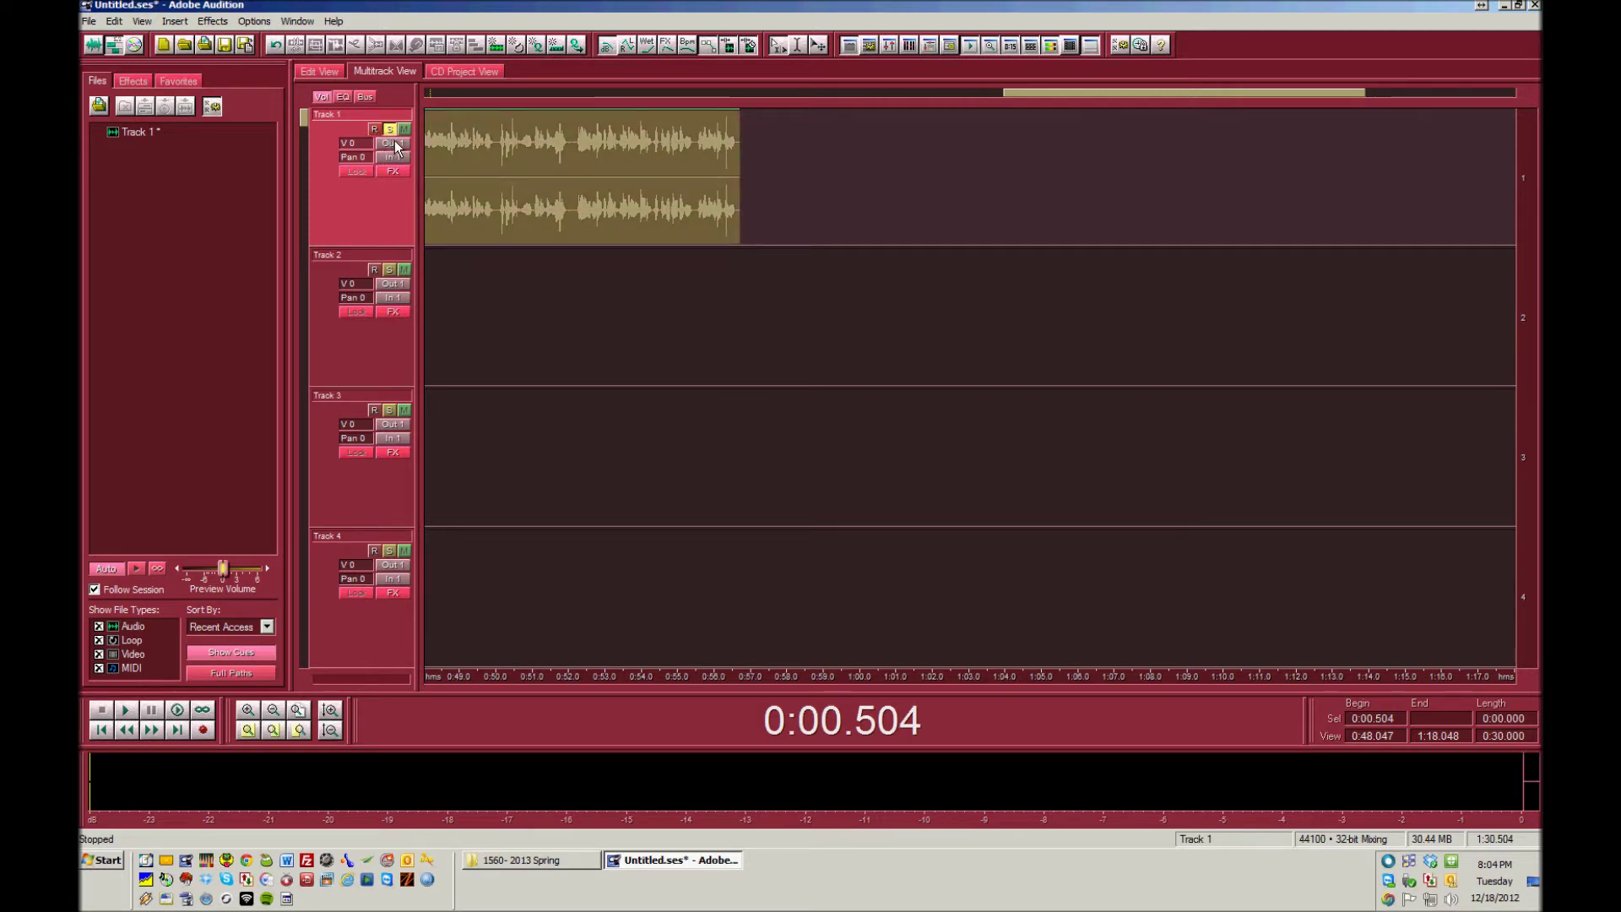
Step: Open the recorded Track 1 clip for waveform editing and delete its opening section up to about 10.2 s
left_click(279, 728)
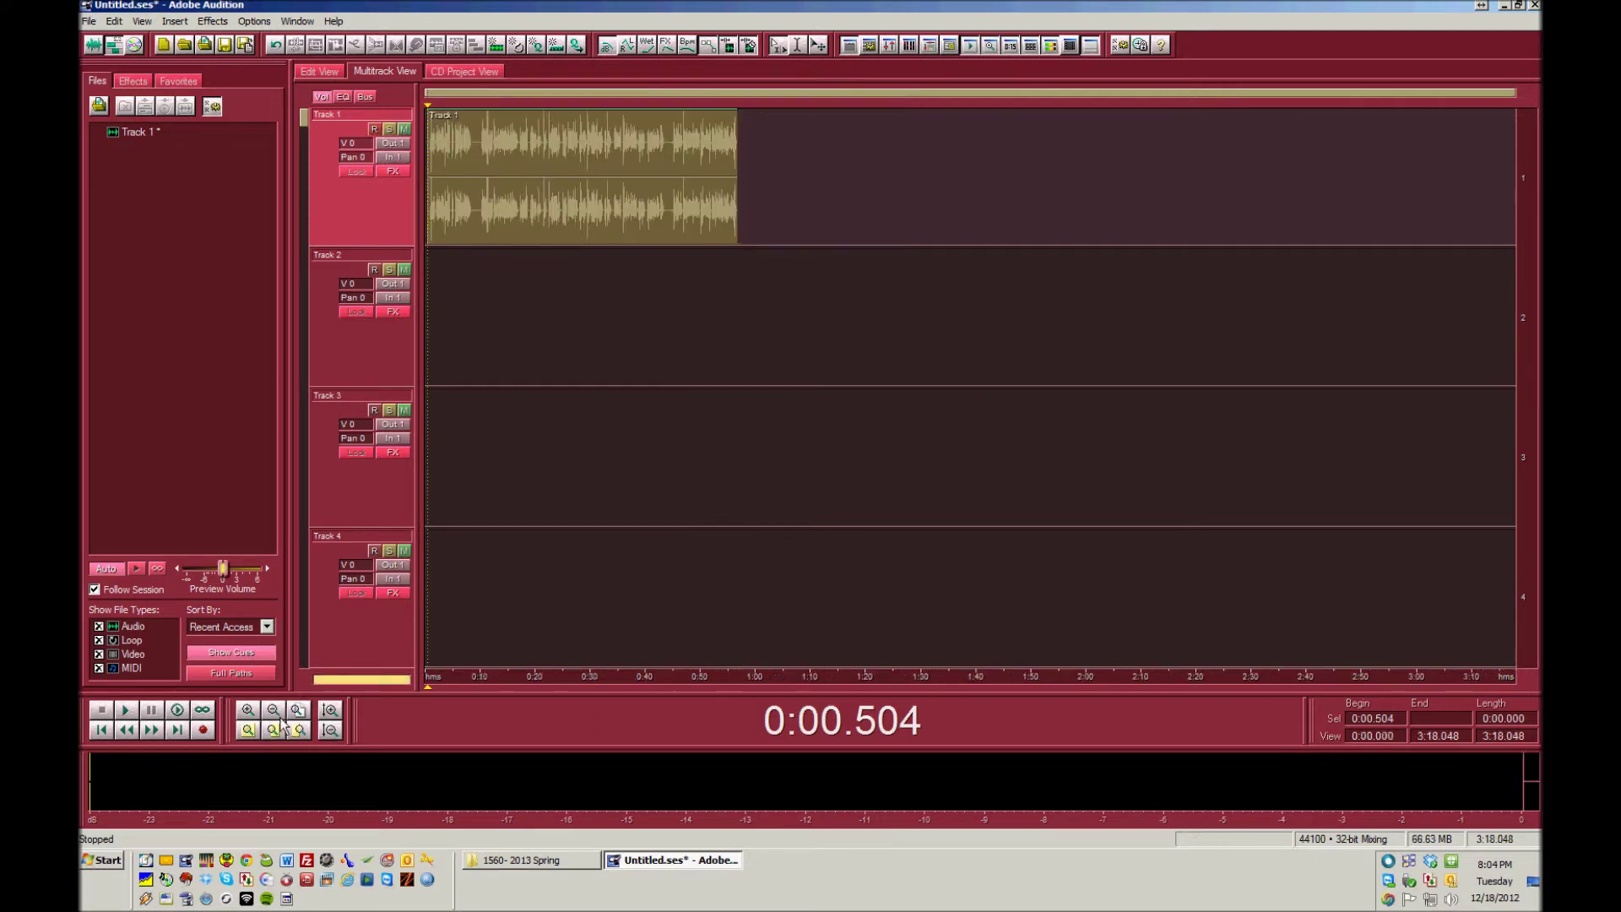
double_click(506, 223)
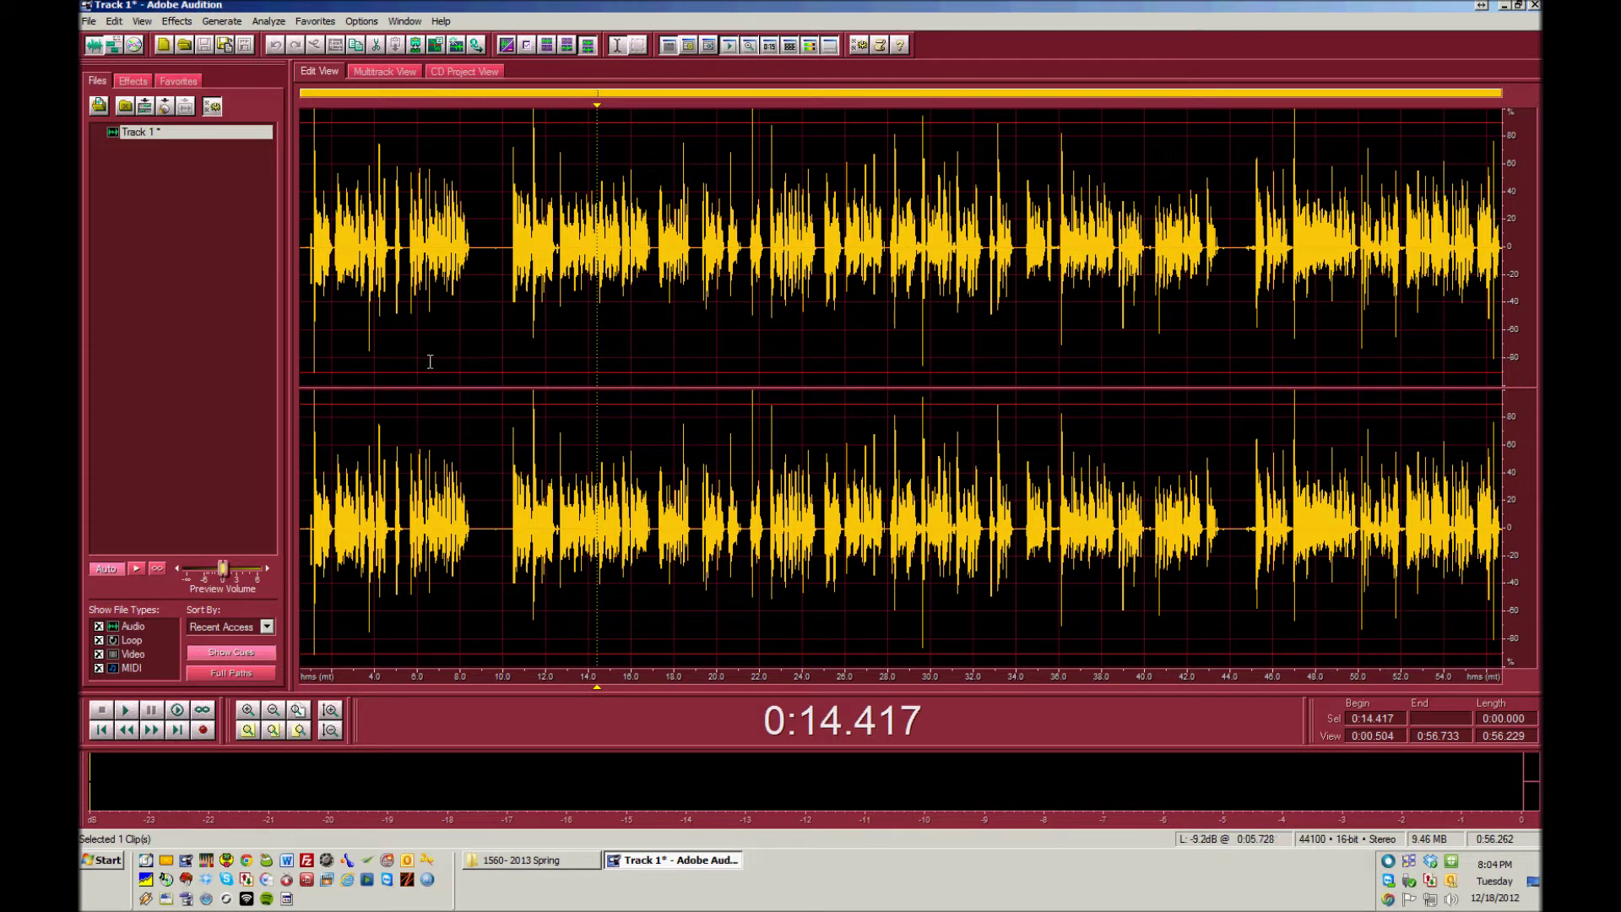
left_click(310, 271)
key("space")
left_click(457, 253)
key("space")
left_click_drag(507, 255, 86, 333)
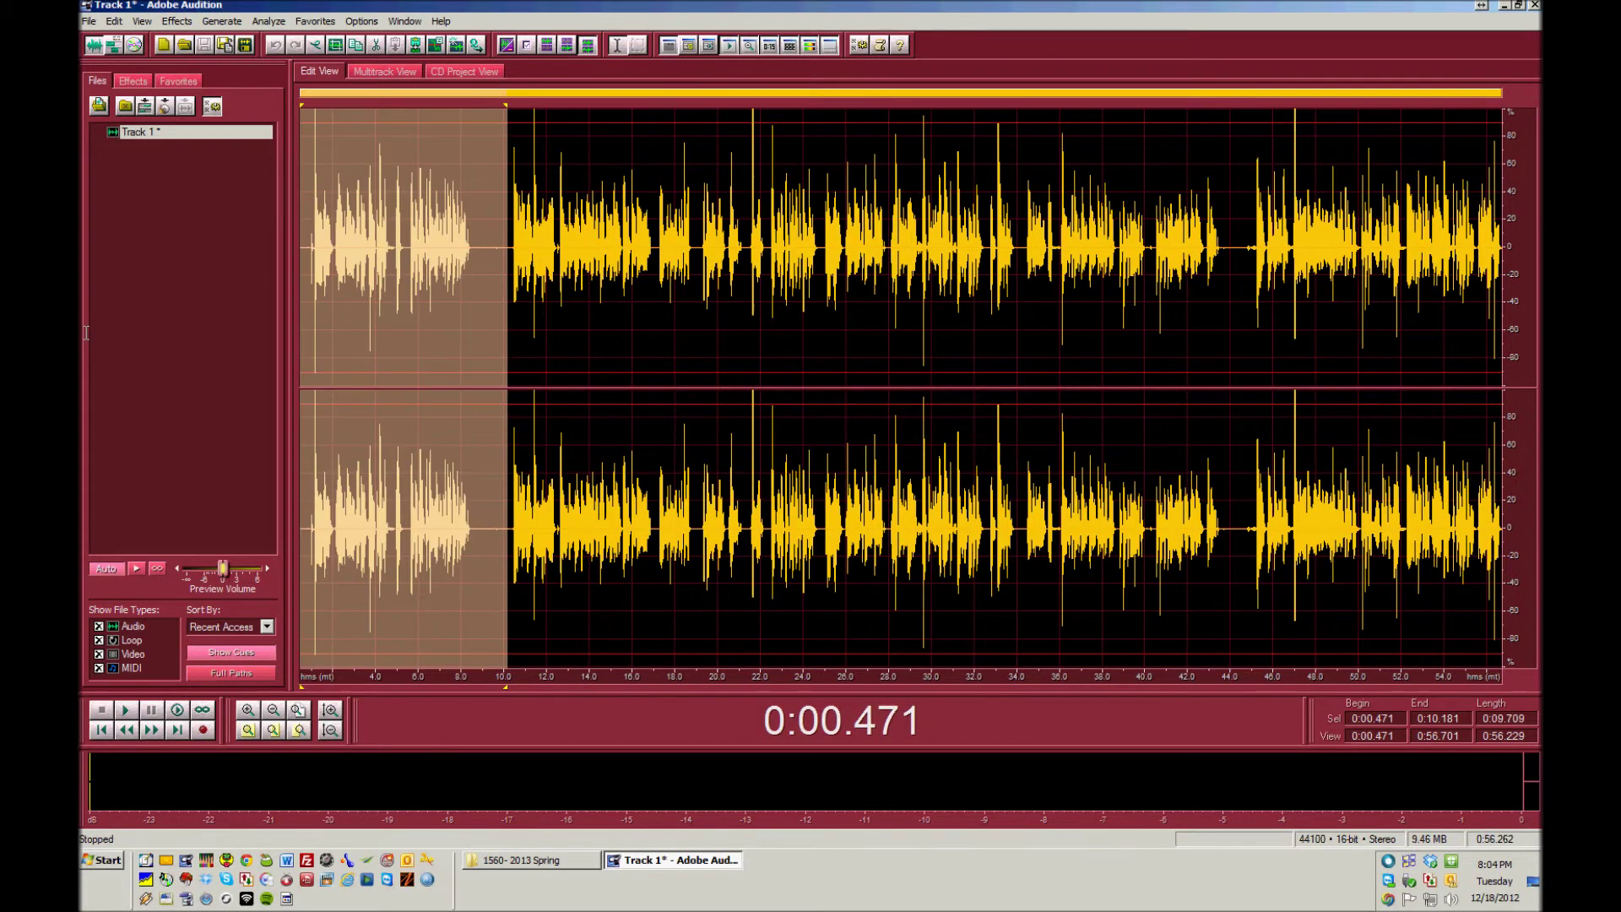
key("Delete")
Step: Delete the end of the recording from about 34.3 s onward
key("space")
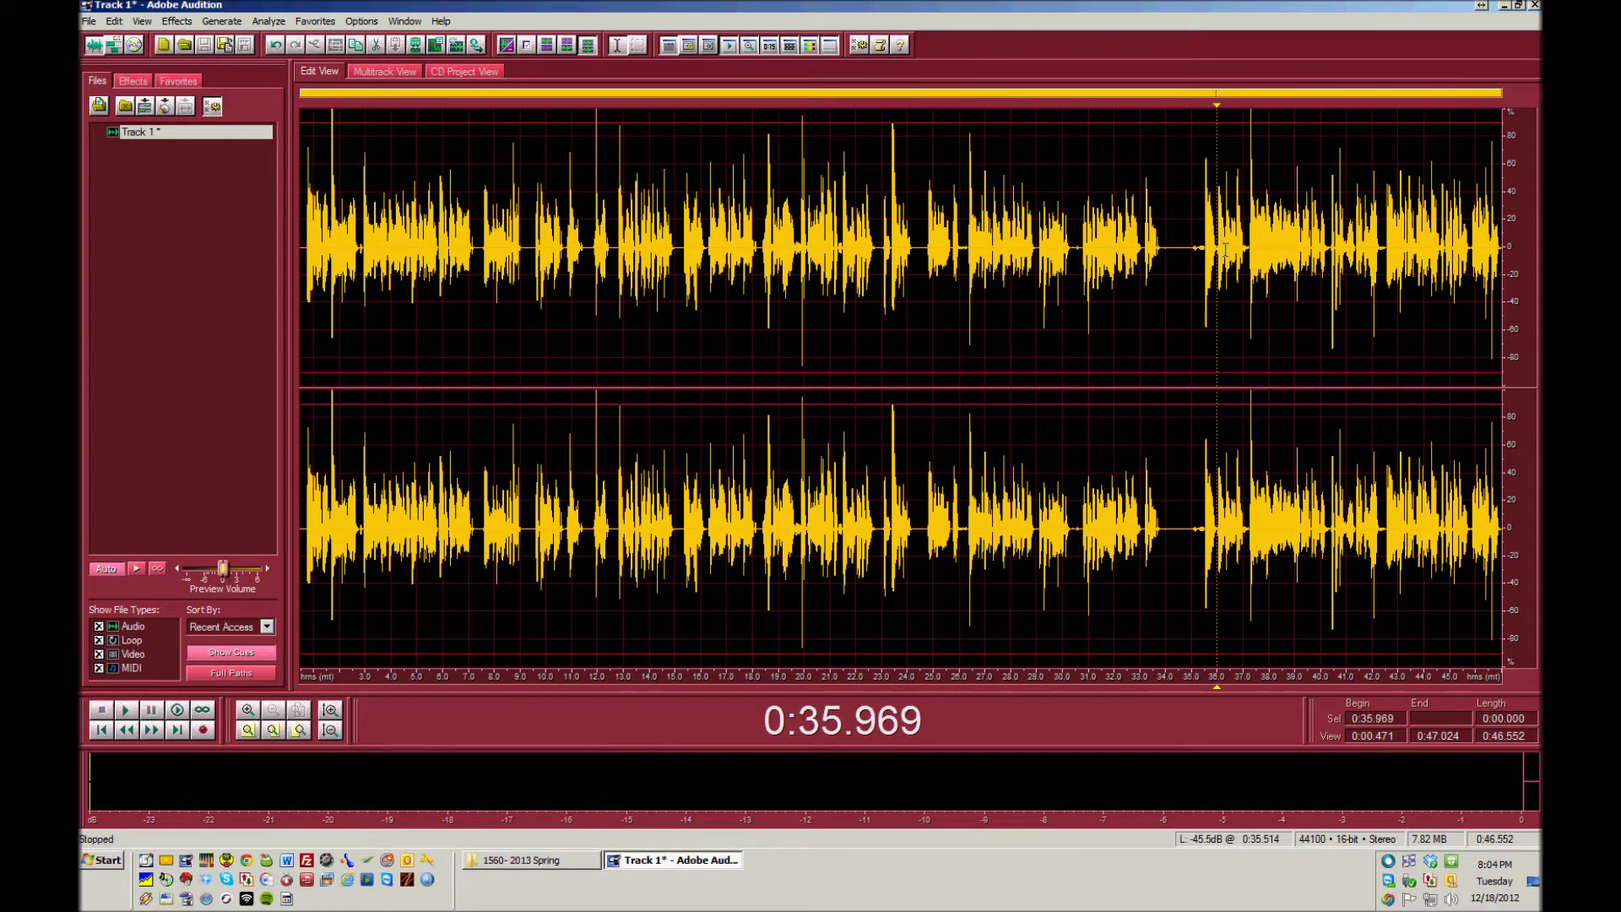
left_click(1217, 193)
left_click_drag(1173, 193, 1512, 193)
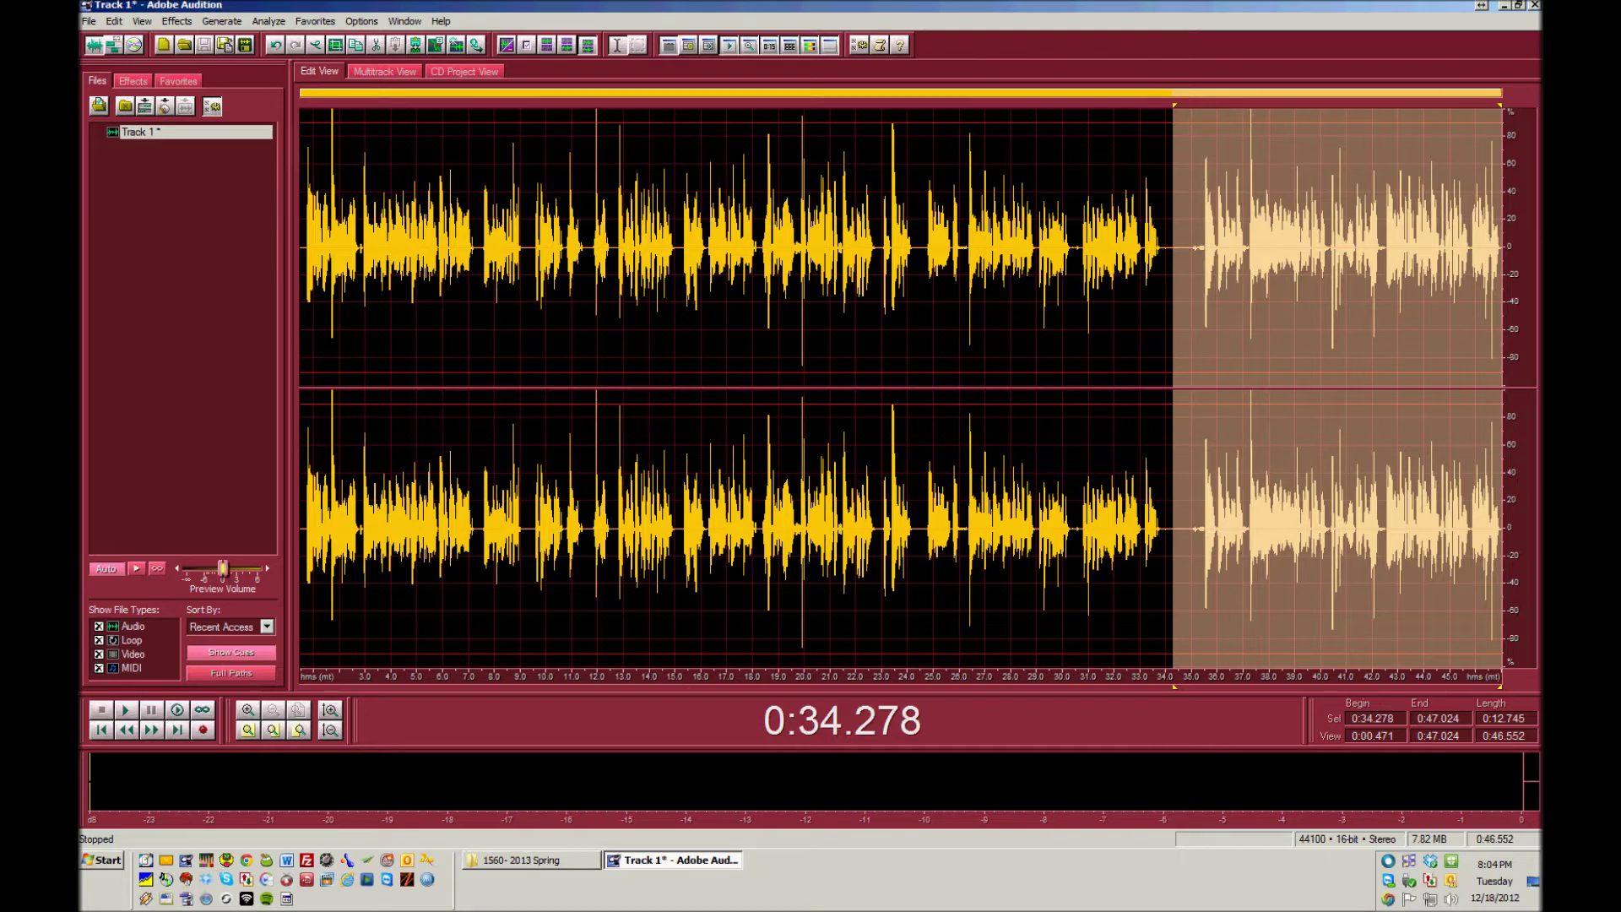
key("Delete")
Step: Play the recording from about 27.6 s and delete about 1.7 seconds of audio starting at about 29 s
left_click(1264, 275)
key("space")
scroll(1368, 275, "up", 2)
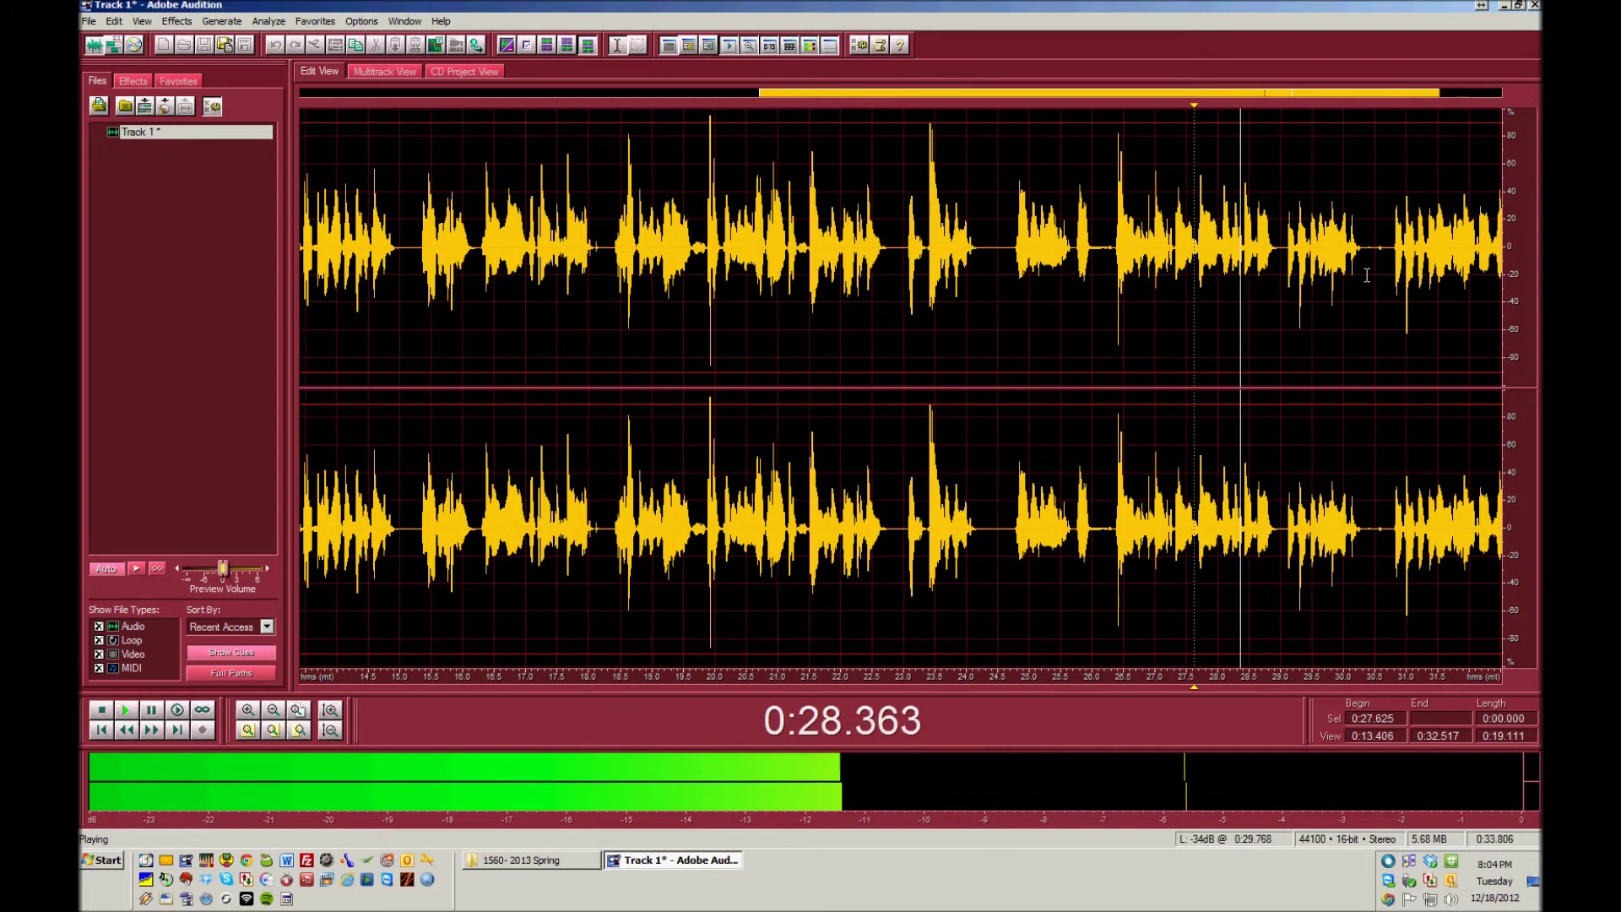
left_click_drag(1375, 95, 1436, 131)
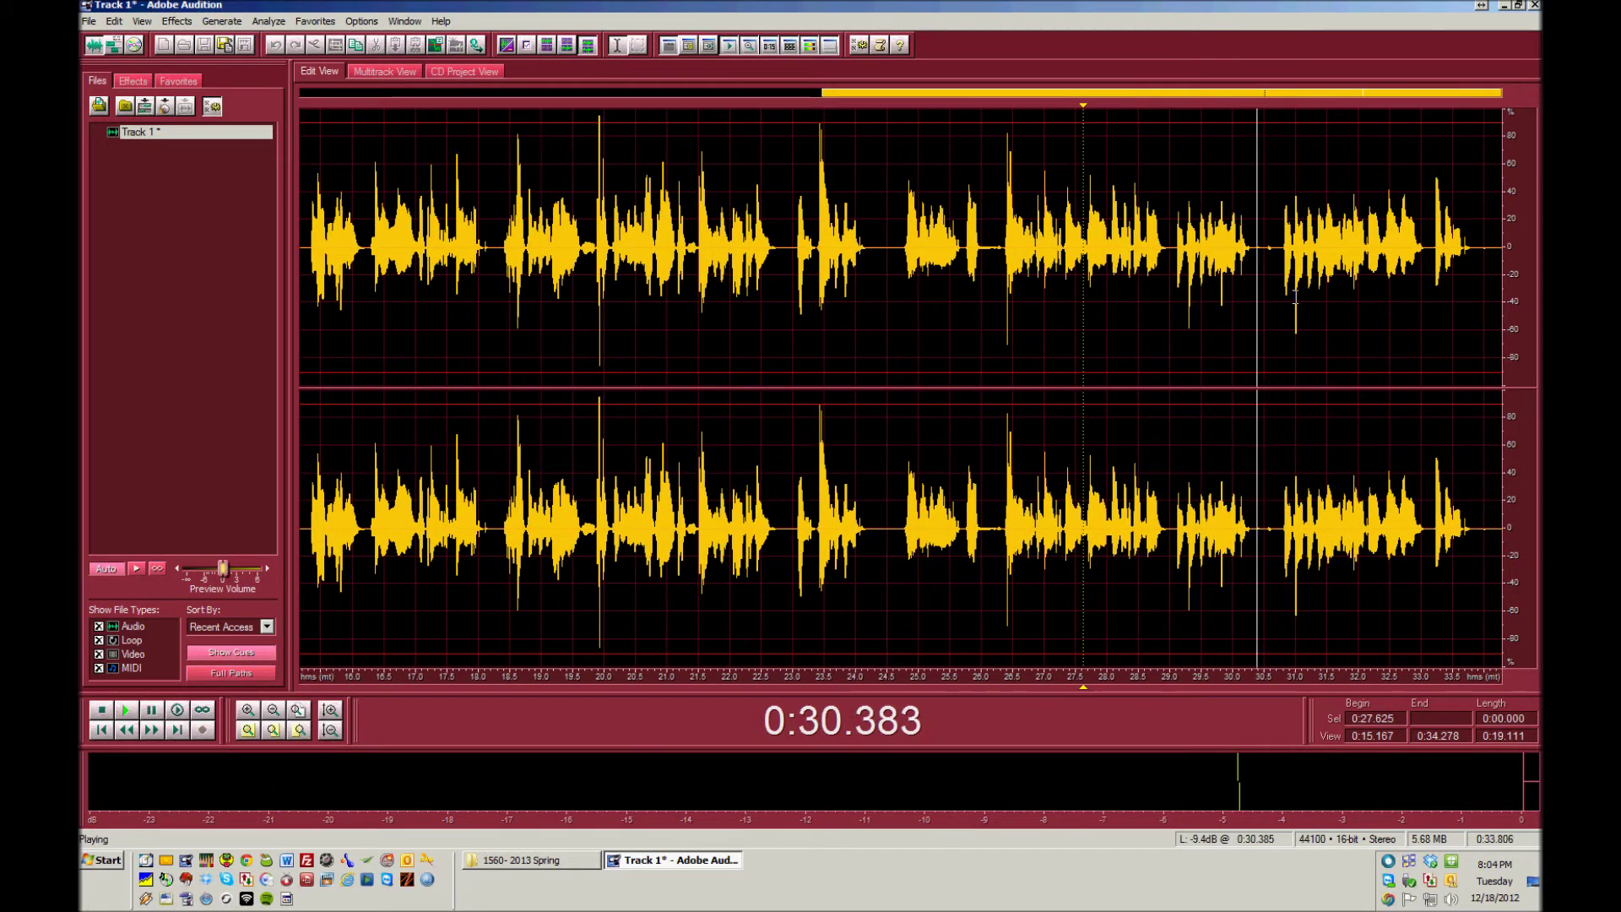
key("space")
left_click_drag(1257, 253, 1179, 304)
key("Delete")
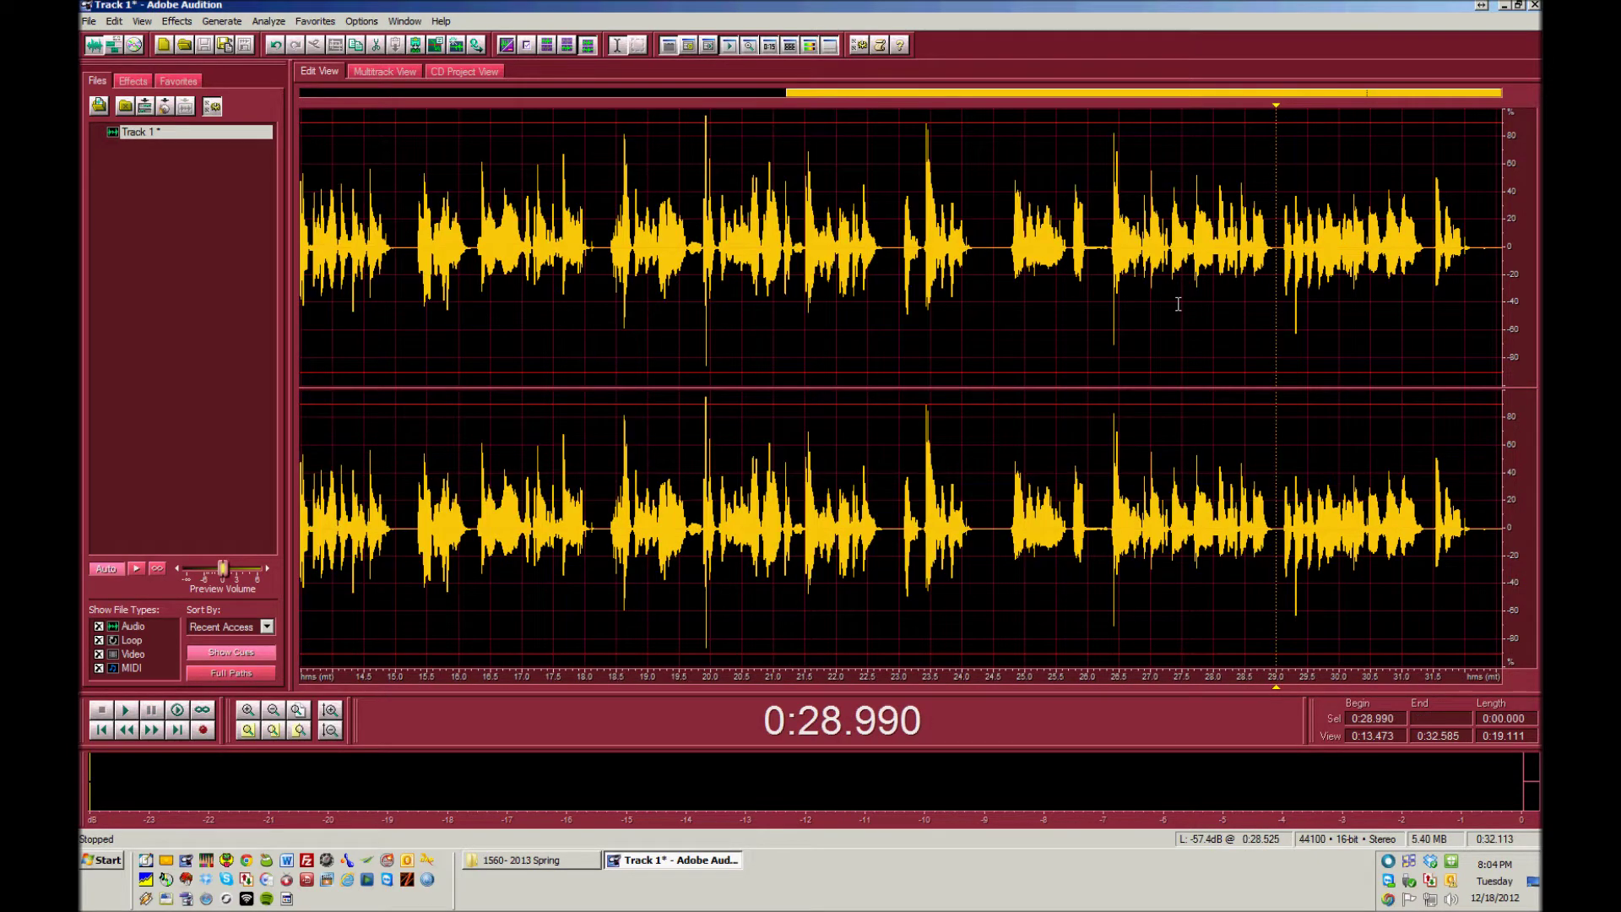
Step: Apply Hard Limiting to the whole waveform with 4 dB input boost, 7 ms lookahead and 100 ms release, and briefly play it back
key("space")
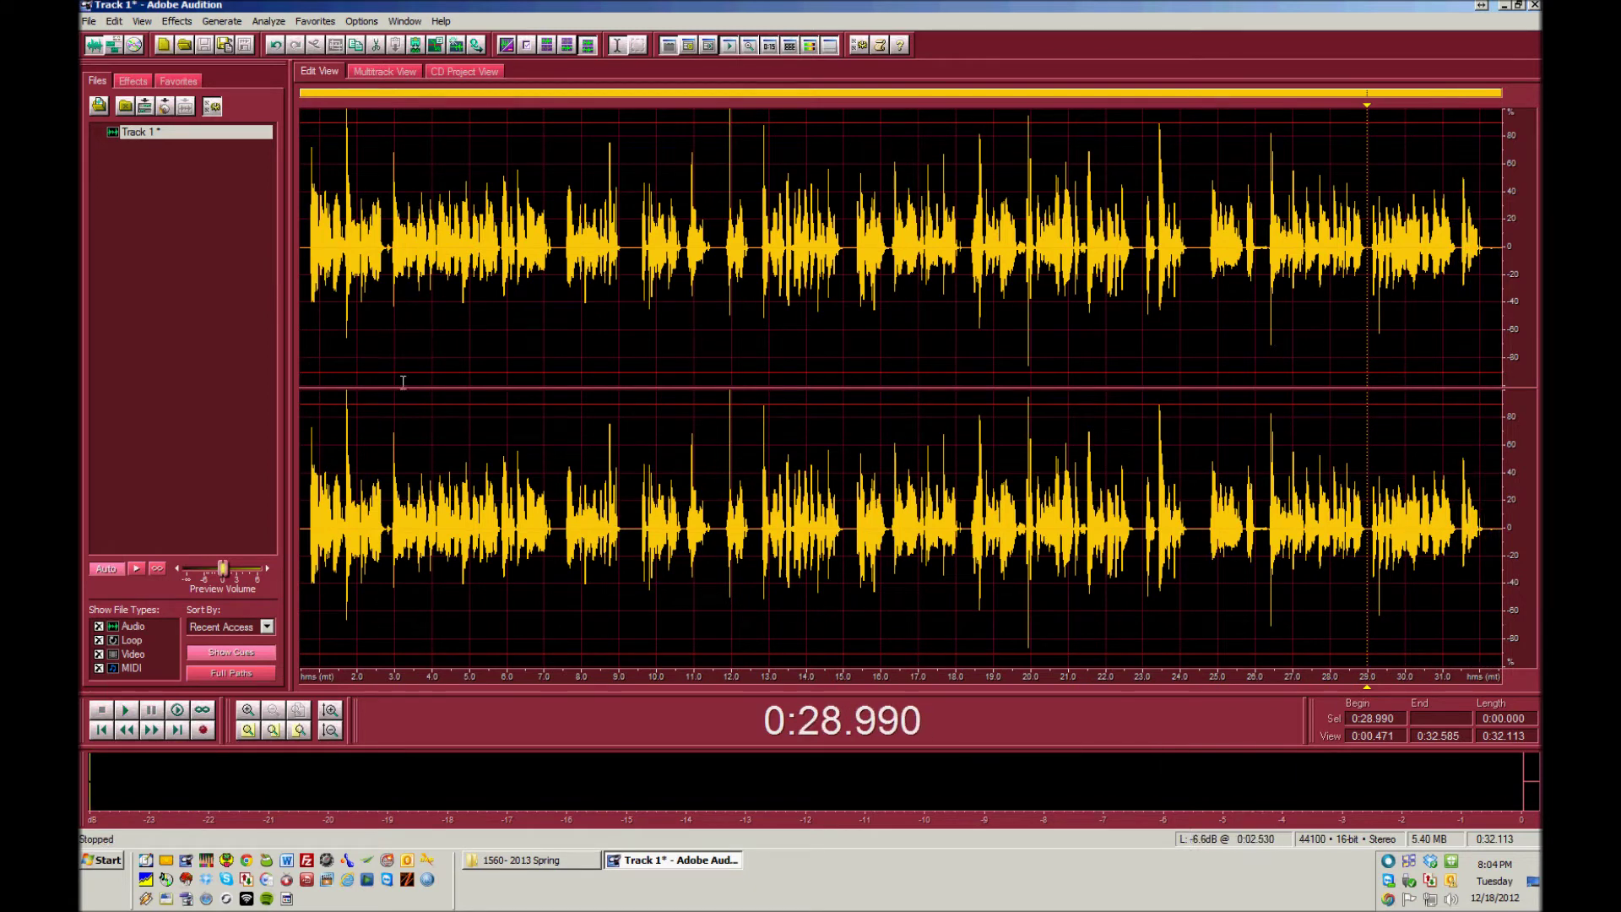
left_click(393, 300)
left_click(522, 297)
left_click(494, 279)
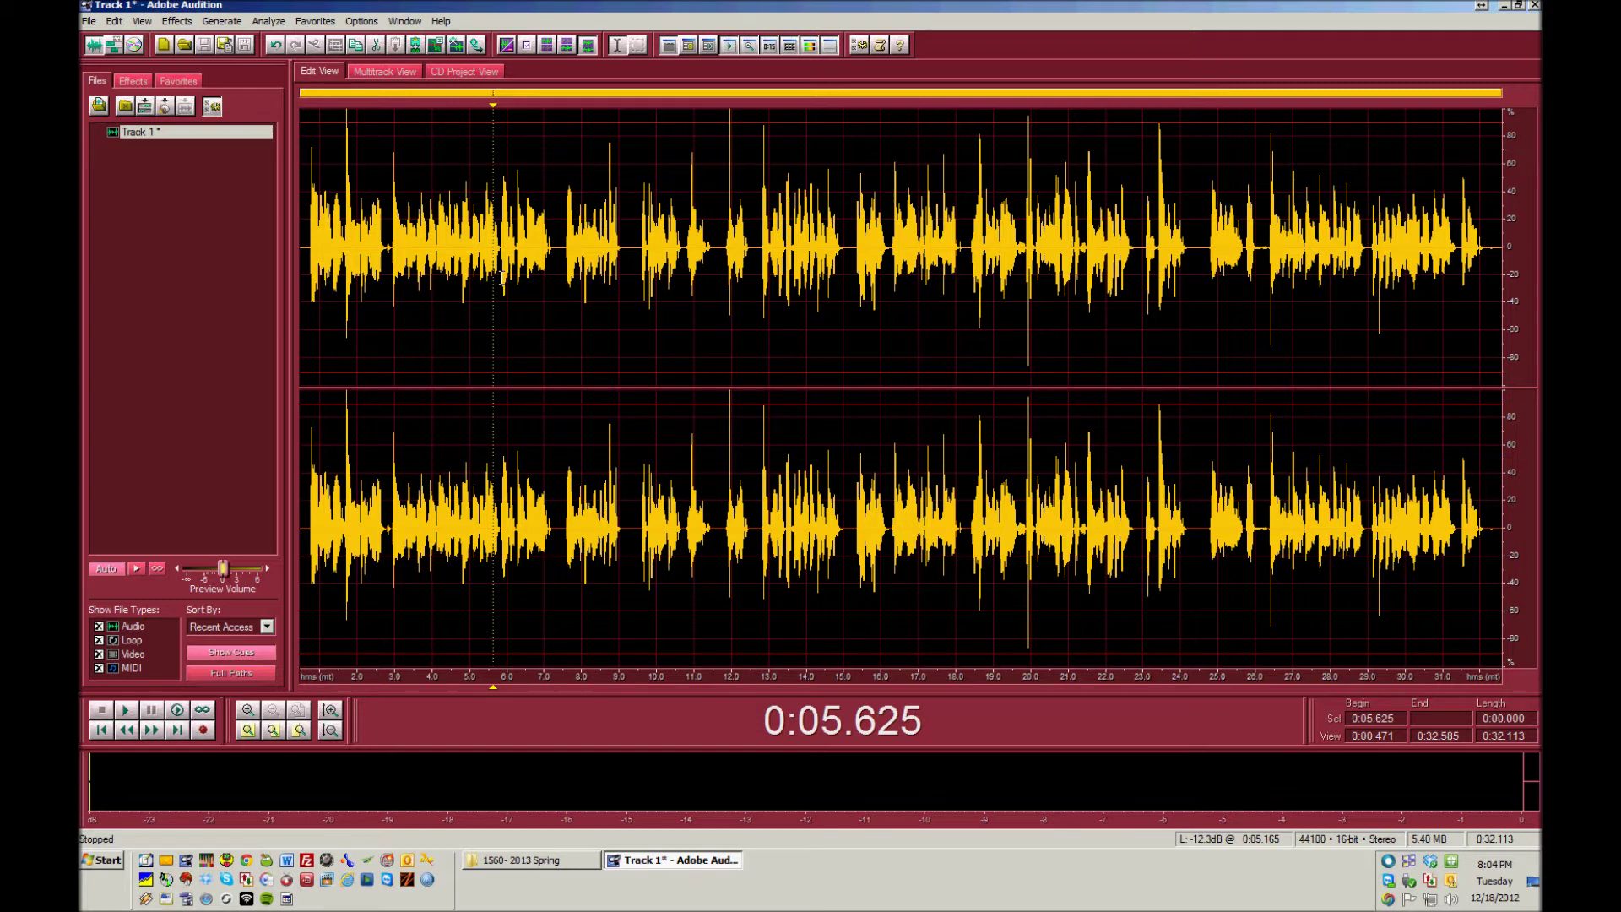
double_click(565, 300)
left_click(182, 22)
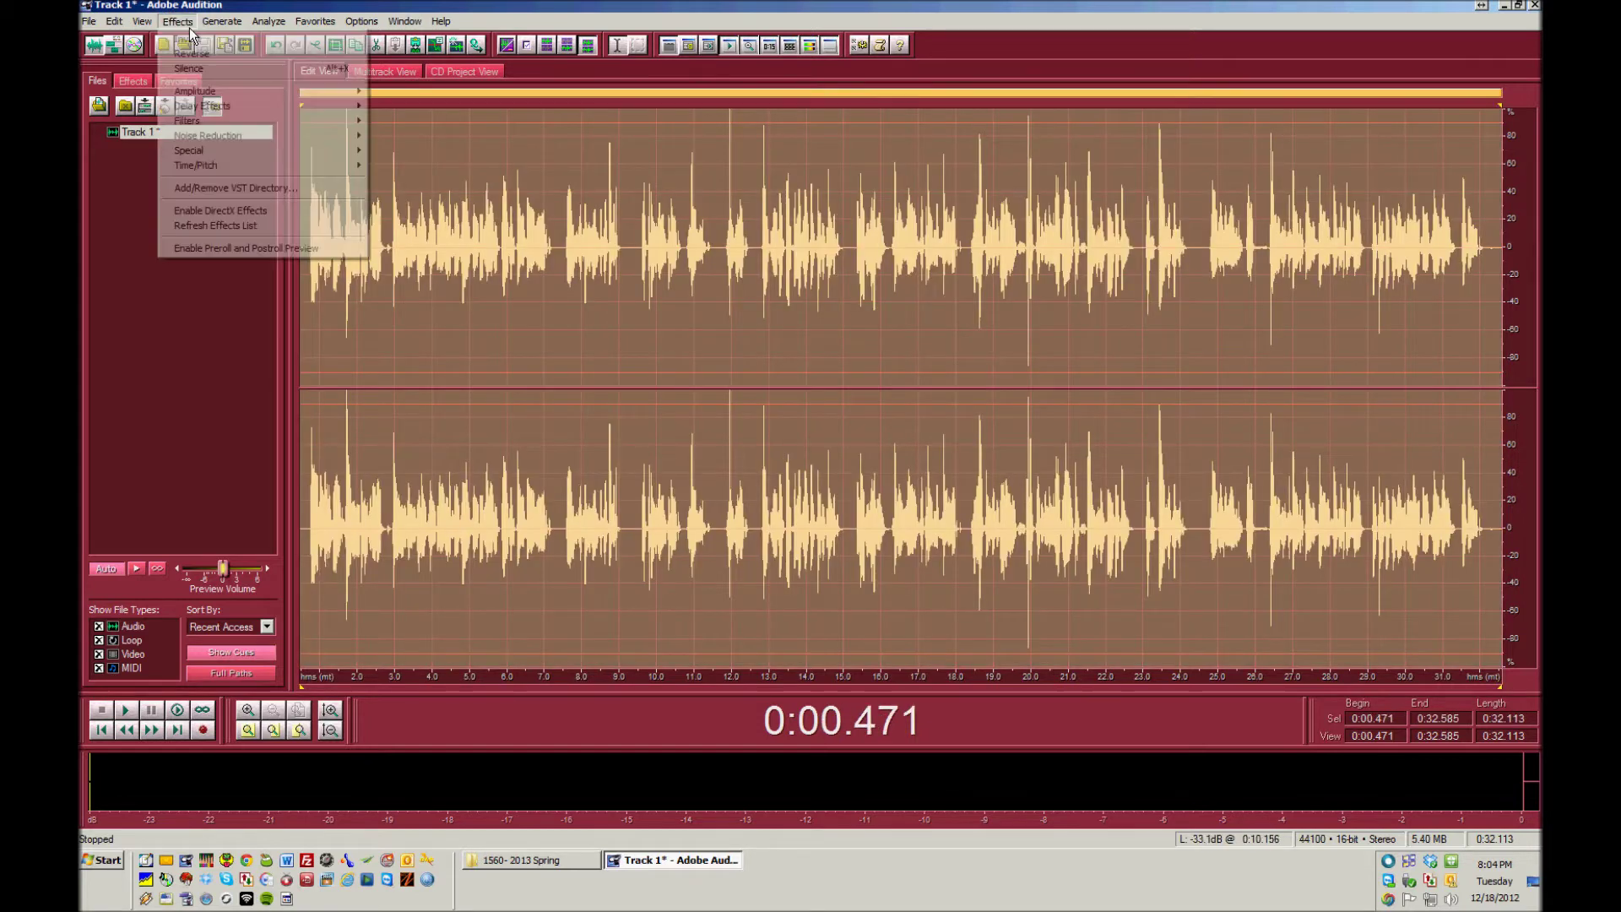
left_click(494, 166)
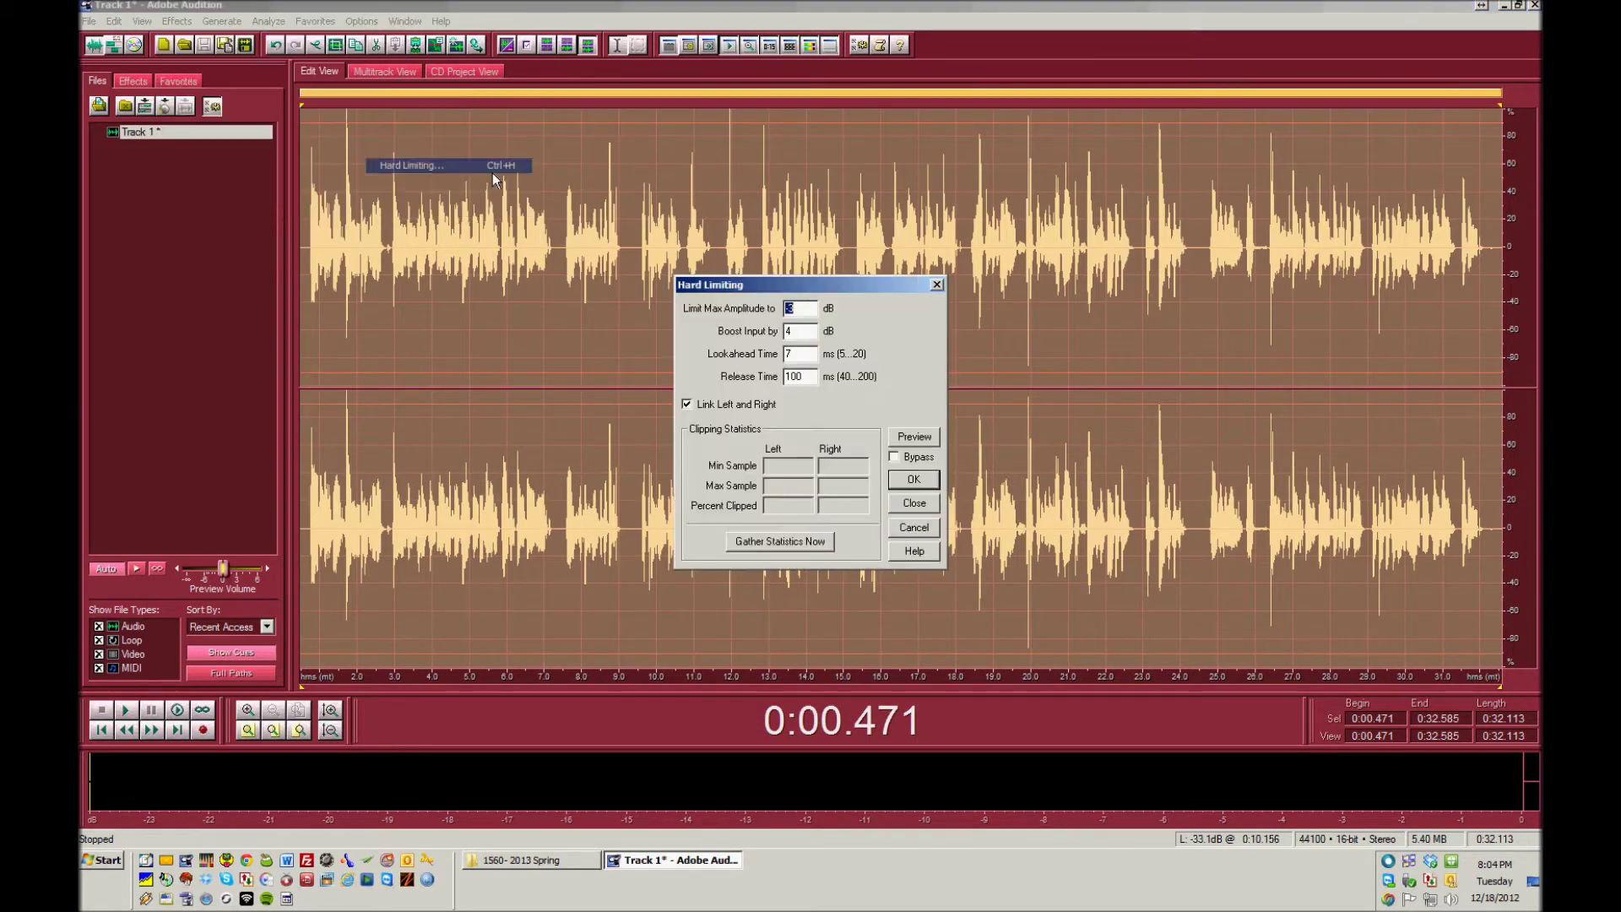
key("Return")
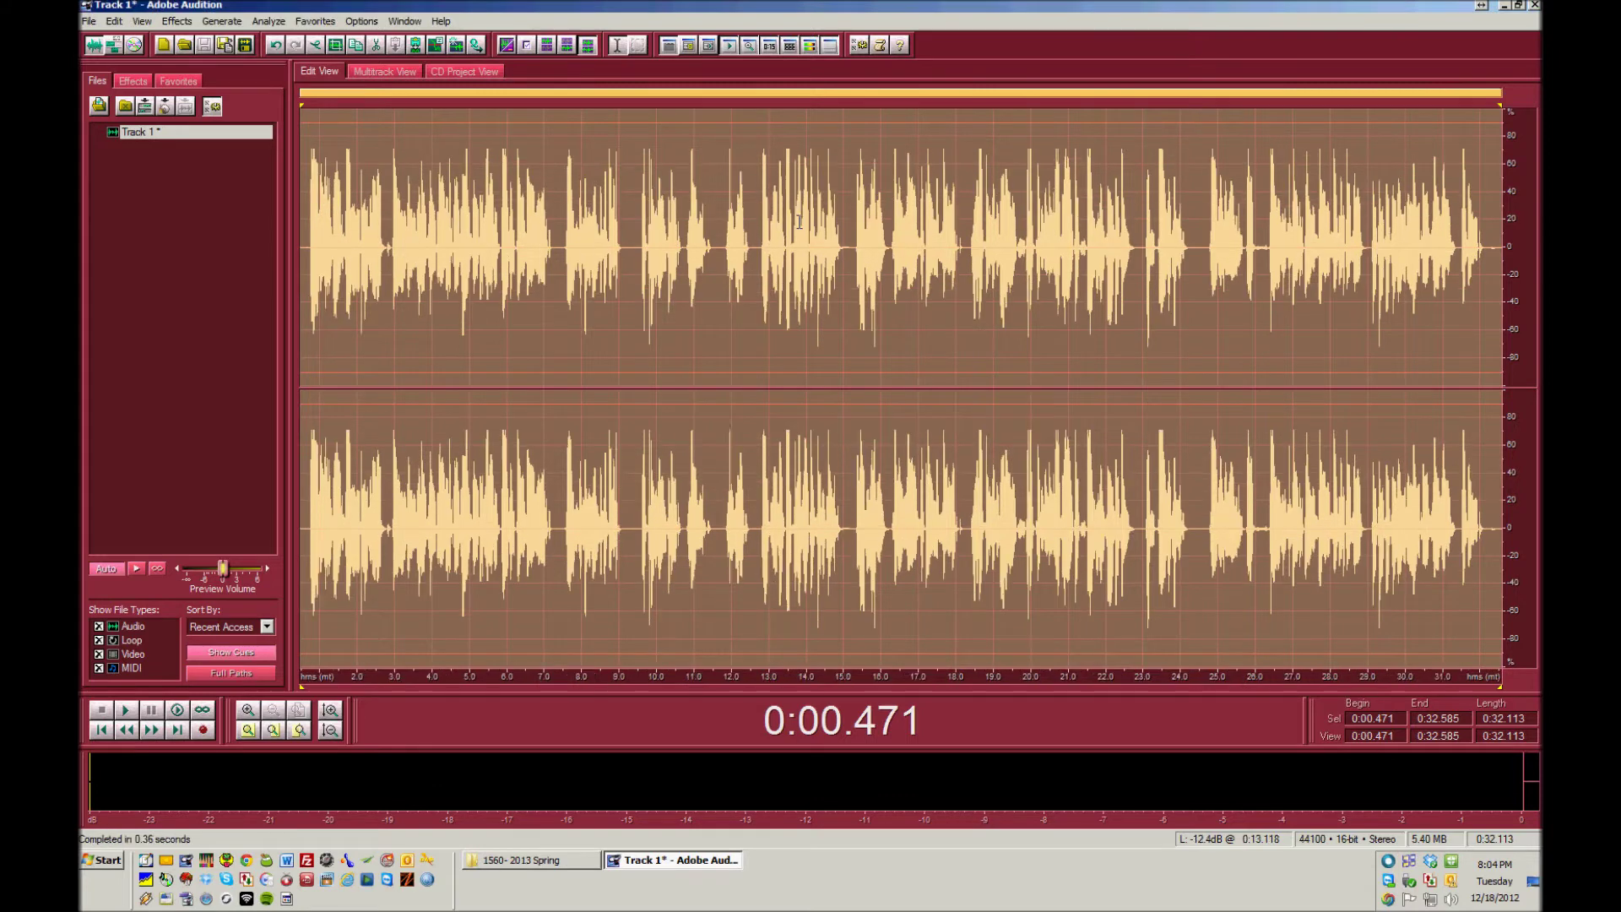
left_click(817, 222)
key("space")
key("space")
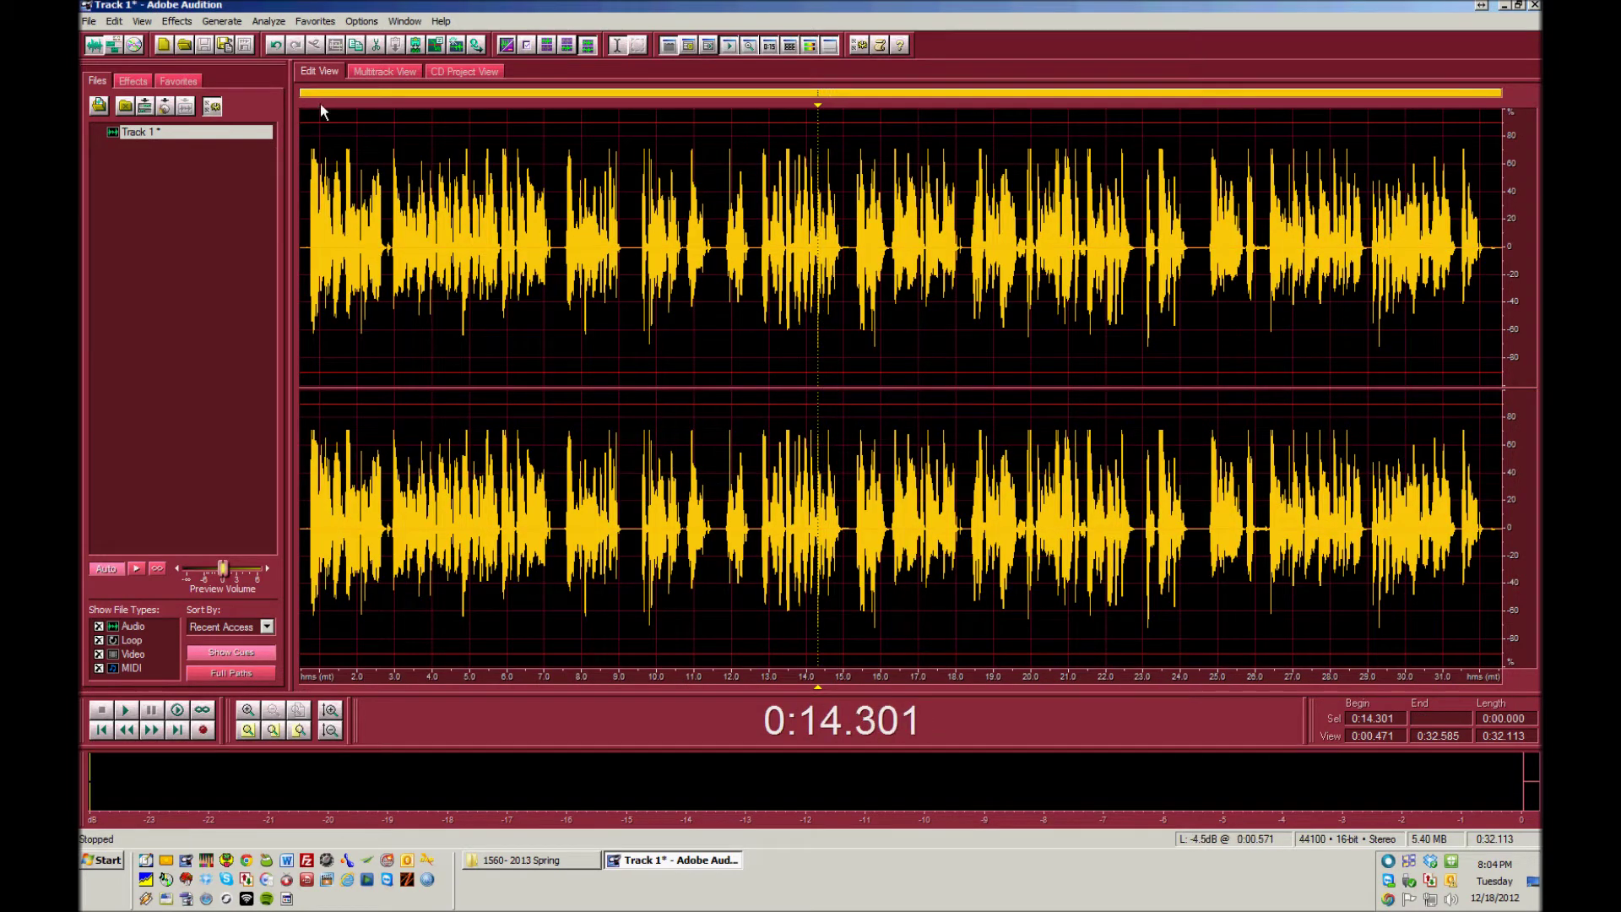
Step: Return to the multitrack session, activate the Hybrid tool and show the first 22 seconds of the Track 1 clip
left_click(382, 71)
left_click_drag(574, 215, 503, 209)
left_click(504, 322)
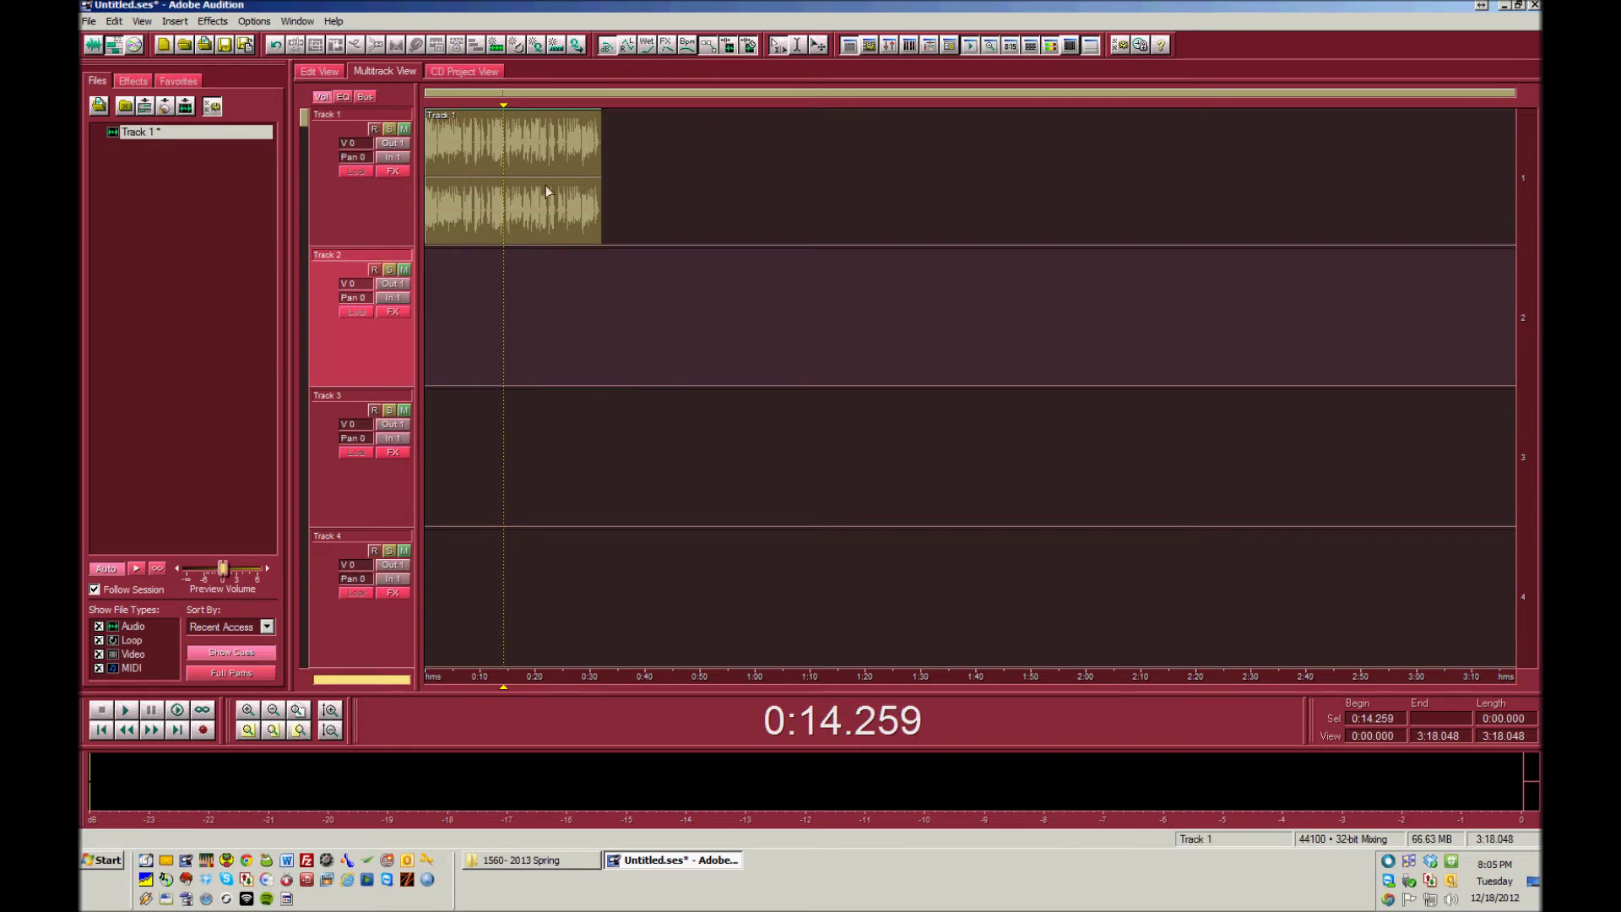
left_click_drag(483, 218, 448, 127)
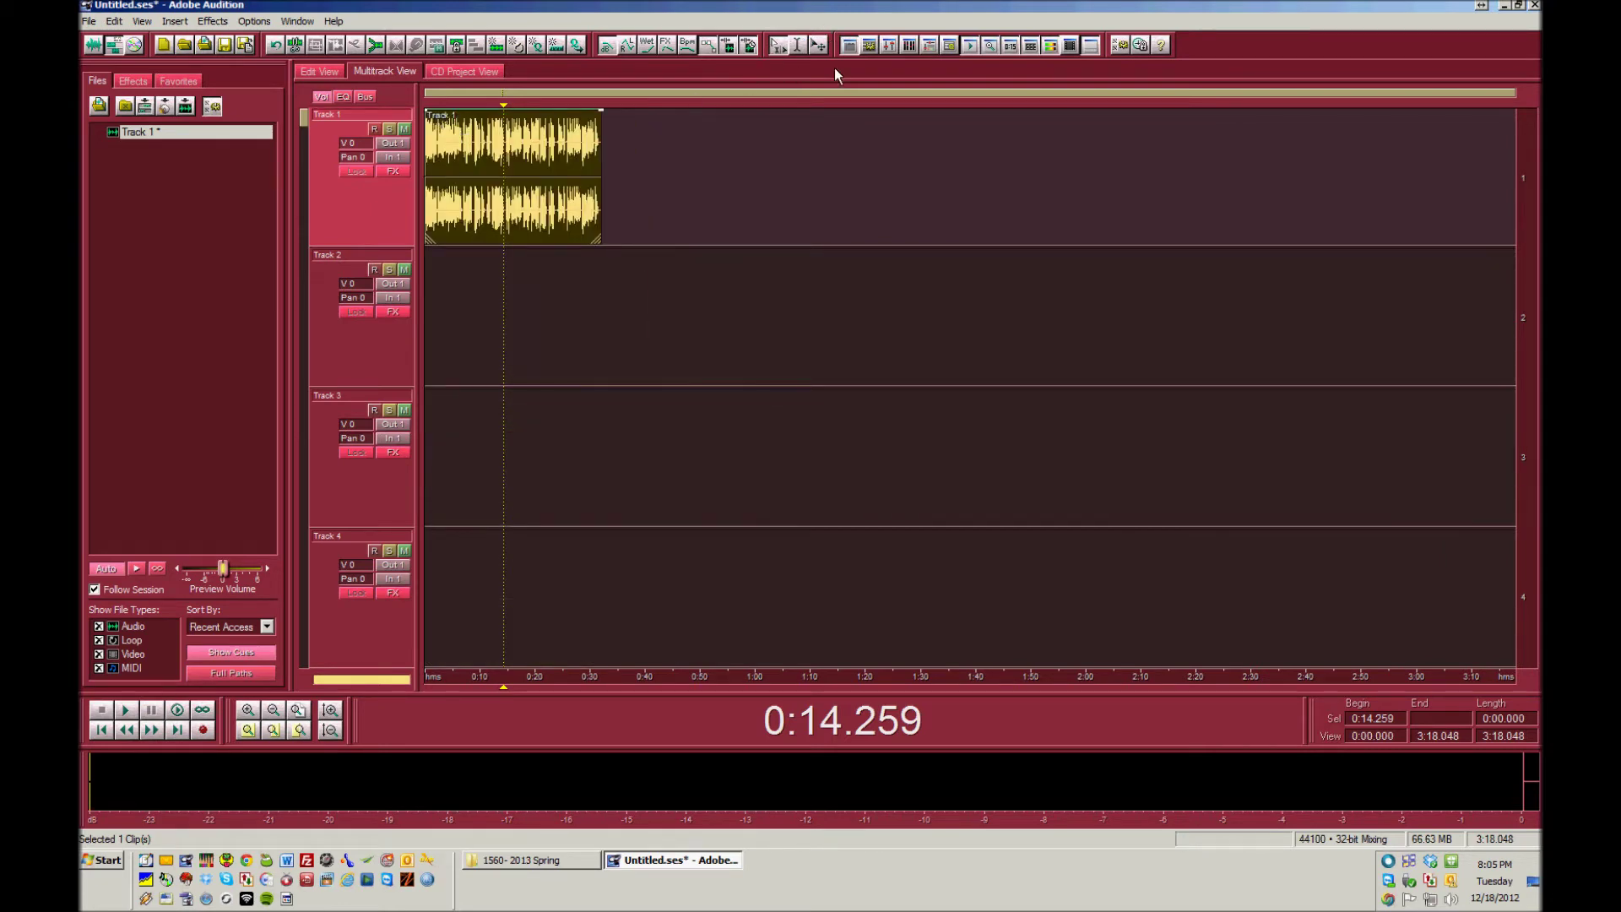
left_click(780, 47)
left_click_drag(520, 221, 477, 180)
left_click(283, 735)
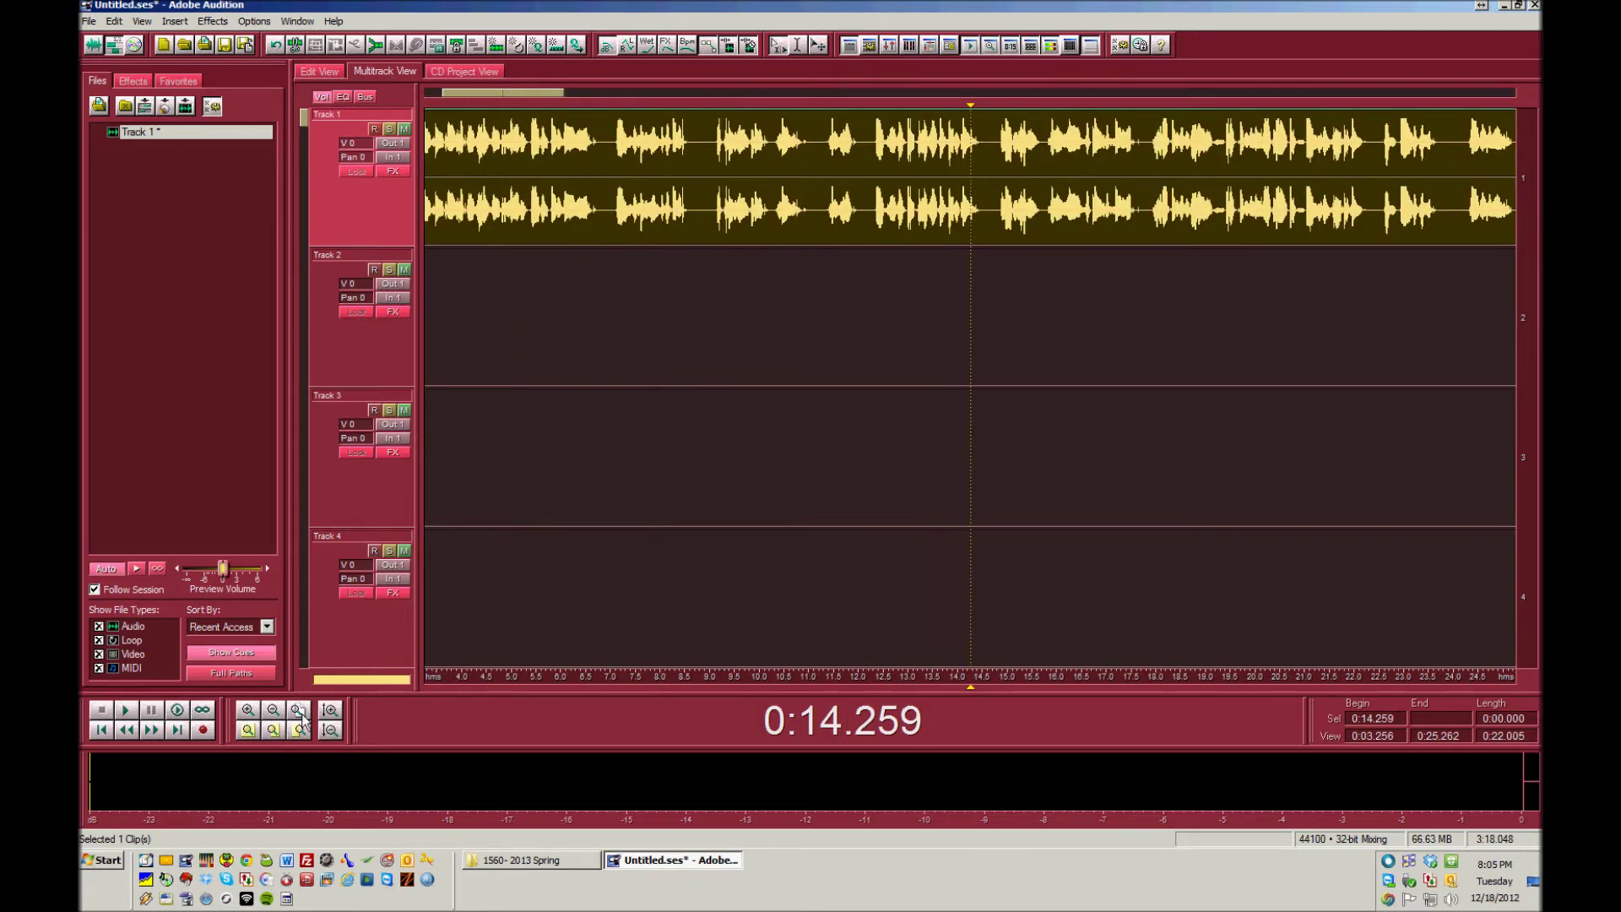
left_click(498, 304)
left_click_drag(540, 86, 522, 91)
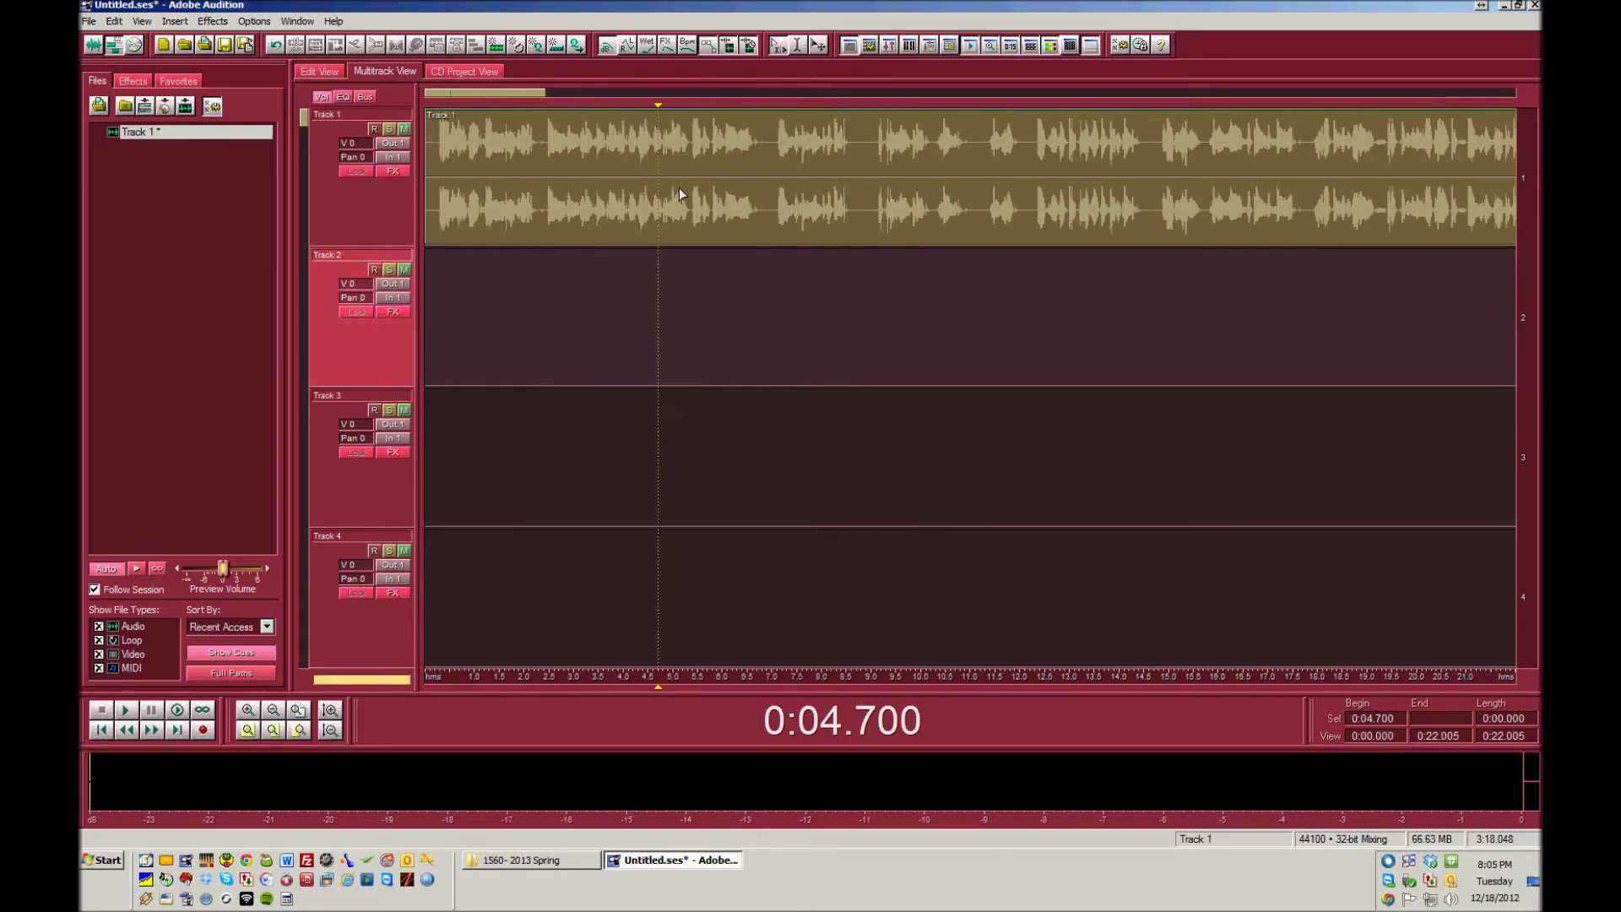
left_click(771, 219)
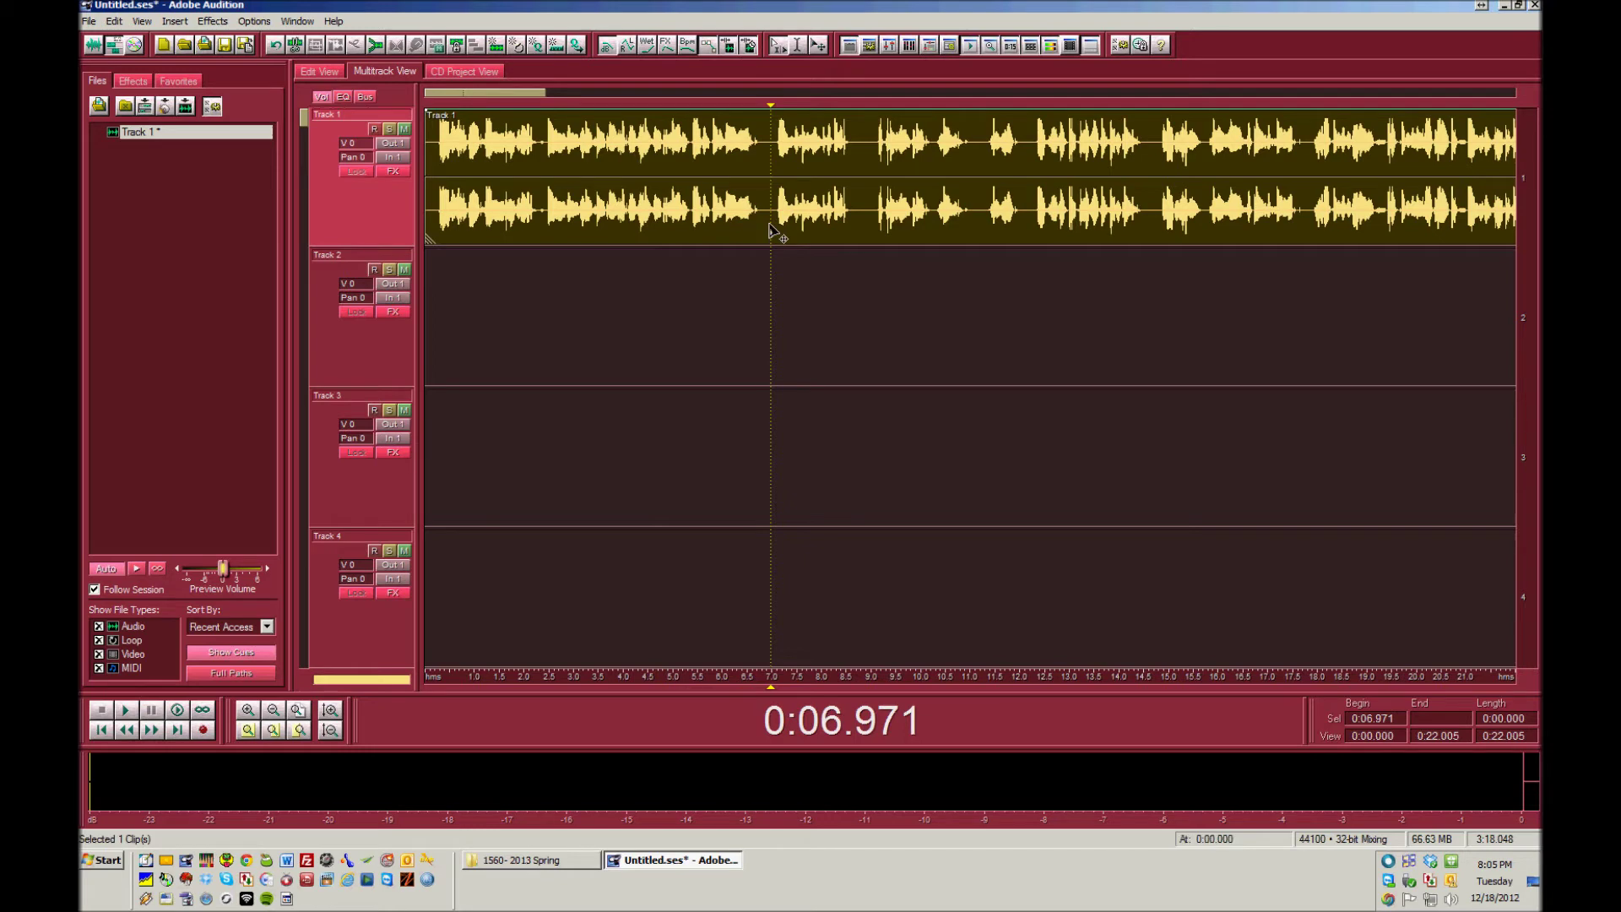
right_click(772, 228)
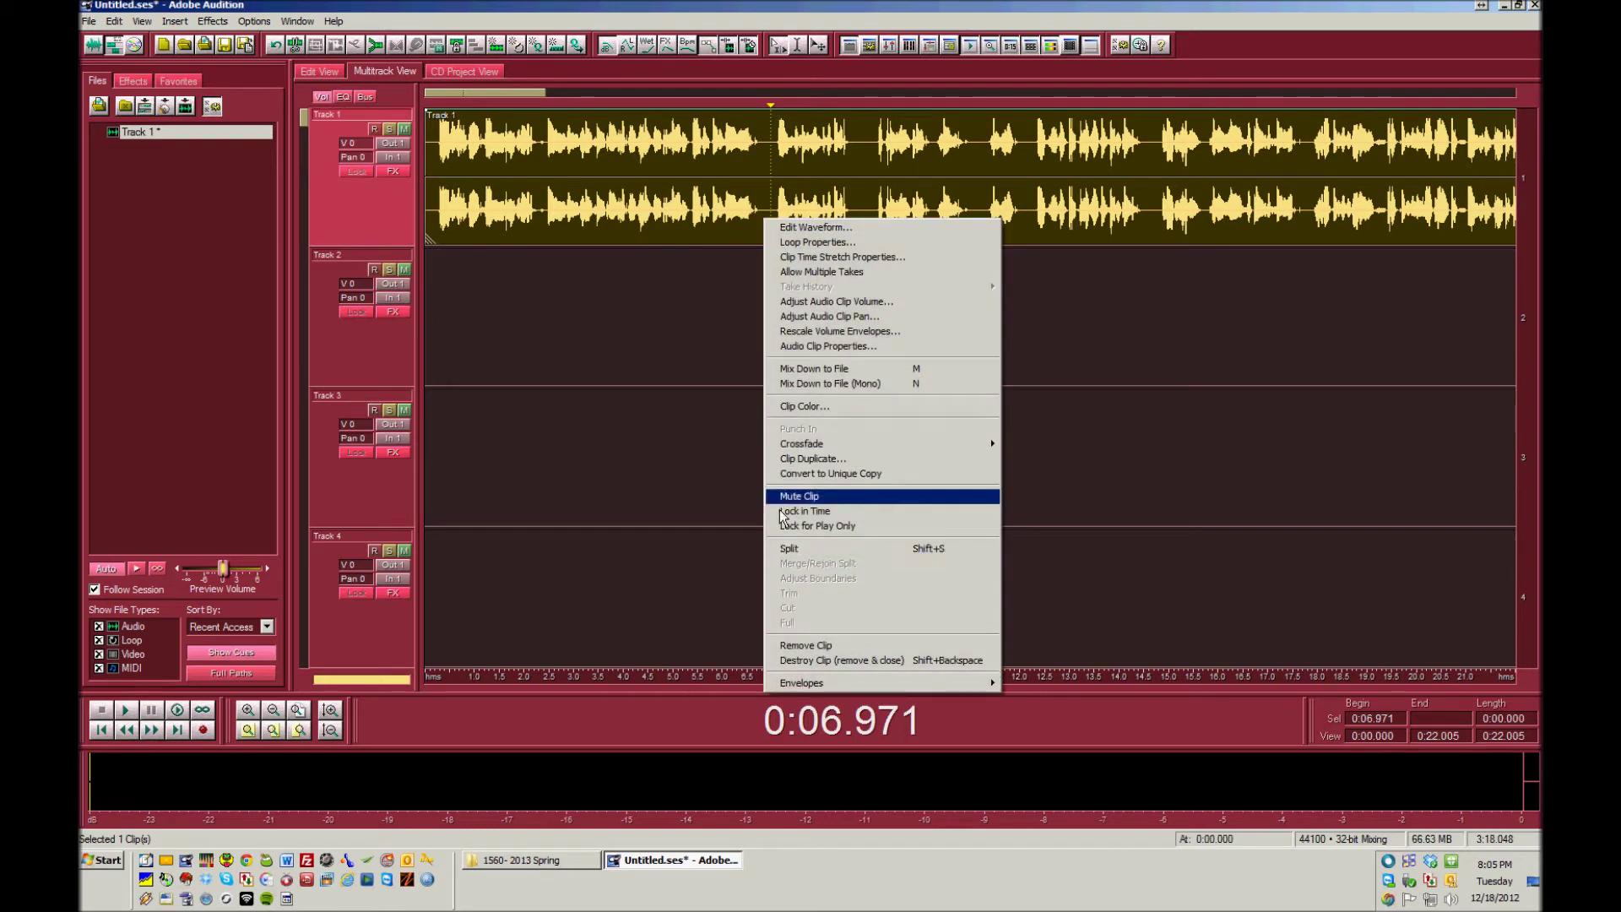
left_click(442, 266)
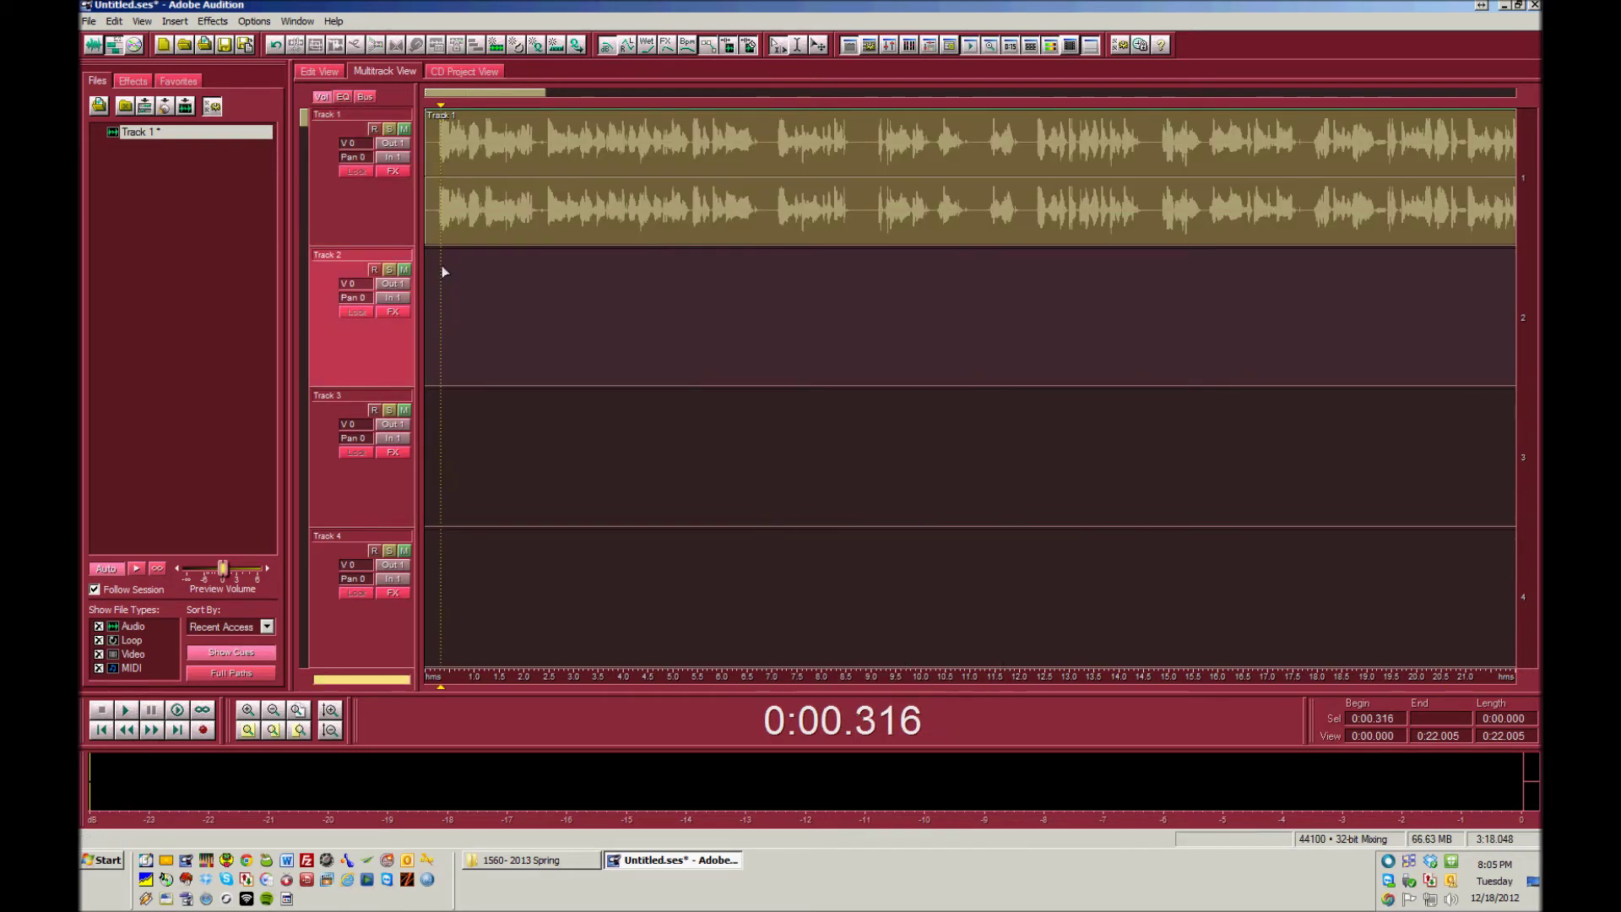
Step: Play the beginning of the Track 1 clip and split it in the pause at about 2.32 s
key("space")
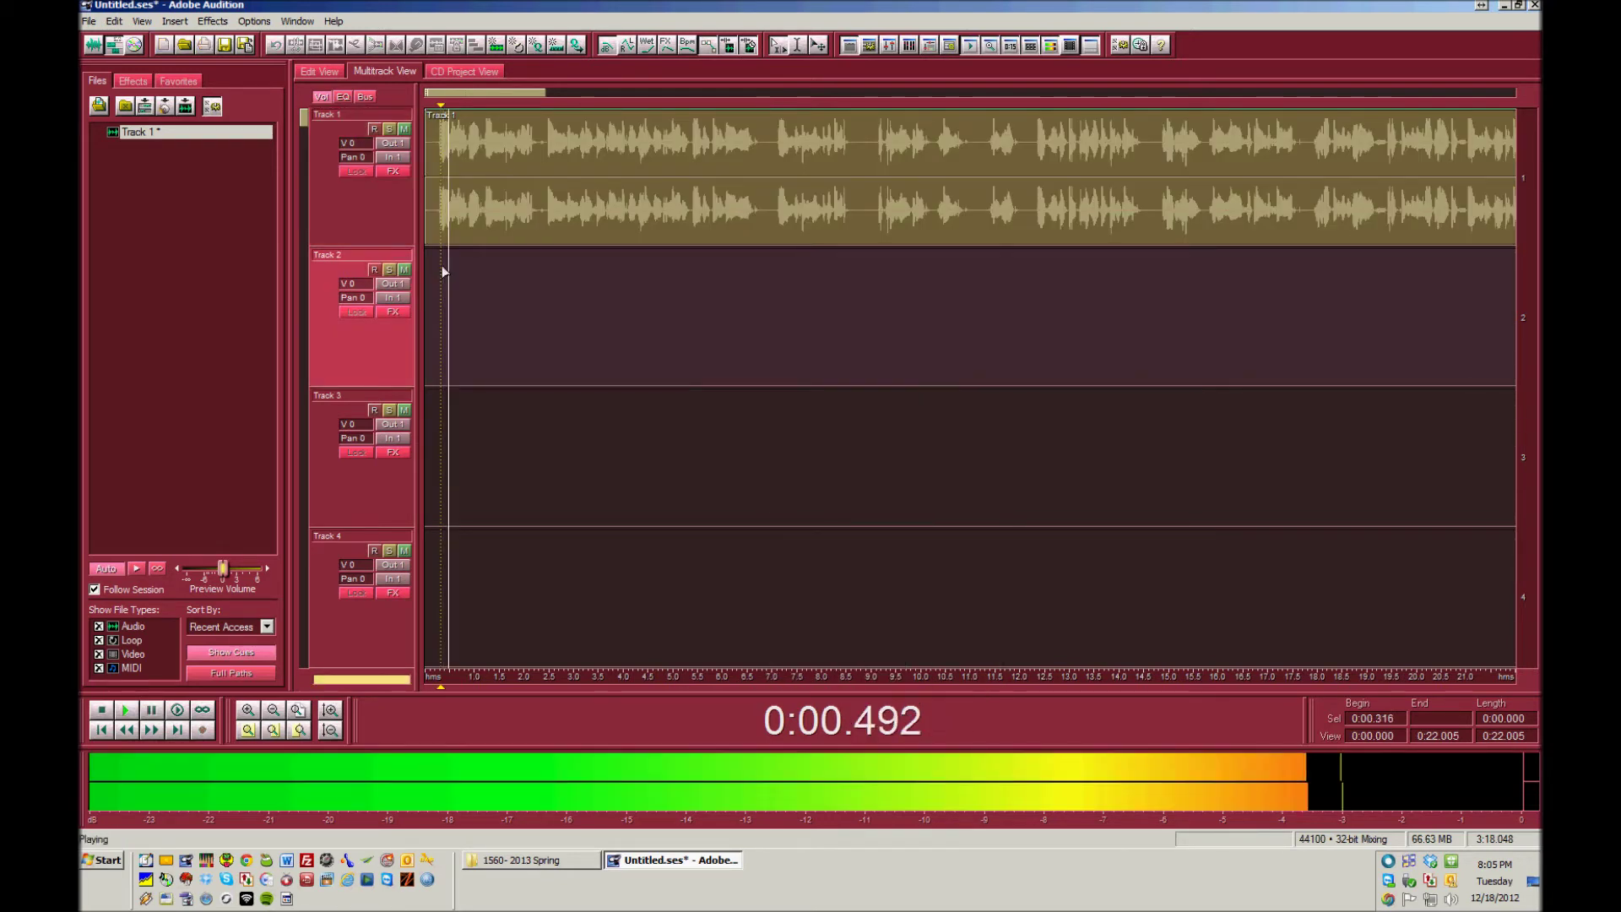
key("space")
right_click(535, 211)
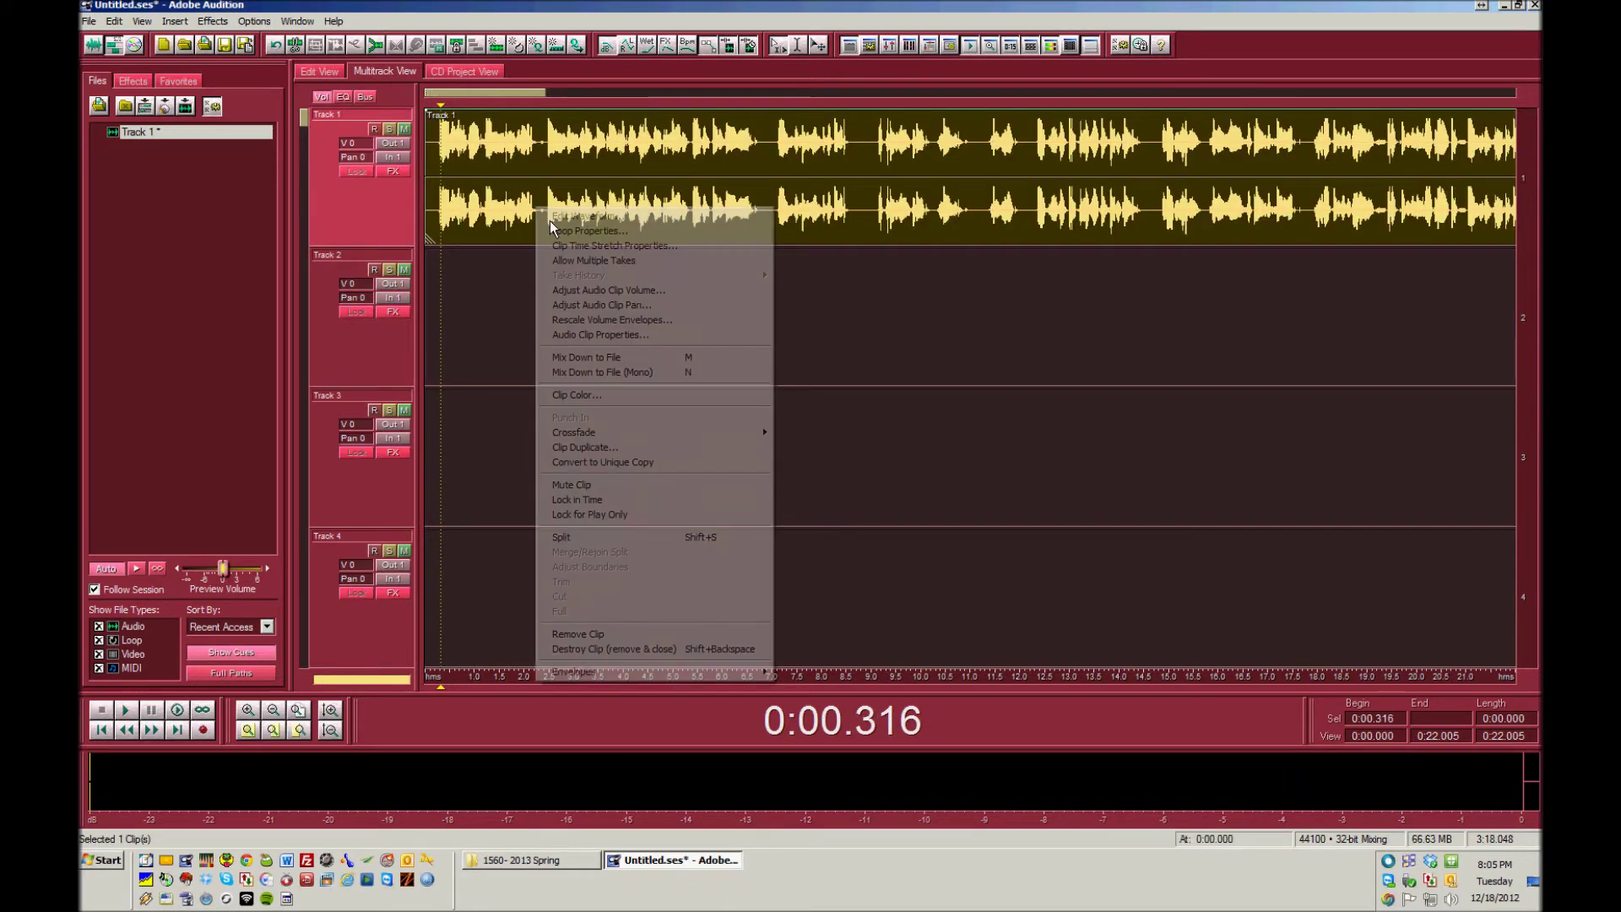
left_click(540, 149)
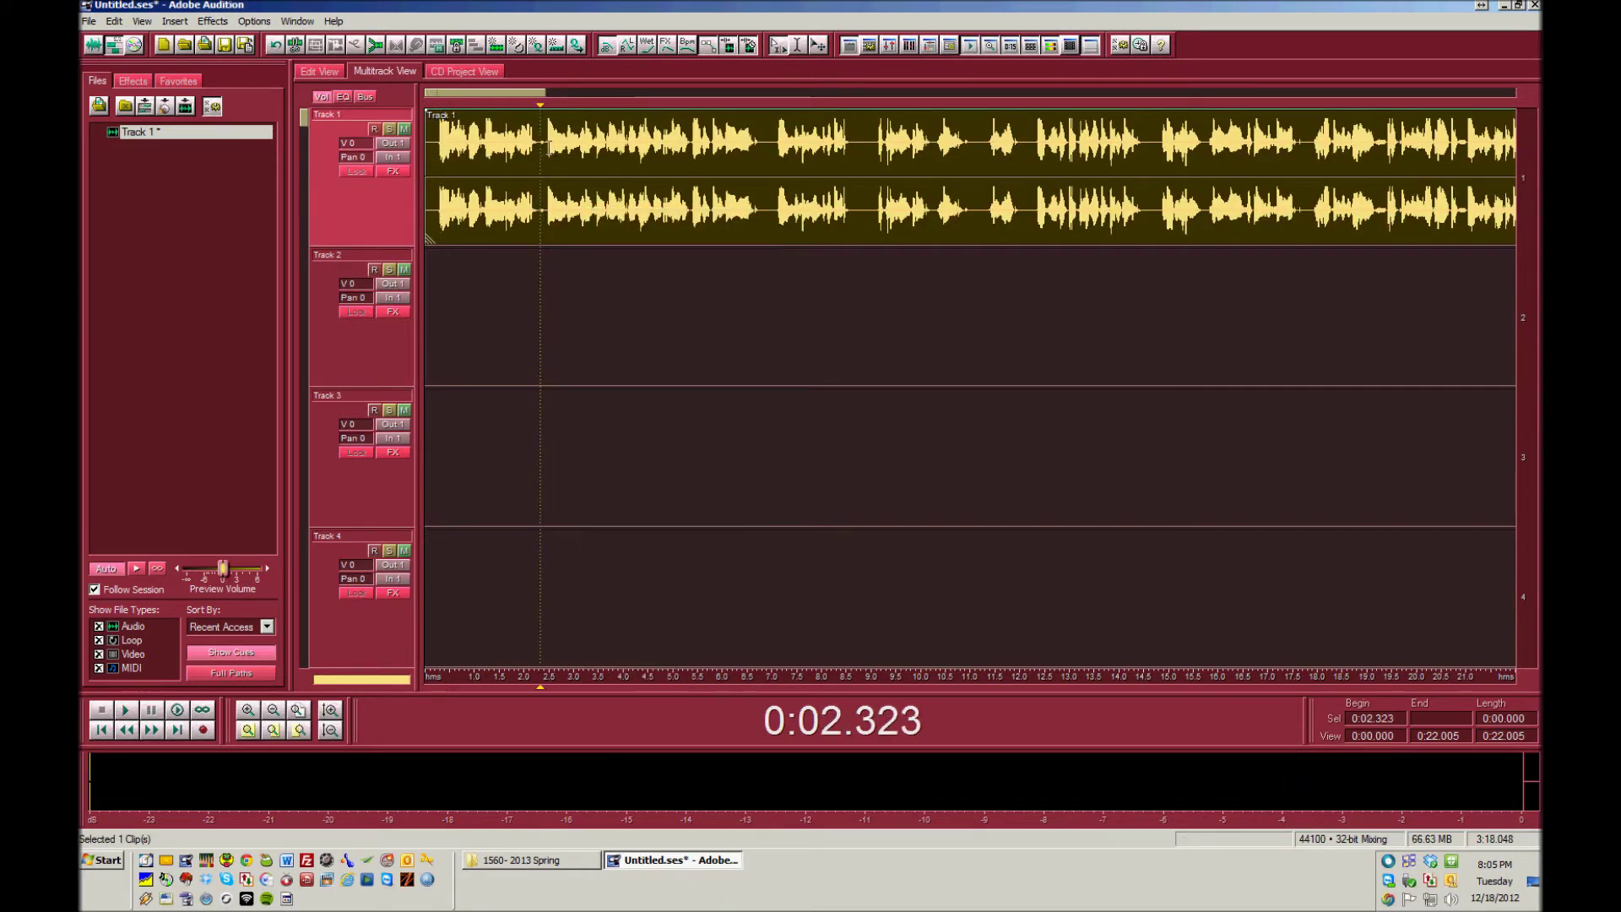
right_click(538, 223)
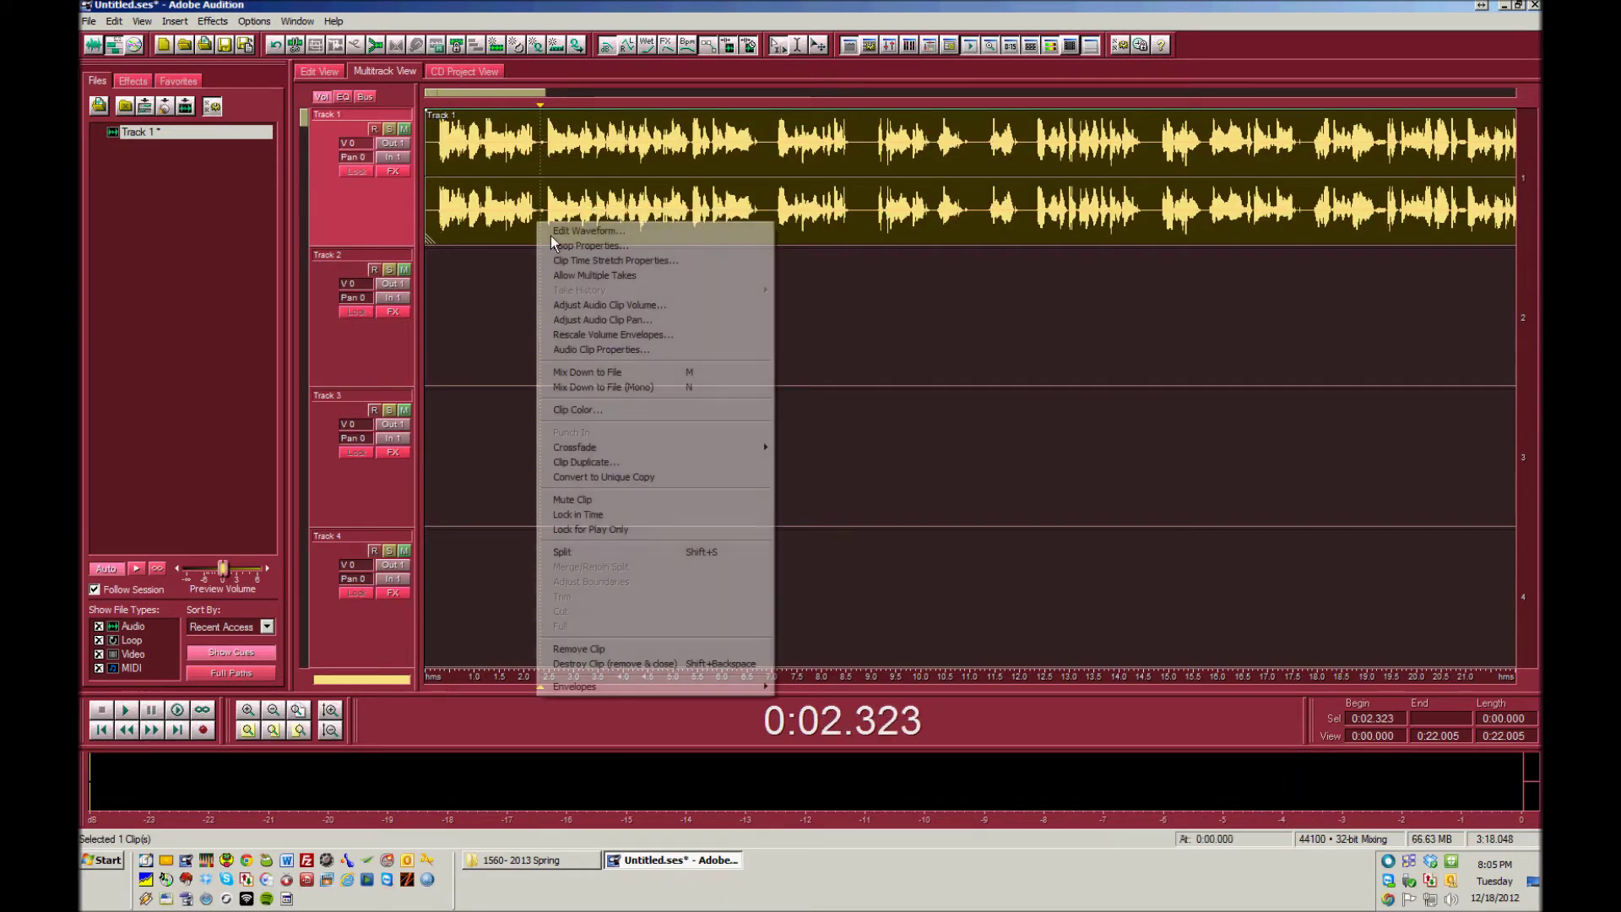
left_click(676, 554)
Step: Play Track 1 from about 5.4 s, split its second clip in the pause at about 6.94 s and deselect the clips
left_click(691, 274)
key("space")
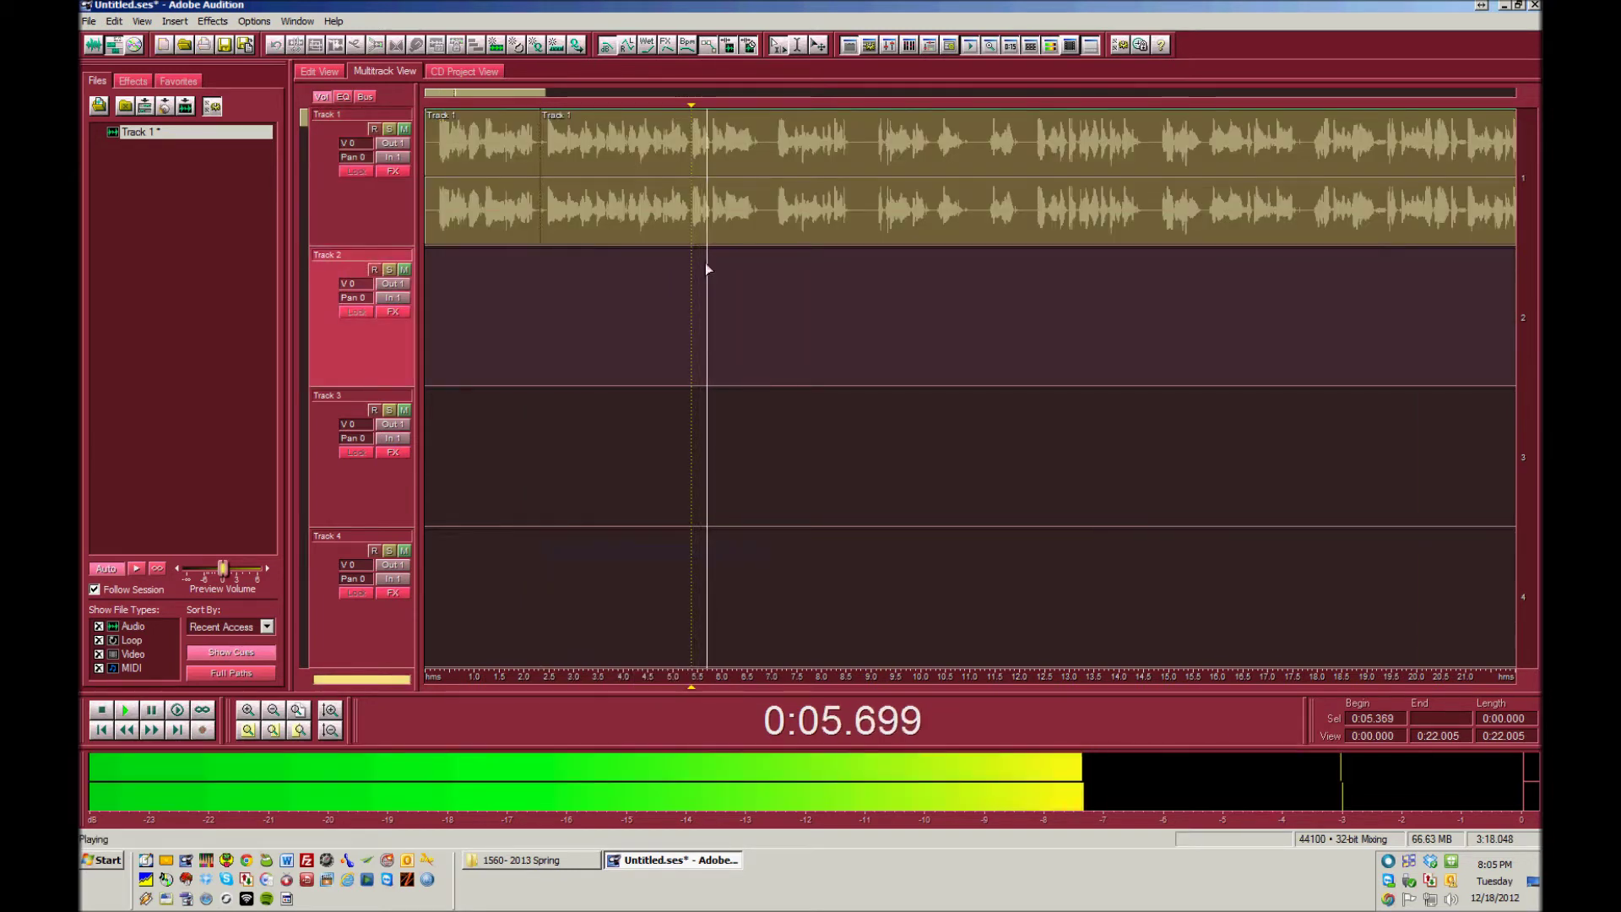
key("space")
left_click(767, 226)
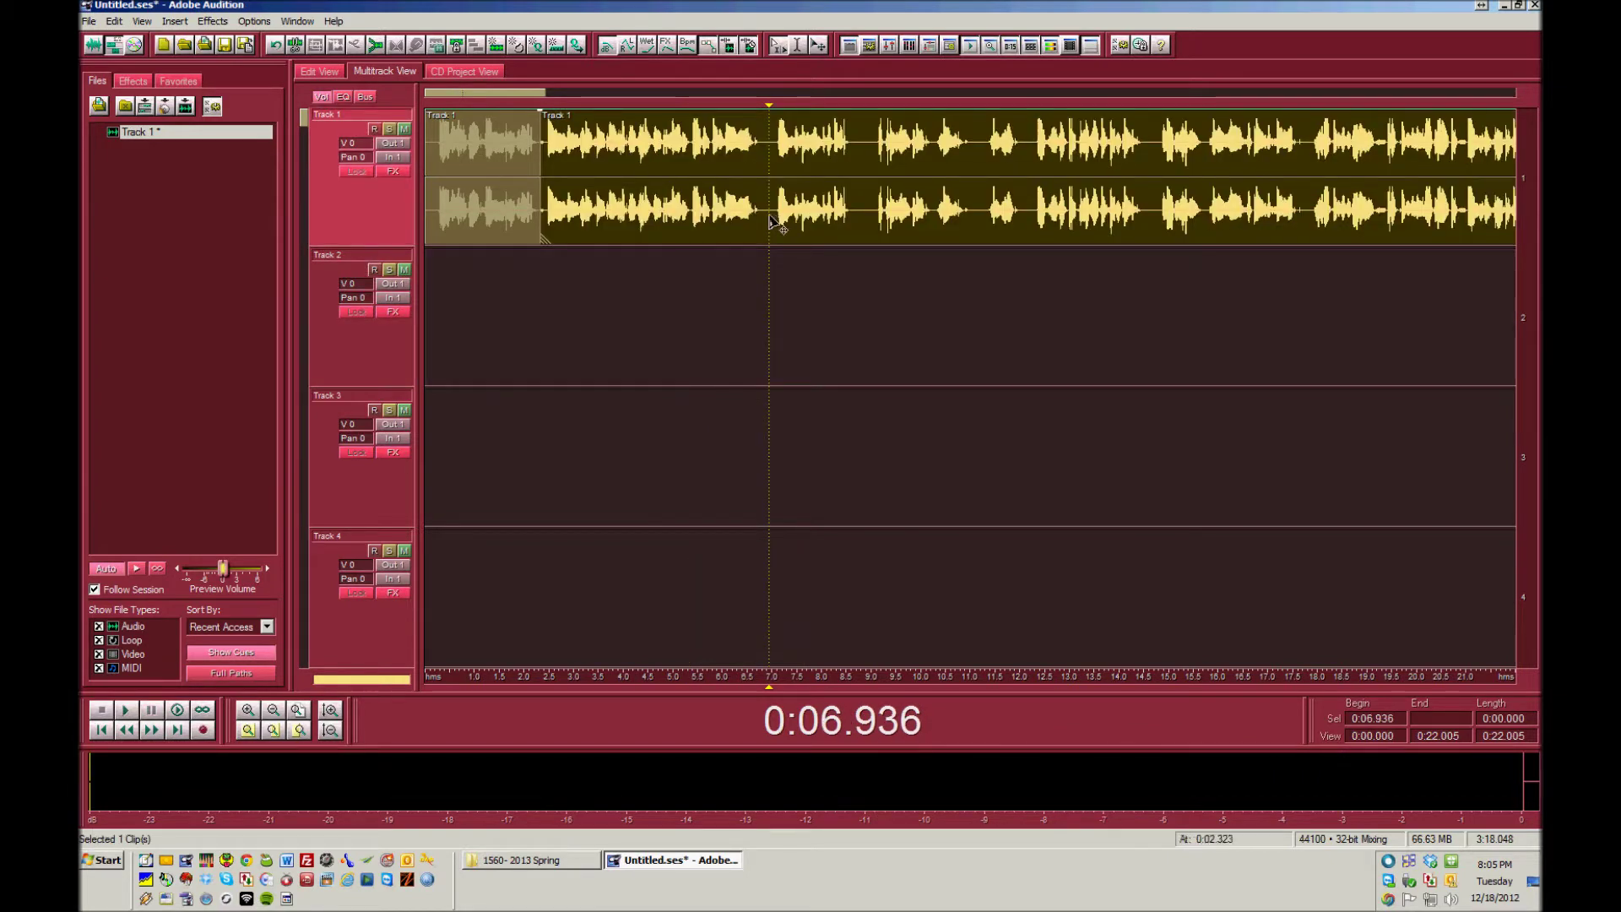
right_click(765, 211)
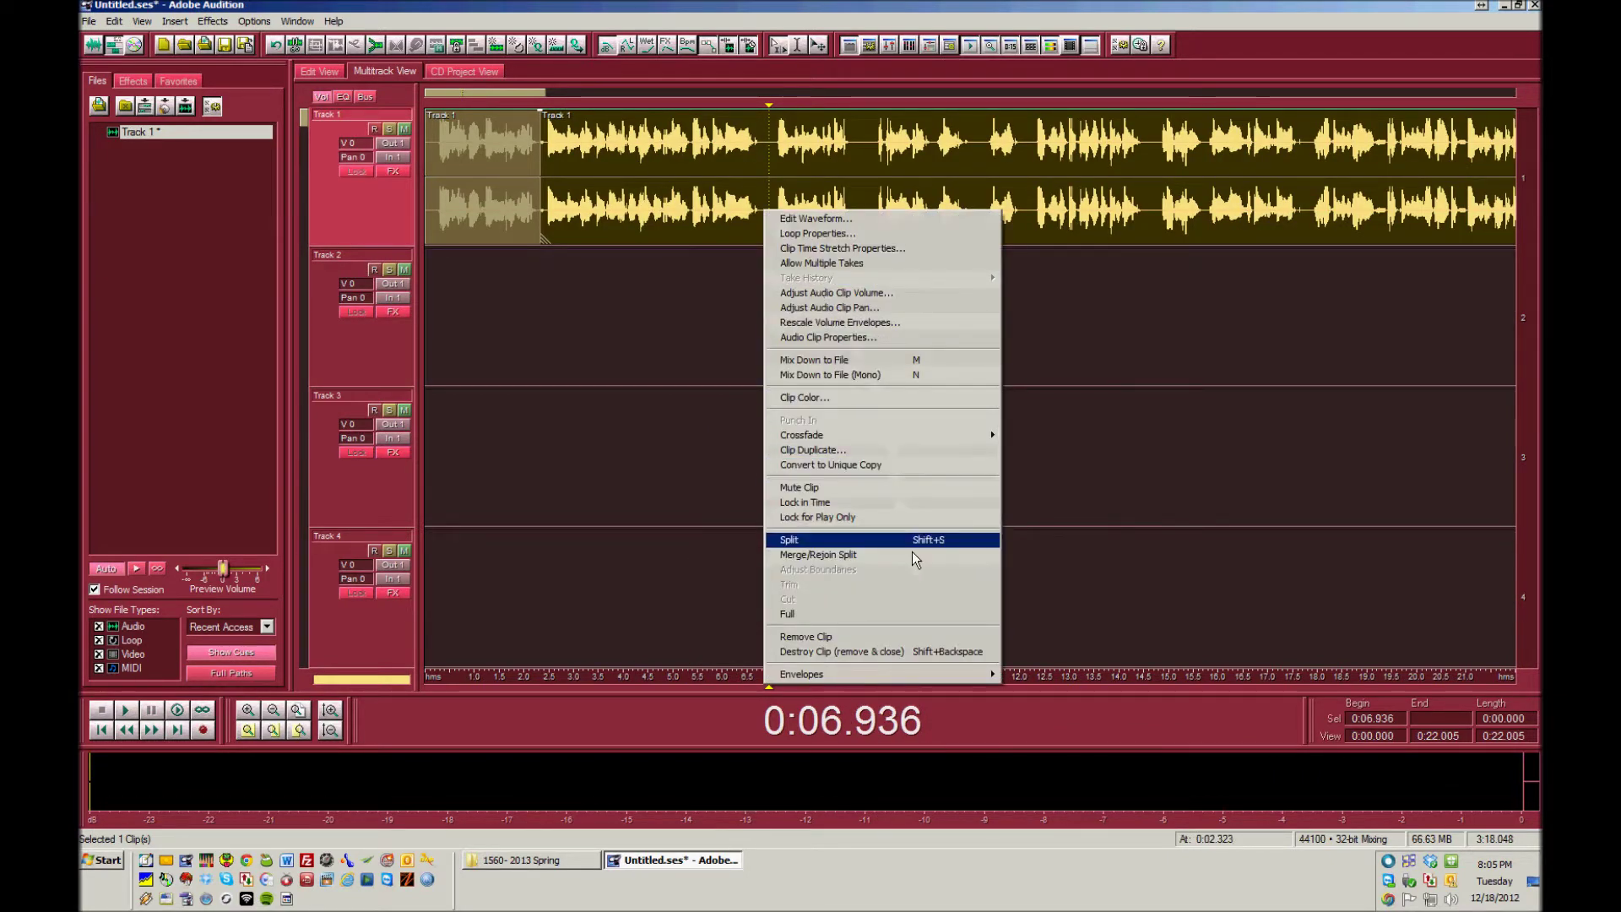
left_click(912, 549)
left_click(790, 254)
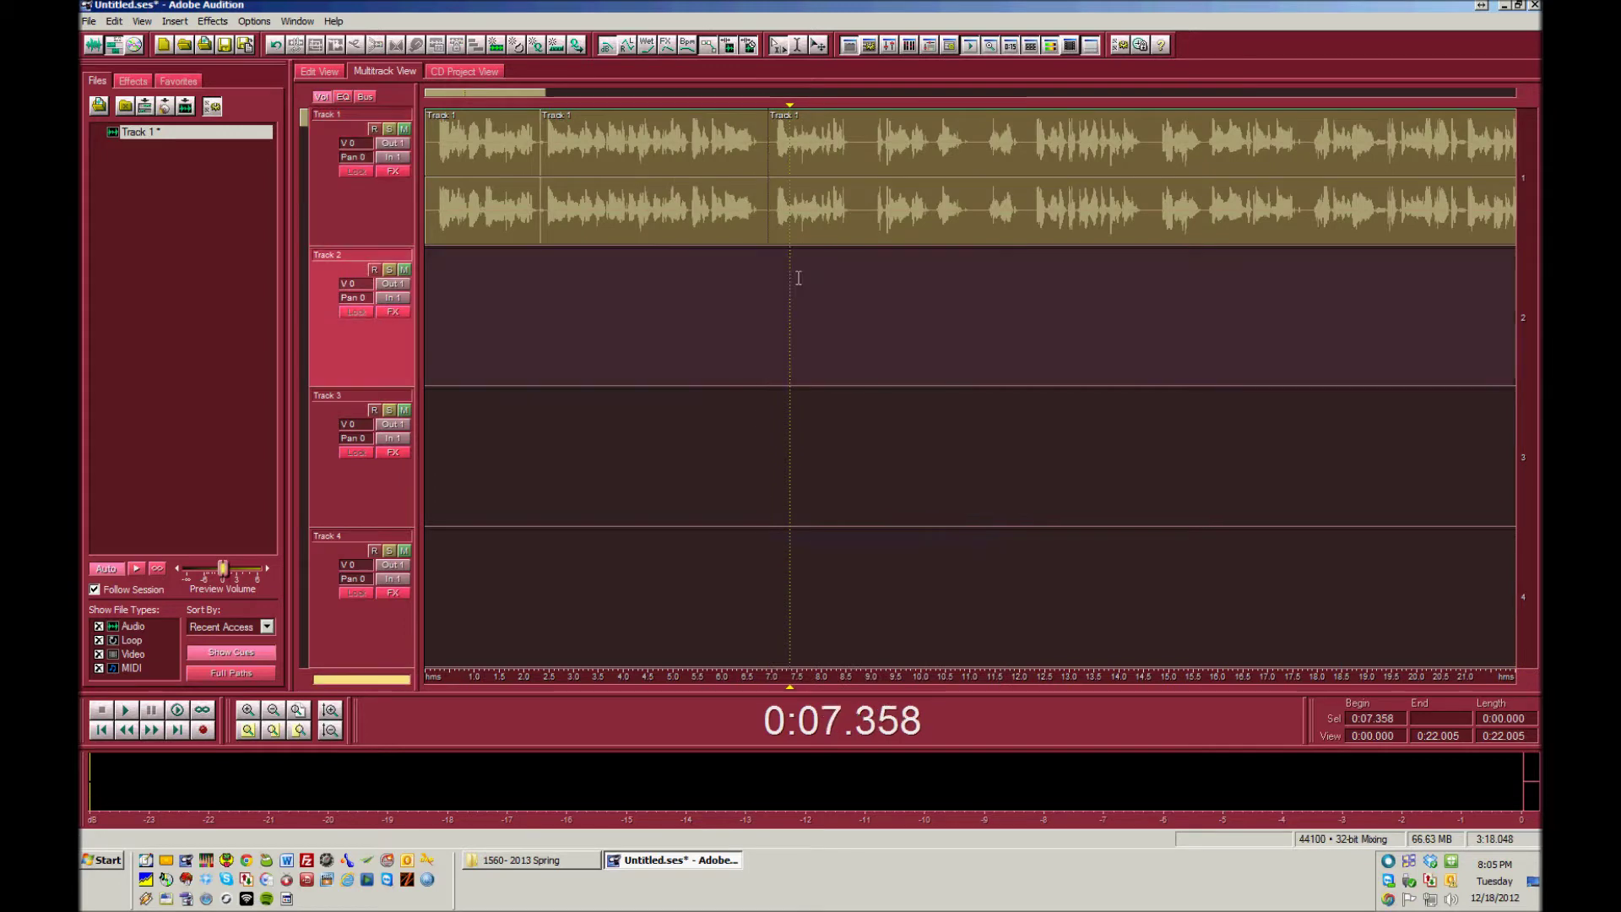
Step: Try splitting the third Track 1 clip at about 7.36 s, play past the split and undo it
key("space")
key("space")
right_click(860, 218)
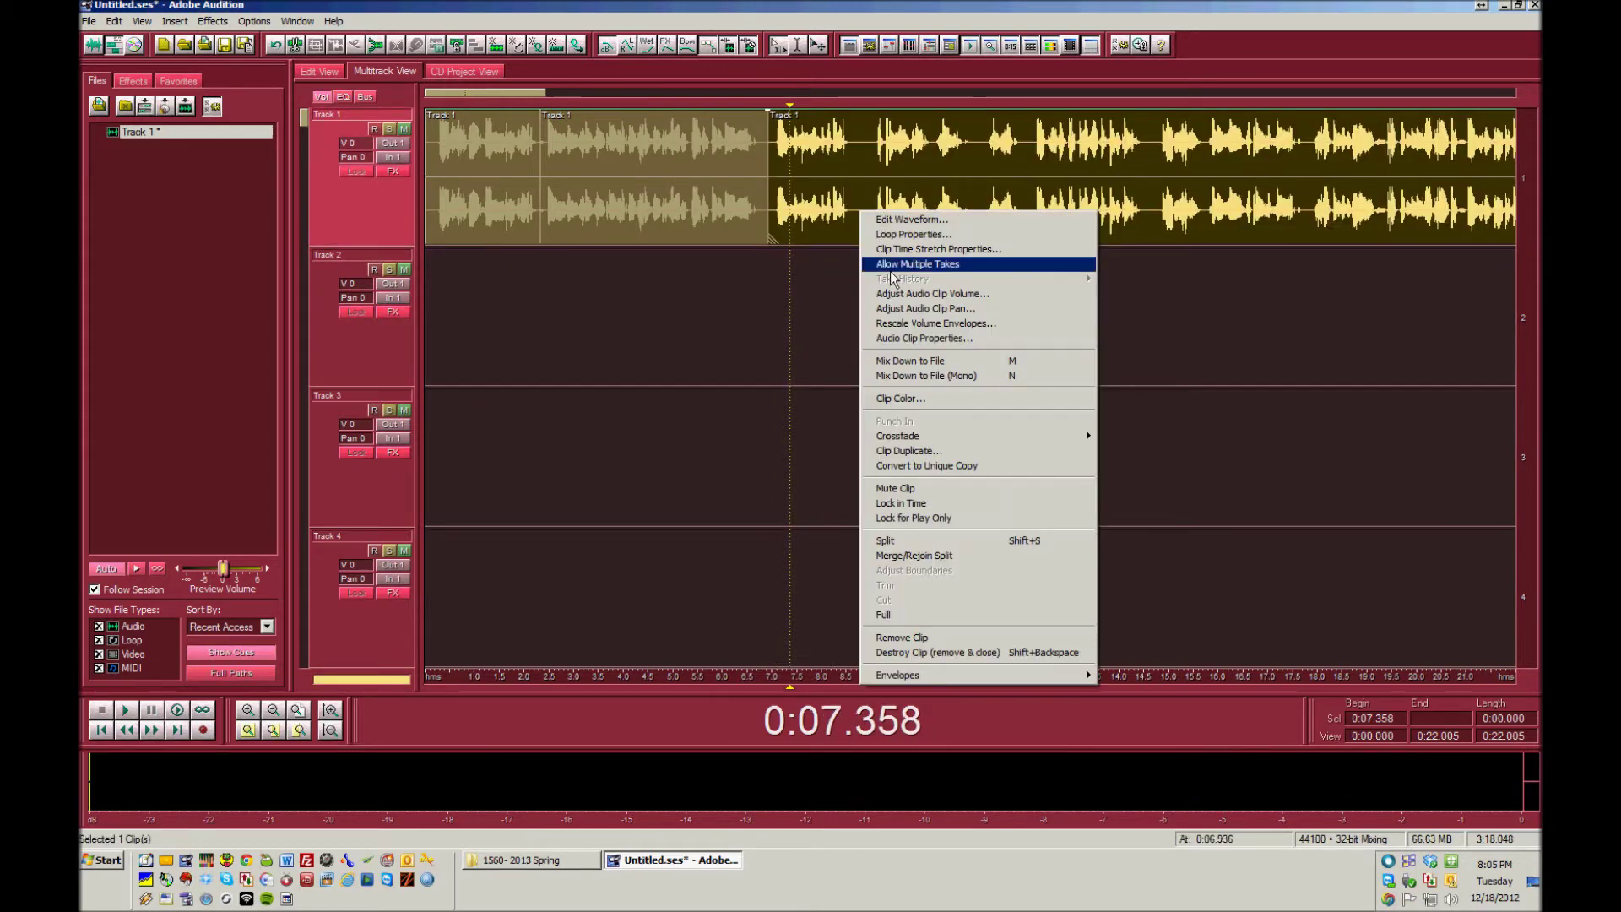
left_click(936, 539)
left_click(856, 279)
key("space")
key("space")
left_click(804, 240)
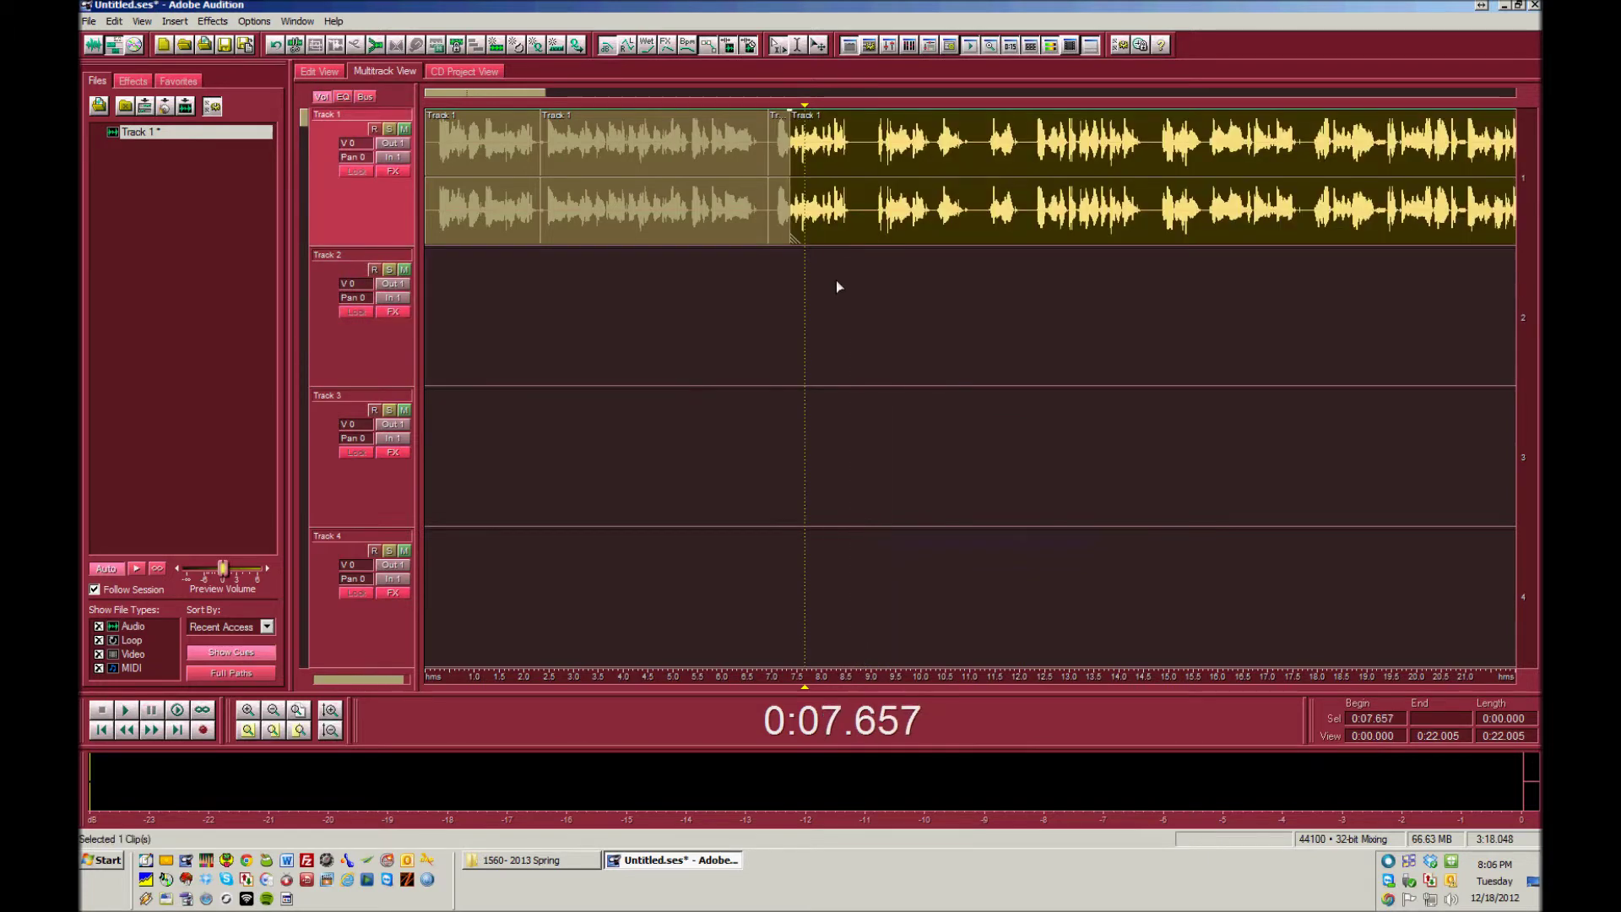
key("ctrl+z")
Step: Split the third Track 1 clip in the pause at about 8.78 s and deselect the clips
right_click(859, 217)
left_click(861, 211)
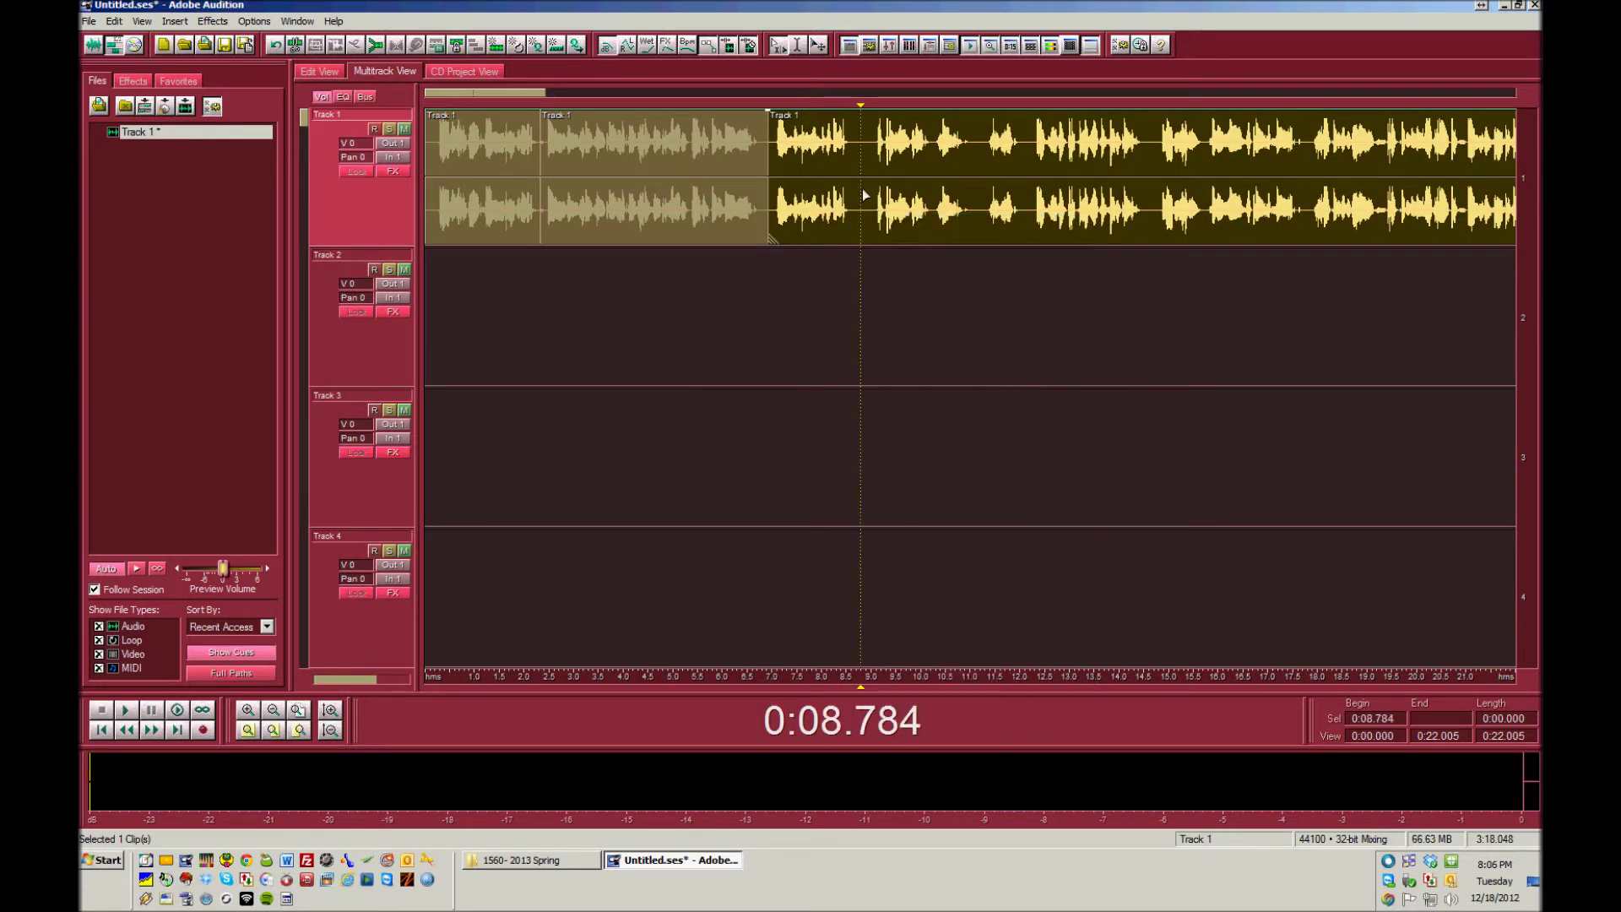
right_click(859, 198)
left_click(922, 532)
left_click(890, 292)
Step: Play Track 1 from about 9.38 s, split its last clip in the pause at about 11.16 s and deselect the clips
key("space")
left_click_drag(510, 93, 530, 109)
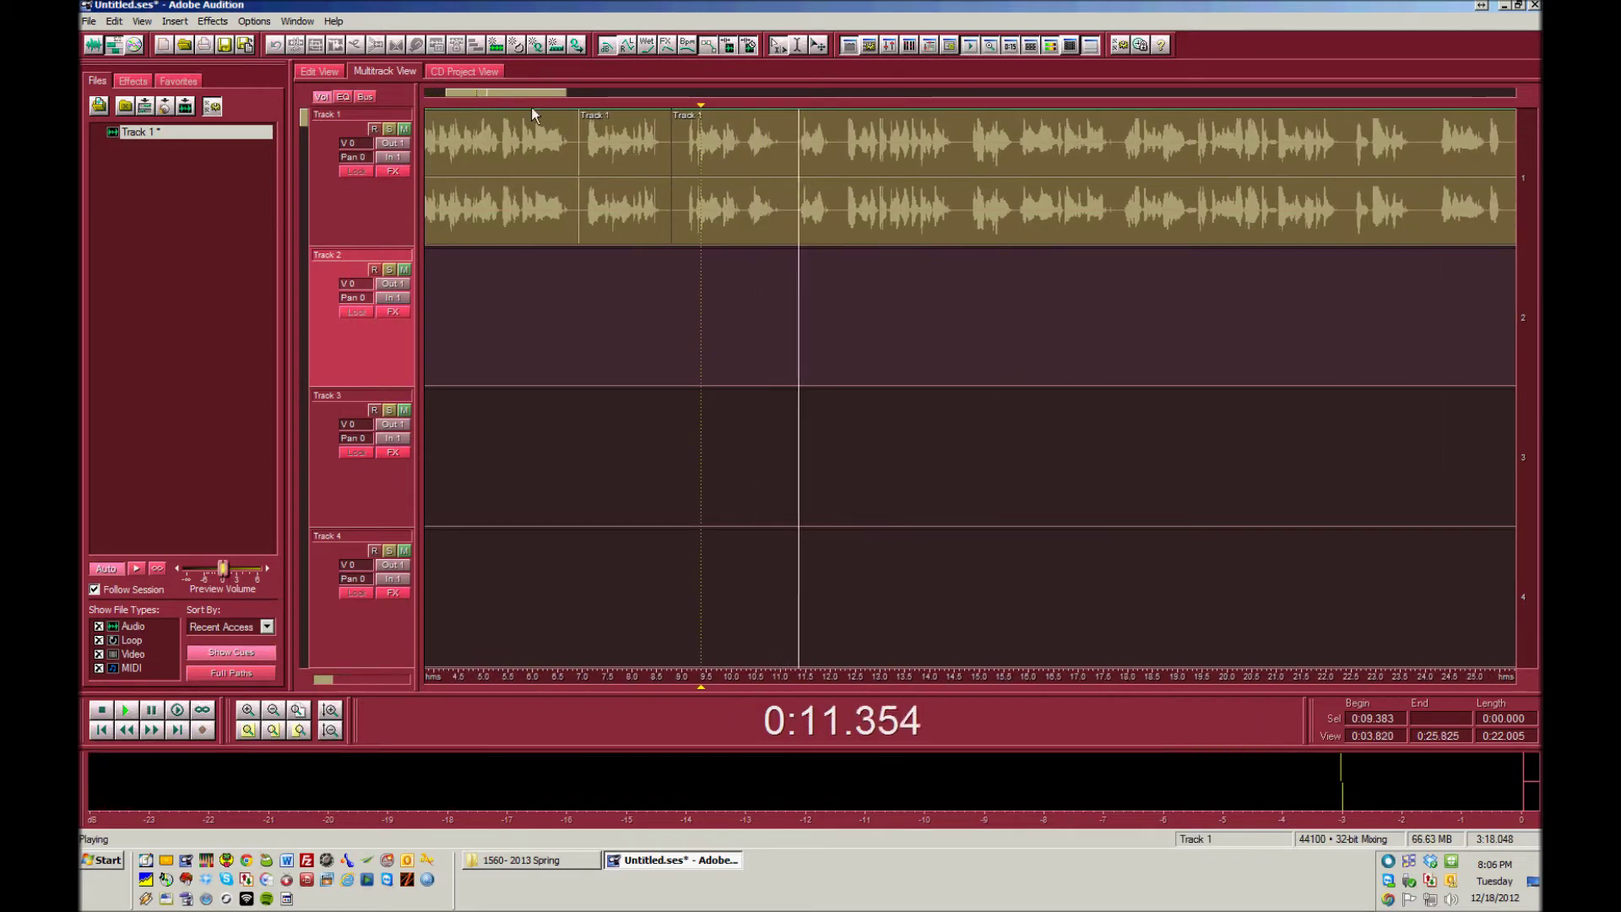
key("space")
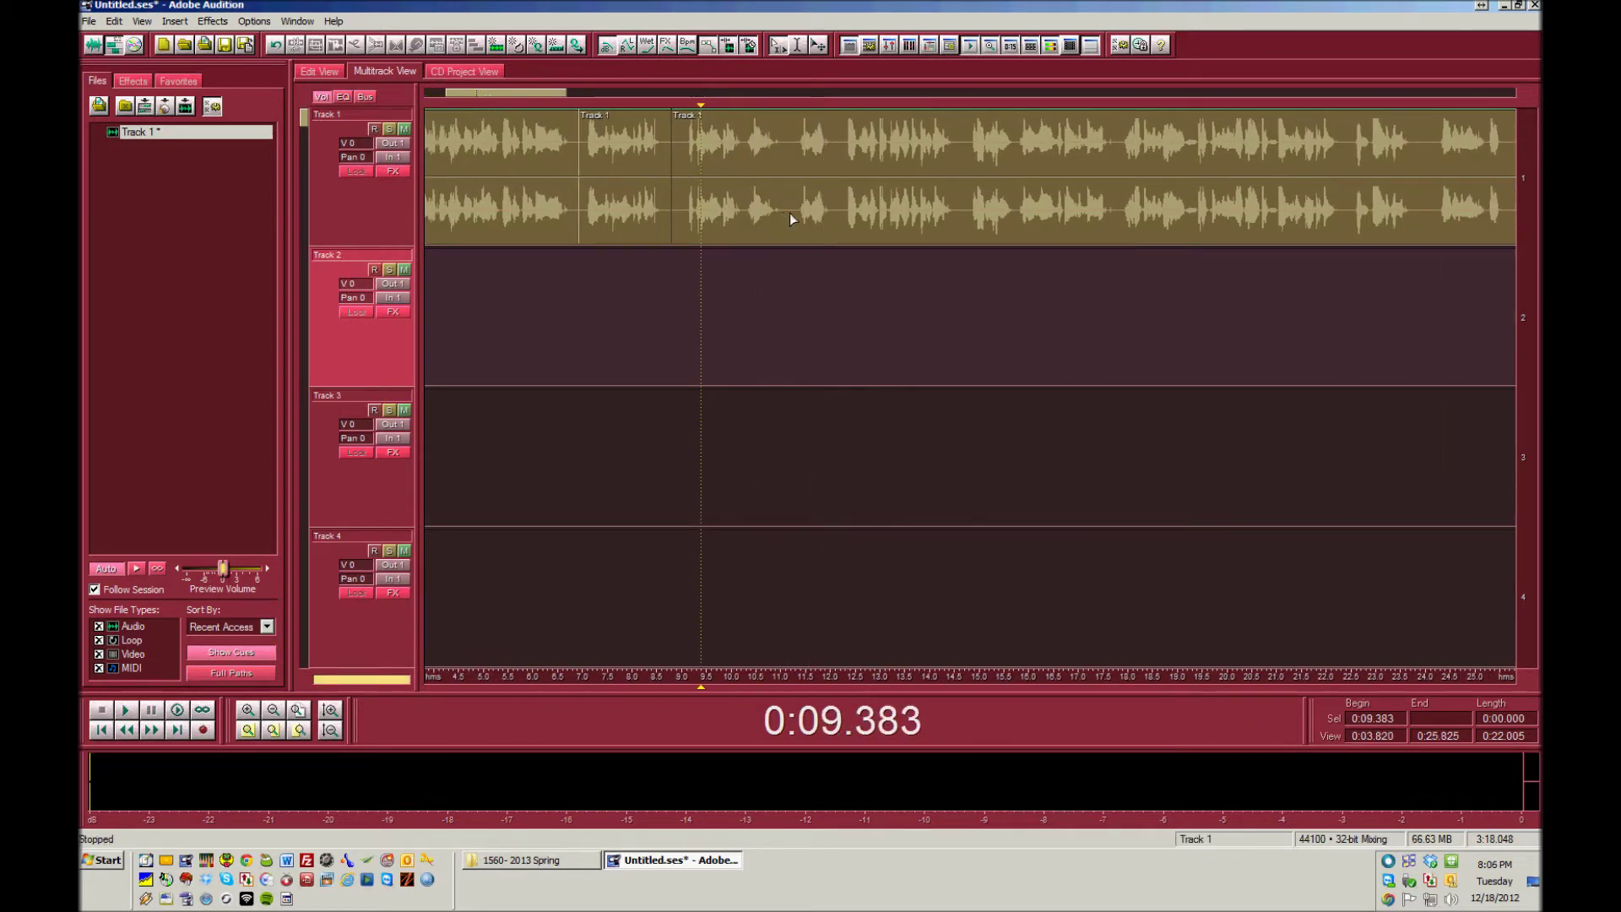
left_click(789, 213)
right_click(795, 220)
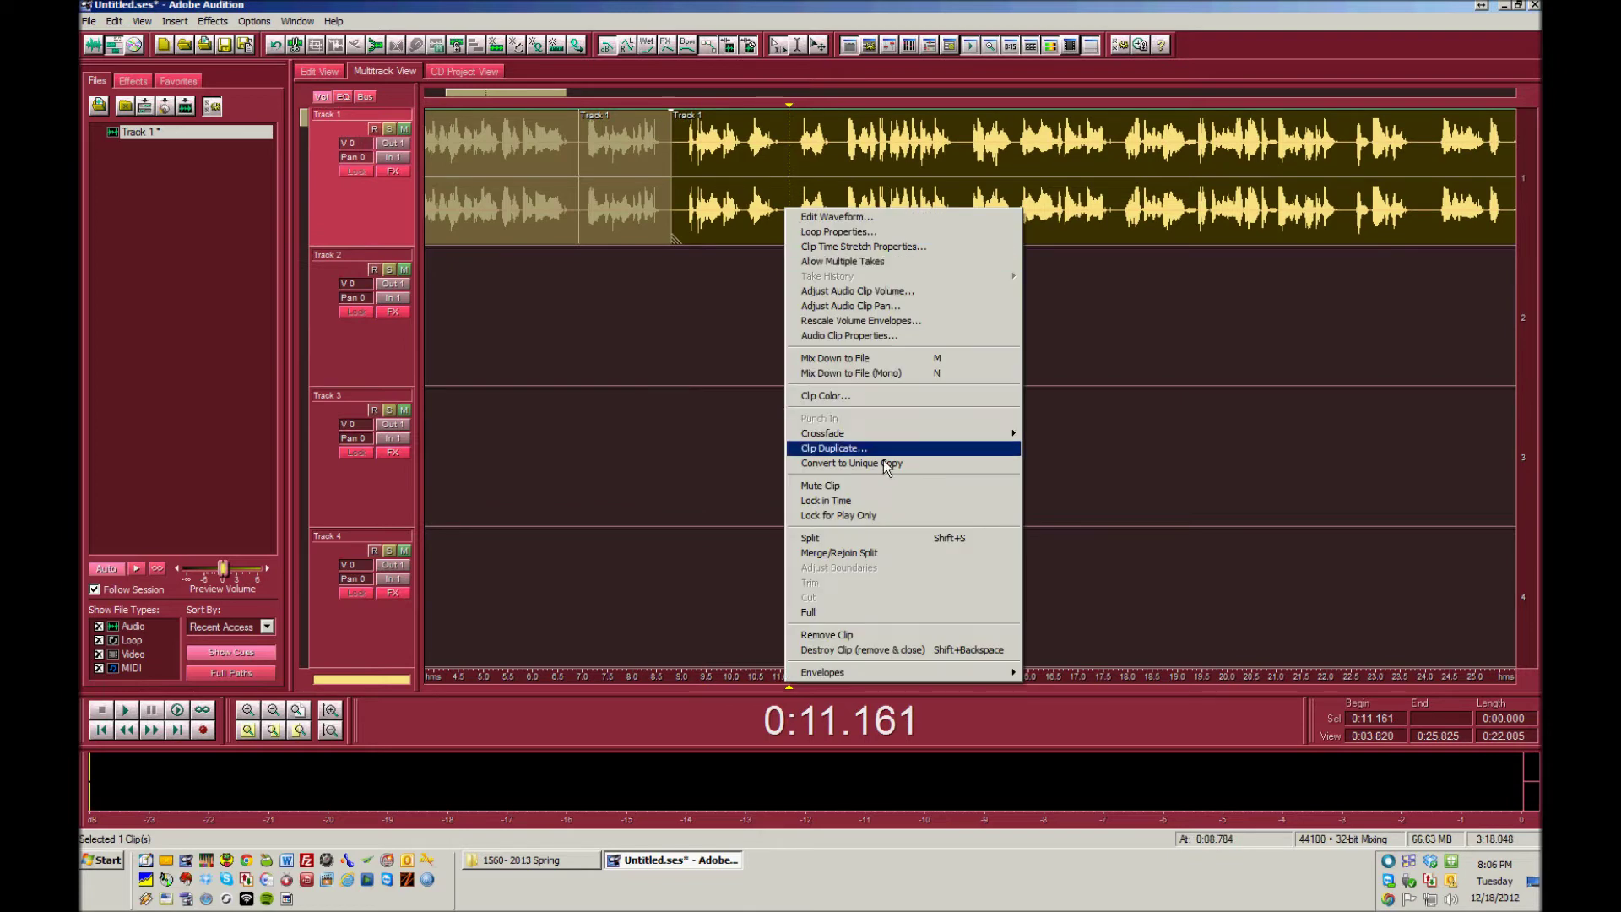
left_click(889, 541)
left_click(809, 277)
Step: Play Track 1 from about 11.57 s, split its last clip in the pause at about 14.59 s and deselect the clips
key("space")
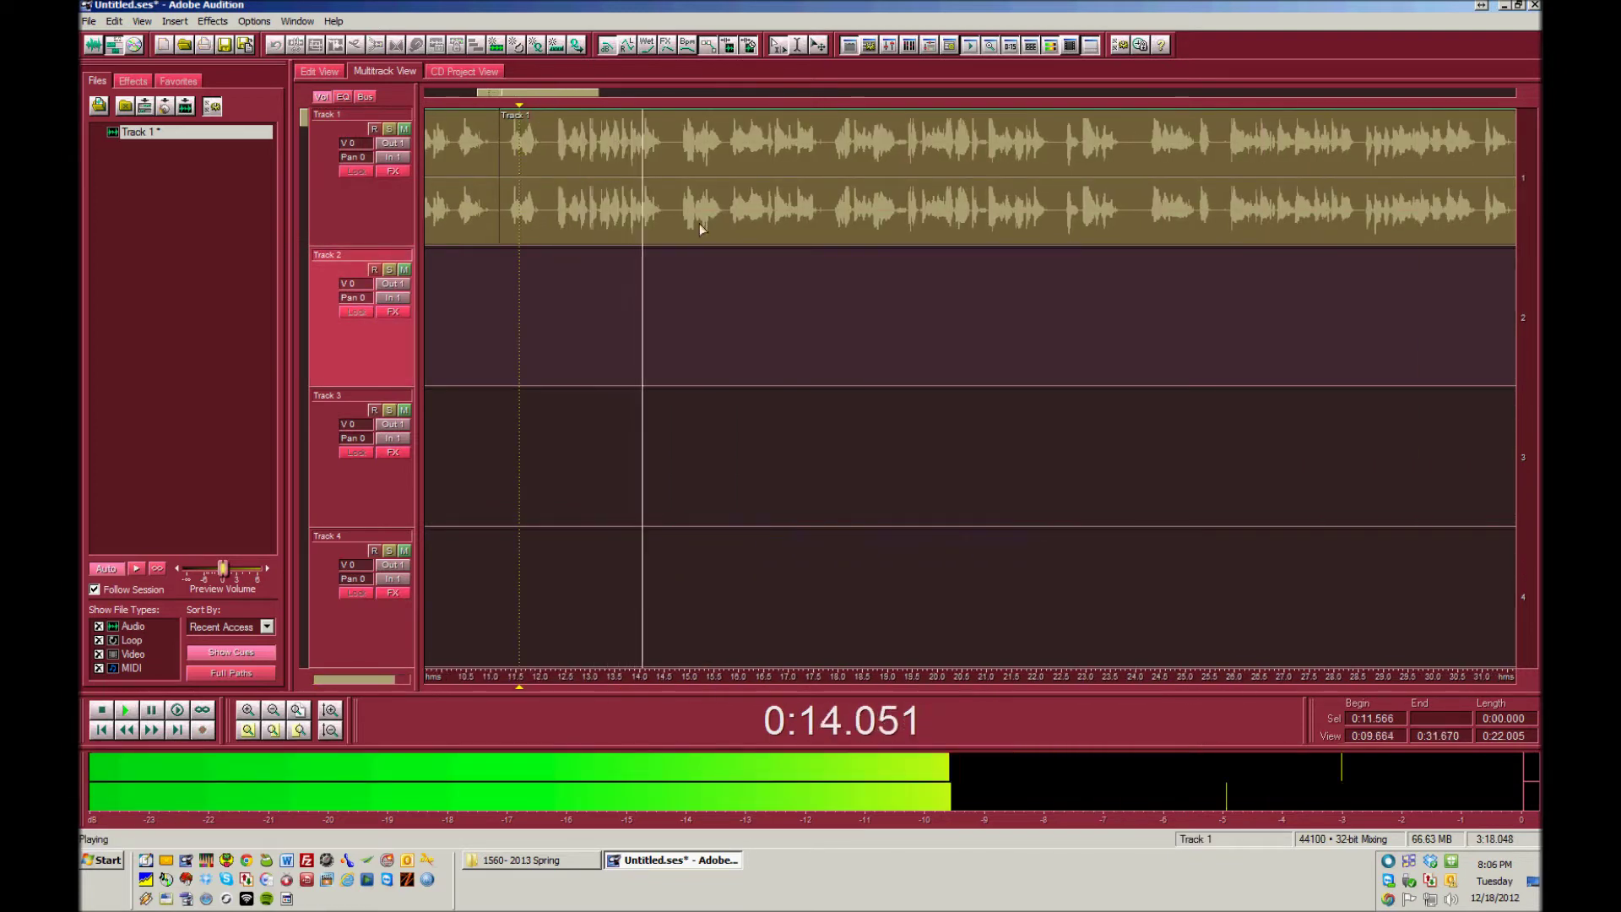
left_click(670, 222)
right_click(678, 221)
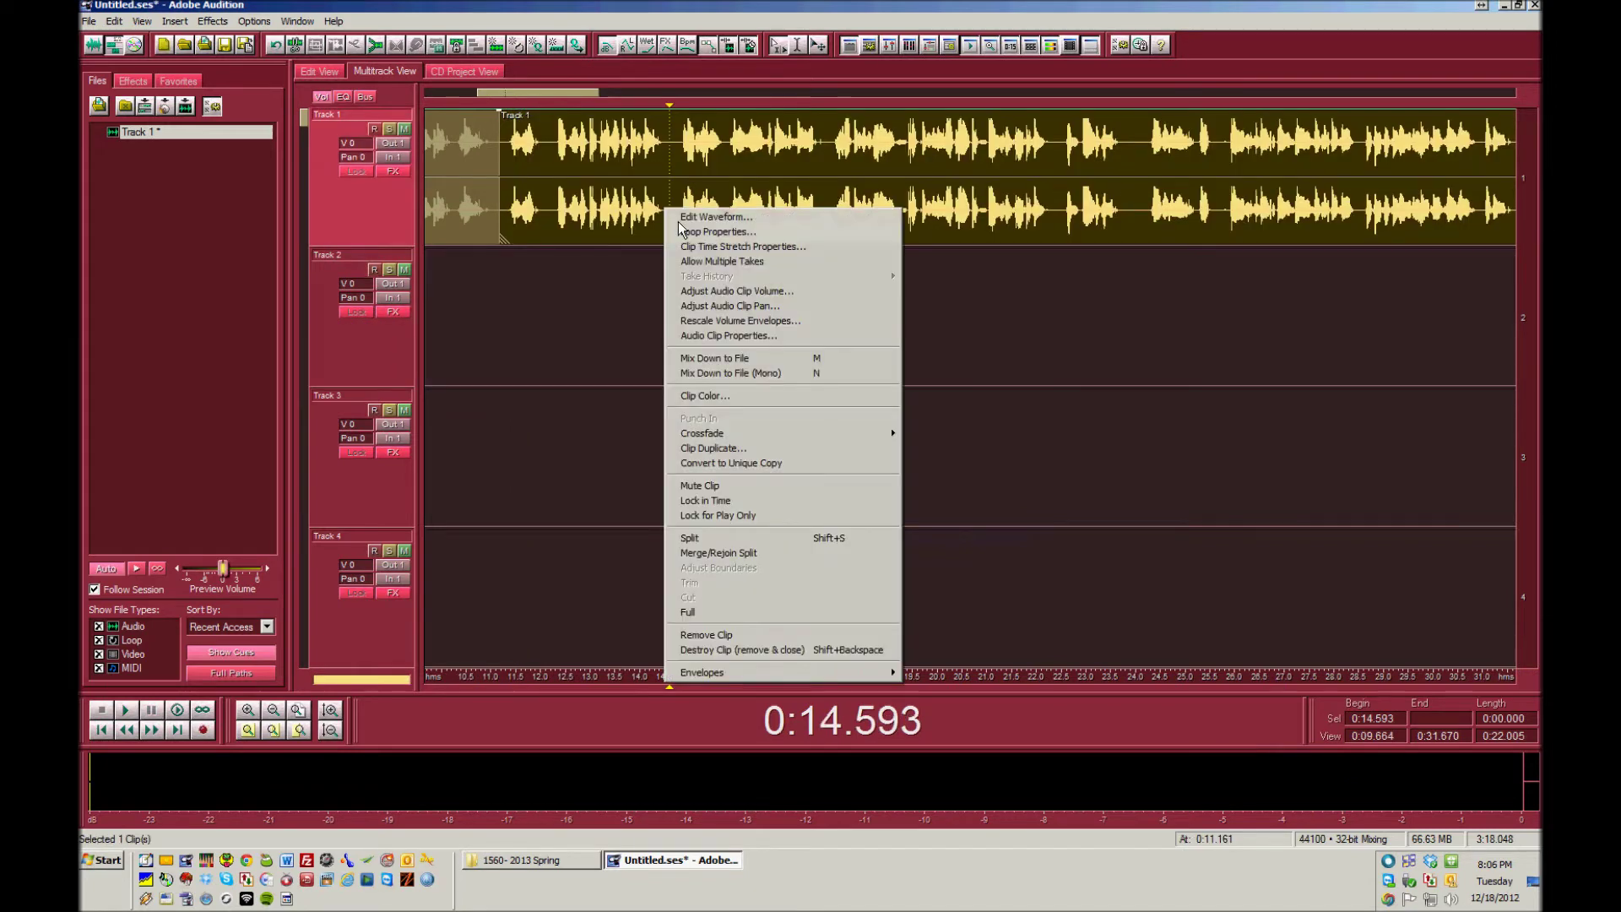
left_click(788, 545)
left_click(700, 279)
Step: Play Track 1 from about 15.21 s, split its last clip in the pause at about 23.98 s and deselect the clips
key("space")
left_click_drag(583, 108, 603, 107)
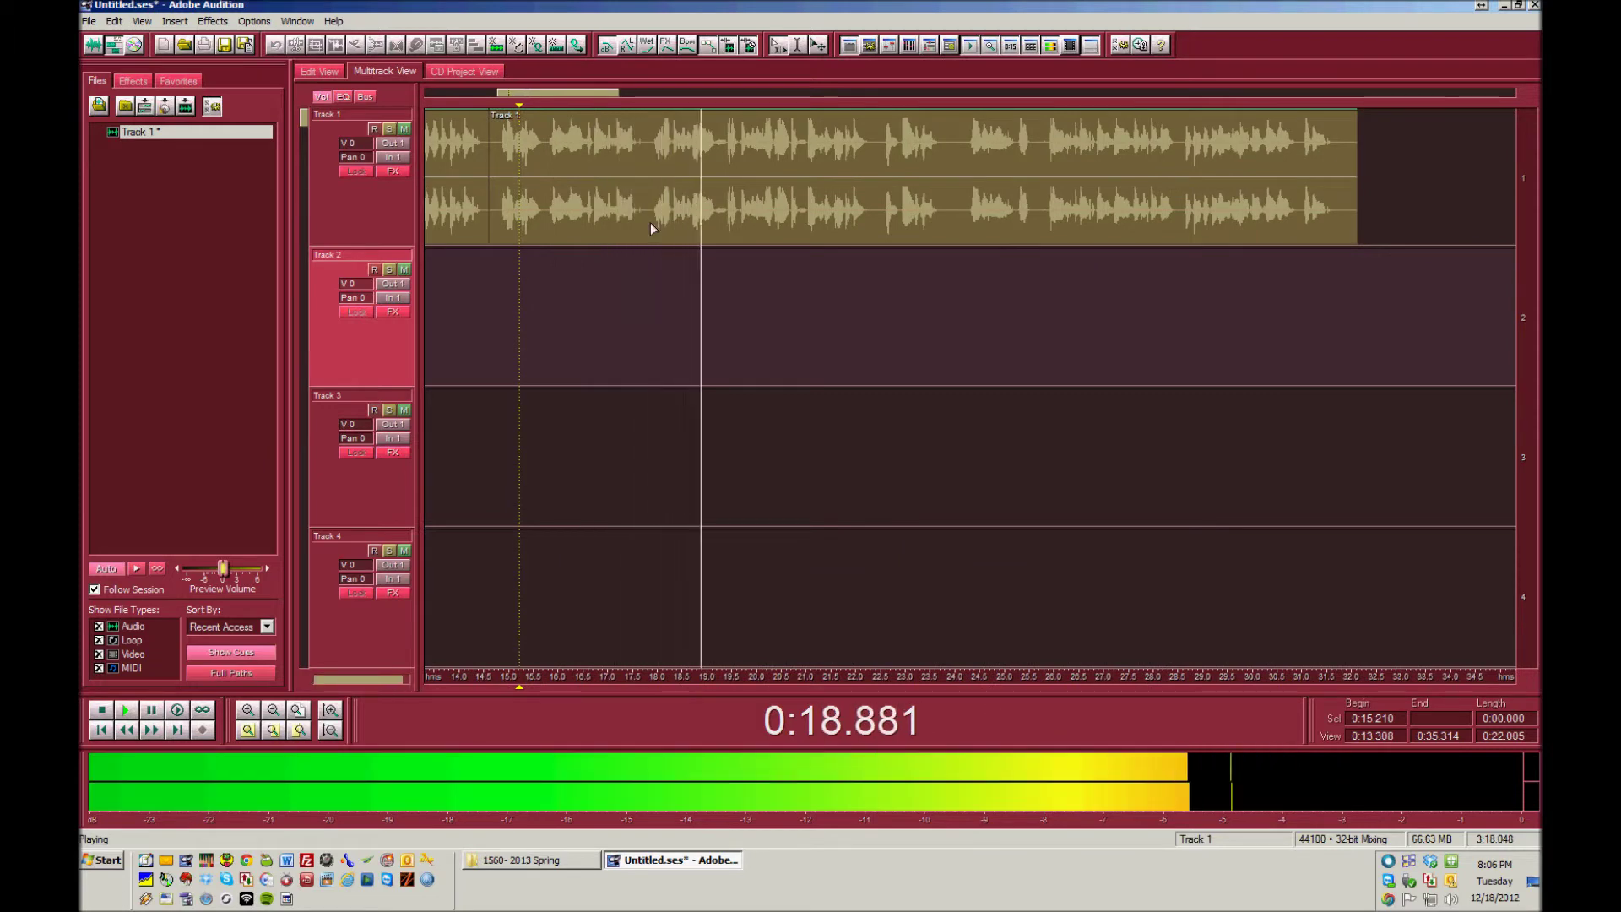
left_click_drag(550, 105, 559, 105)
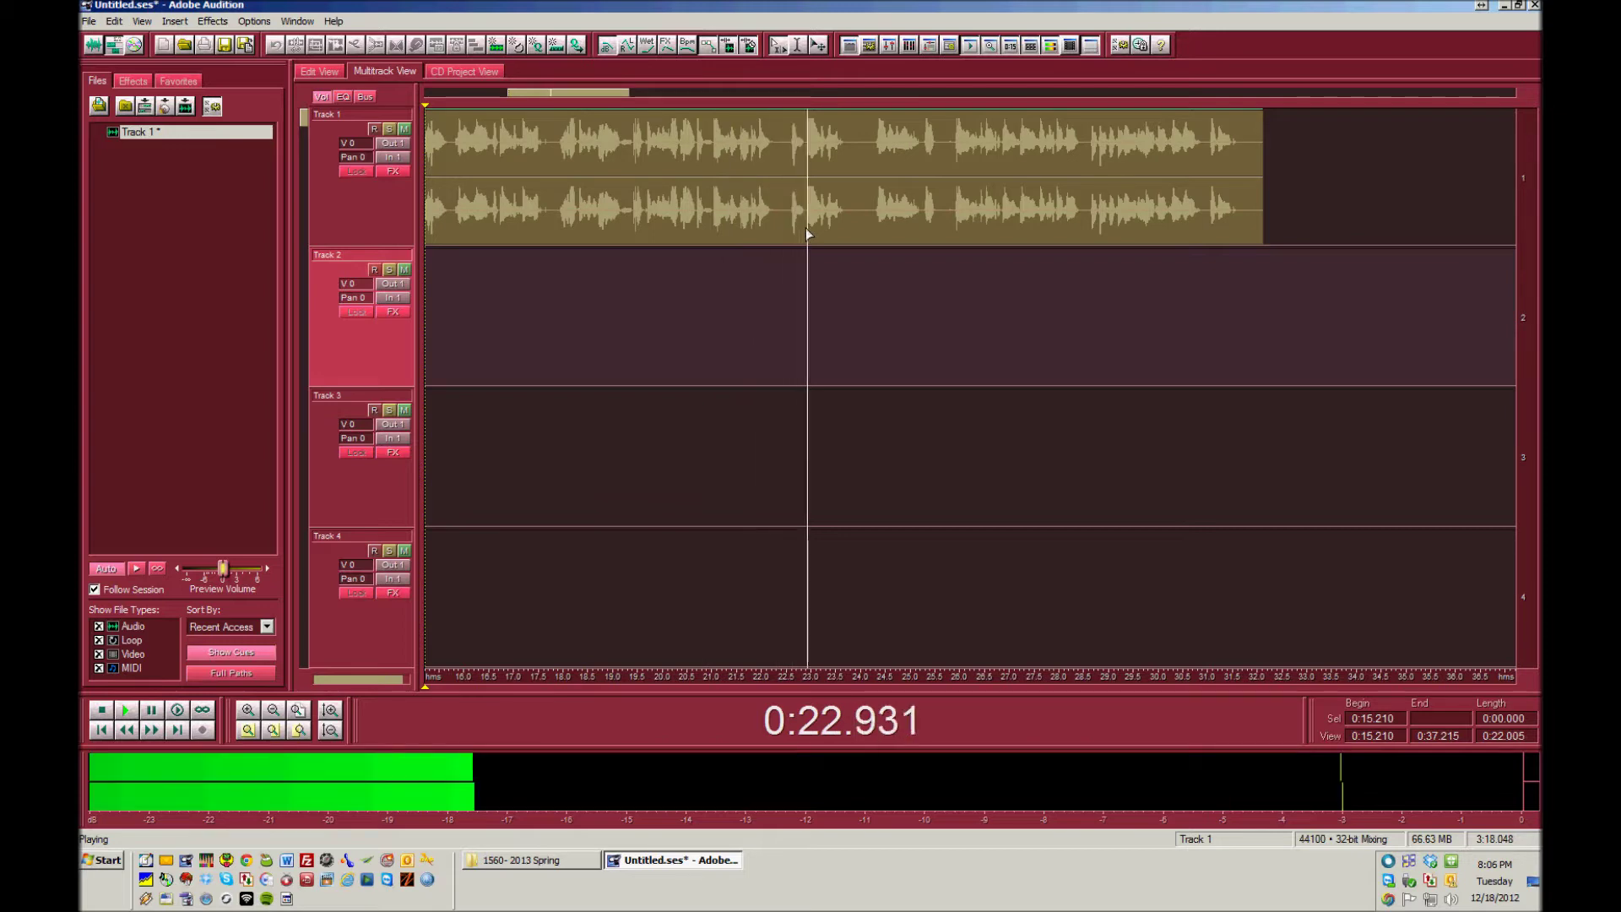
key("space")
left_click(861, 220)
right_click(858, 218)
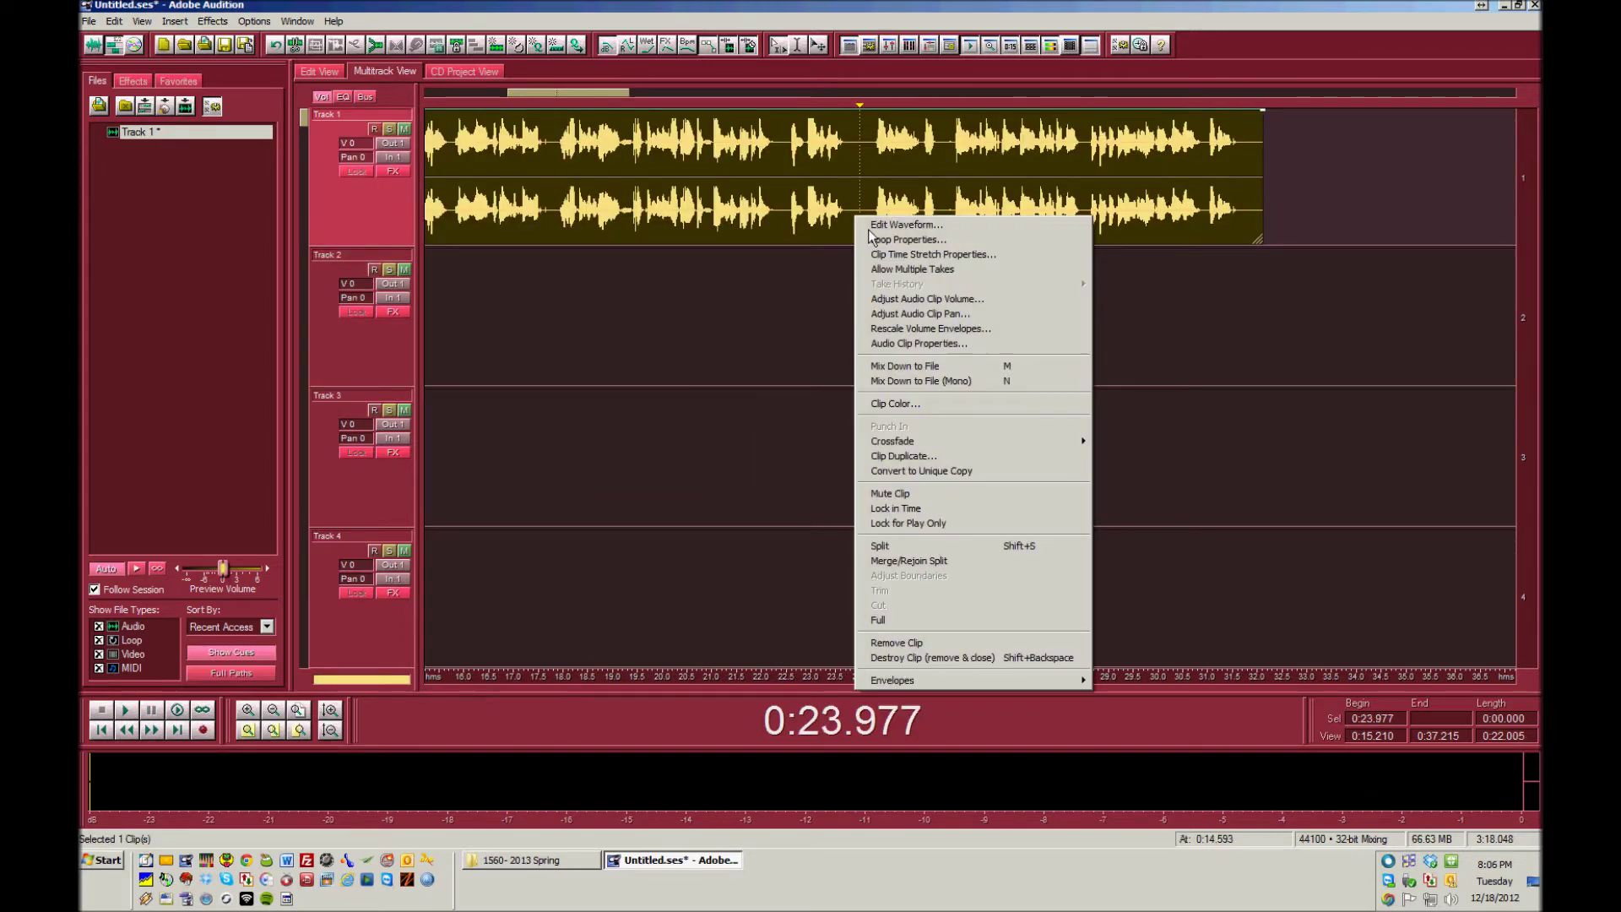
left_click(961, 554)
left_click(882, 255)
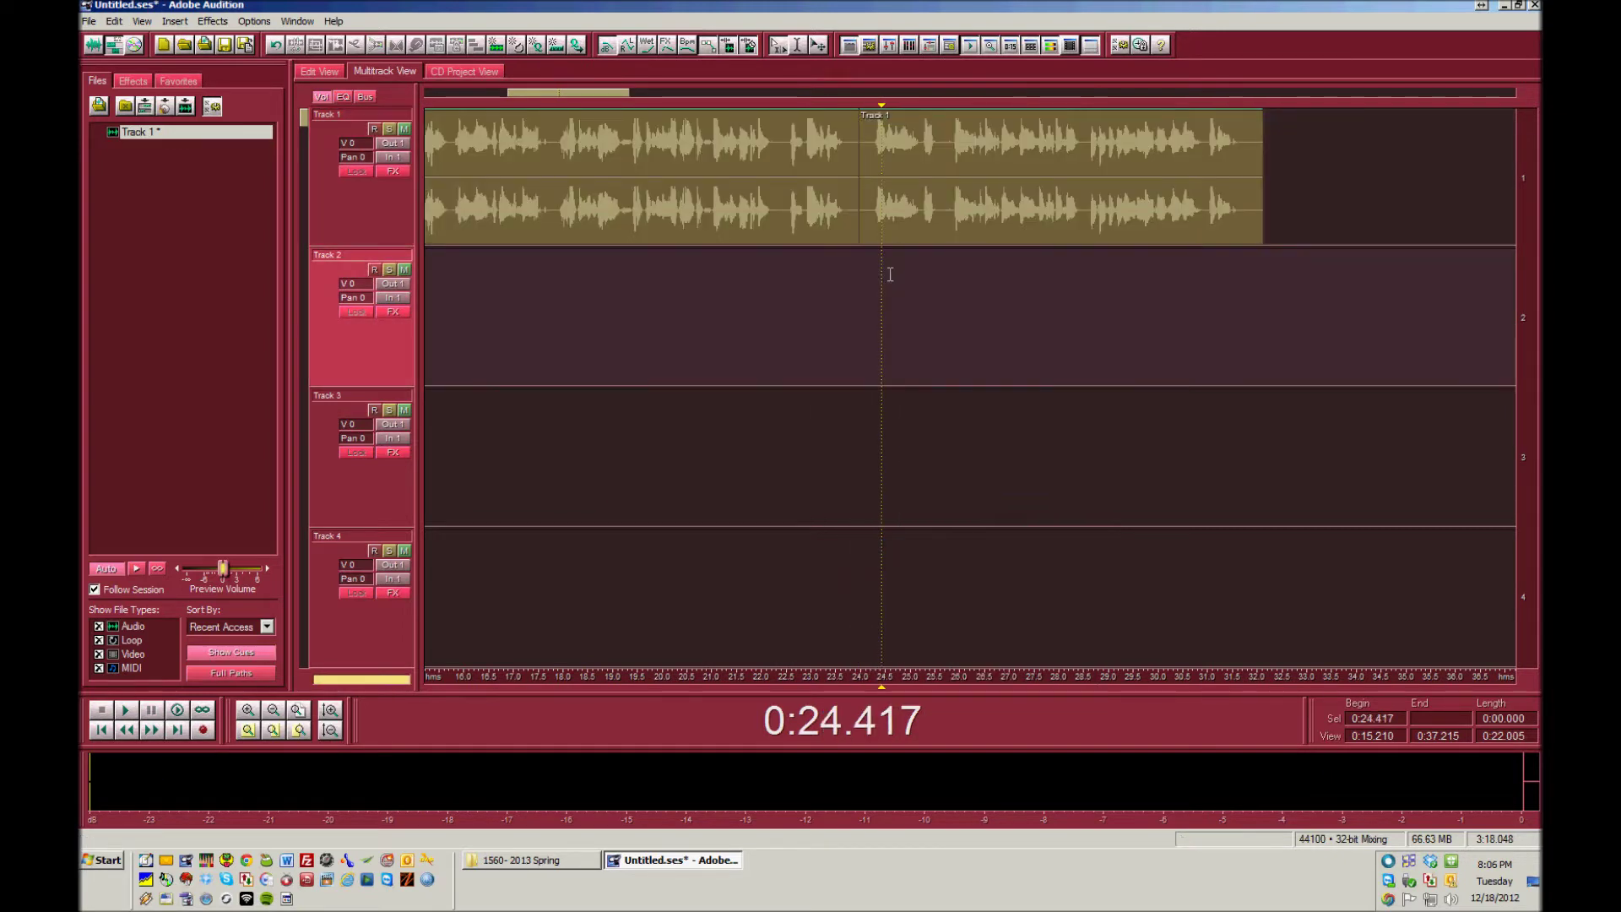
Step: Play Track 1 from about 24.42 s, split its last clip in the pause at about 25.72 s and deselect the clips
key("space")
key("space")
left_click(946, 218)
right_click(946, 218)
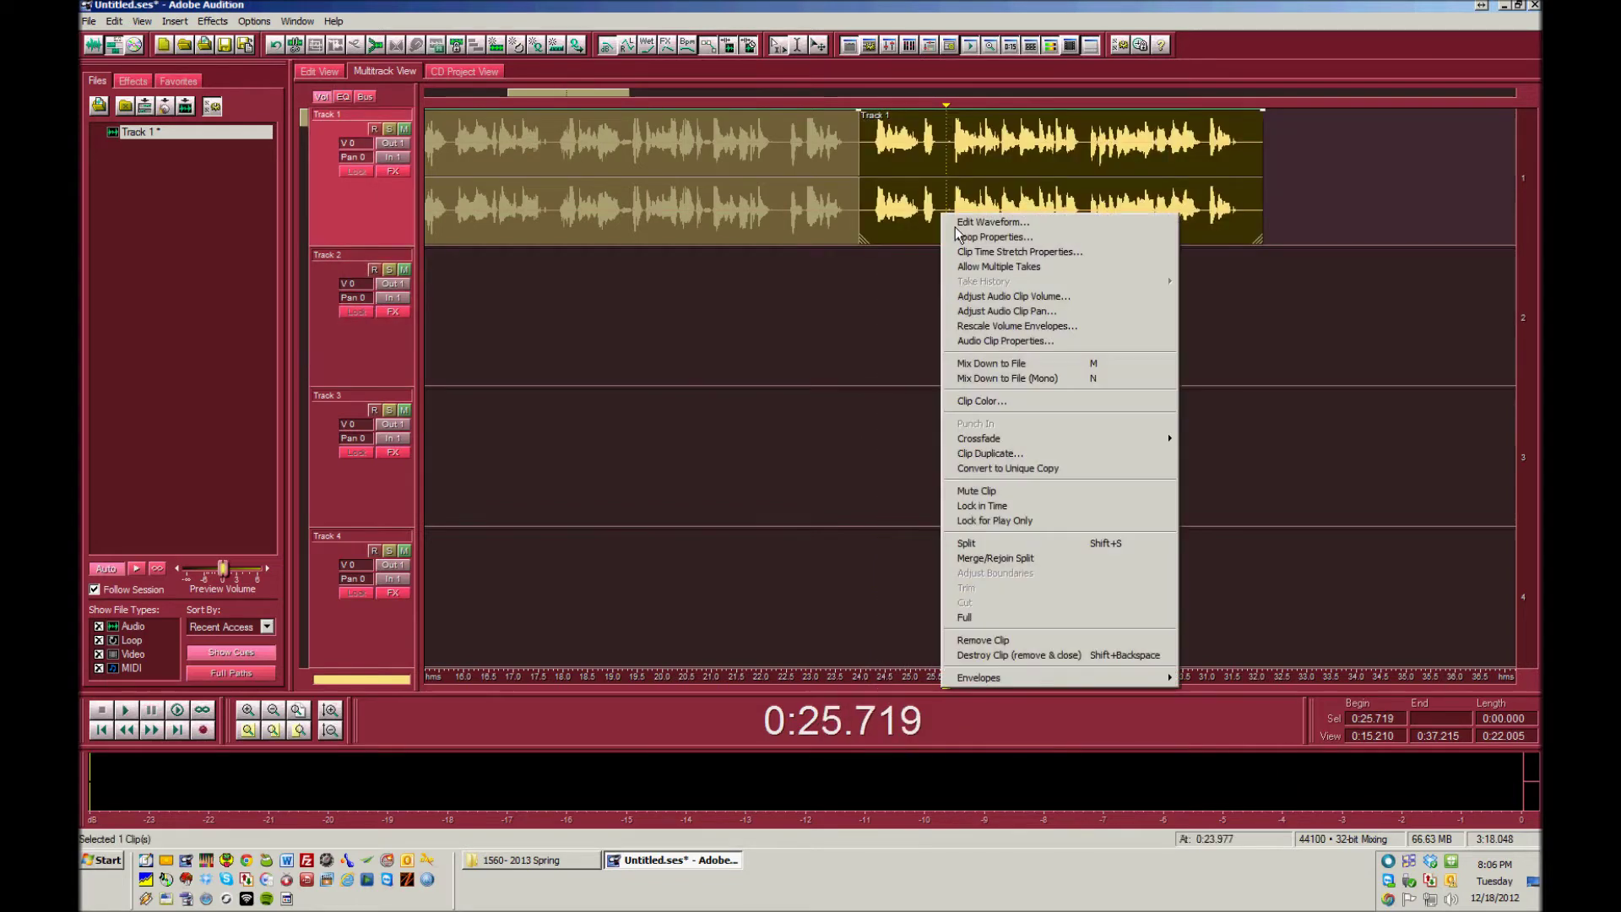
left_click(1091, 545)
left_click(919, 270)
Step: Play Track 1 from about 25.16 s, split its last clip in the pause at about 28.47 s and deselect the clips
key("space")
left_click_drag(594, 107, 625, 107)
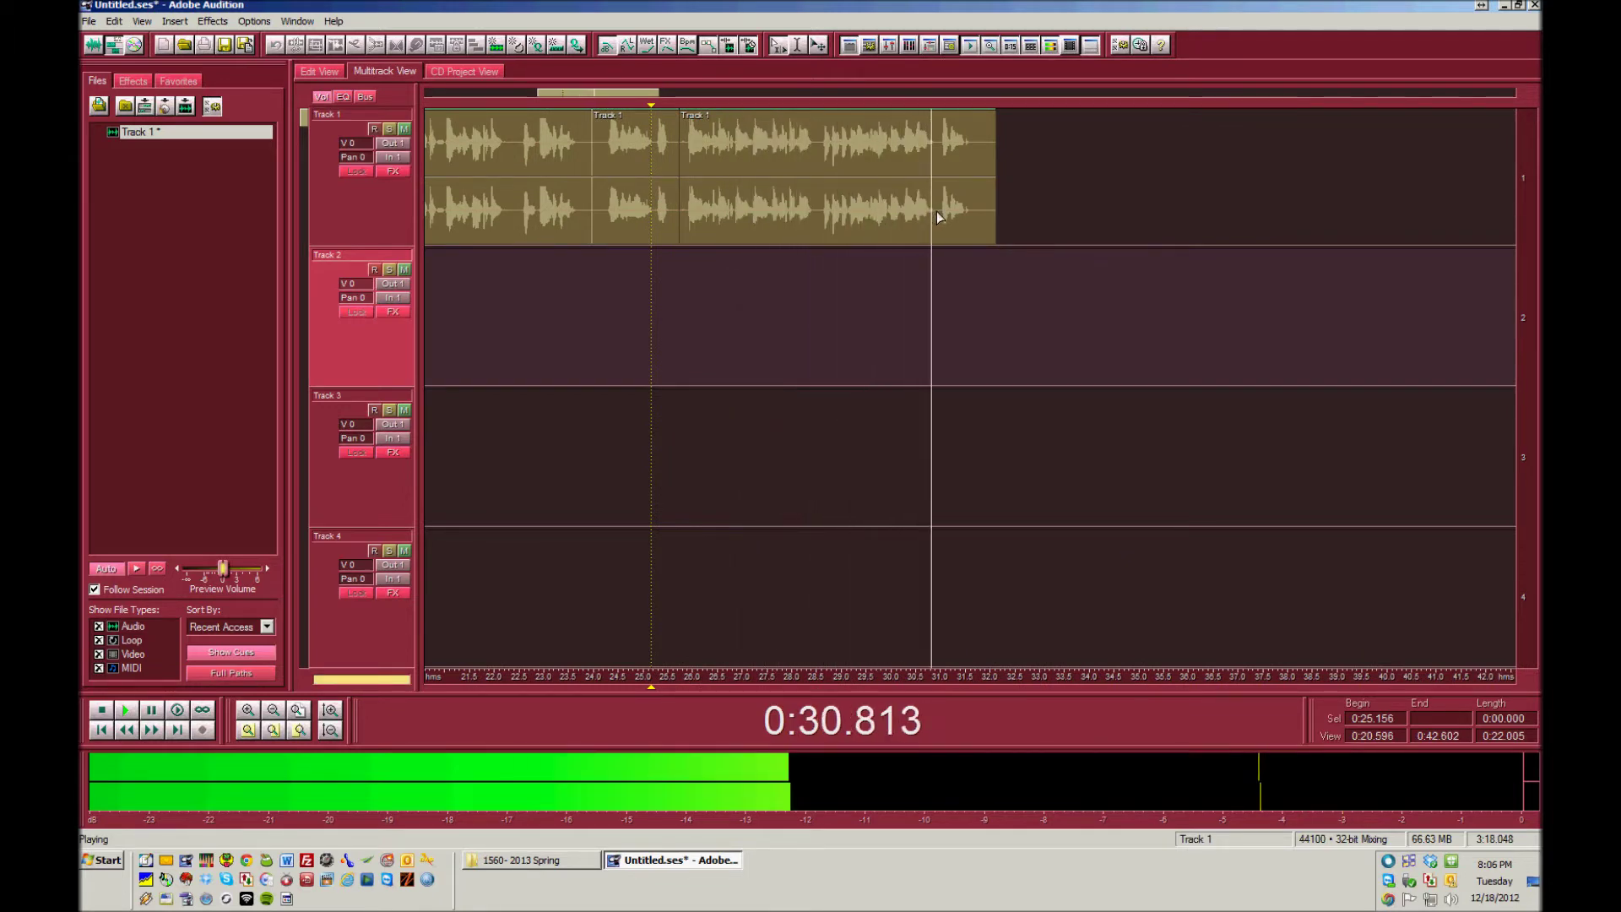
left_click(815, 210)
right_click(812, 205)
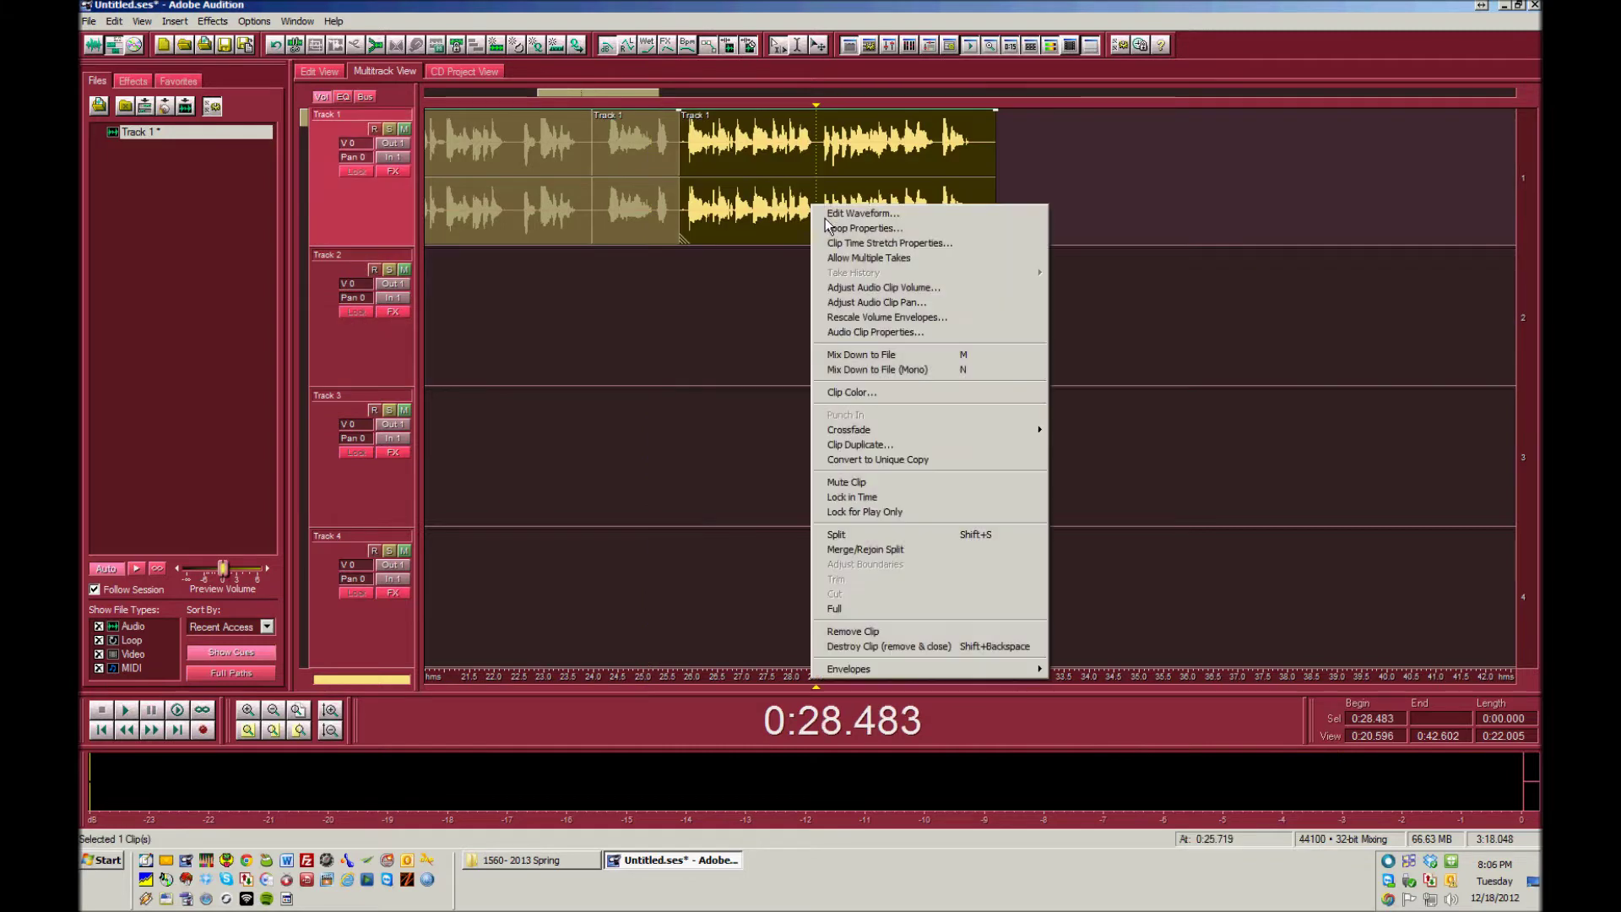
left_click(815, 152)
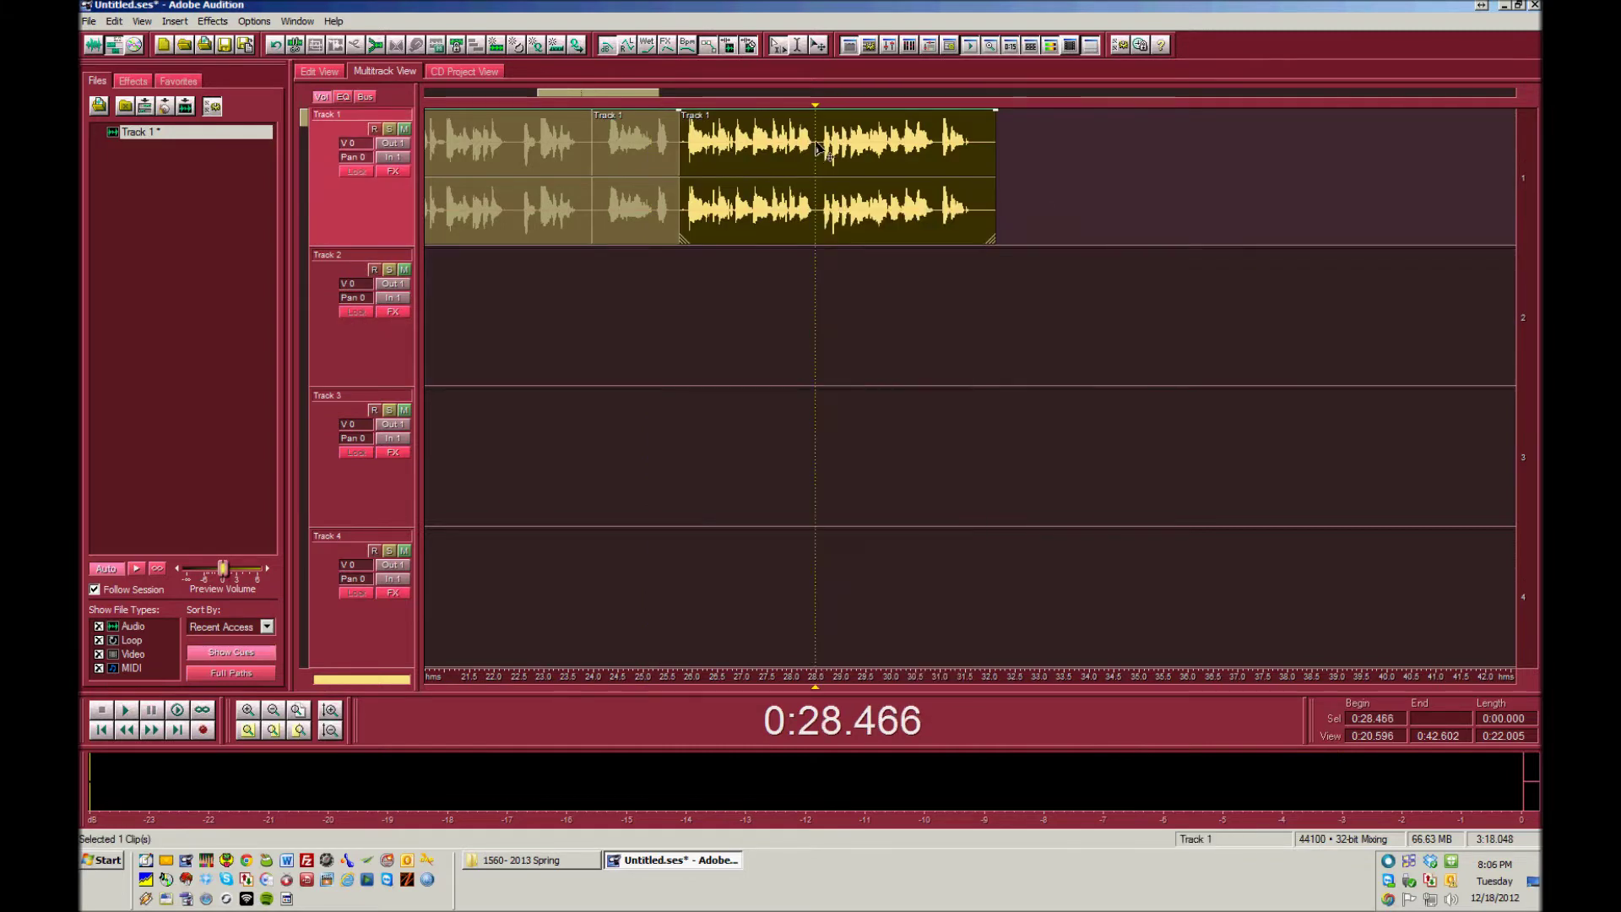
right_click(810, 133)
left_click(869, 465)
left_click(869, 302)
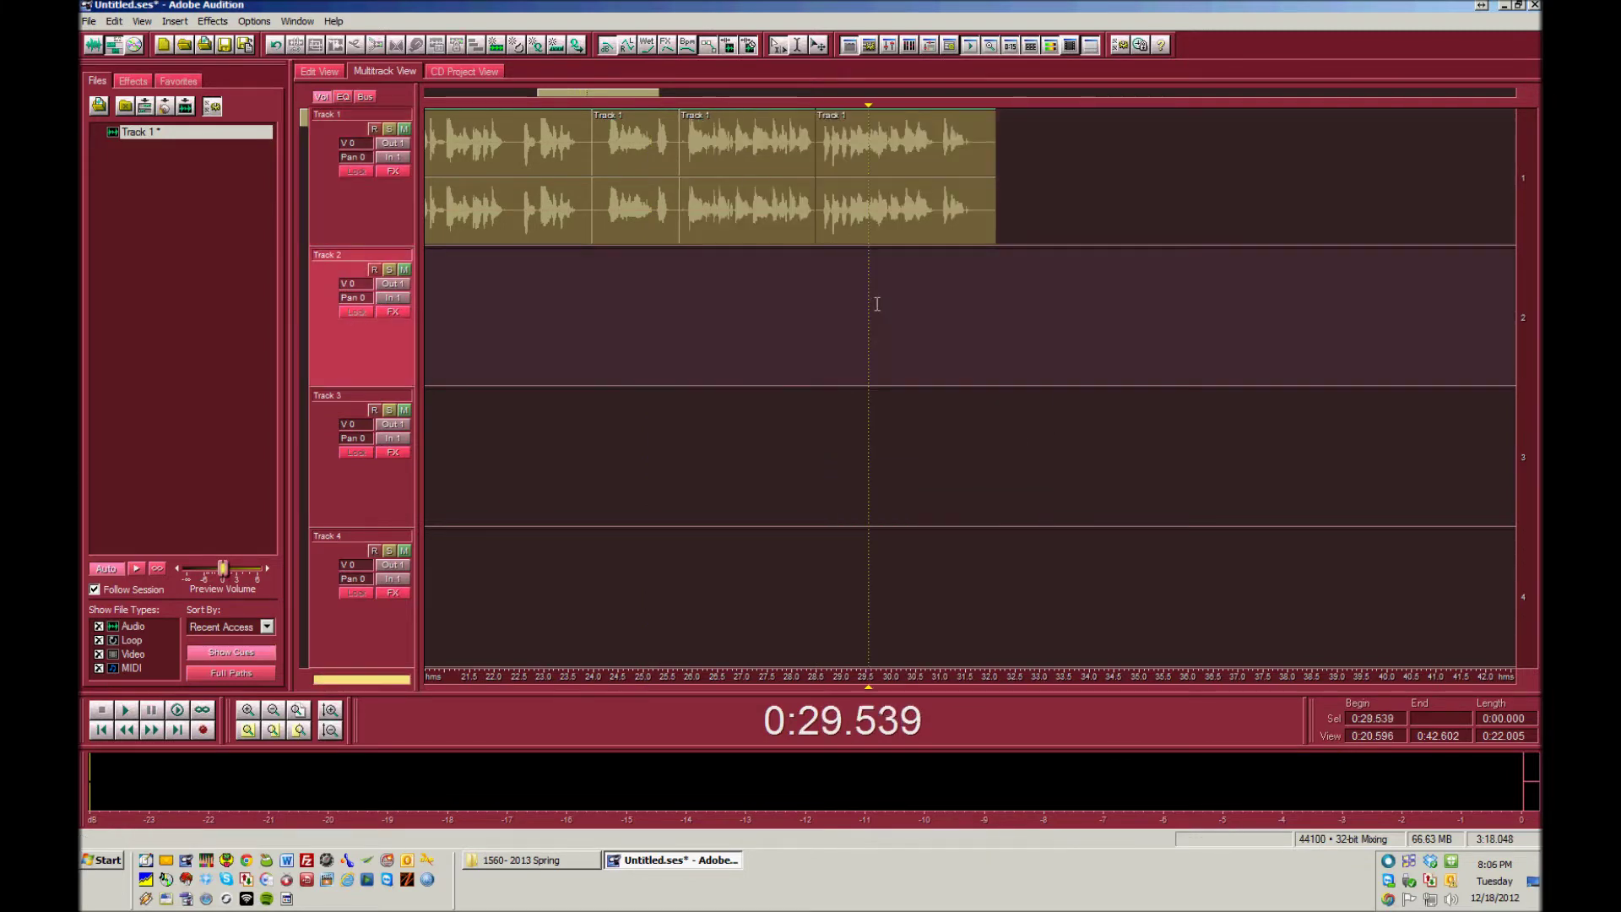
Step: Move the second, fourth, sixth and eighth Track 1 clips down to Track 2, keeping them at roughly the same times
key("Home")
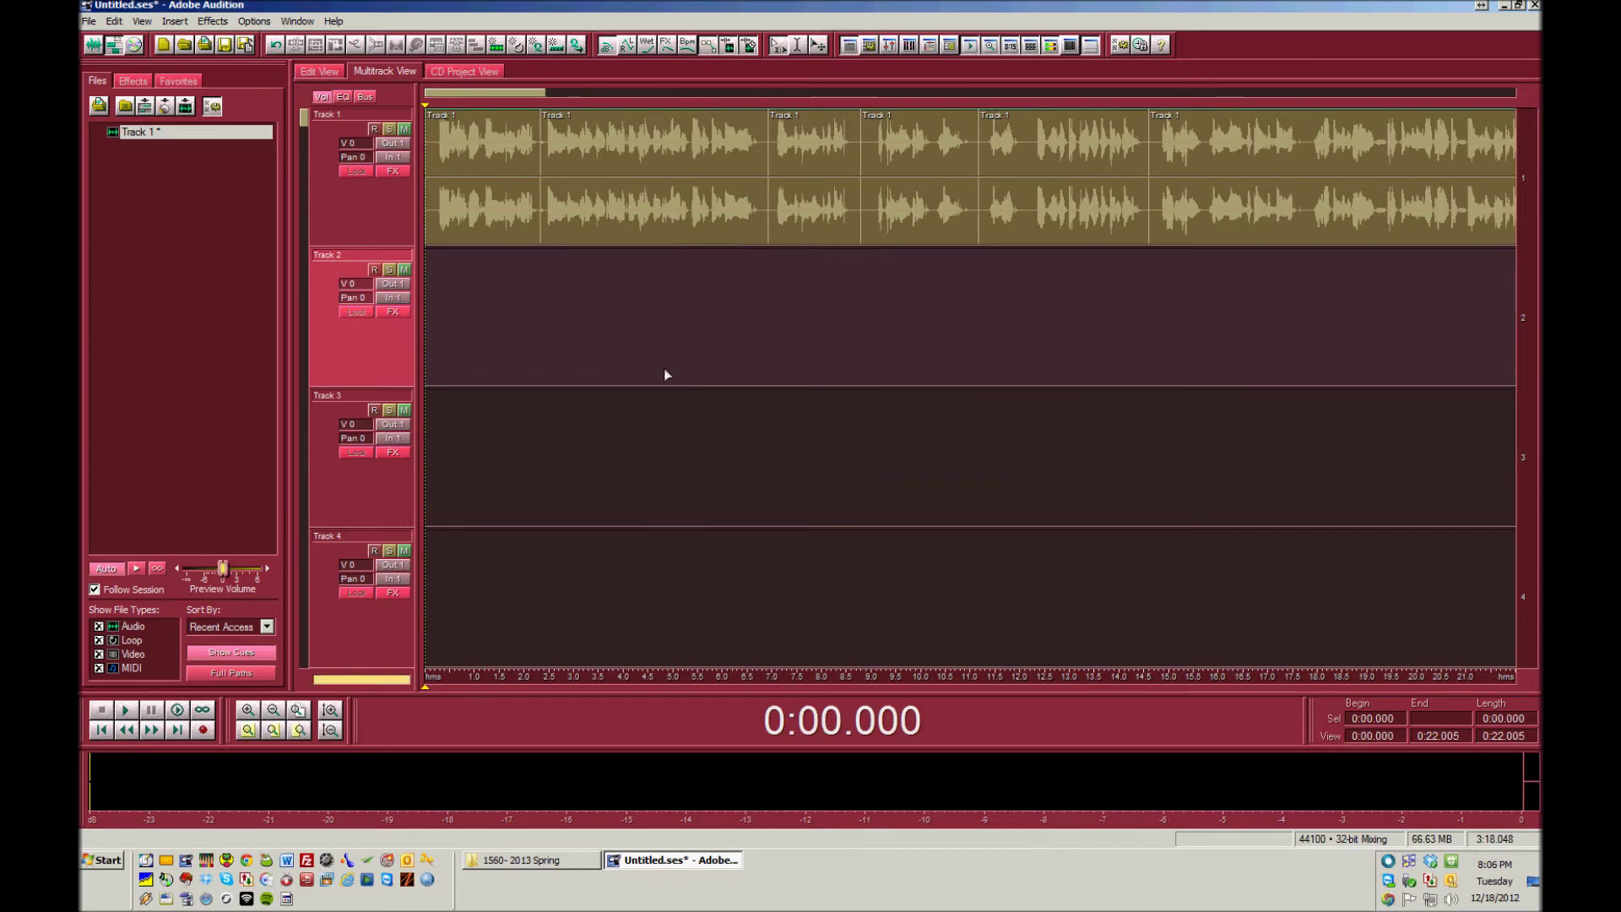
scroll(665, 375, "down", 1)
left_click(450, 237)
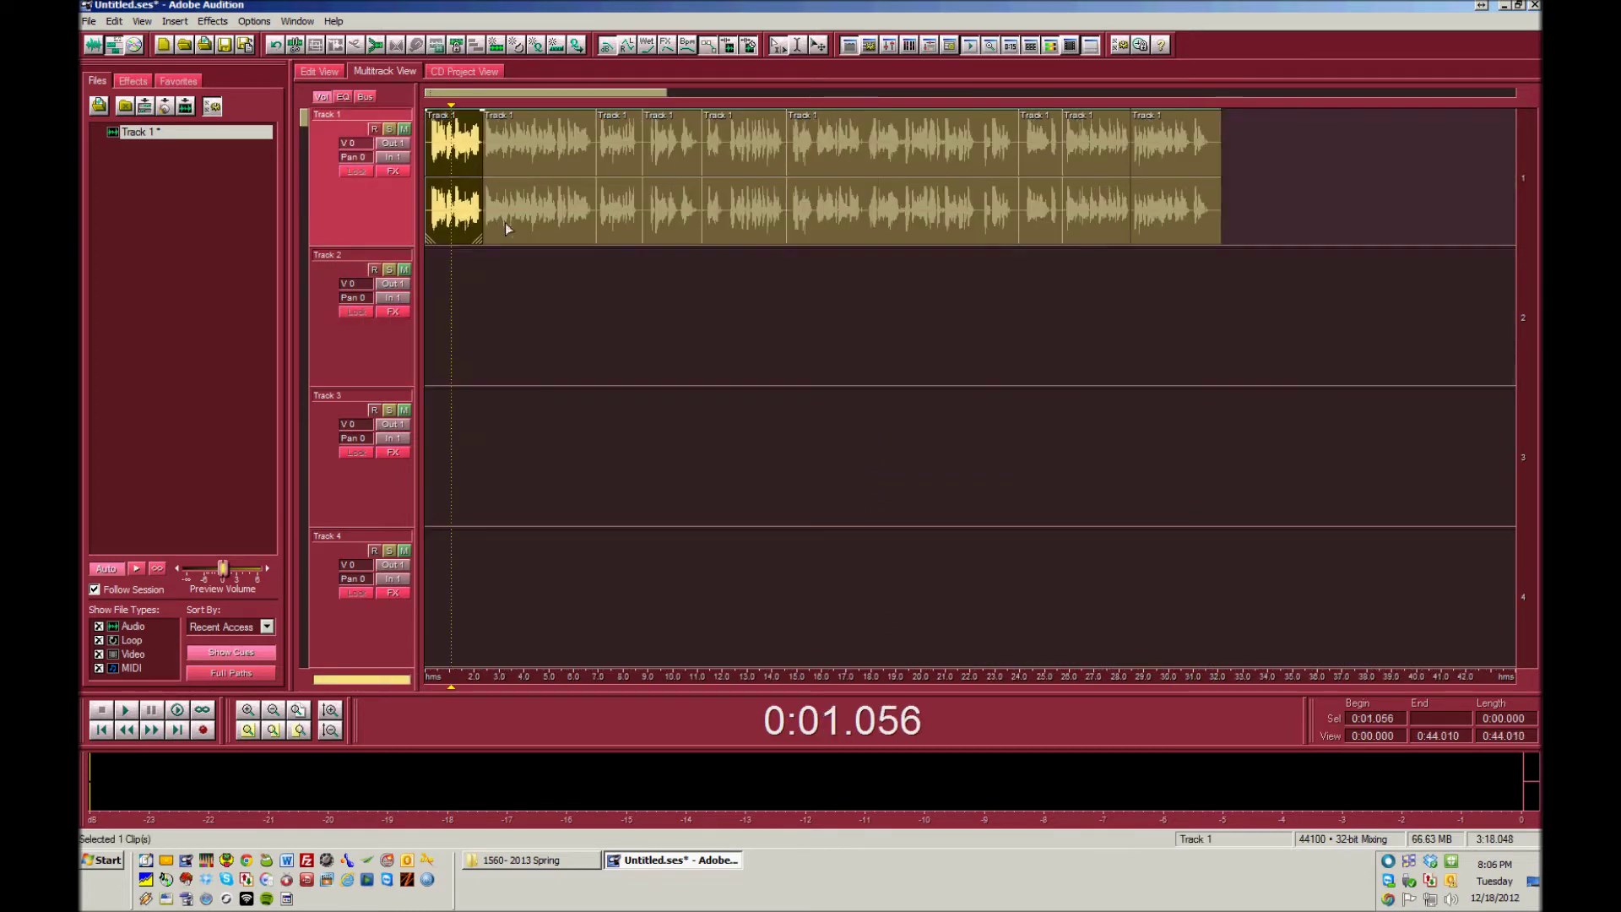
left_click(523, 225)
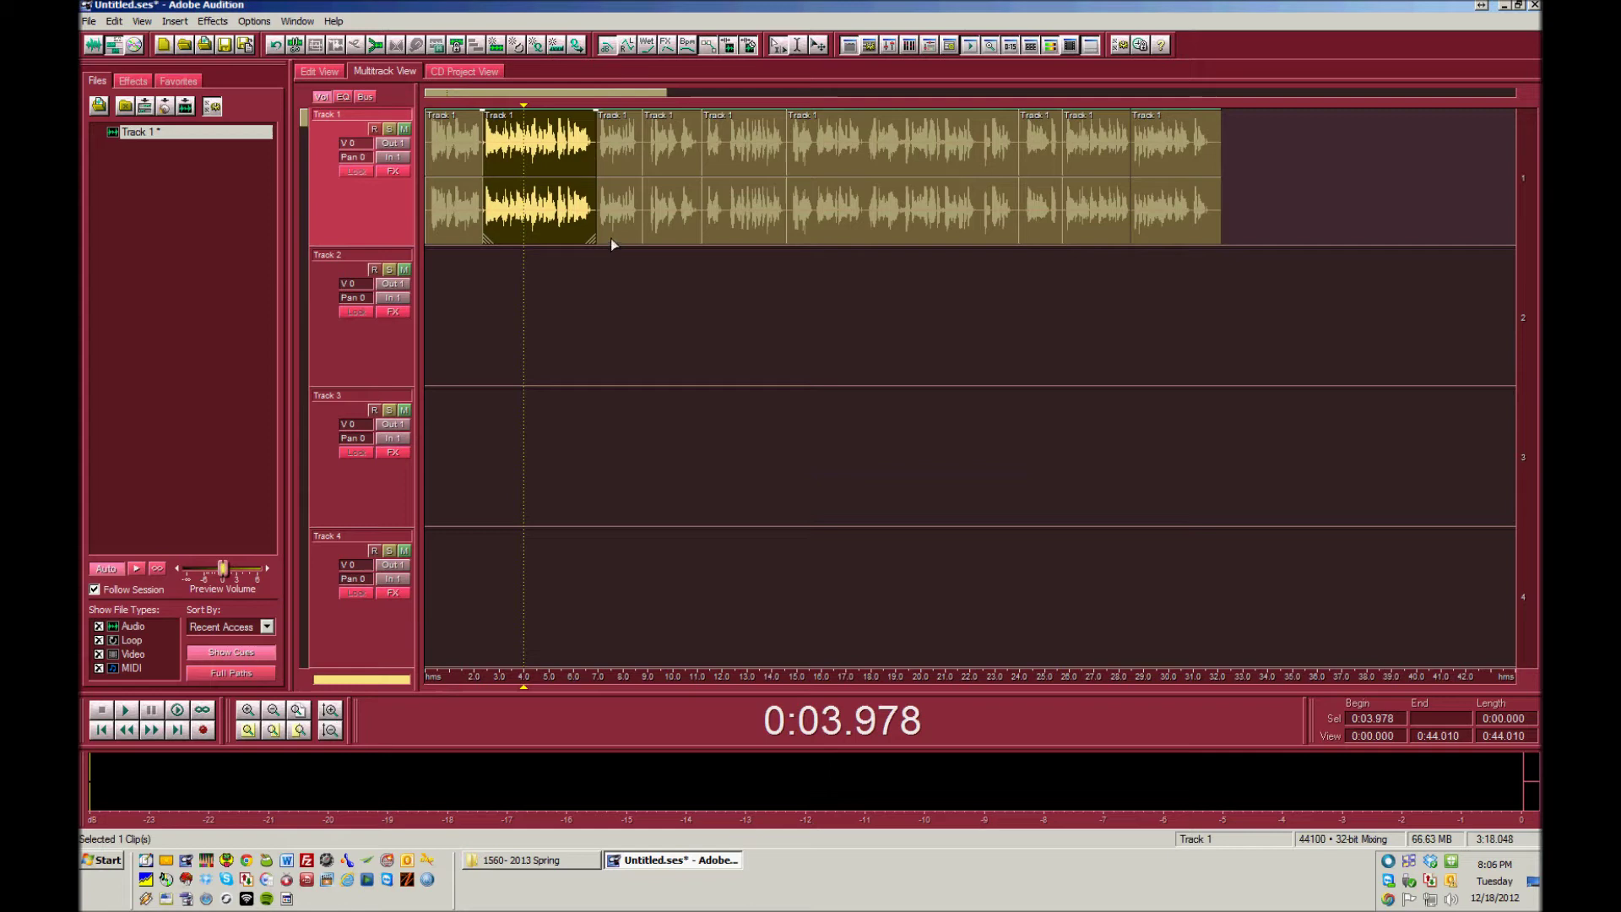
left_click_drag(525, 209, 521, 280)
left_click_drag(675, 208, 678, 277)
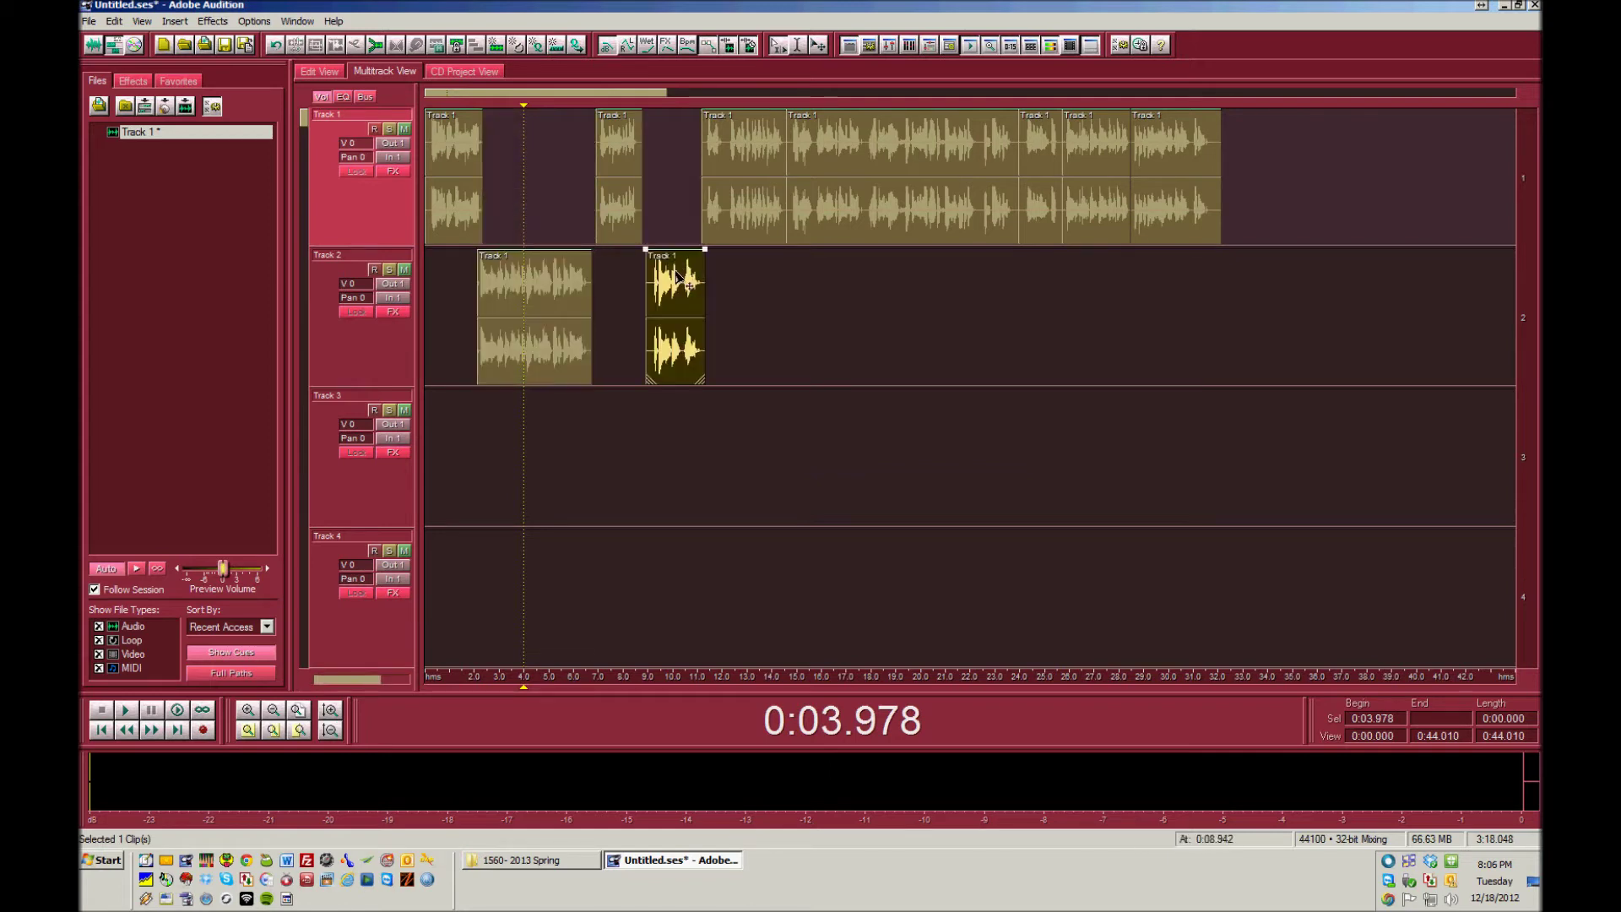
left_click_drag(814, 196, 826, 269)
left_click_drag(1084, 211, 1087, 321)
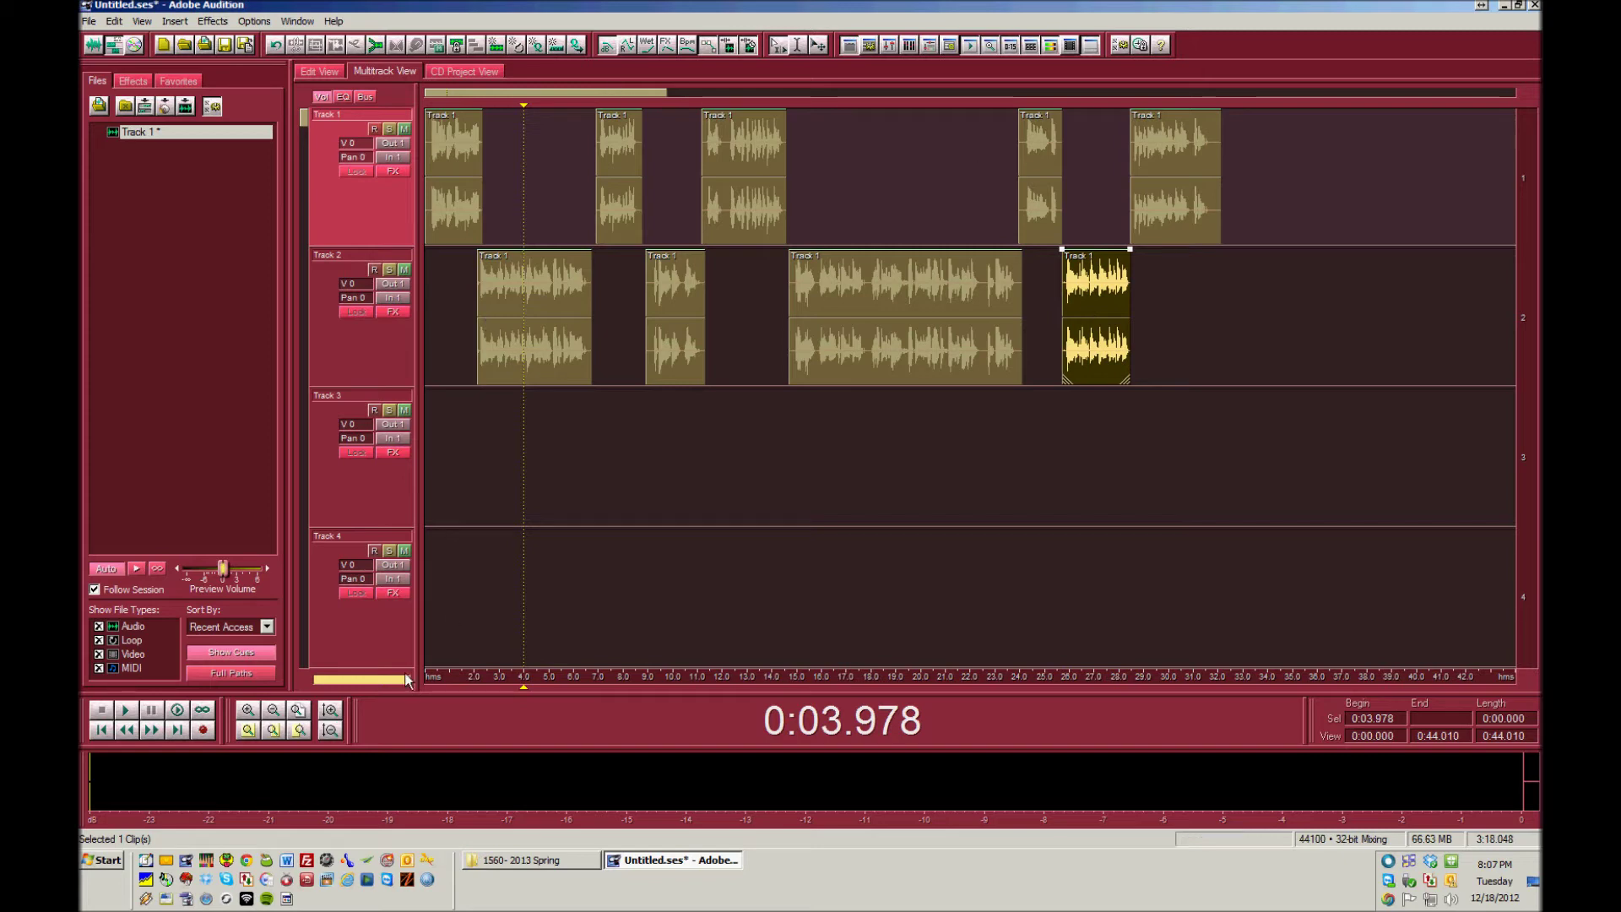
Step: Examine the overlap between the first Track 1 and Track 2 clips up close and play it from about 1.71 s
left_click(286, 738)
left_click(286, 738)
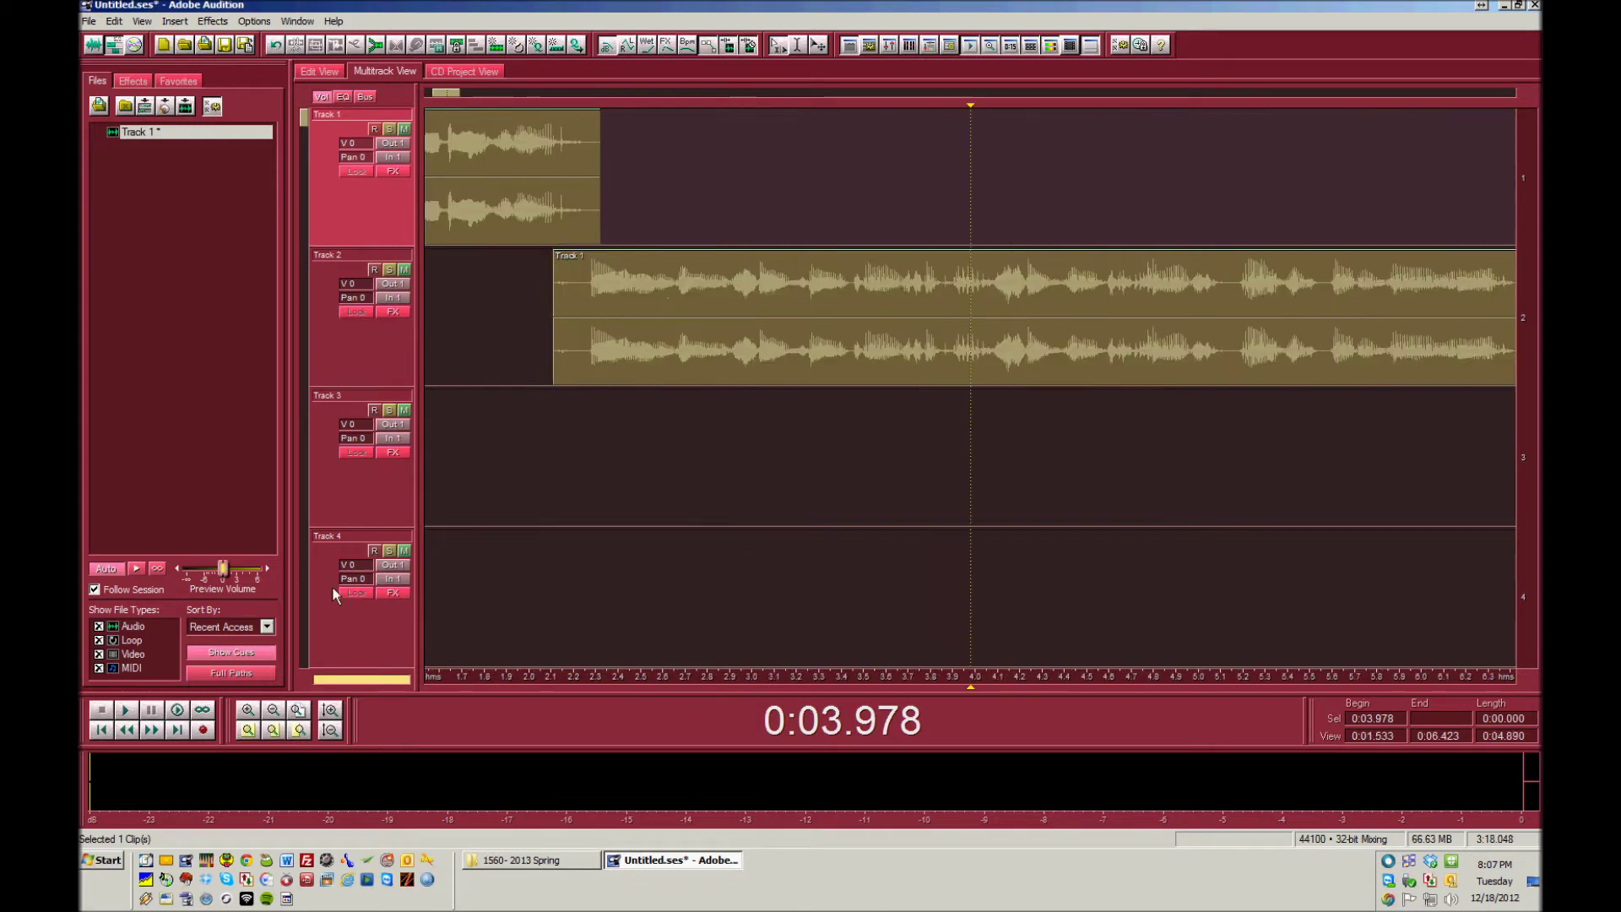
left_click_drag(444, 94, 435, 94)
mouse_move(968, 320)
left_mouse_down()
mouse_move(912, 320)
mouse_move(965, 320)
left_mouse_up()
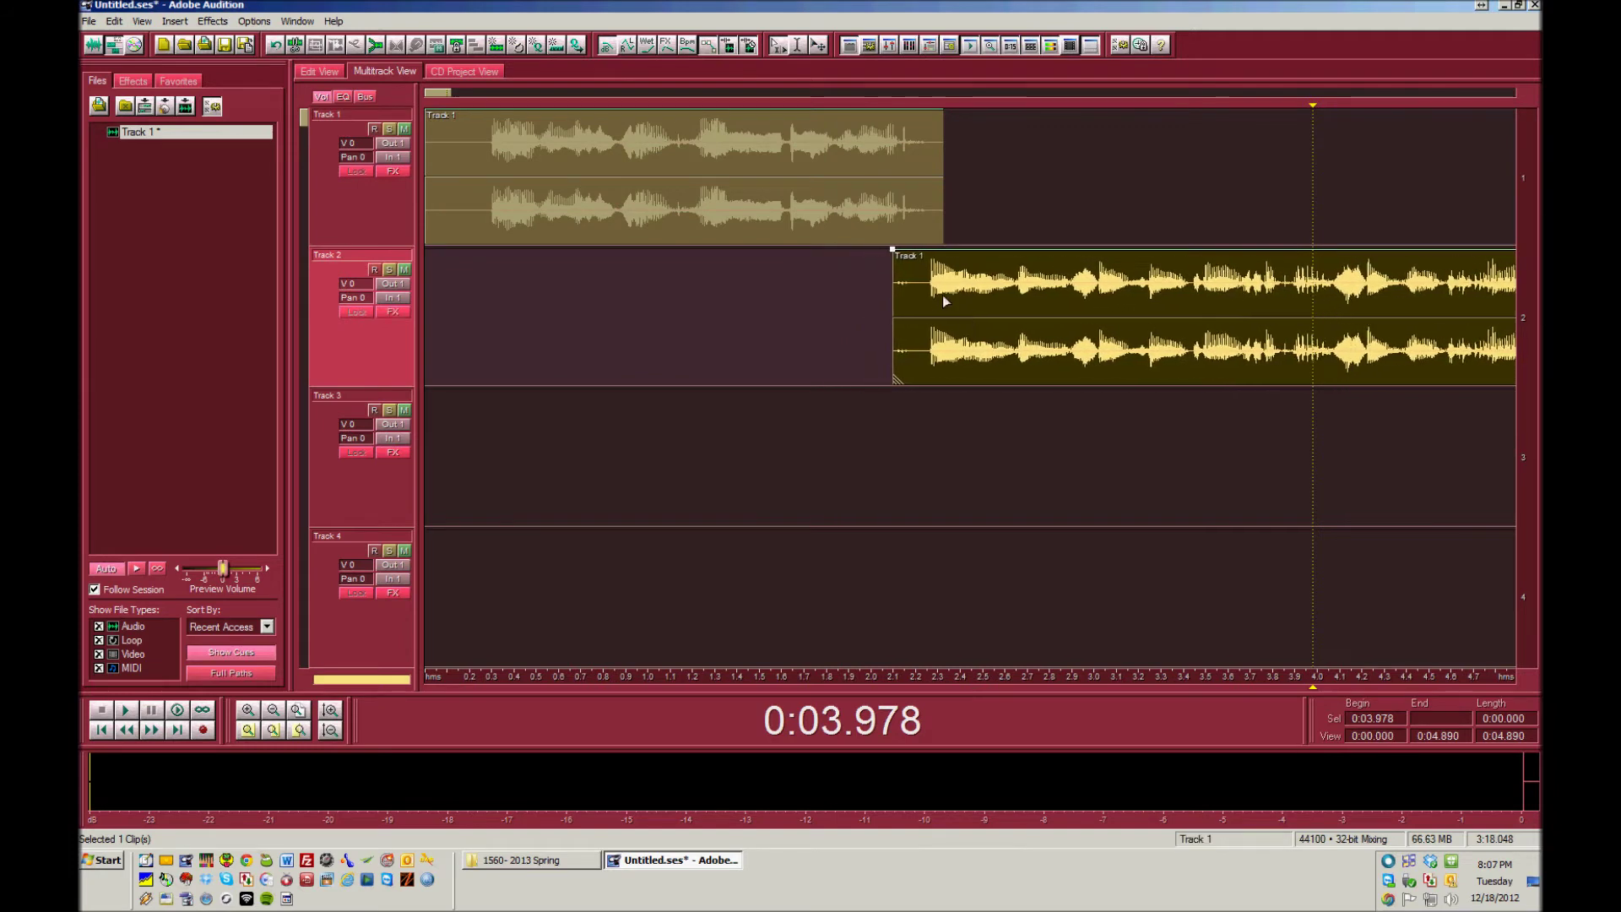
left_click(761, 323)
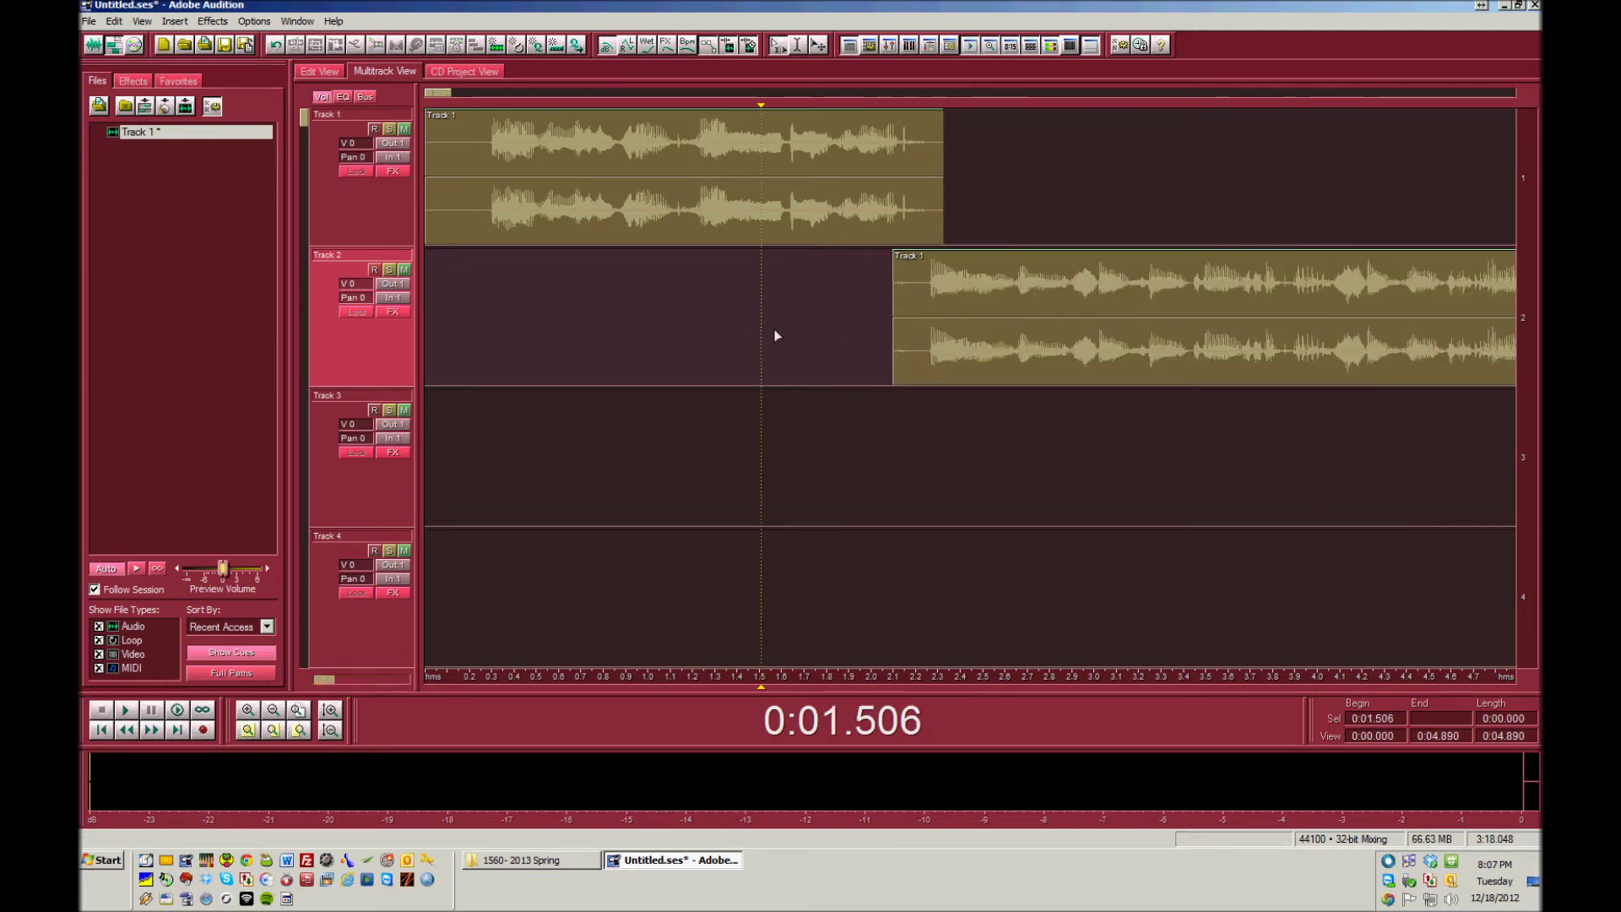
left_click(820, 326)
left_click(807, 312)
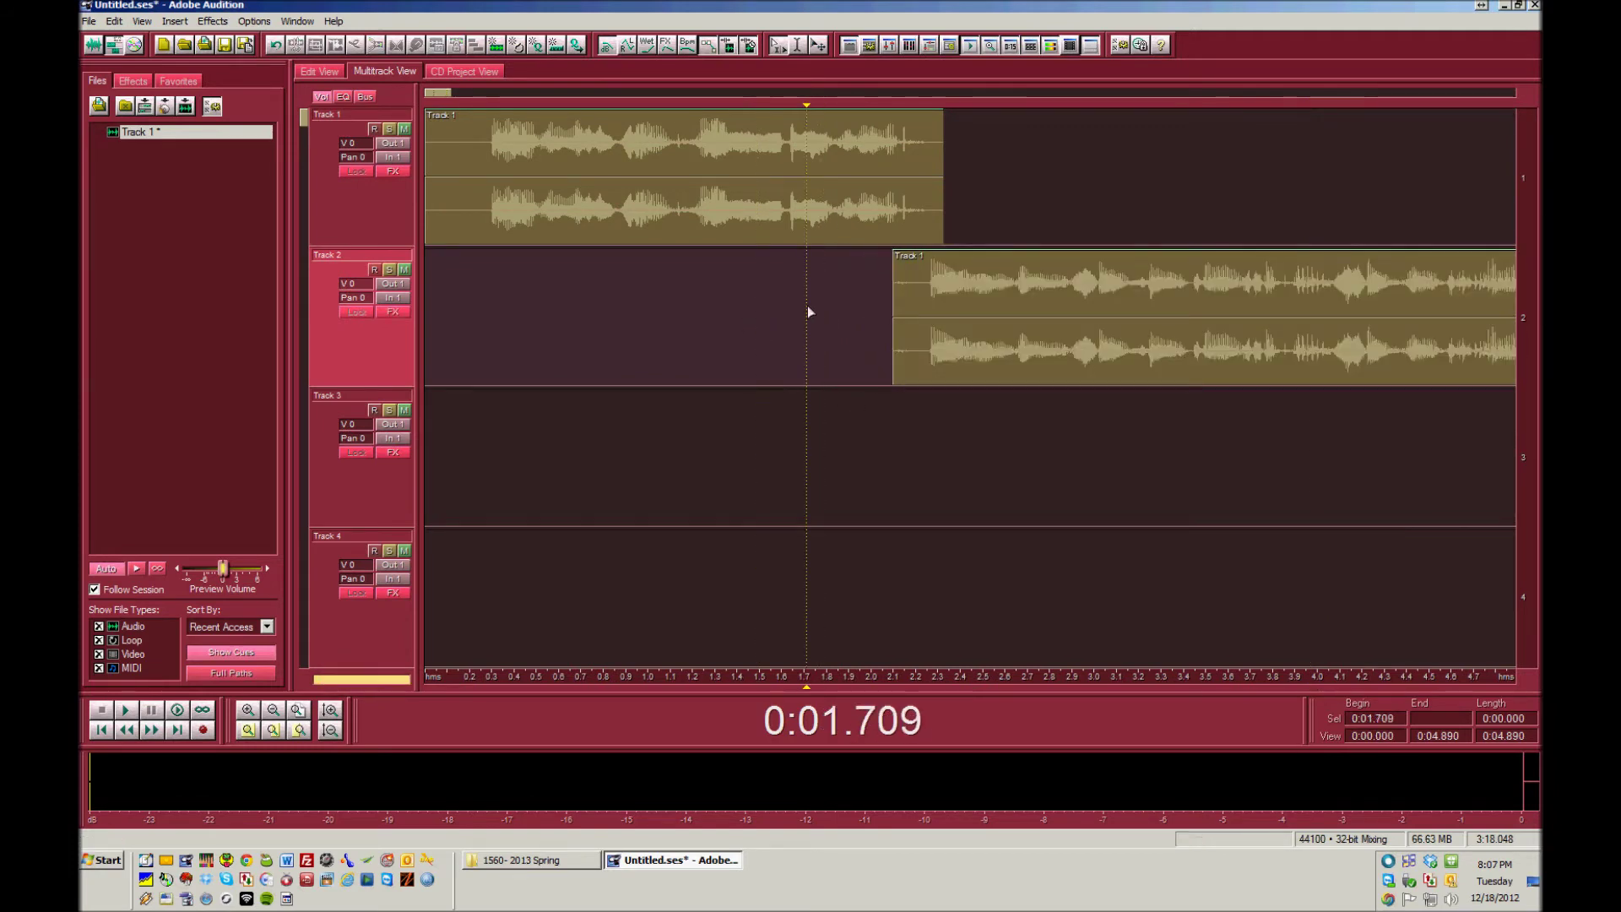
key("space")
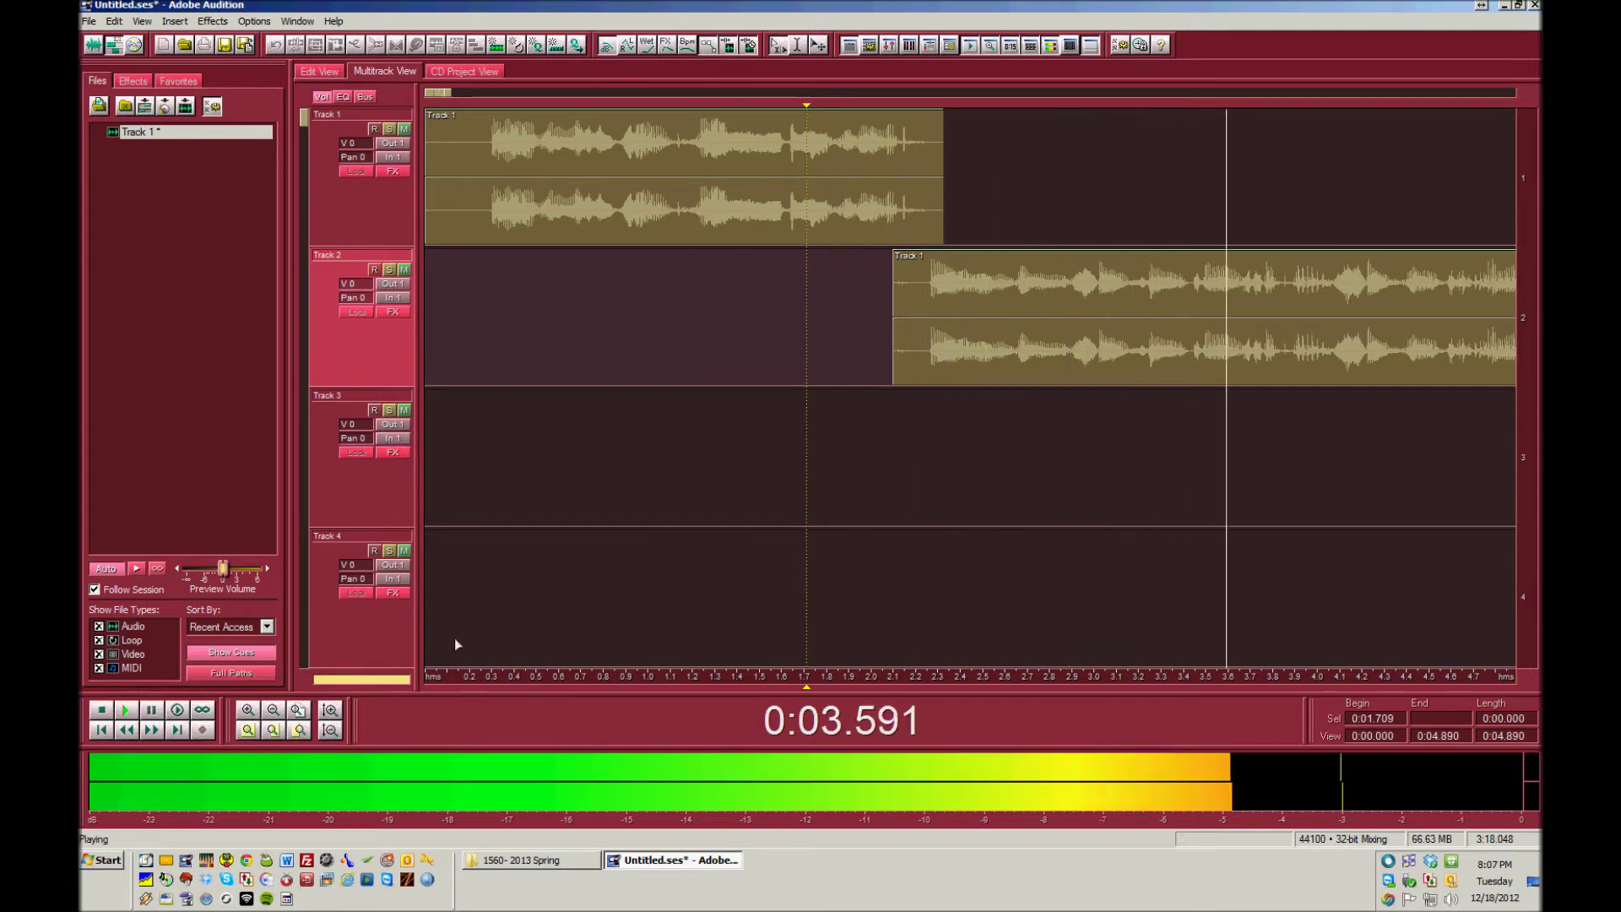
left_click(273, 709)
key("space")
Step: Move the second Track 1 clip to start at about 6.4 s, overlapping the first Track 2 clip, and play the join from about 5.48 s
left_click(769, 422)
left_click_drag(851, 217, 812, 217)
left_click(731, 215)
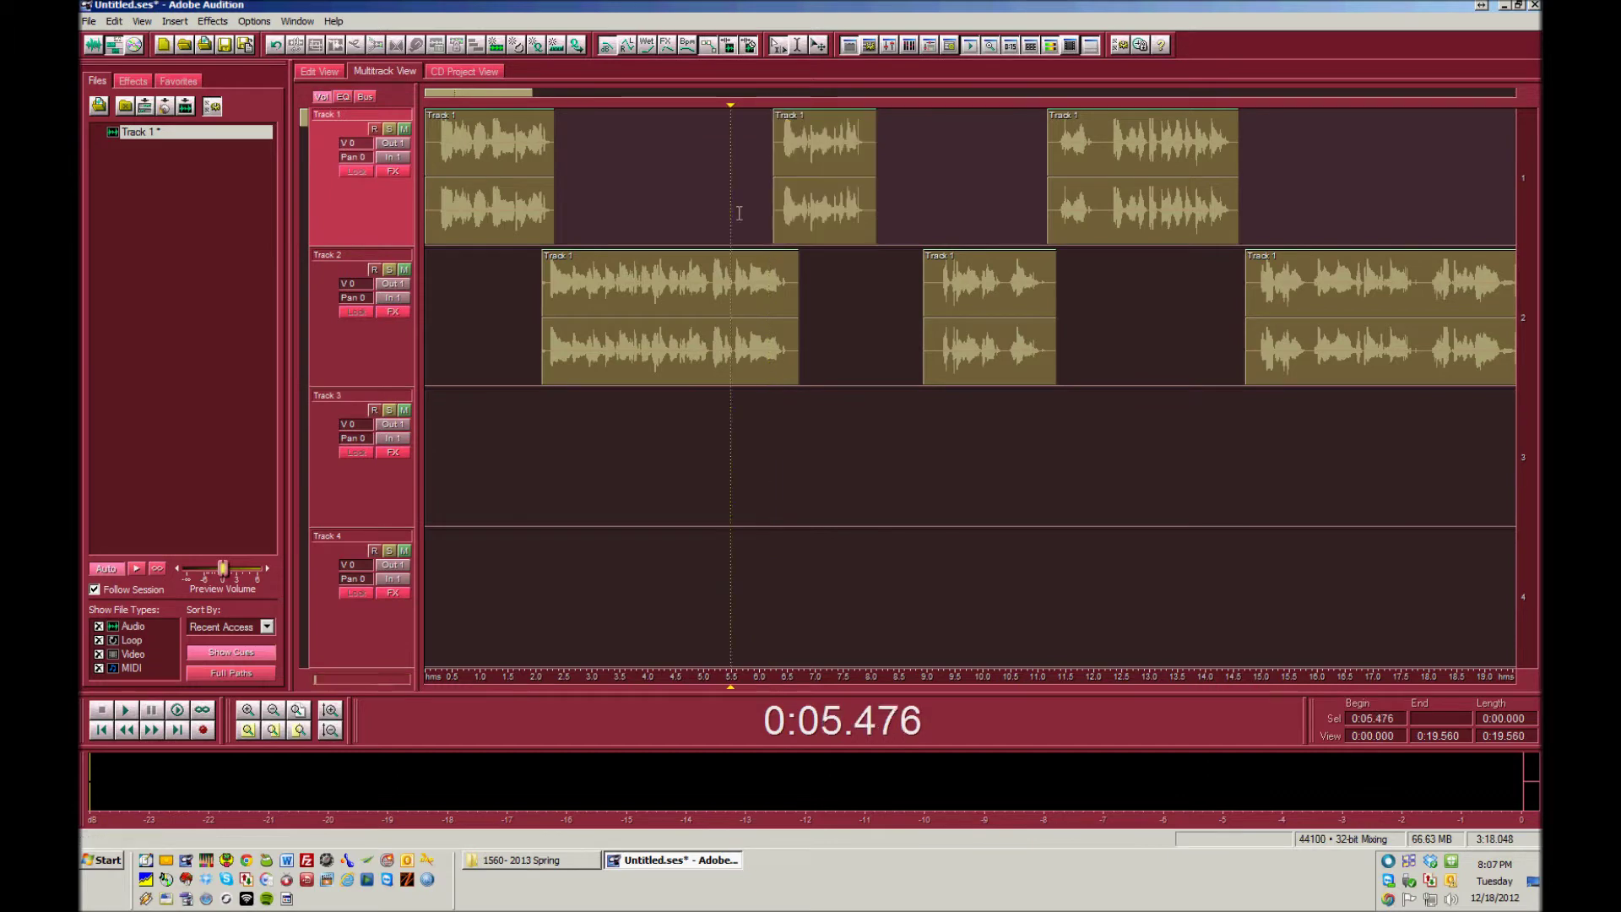
key("space")
key("space")
left_click_drag(852, 211, 859, 212)
key("space")
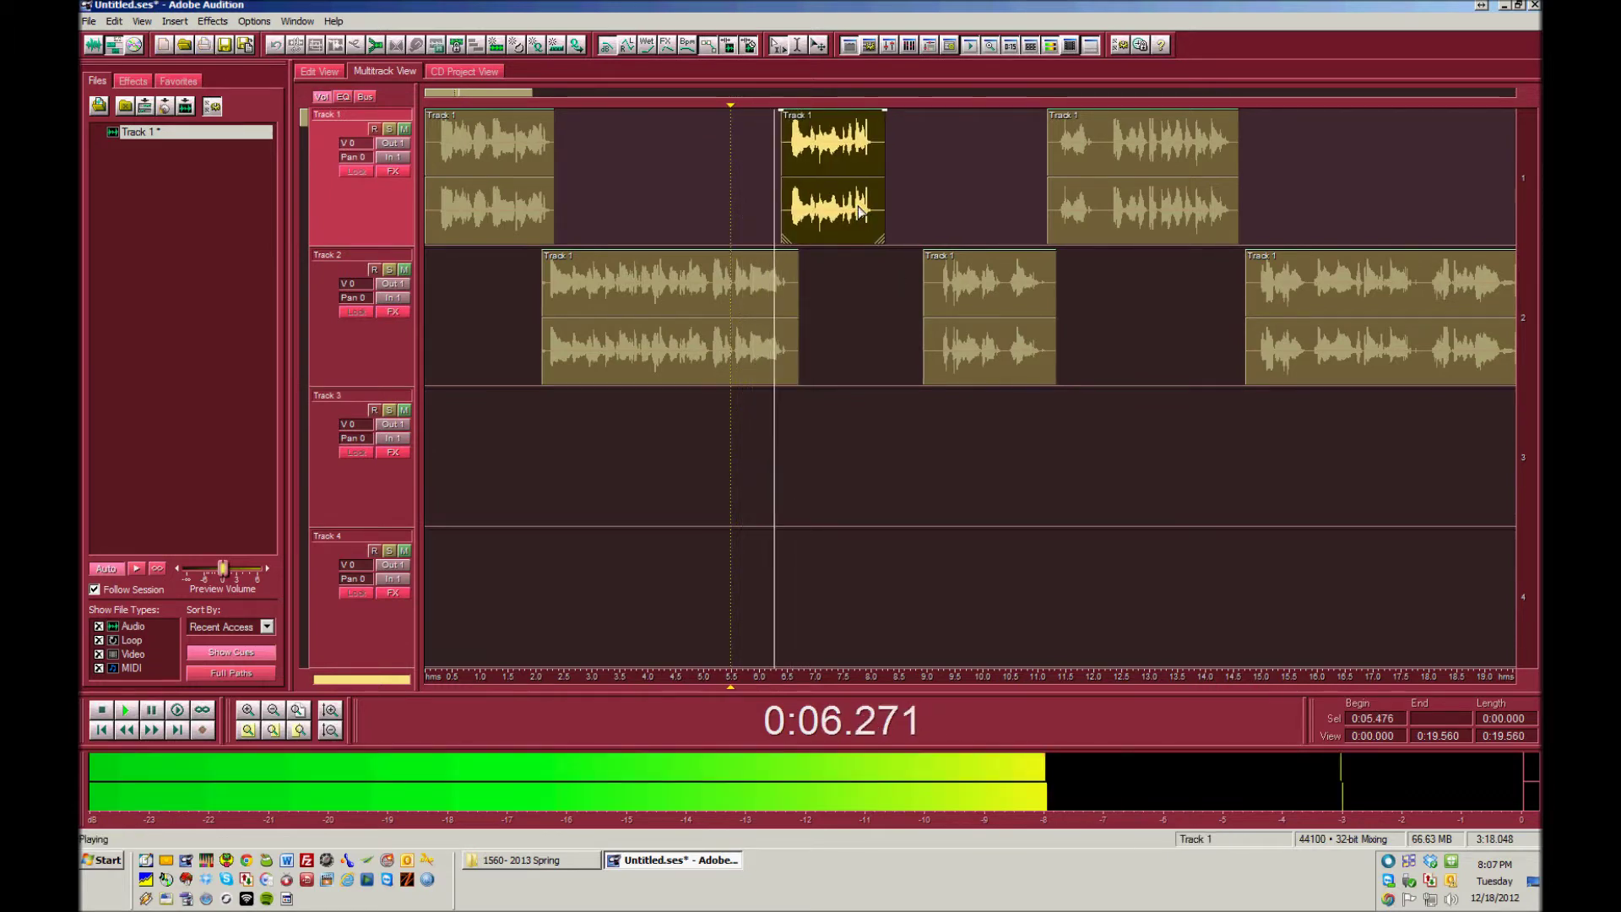
Step: Move the second Track 2 clip to start at about 7.6 s and play the join from about 7.06 s
left_click_drag(937, 321, 884, 332)
left_click(847, 445)
left_click(886, 329)
left_click(829, 424)
left_click(888, 332)
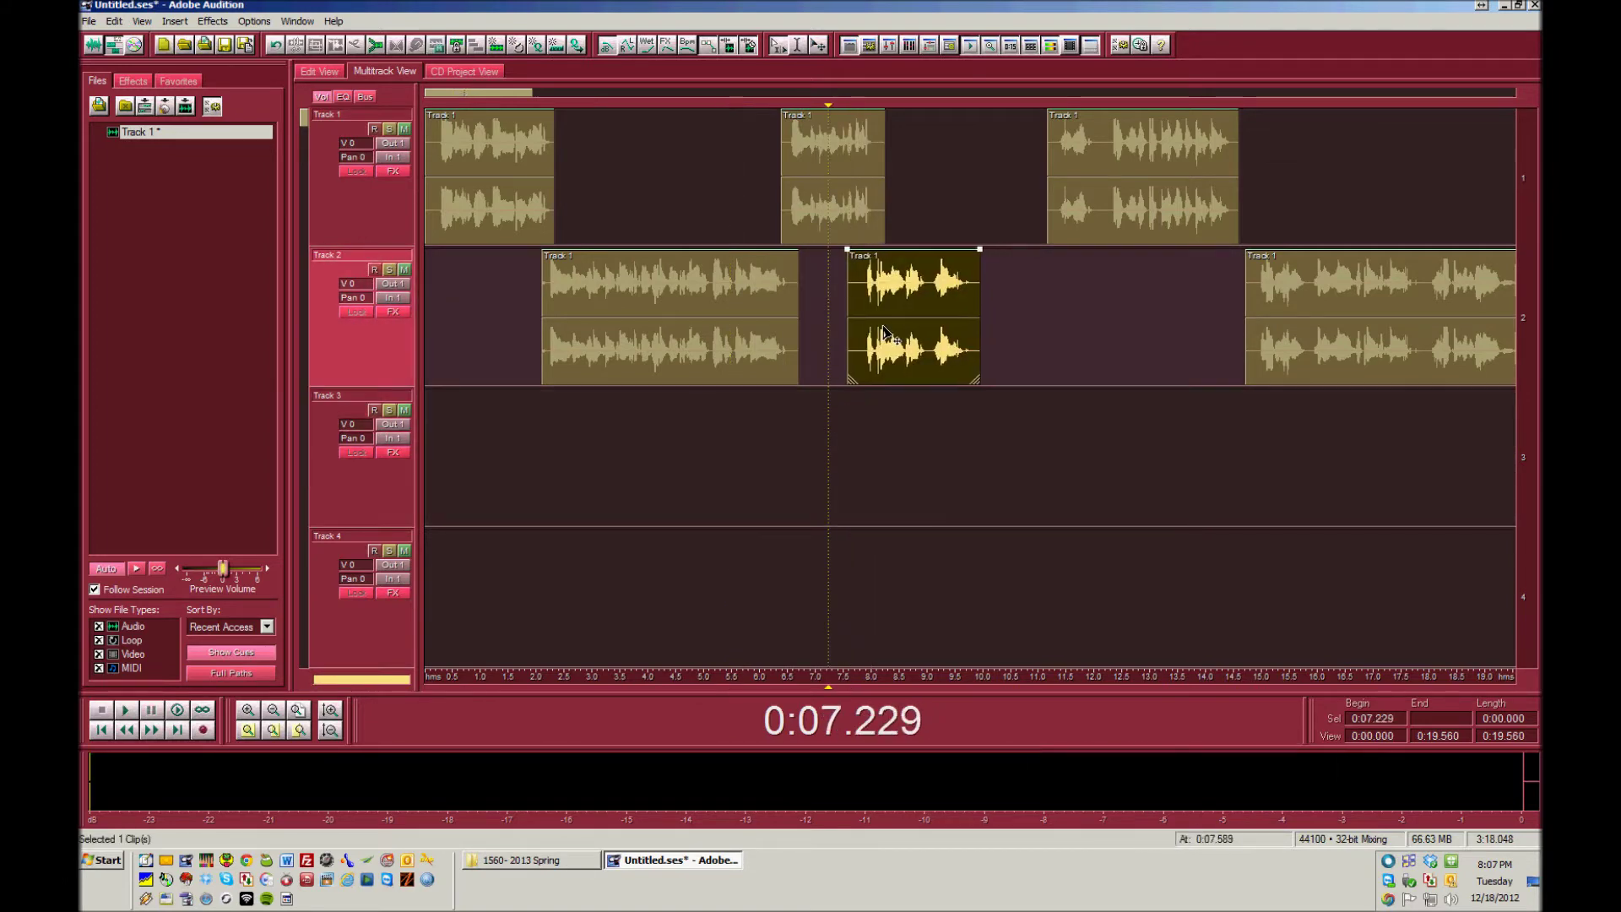
left_click(819, 417)
key("space")
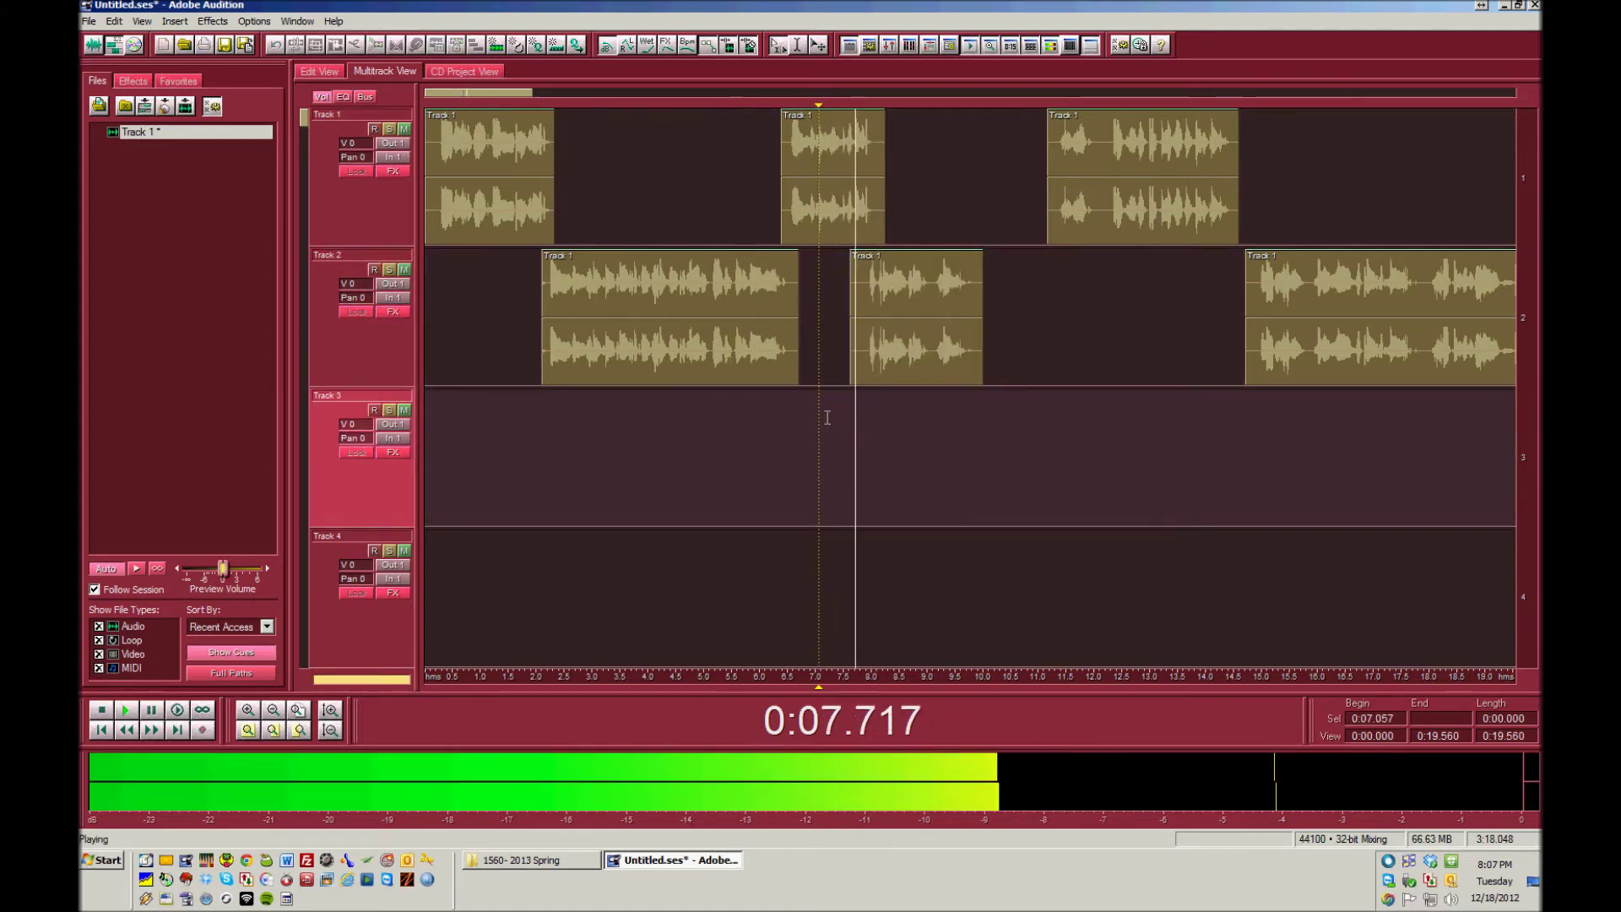
Step: Move the third Track 1 clip to about 9.6 s, checking it by playback, and the third Track 2 clip to about 12.8 s
left_click_drag(1119, 218, 1038, 218)
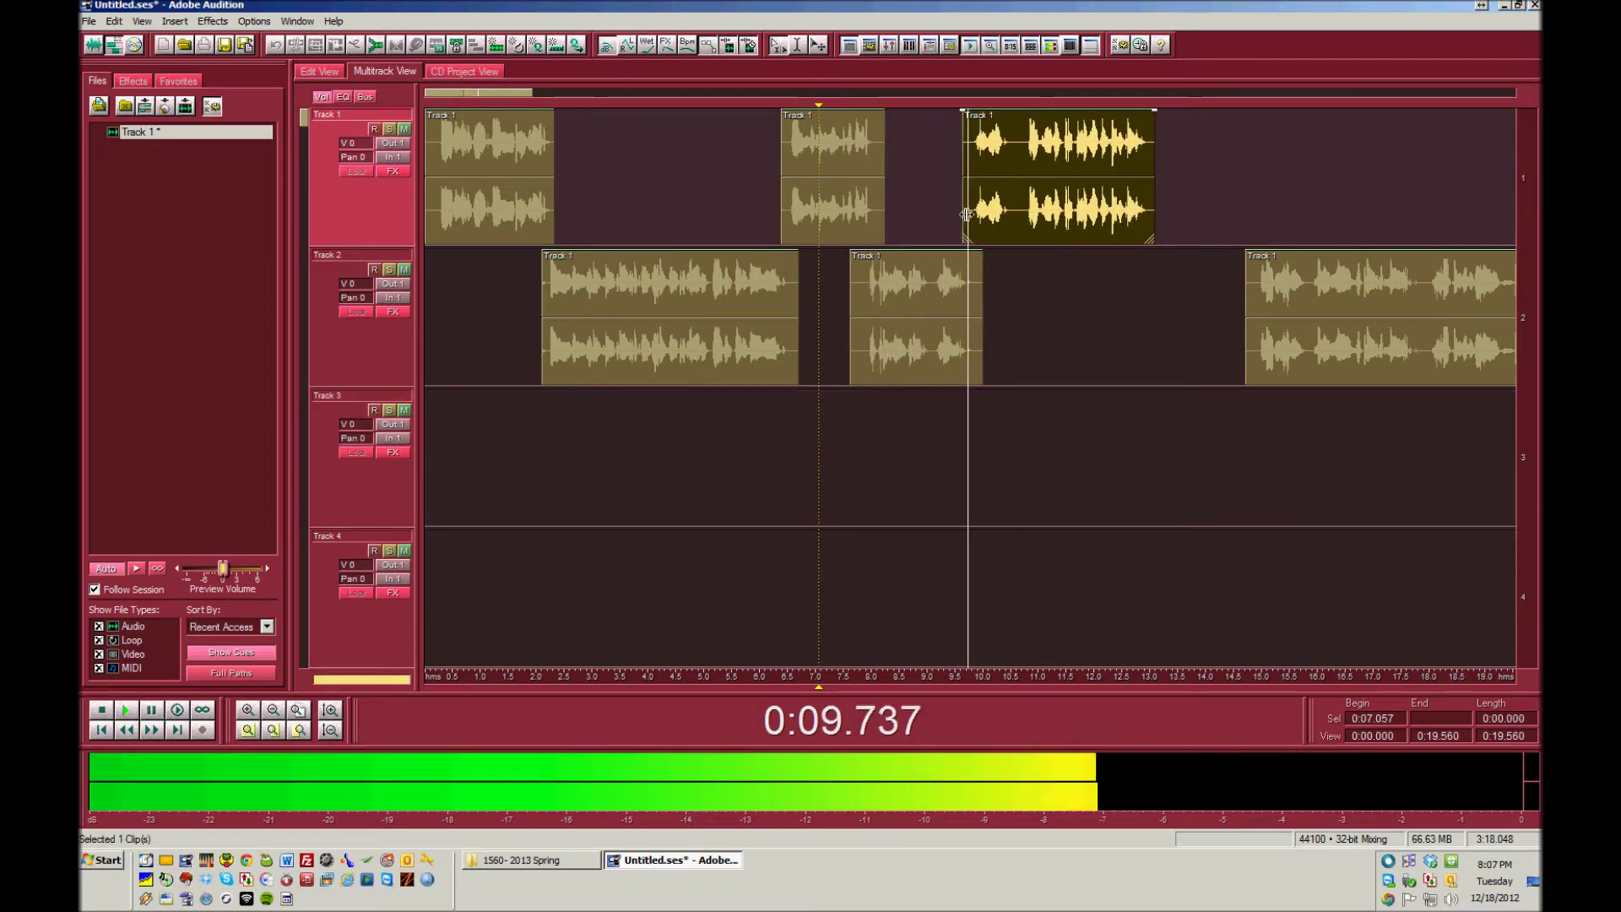
left_click(928, 203)
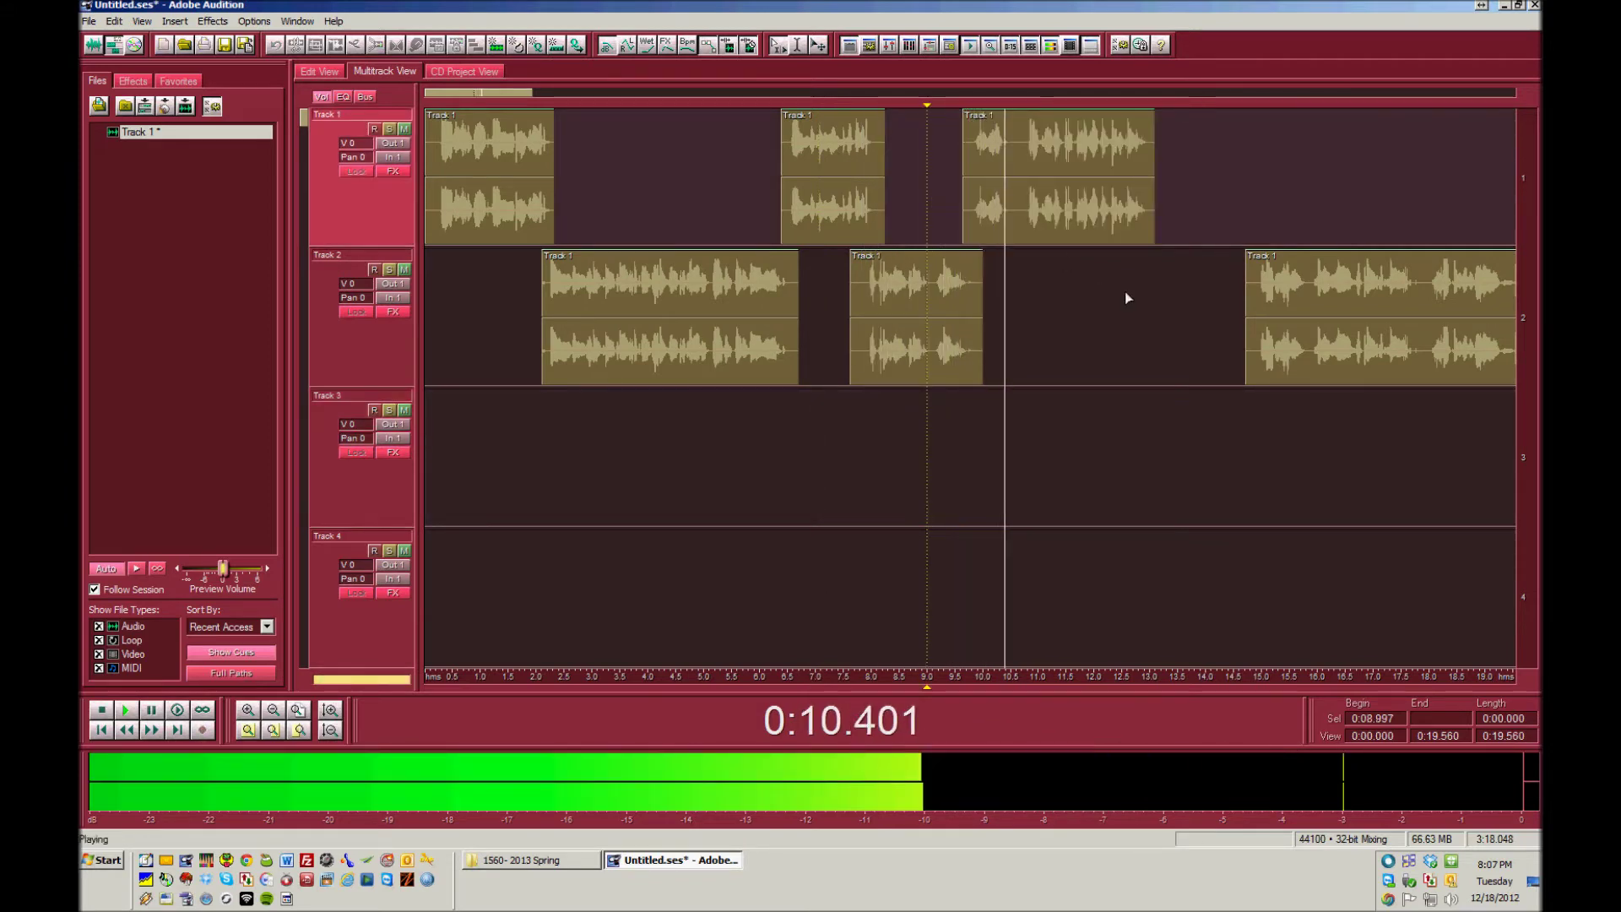
key("space")
left_click_drag(1294, 283, 1186, 283)
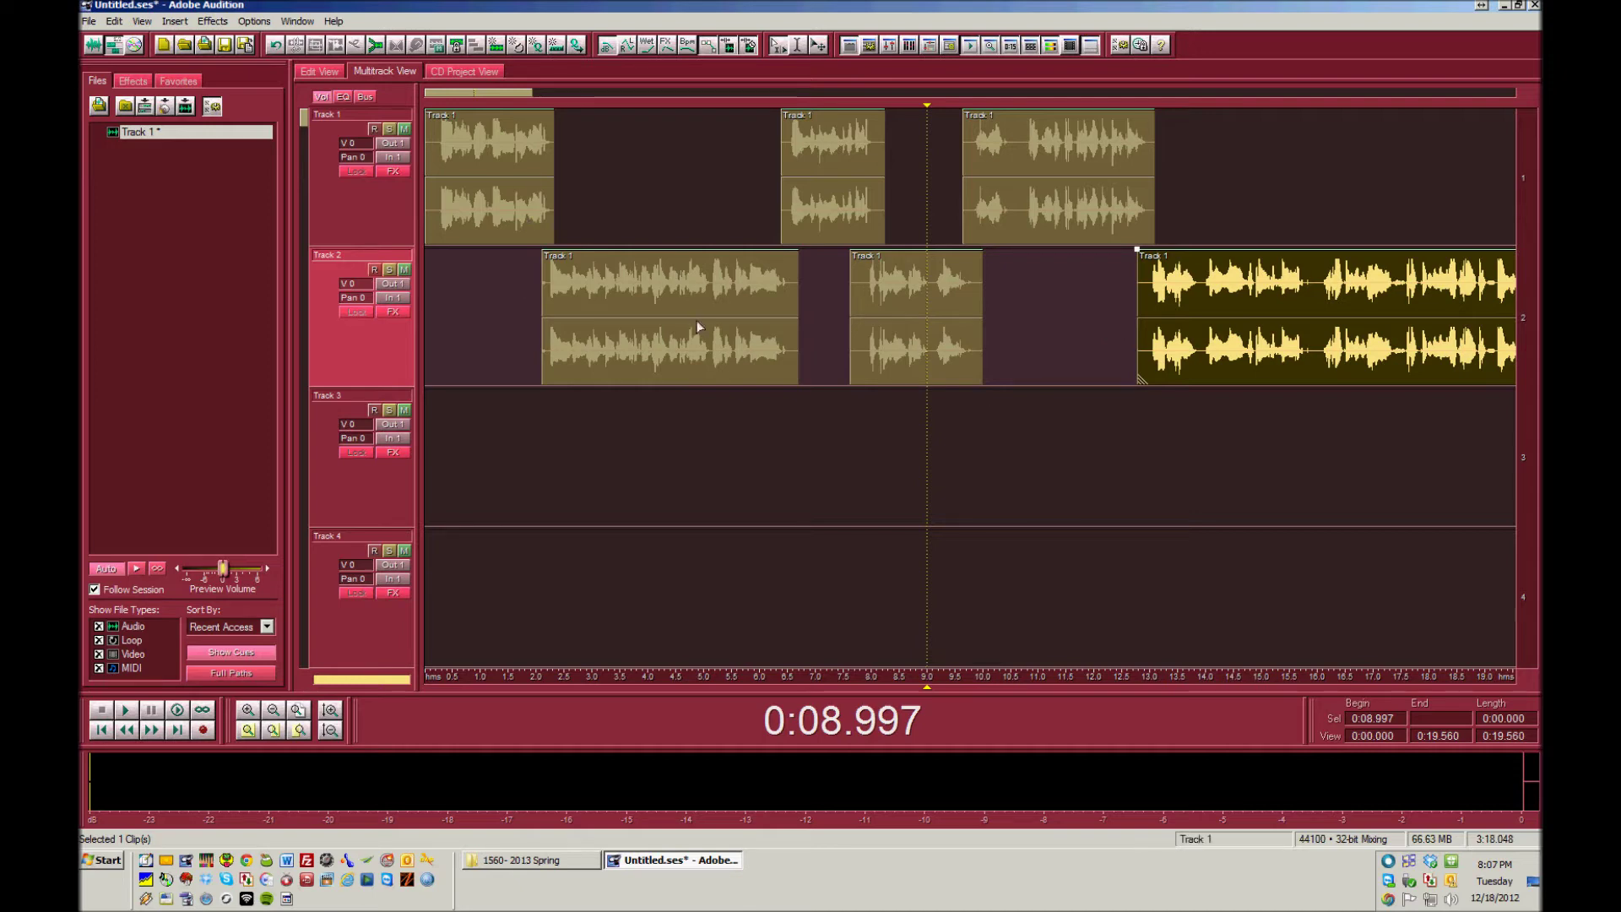
left_click(291, 725)
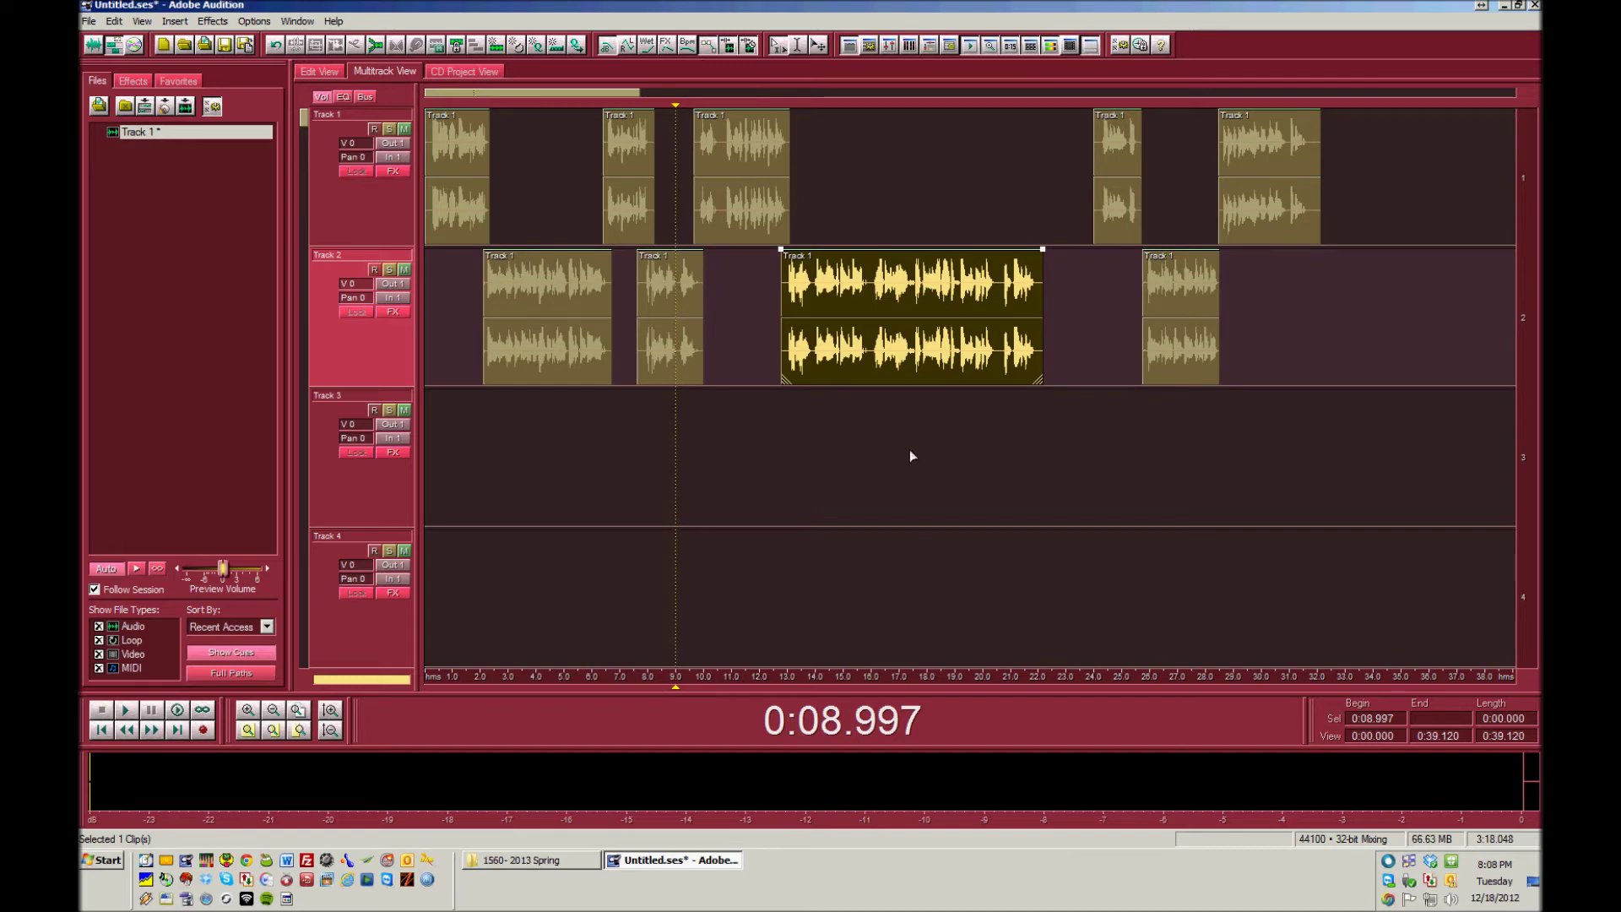
Step: Play the join at the third Track 2 clip from about 12.02 s and move the fourth Track 1 clip to about 21.8 s
left_click(760, 402)
key("space")
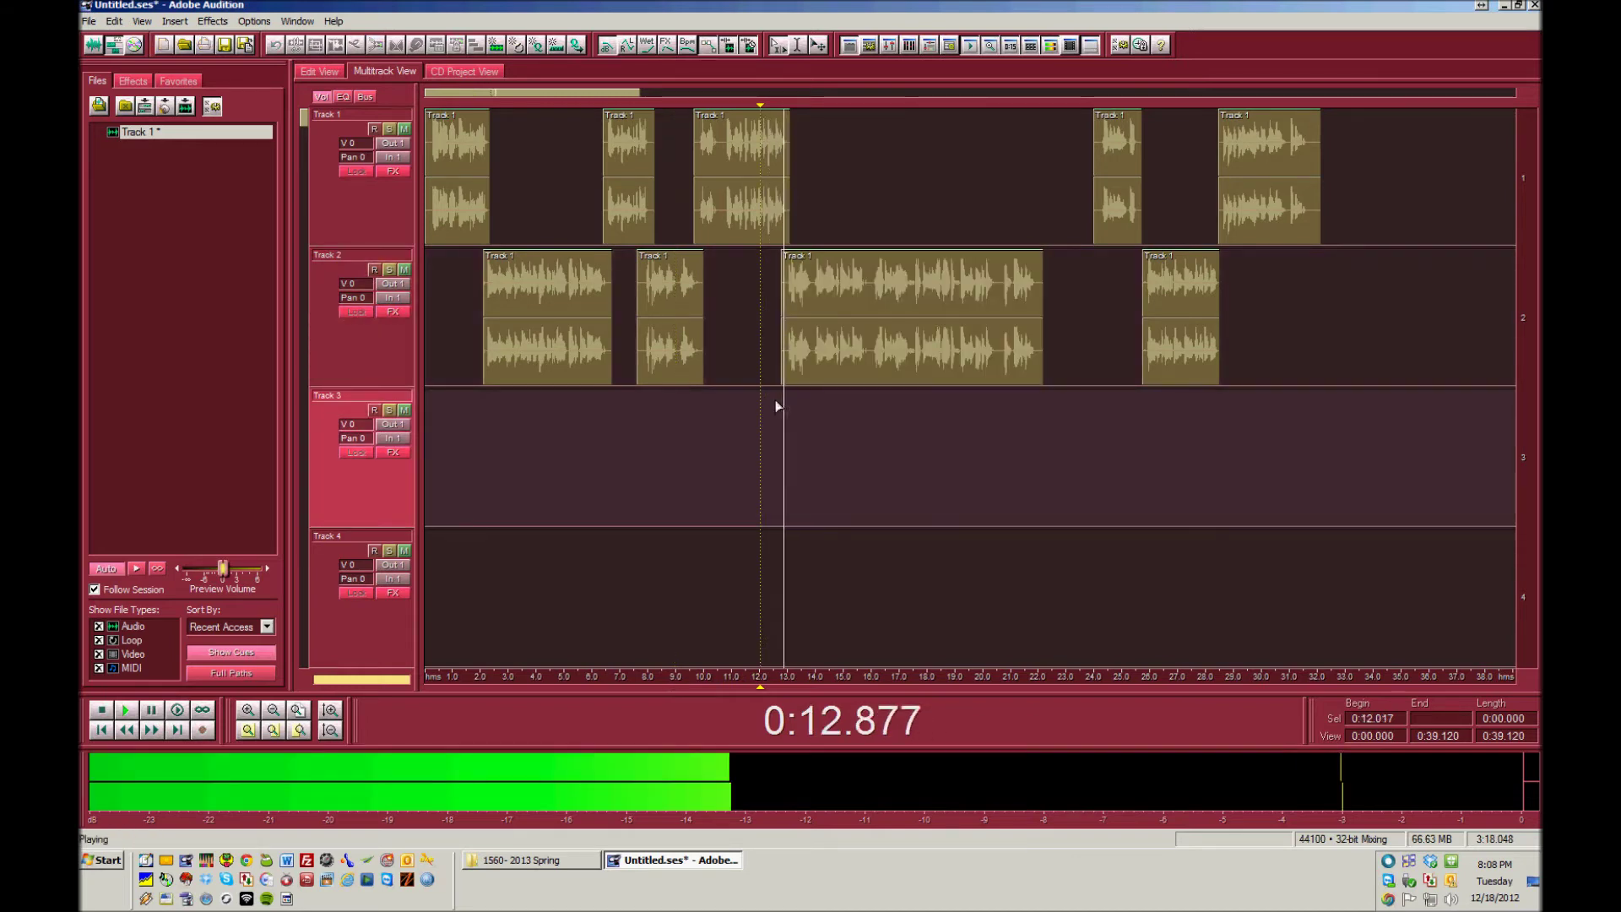
key("space")
left_click_drag(1113, 226, 1006, 220)
Step: During playback from about 20.81 s, move the fourth Track 2 clip to about 23.4 s and the last Track 1 clip to about 25.9 s
left_click(1007, 224)
key("space")
left_click_drag(1181, 286, 1113, 287)
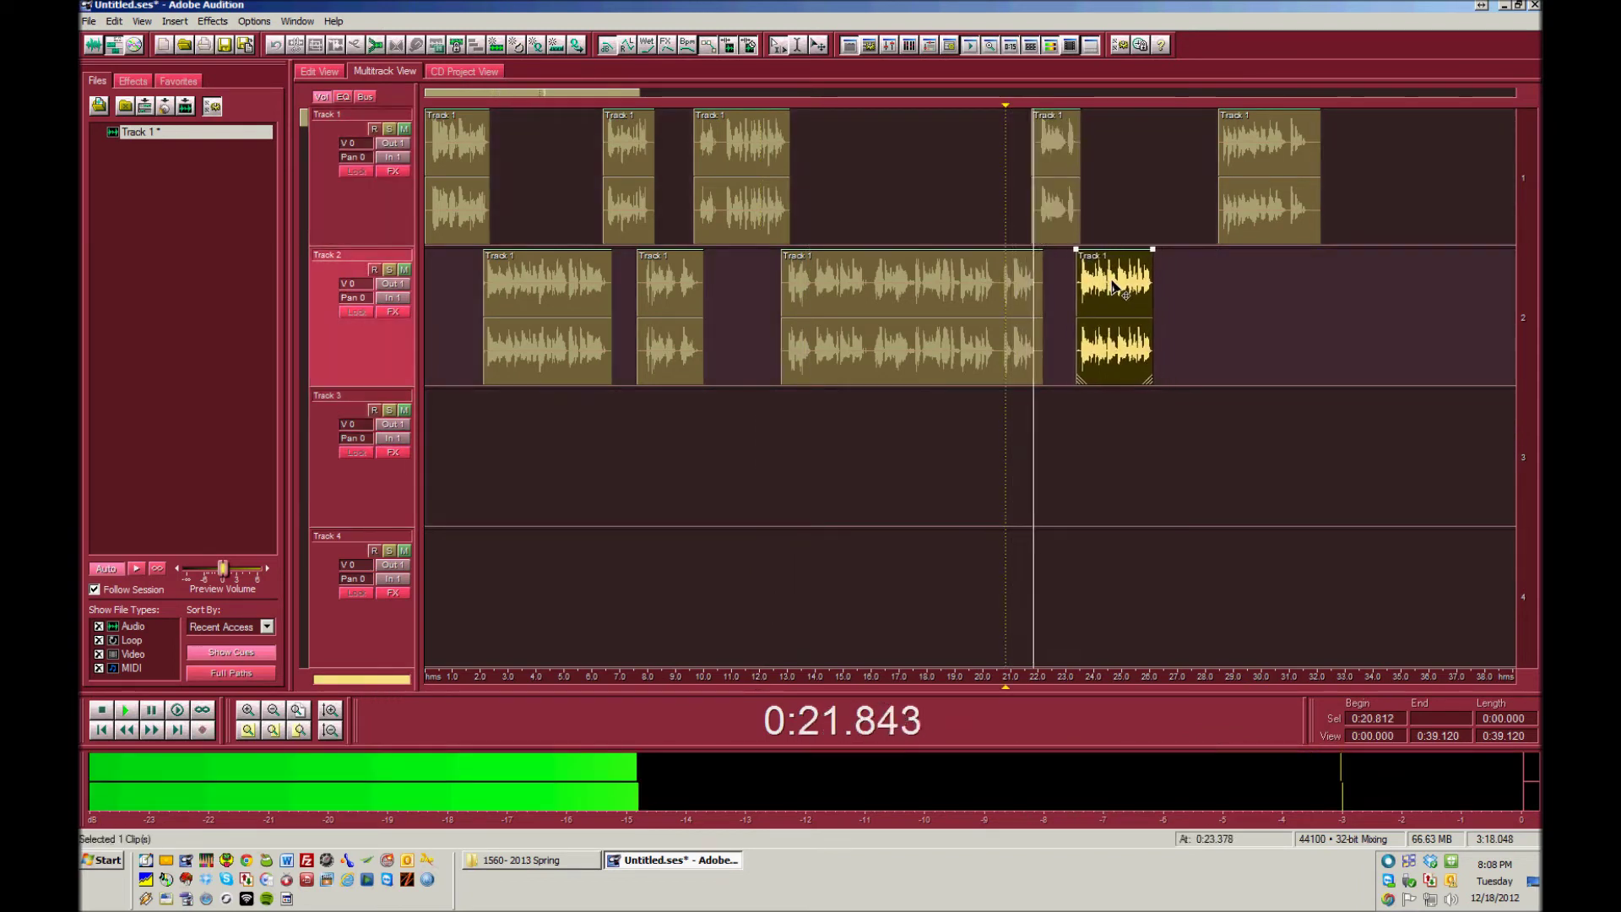
left_click_drag(1291, 227, 1218, 226)
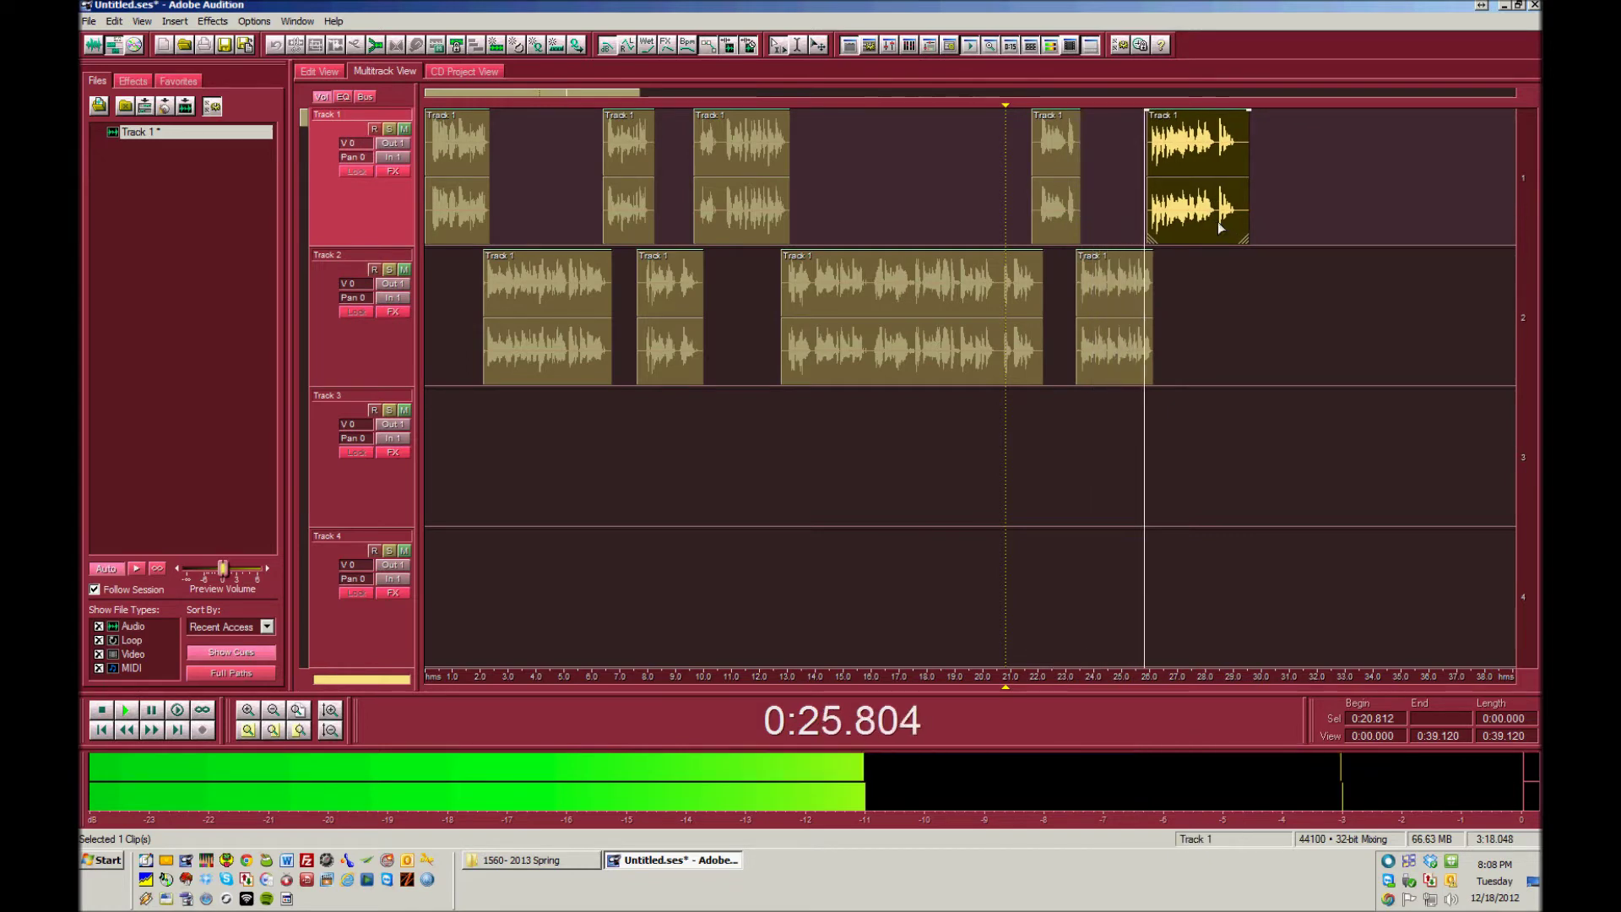
left_click(280, 723)
key("space")
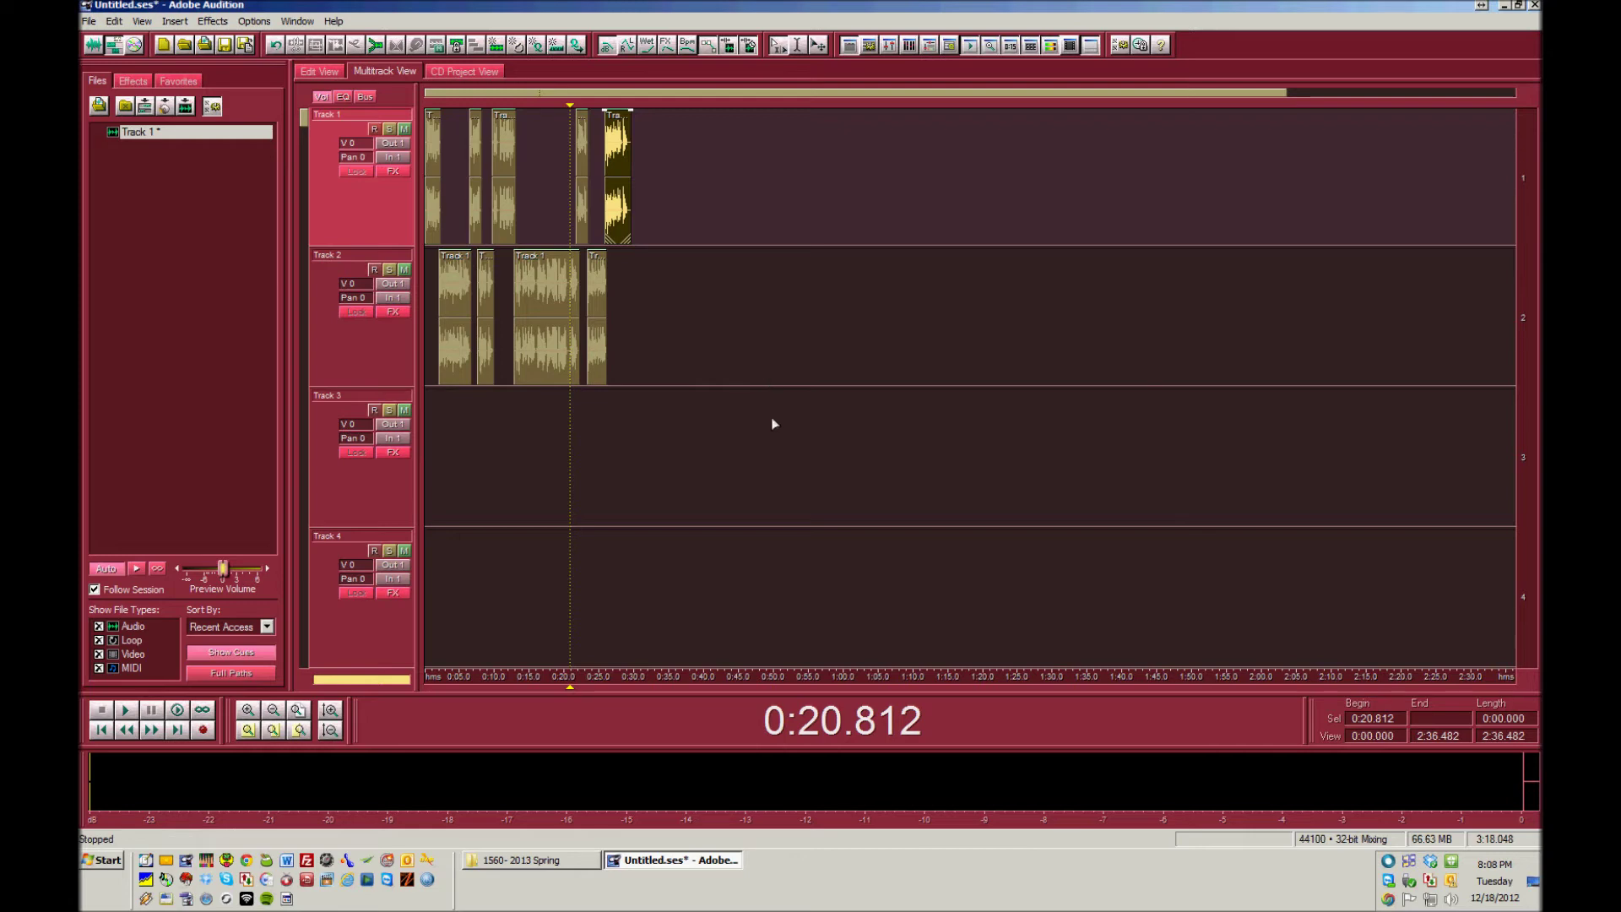
double_click(726, 203)
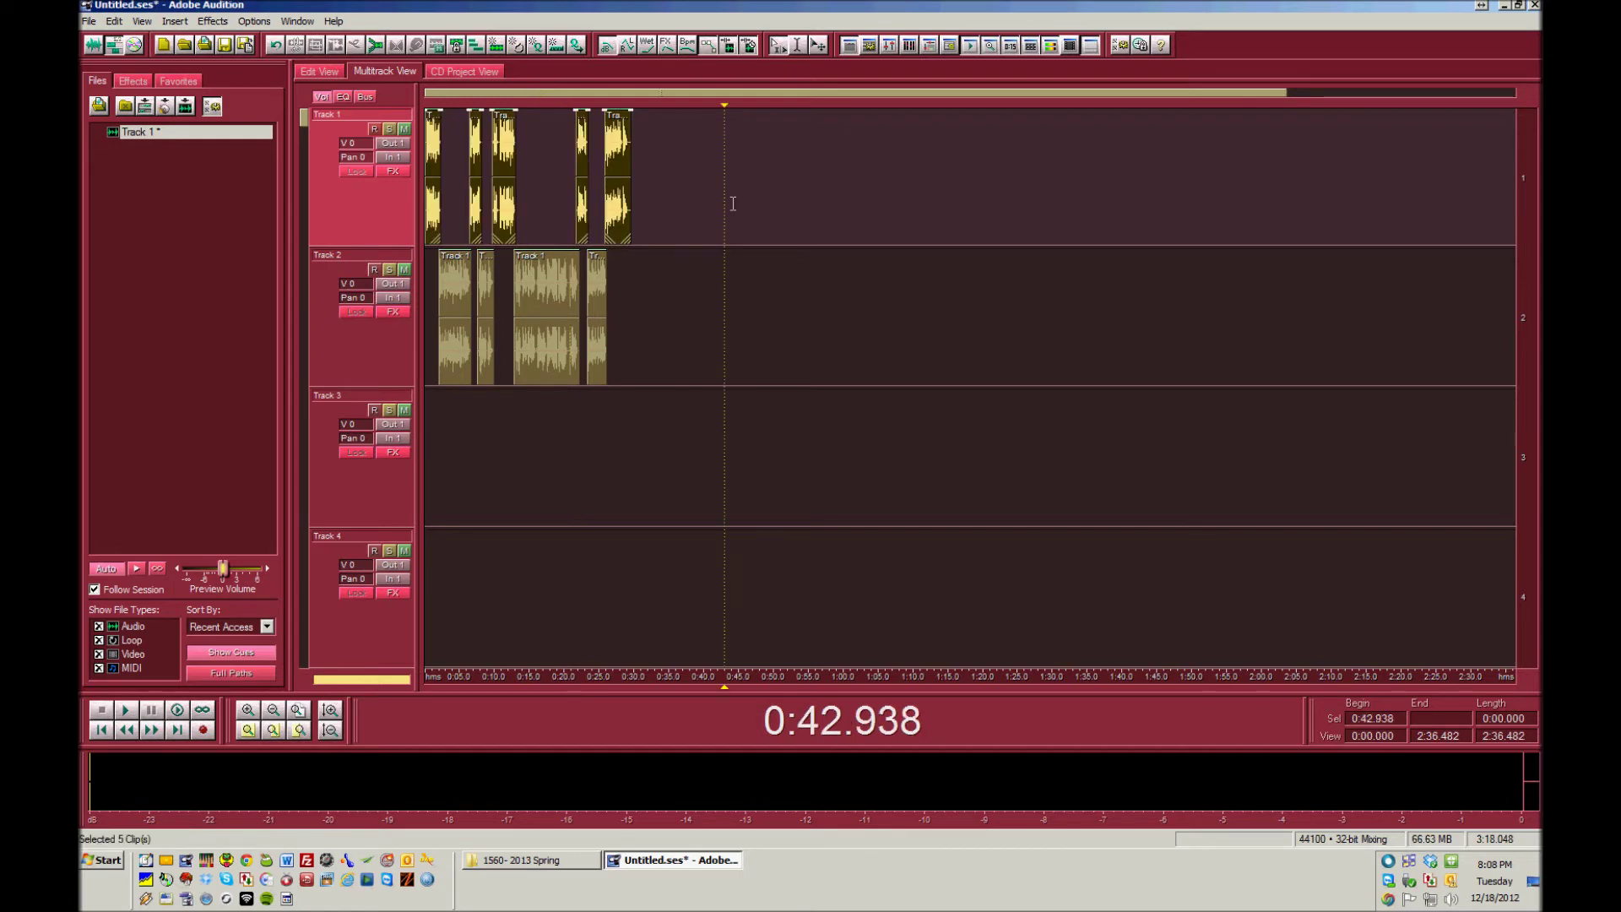
left_click(690, 207)
left_click_drag(651, 200, 425, 203)
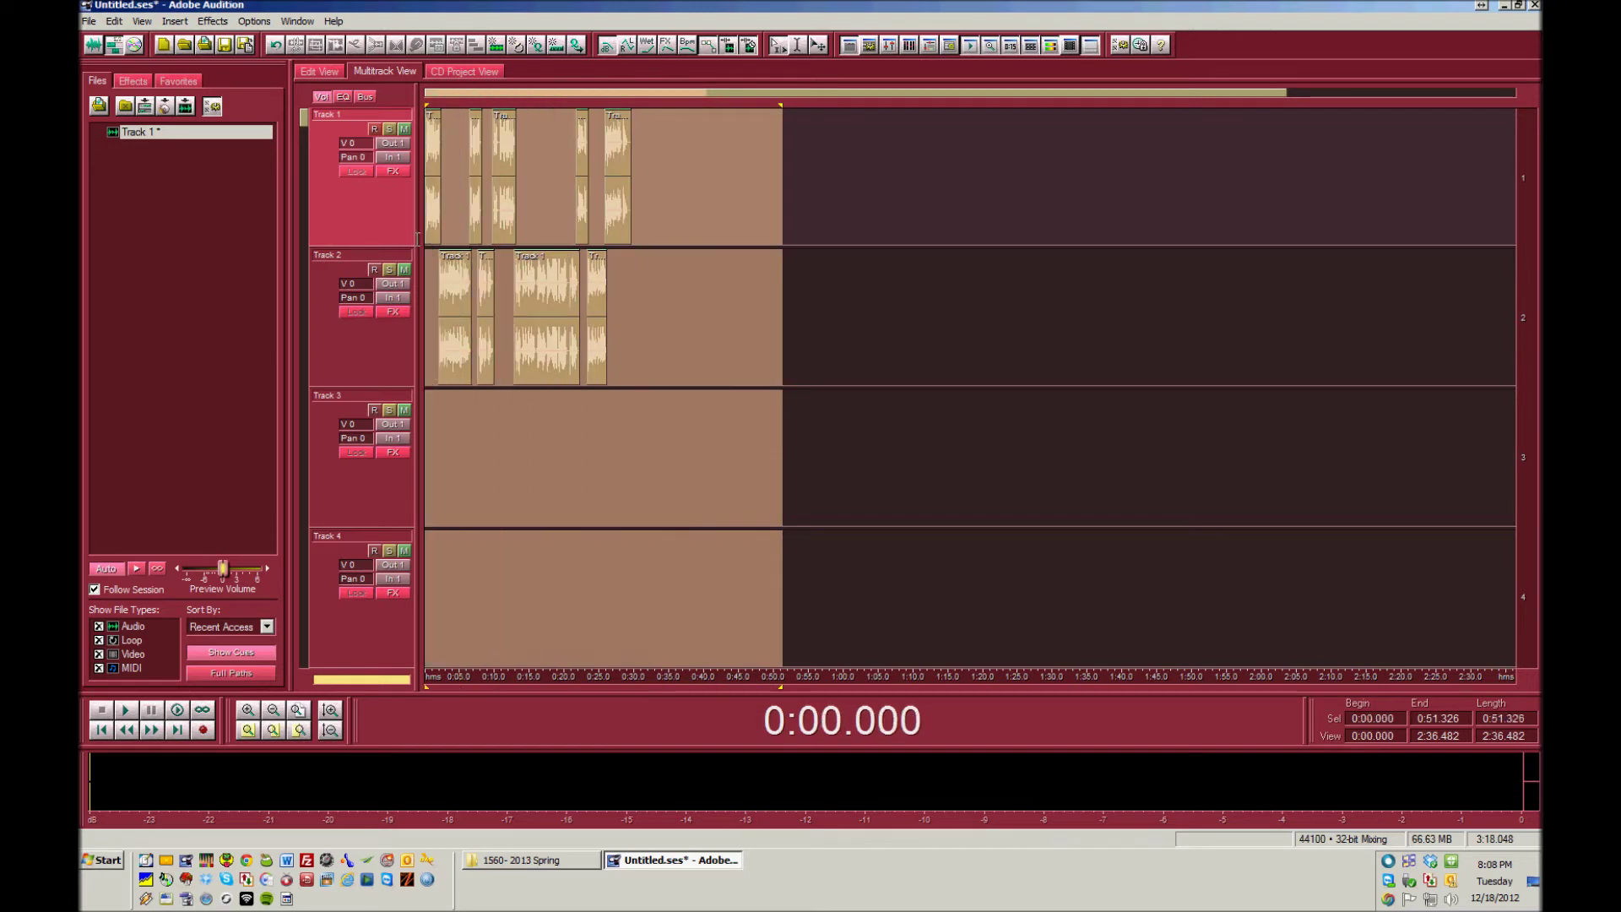
left_click(731, 201)
left_click(703, 198)
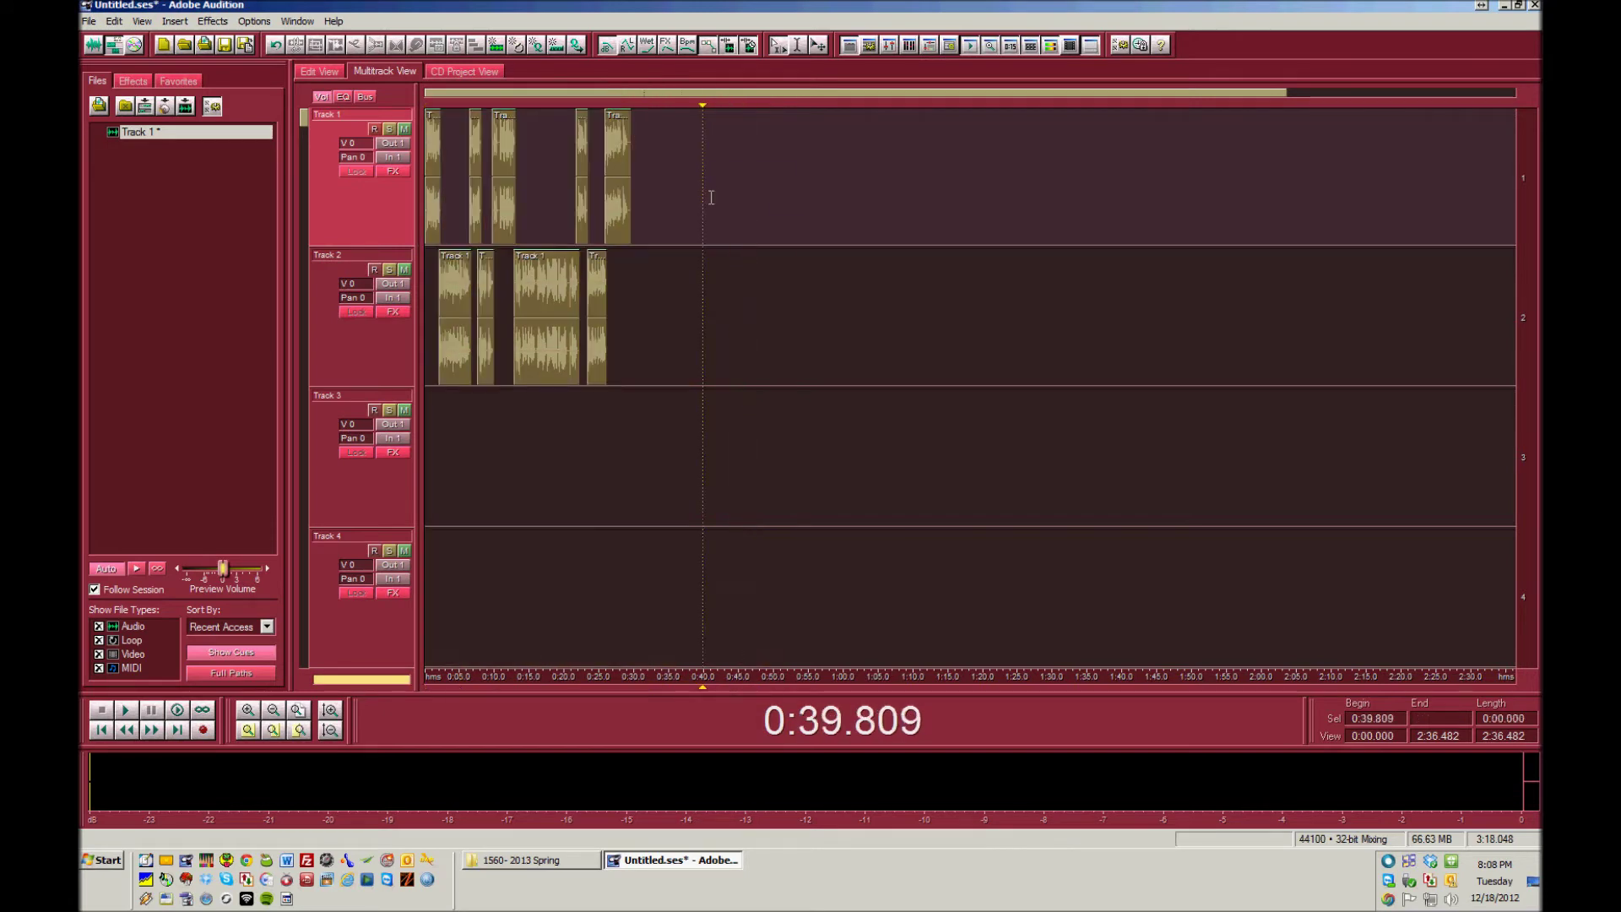
key("ctrl+shift+a")
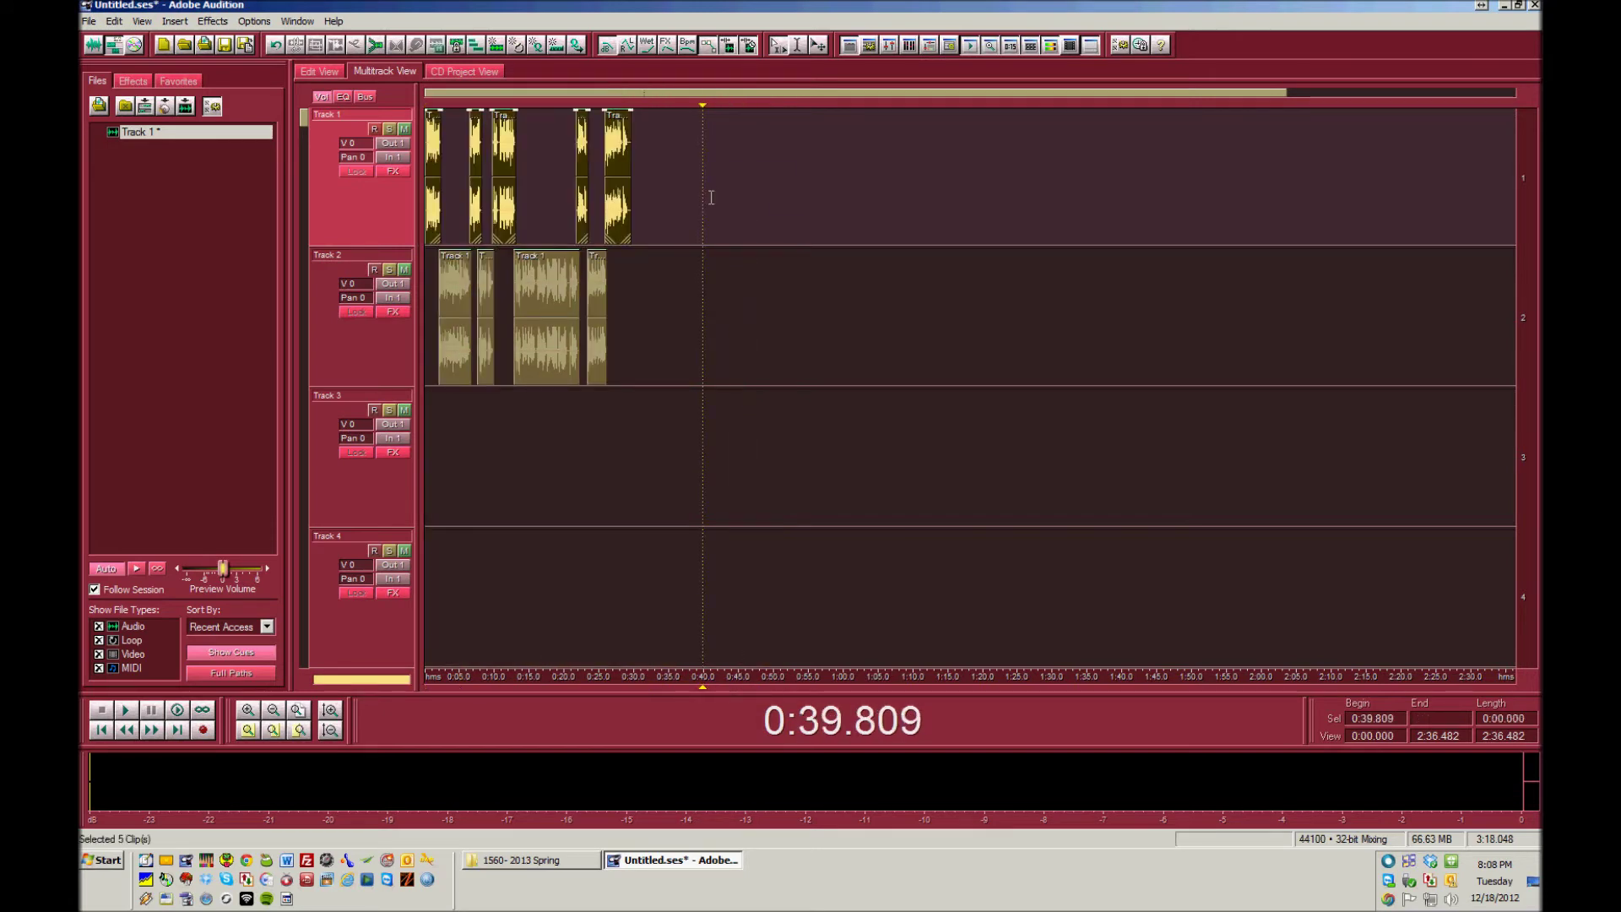
left_click(688, 192)
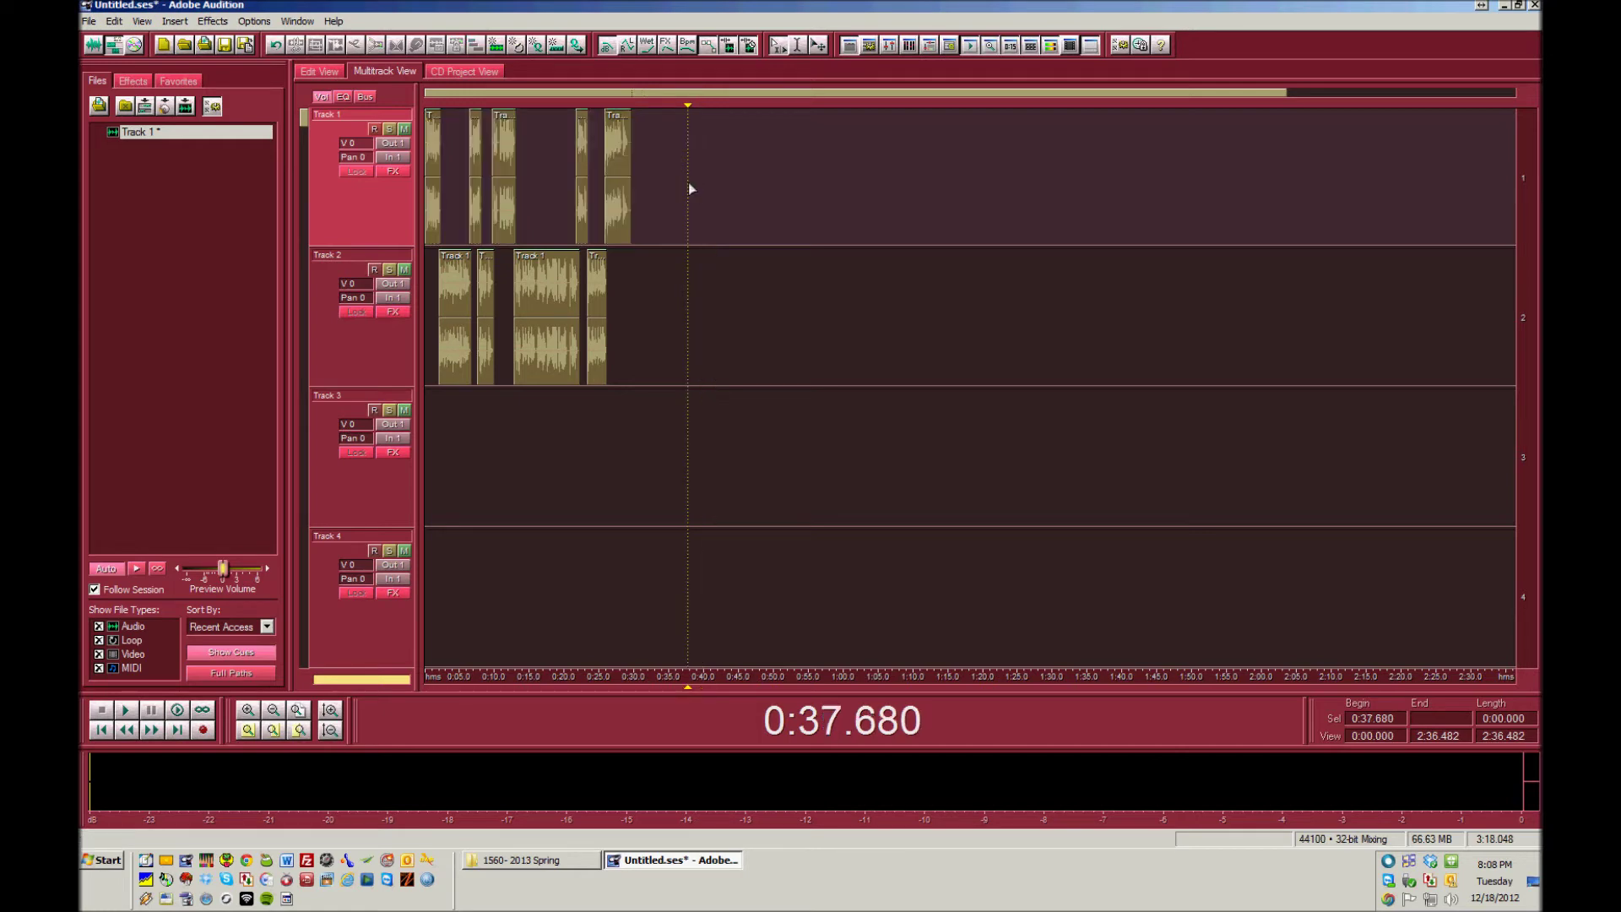
Step: Select all five Track 1 clips and mix down only the selected audio clips to a new file
left_click_drag(688, 182, 429, 222)
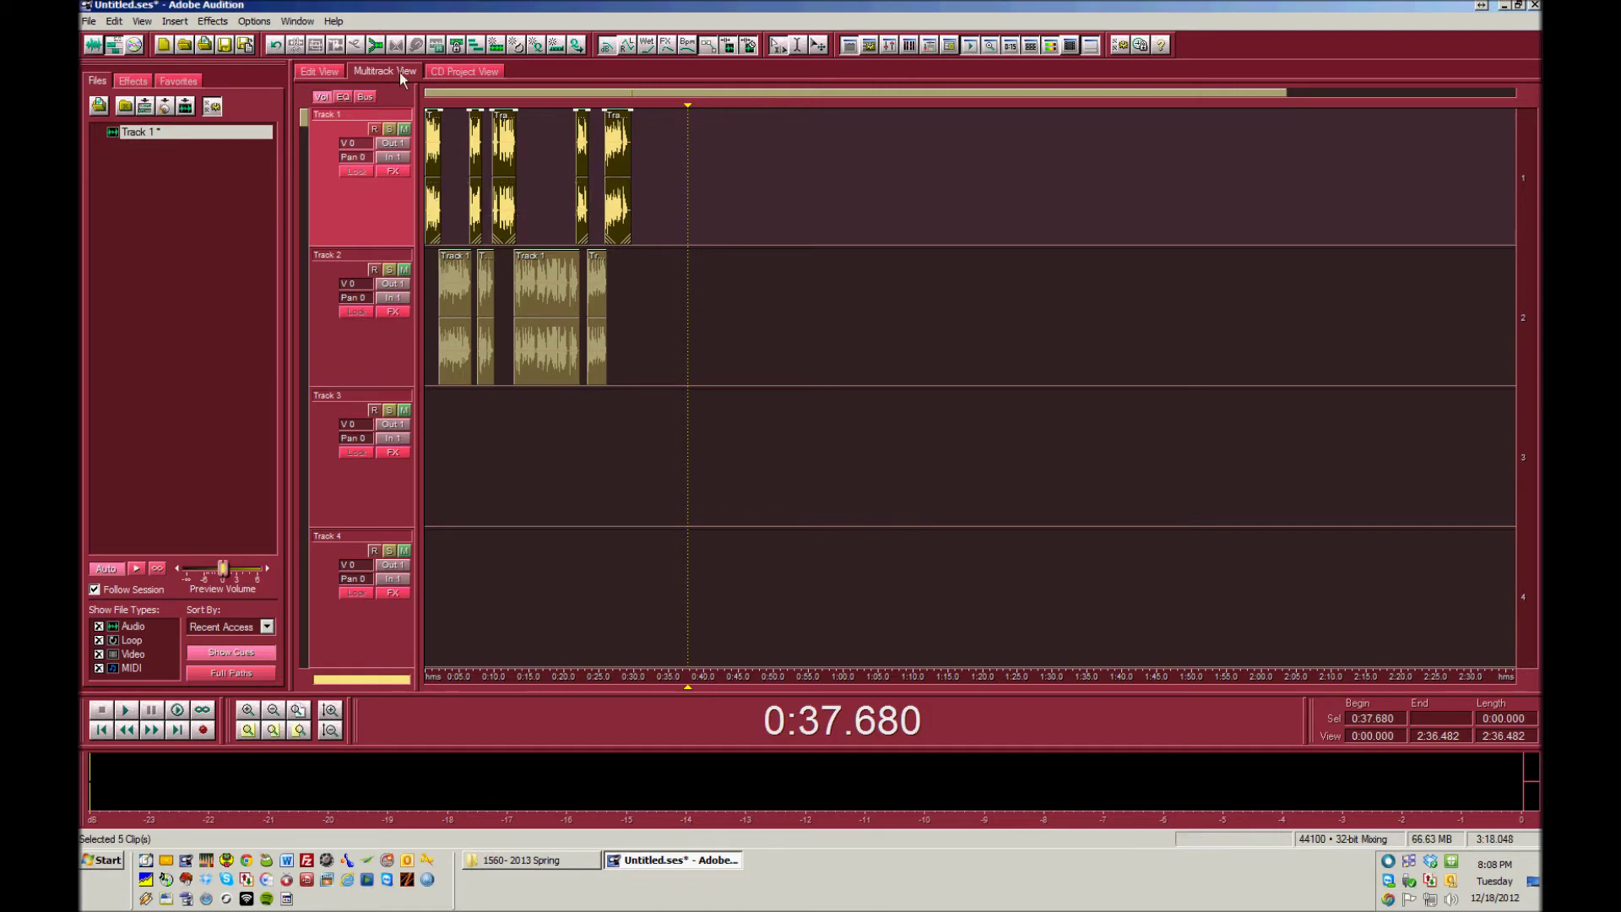
left_click(142, 21)
left_click(114, 21)
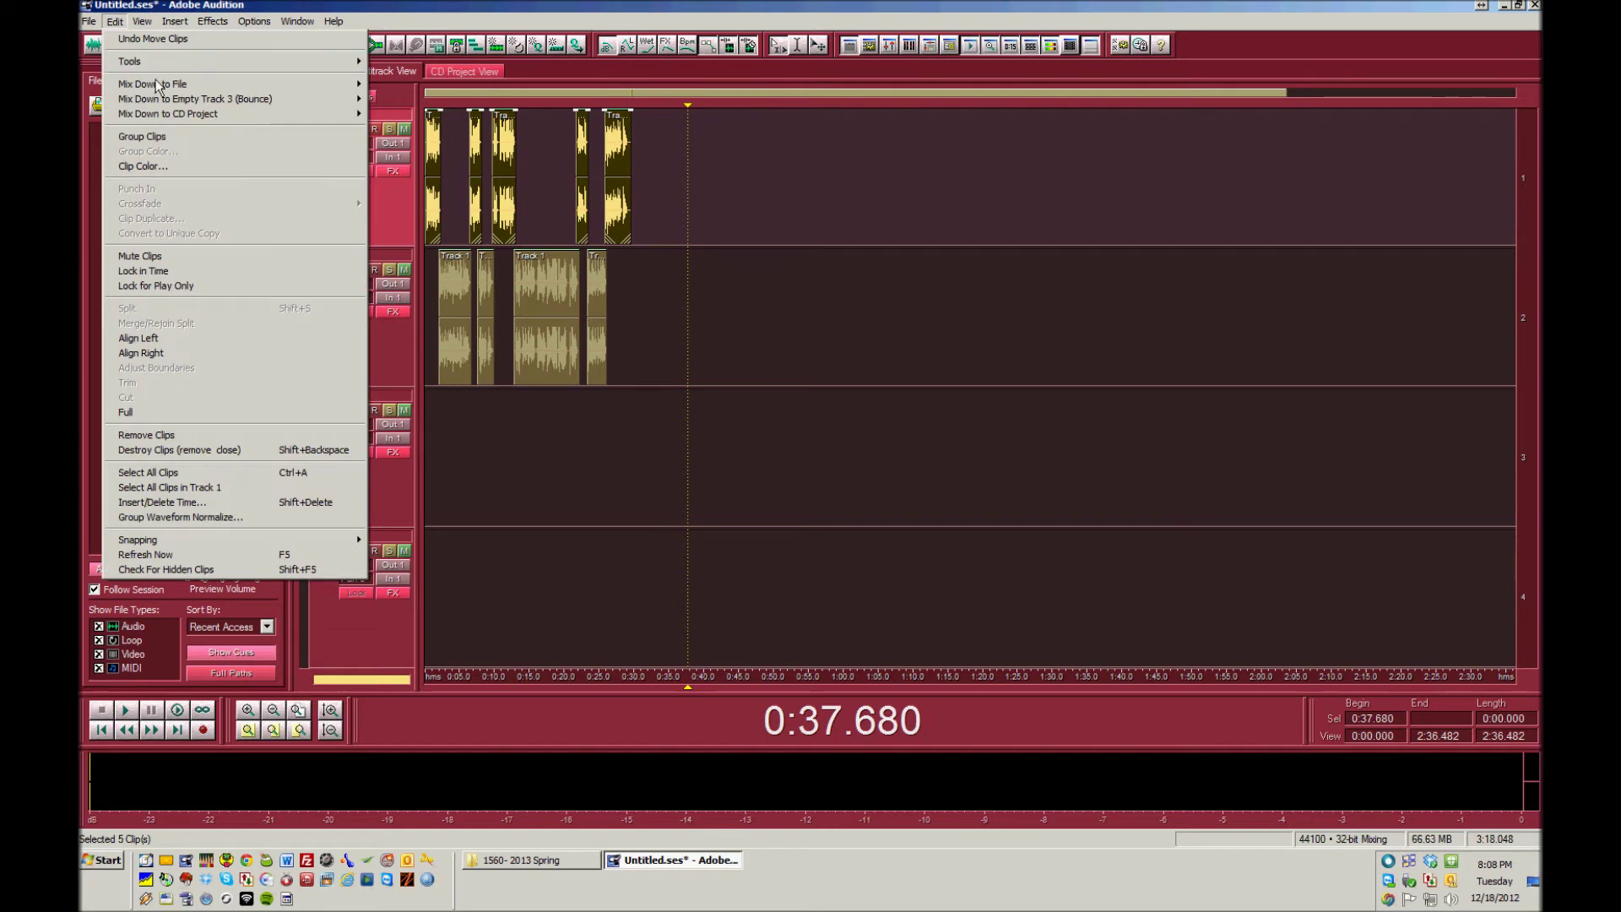
mouse_move(156, 84)
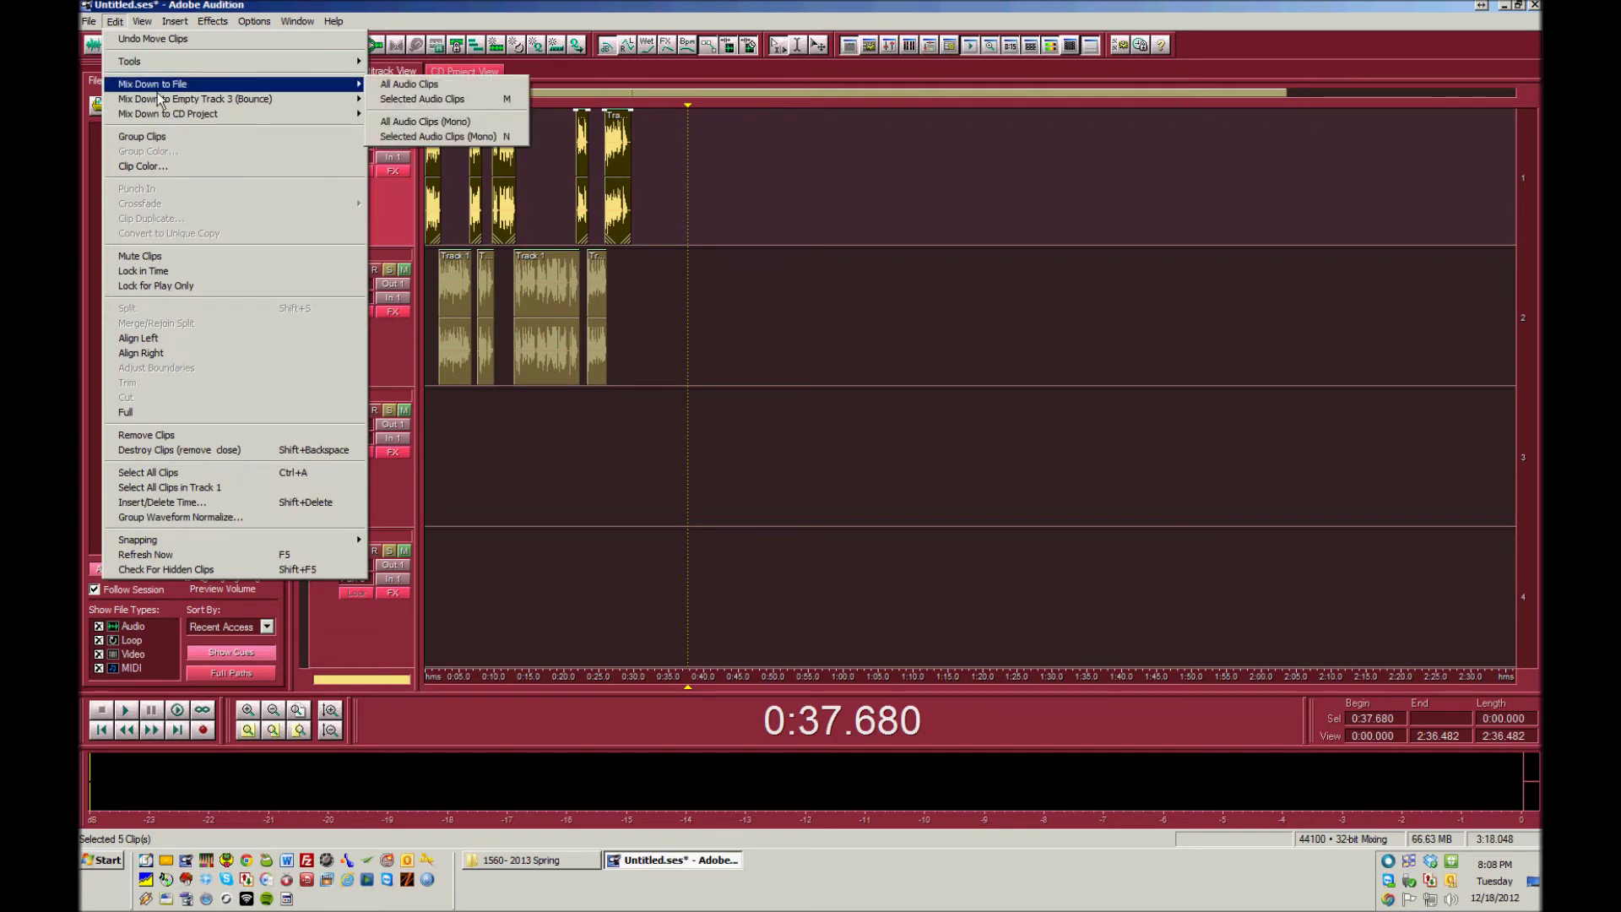
left_click(455, 105)
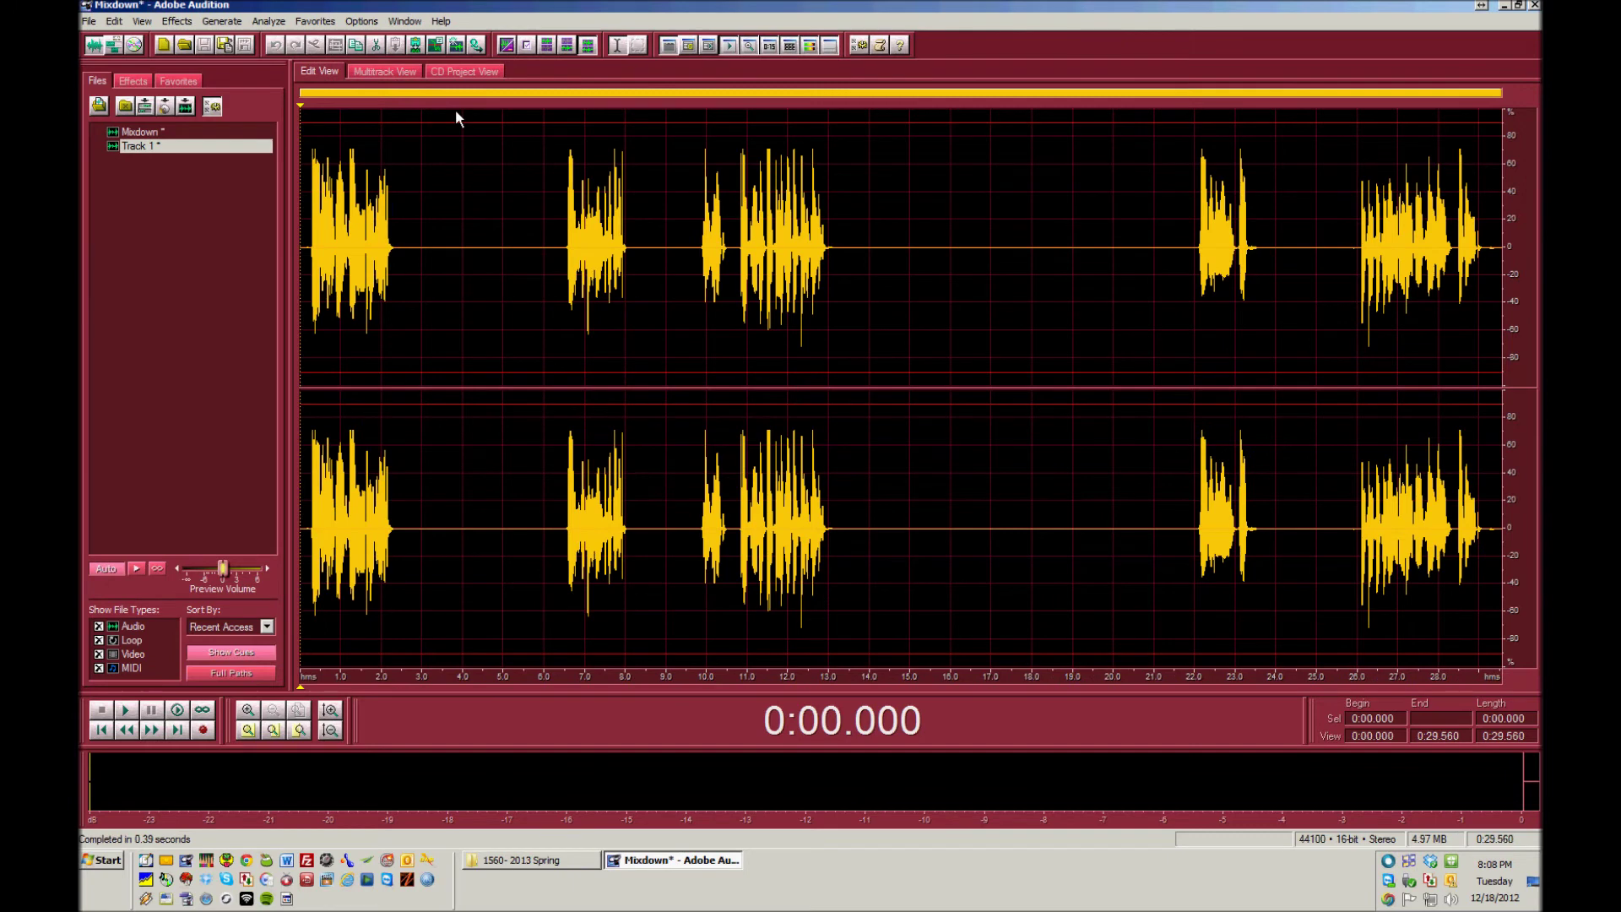
Step: Play the mixdown near its start and from about 6.48 s, and place it on Track 1 at about 42.6 s in the multitrack session
left_click(314, 253)
key("space")
left_click(565, 323)
key("space")
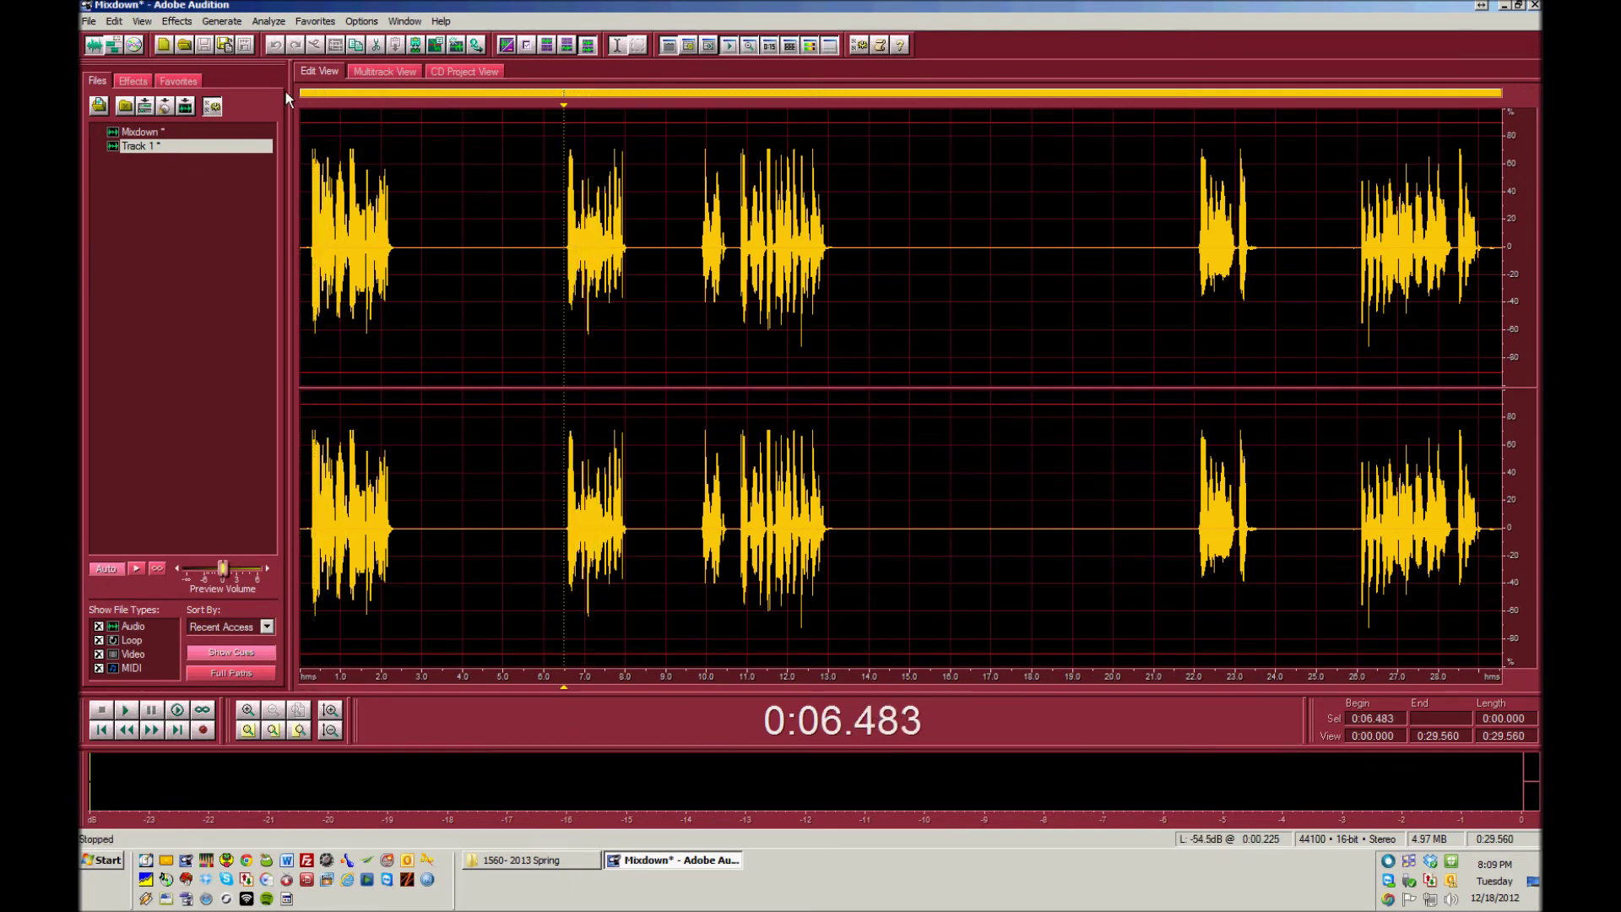
left_click(390, 70)
mouse_move(772, 180)
left_mouse_down()
mouse_move(845, 201)
mouse_move(758, 205)
left_mouse_up()
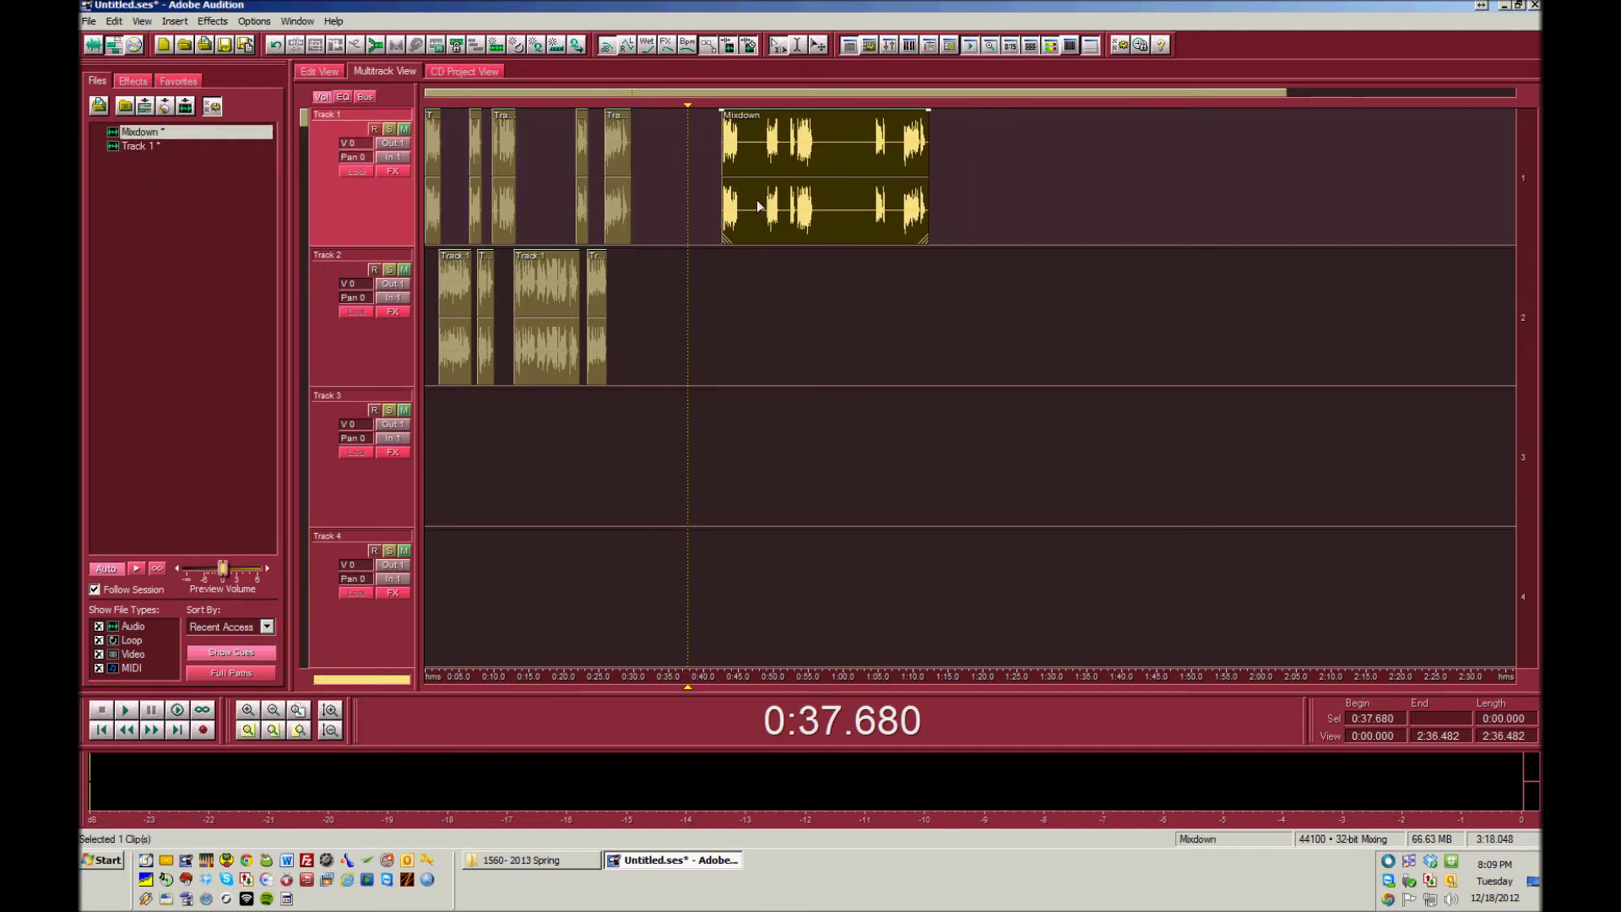
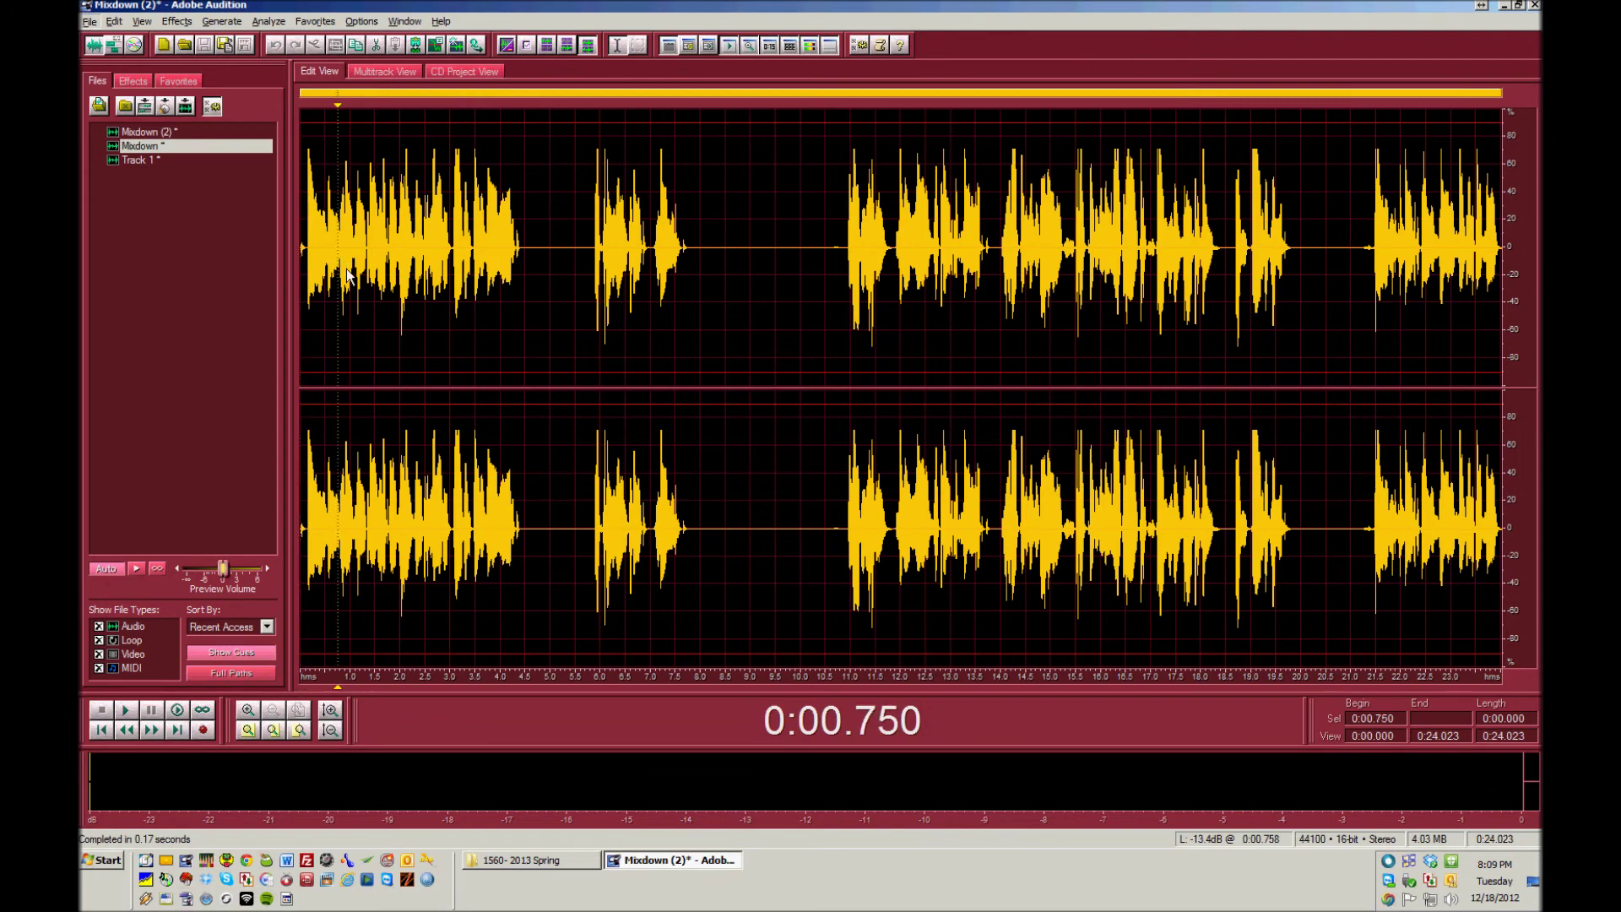
Step: Play Mixdown (2) from about 1.87 s and place it on Track 2 at about 44.7 s in the multitrack session
key("alt+f")
left_click(394, 295)
key("space")
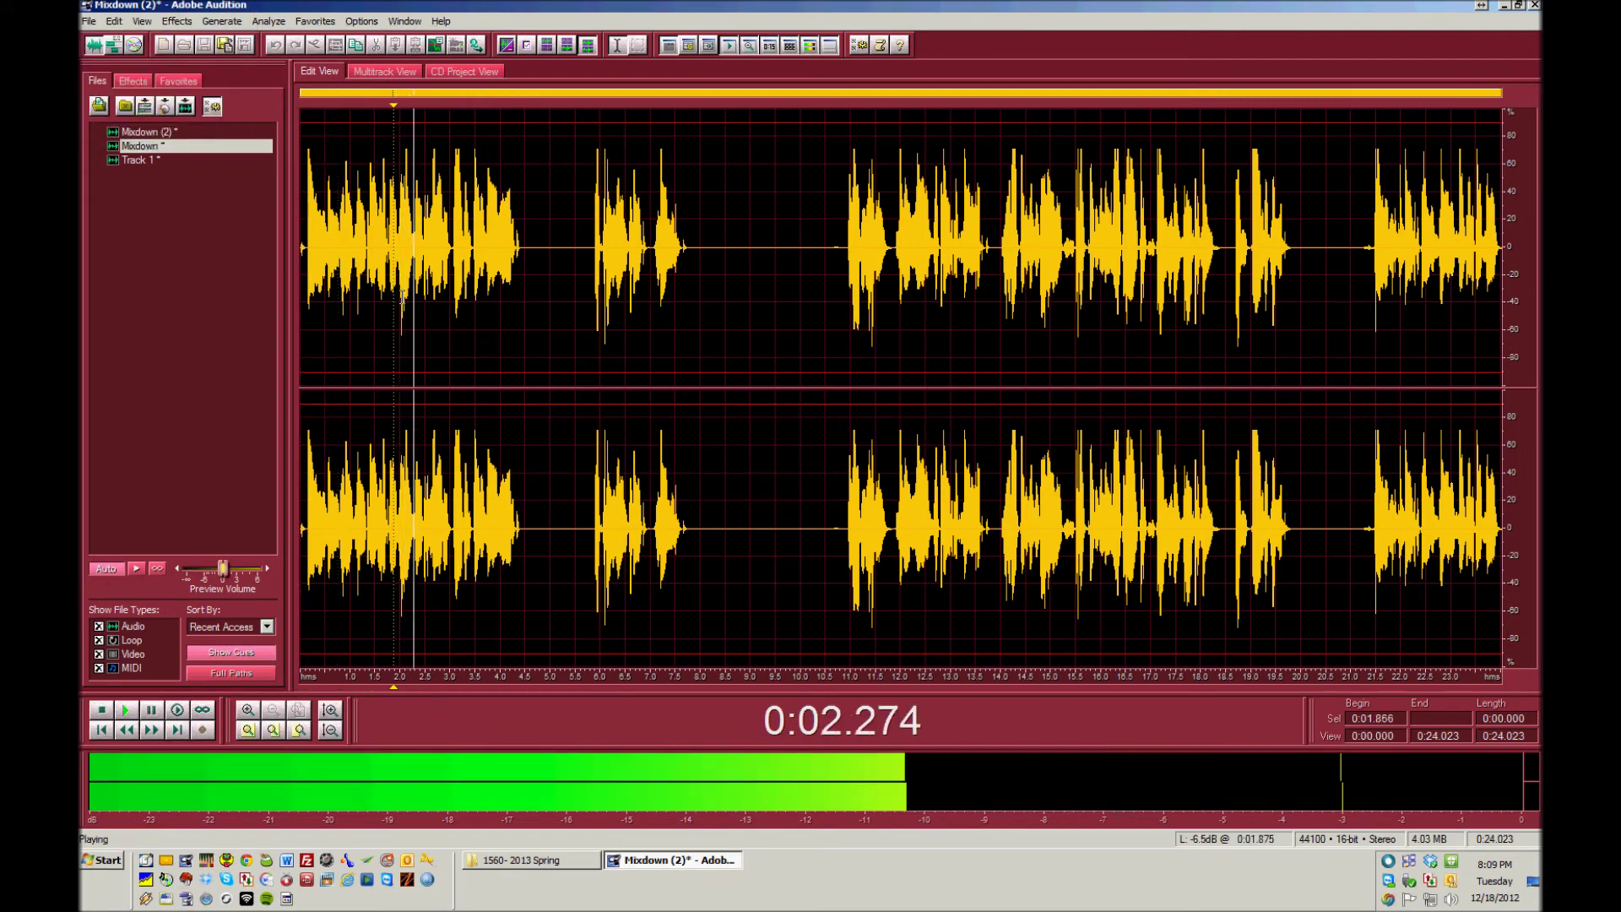
key("space")
left_click(385, 73)
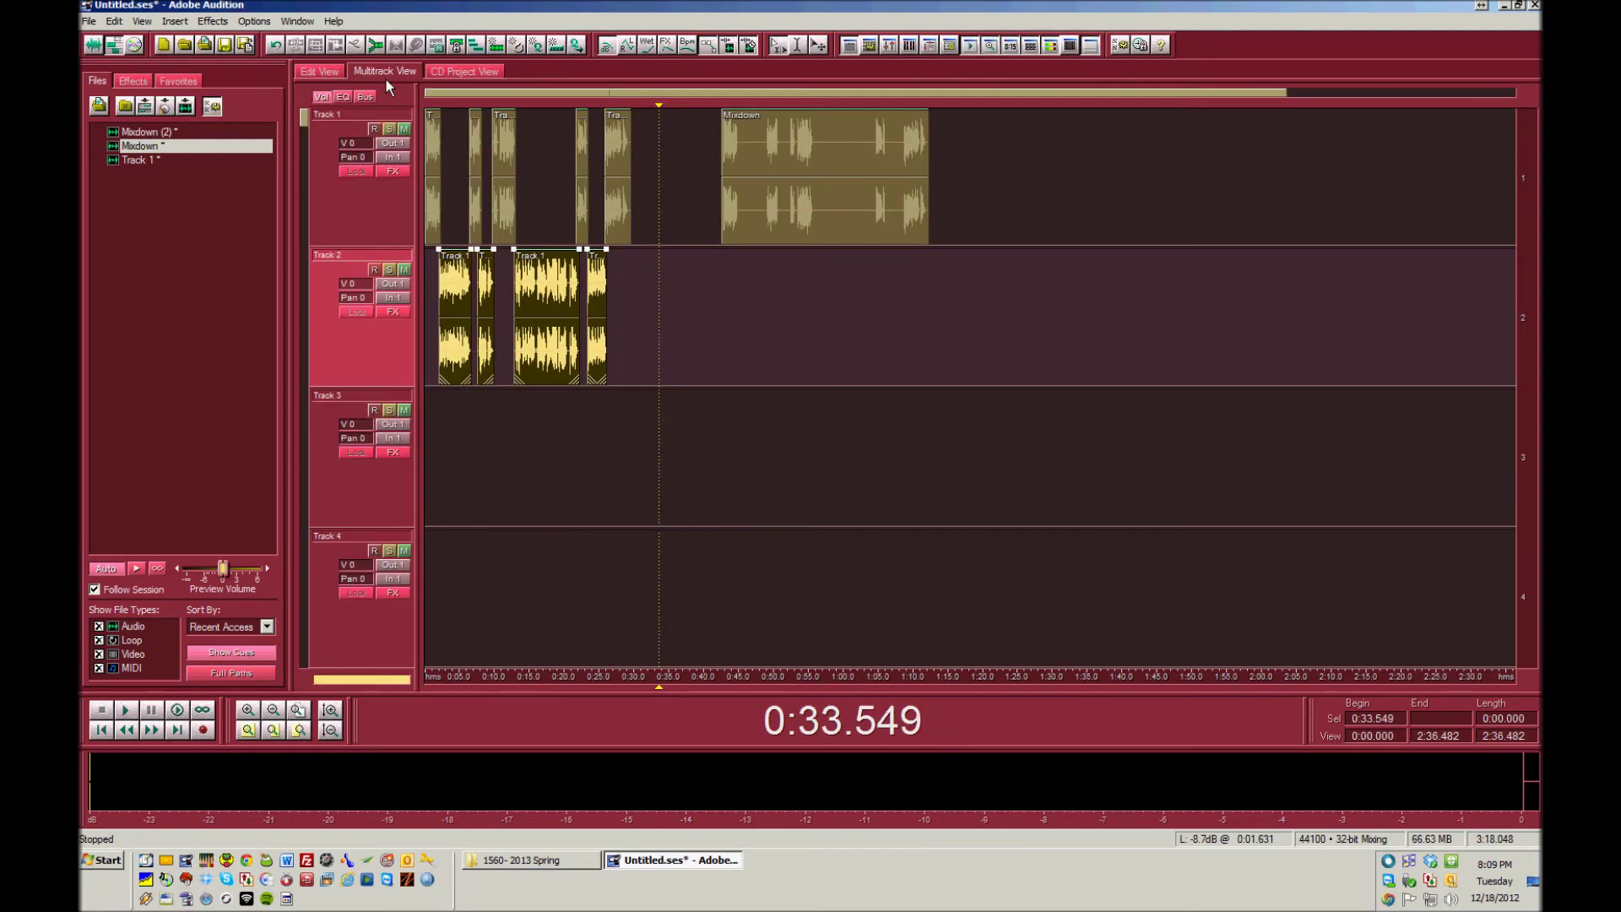
left_click_drag(145, 132, 773, 296)
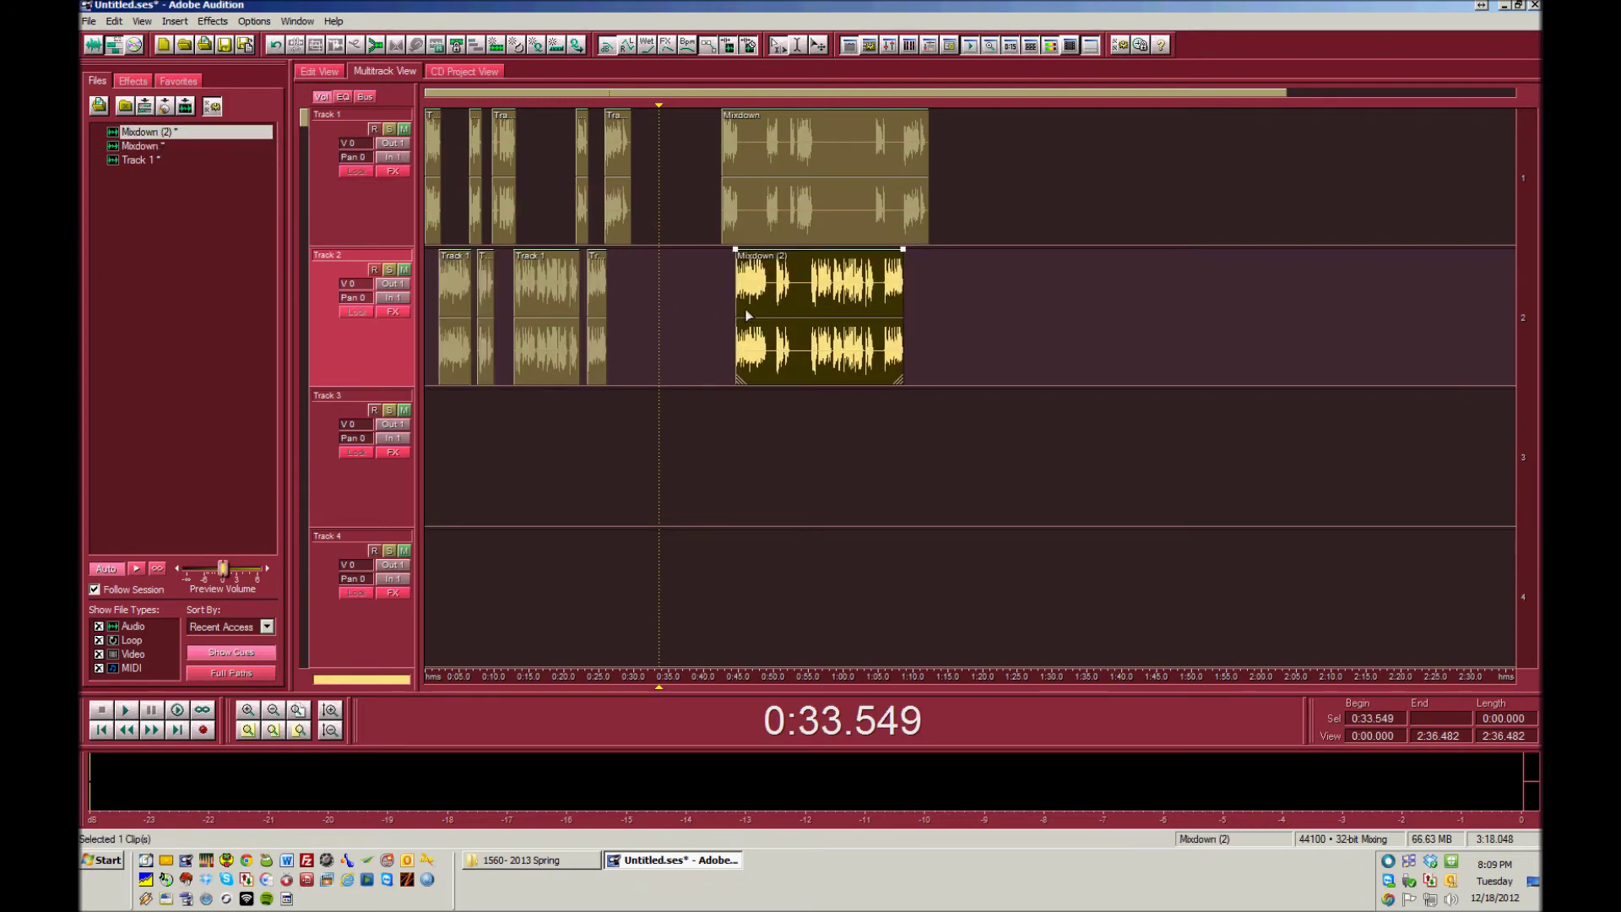
Step: Select the nine original clips on Tracks 1 and 2 and move them together to start at about 1:44.5, past the mixdown clips
left_click(661, 209)
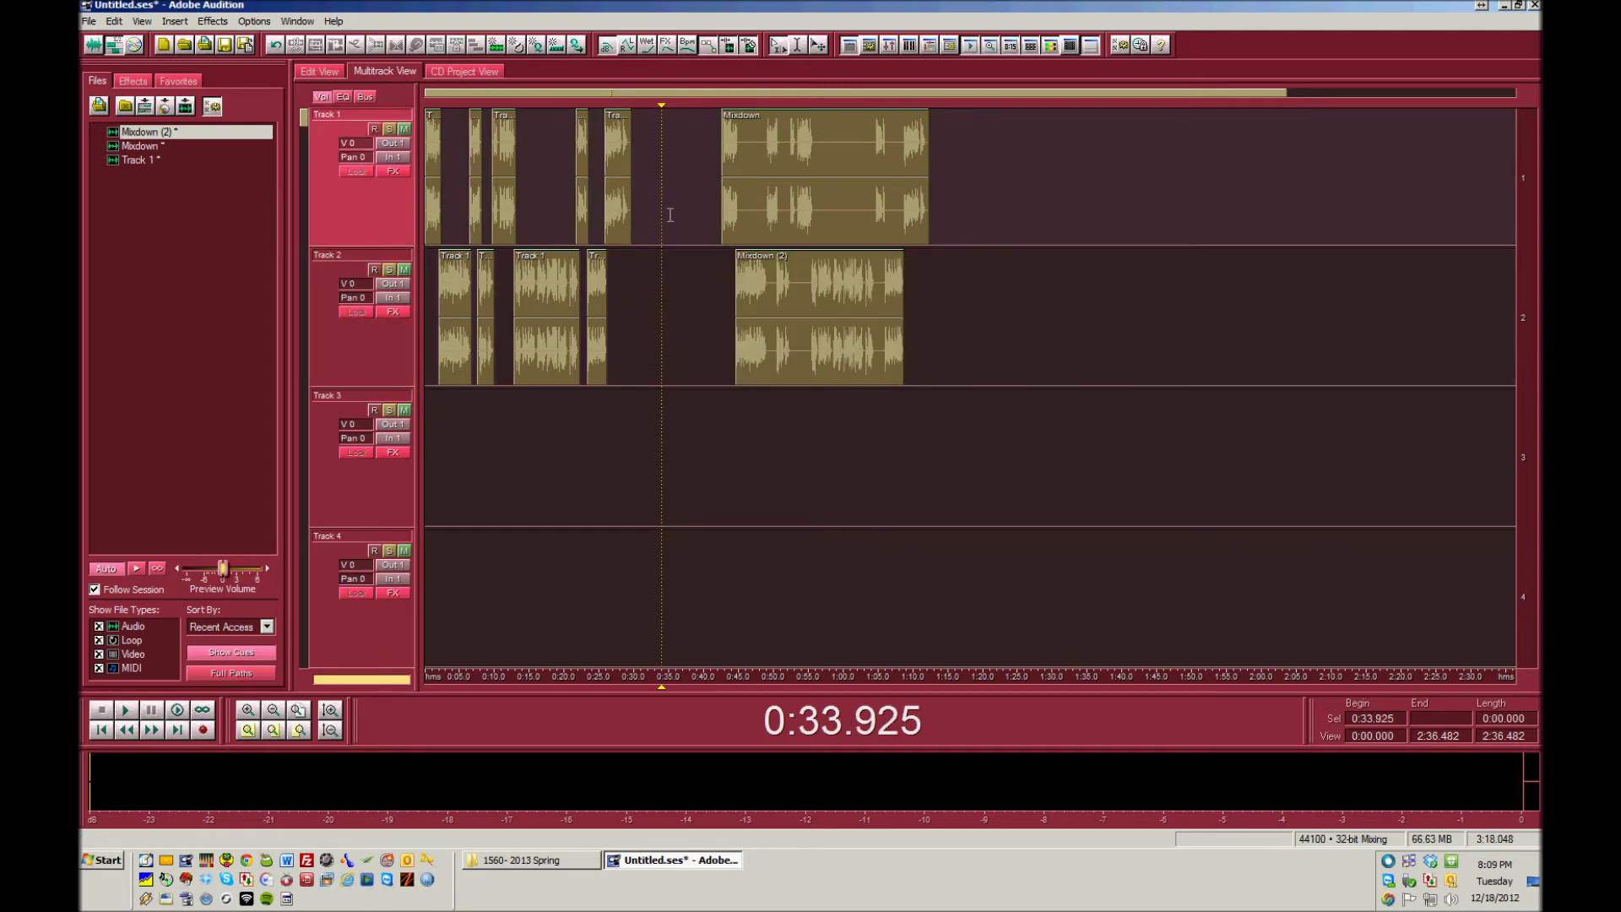
left_click_drag(694, 221, 435, 351)
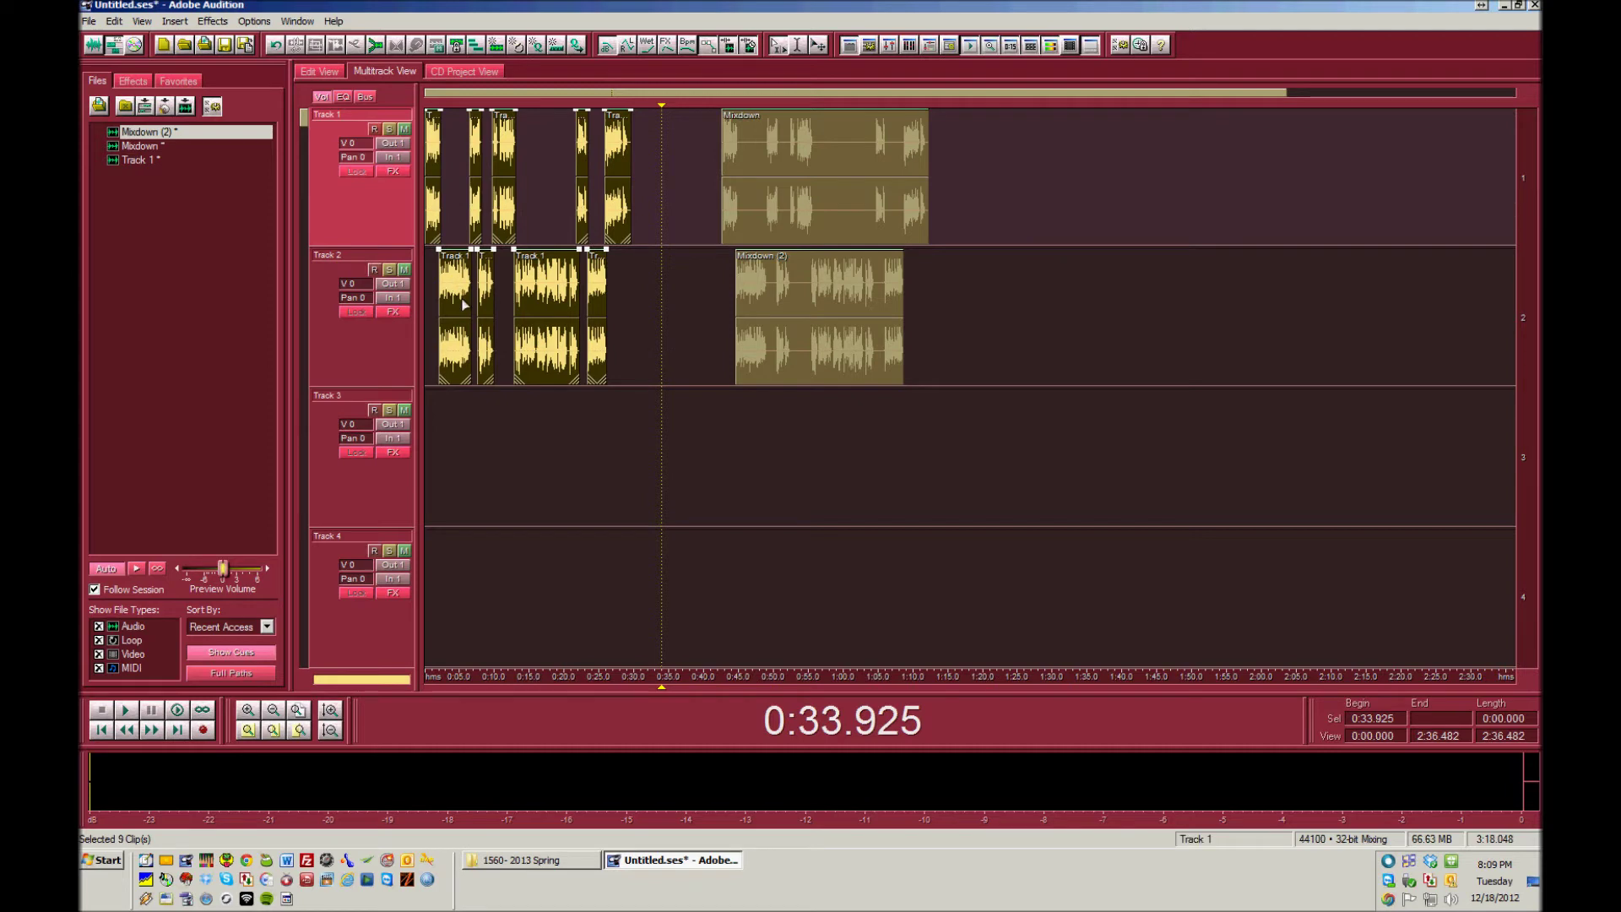
left_click_drag(459, 288, 1194, 298)
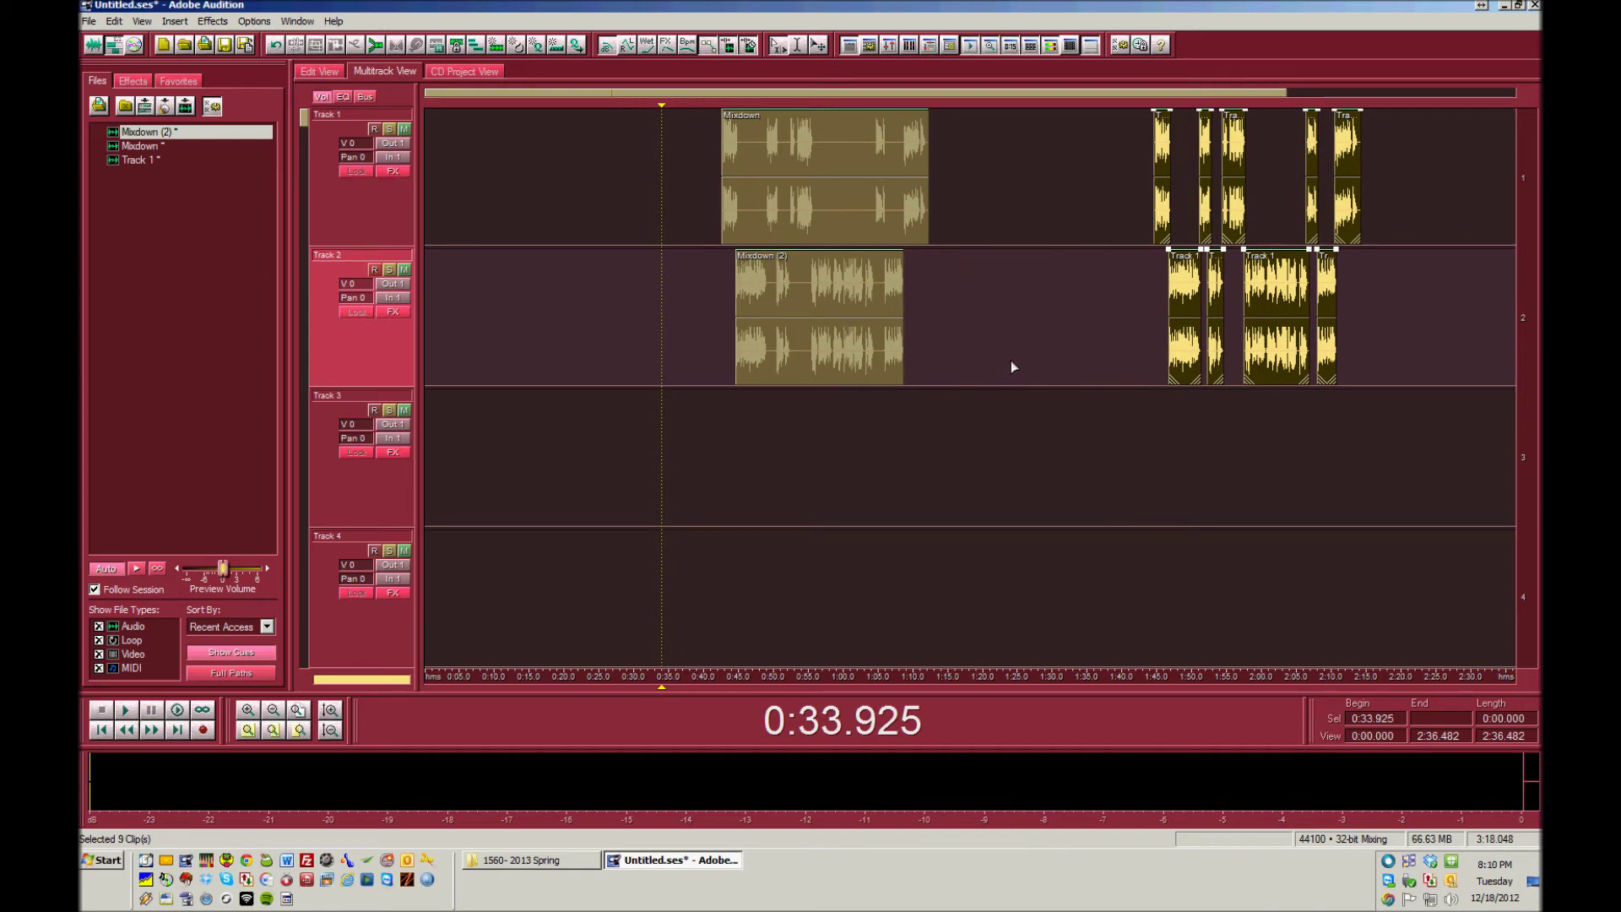
left_click(928, 494)
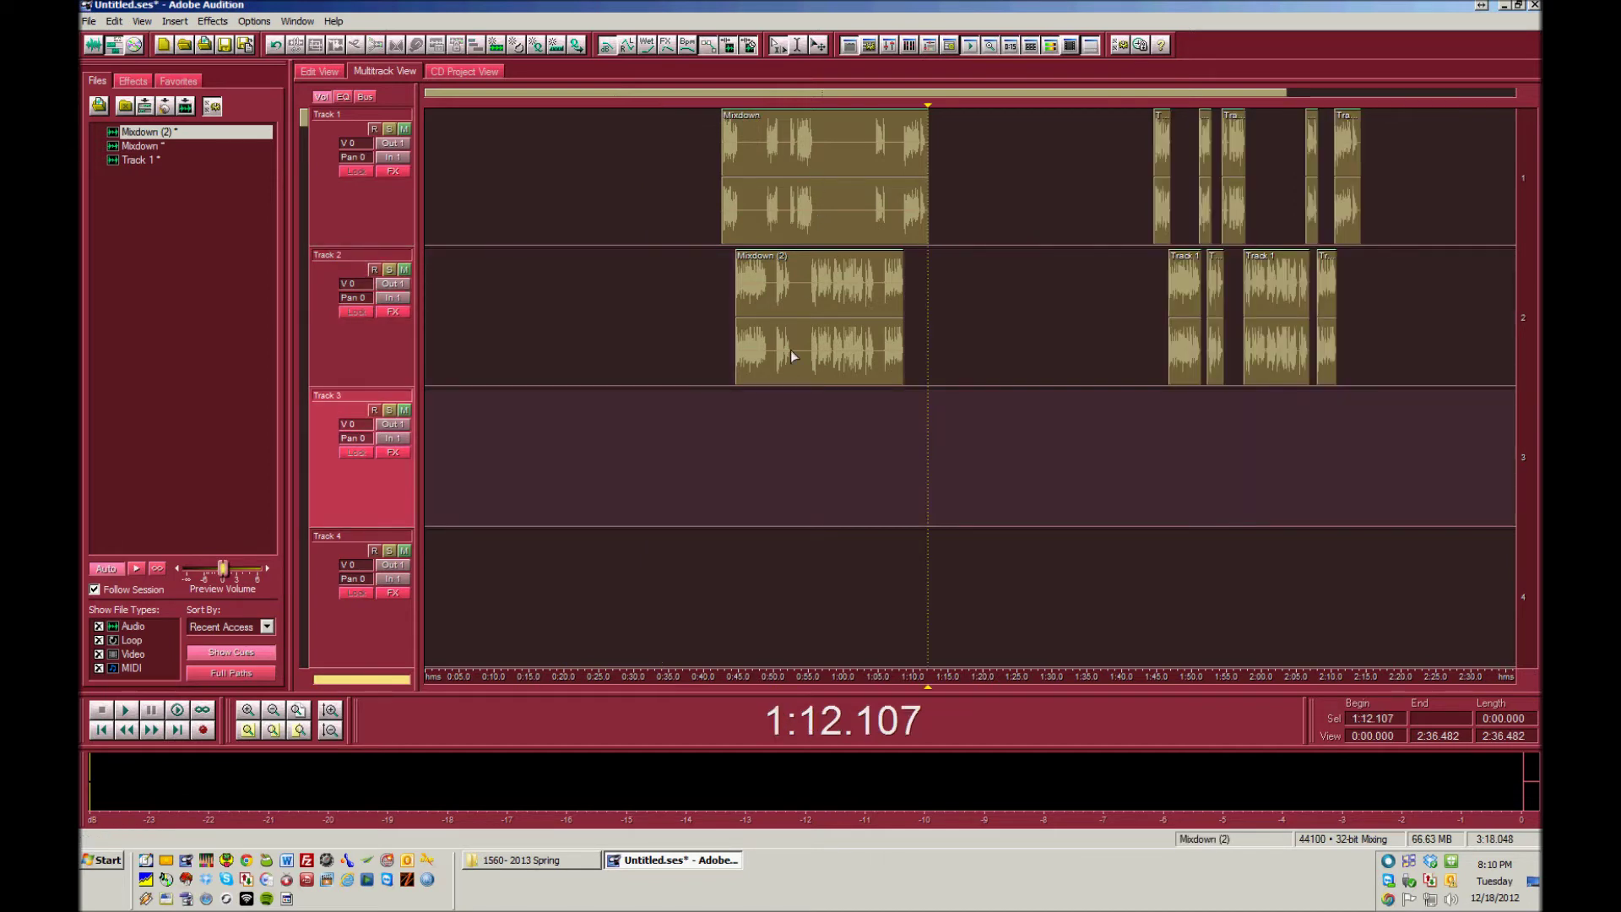
Step: Select both mixdown clips and move them together so the Track 1 mixdown starts at 0:00.000
left_click(969, 196)
left_click_drag(984, 193, 825, 314)
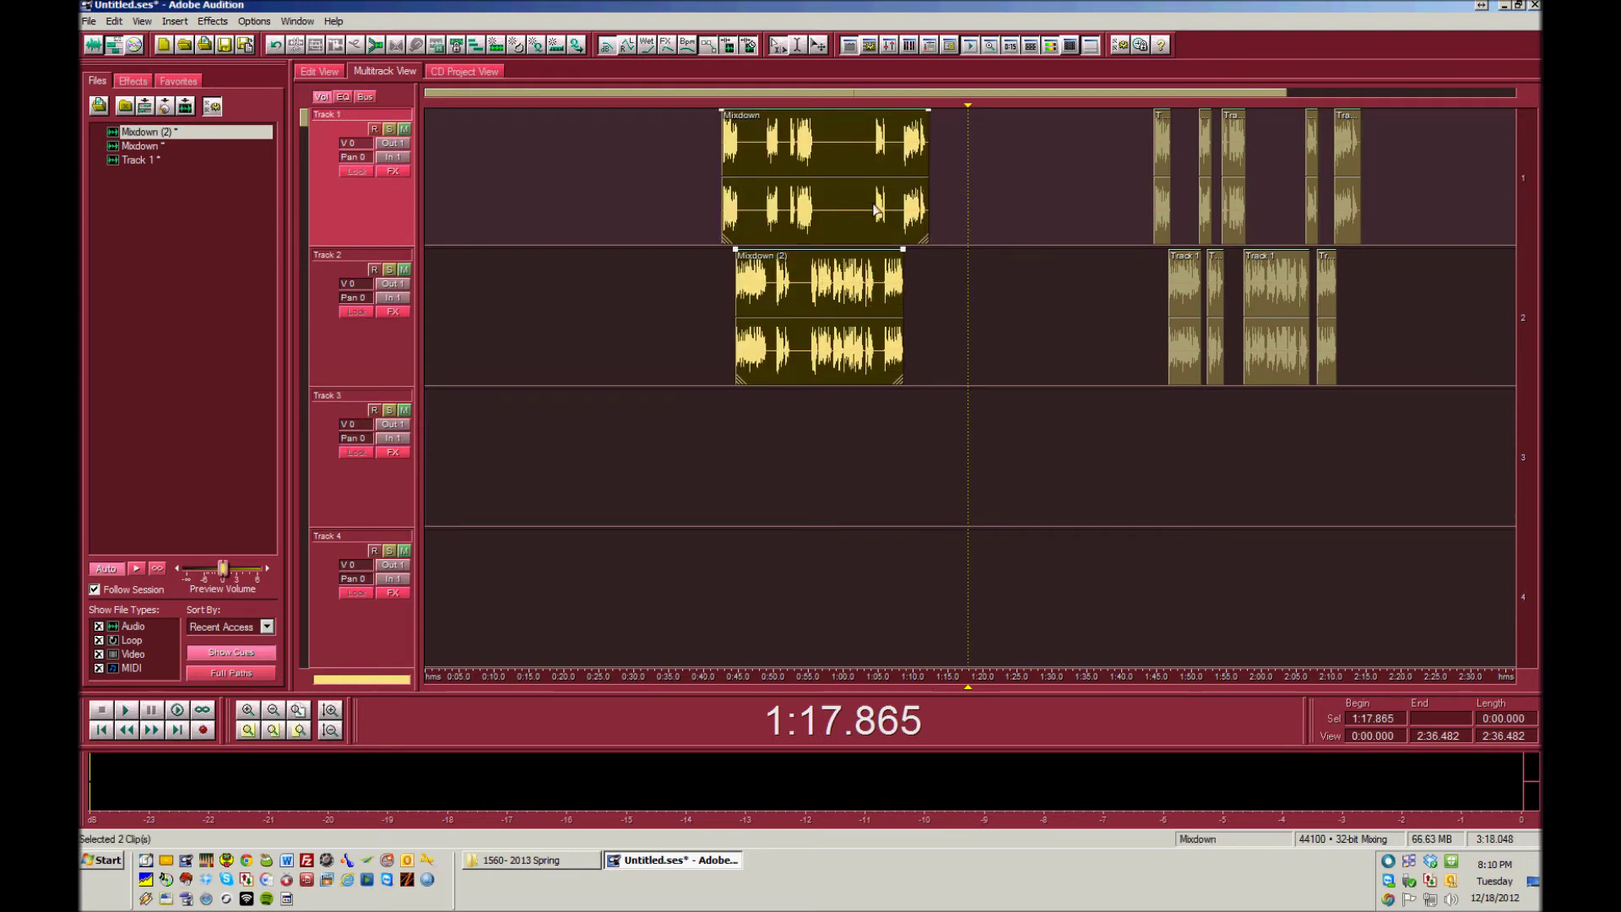
left_click_drag(876, 209, 579, 211)
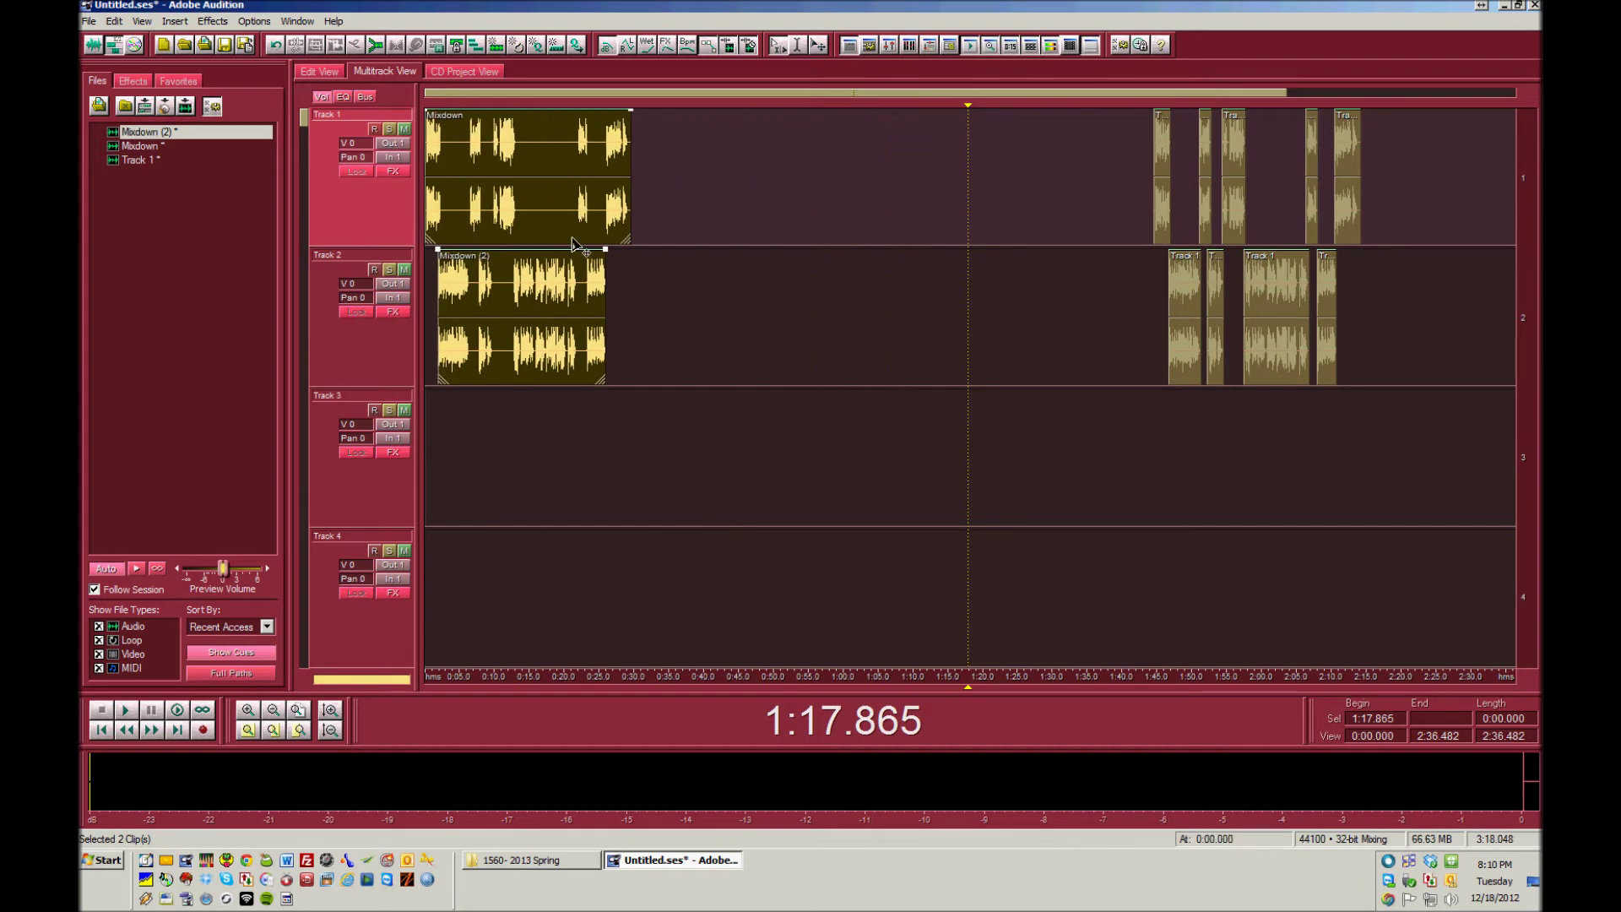
Step: Try starting the Mixdown (2) clip at about 1.95 s and play the join from about 1.41 s
left_click(444, 436)
left_click(273, 729)
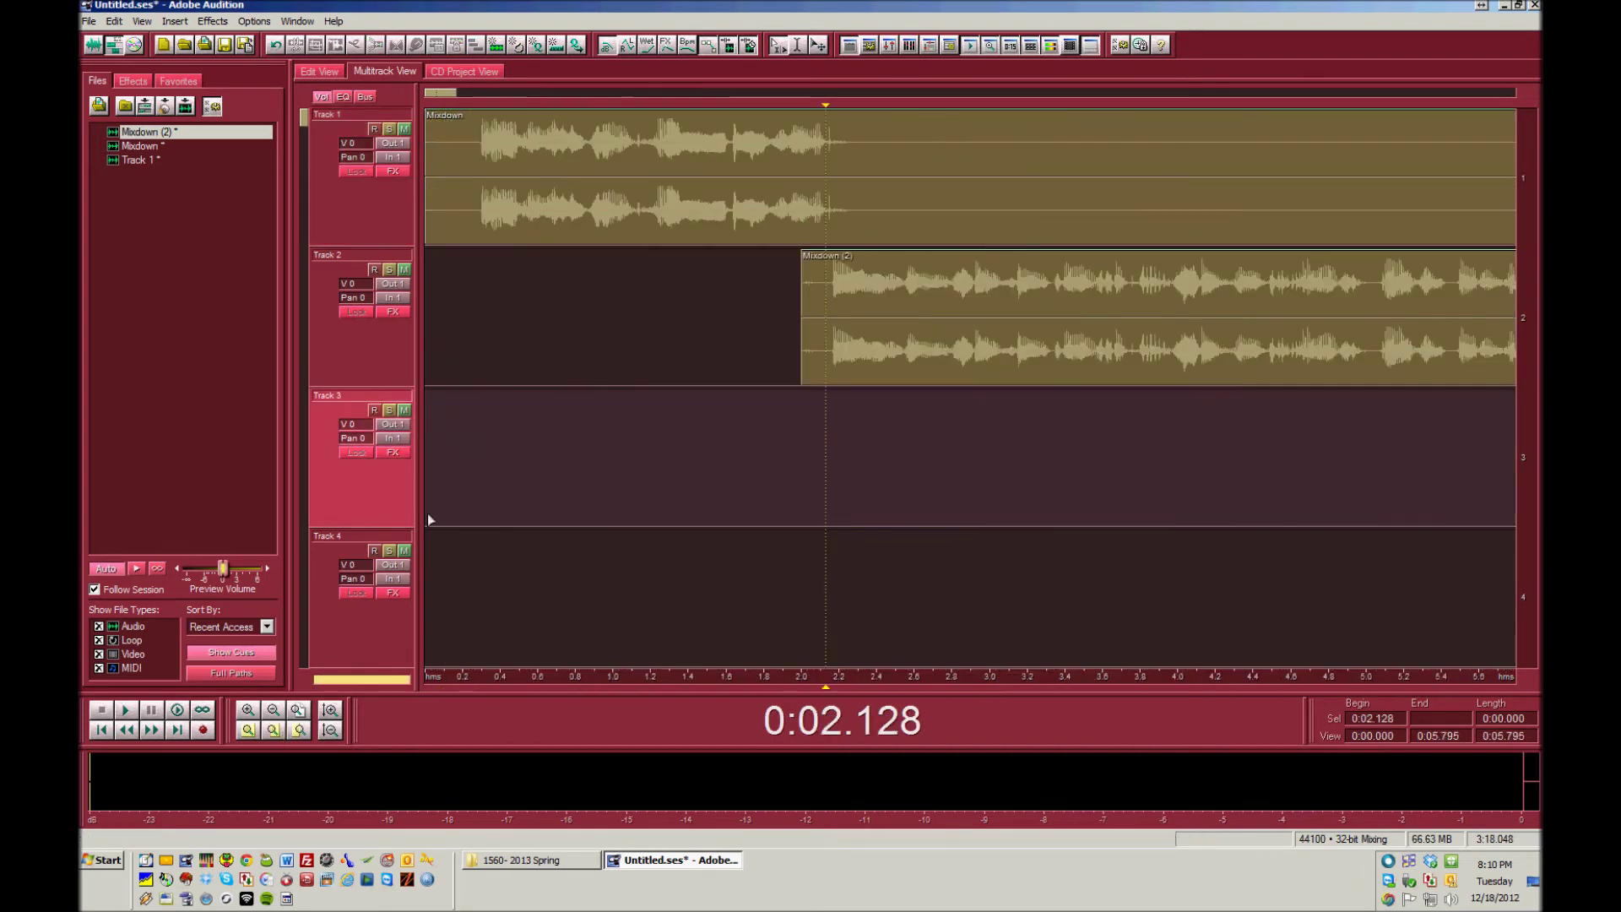
left_click_drag(803, 255, 795, 257)
left_click(692, 355)
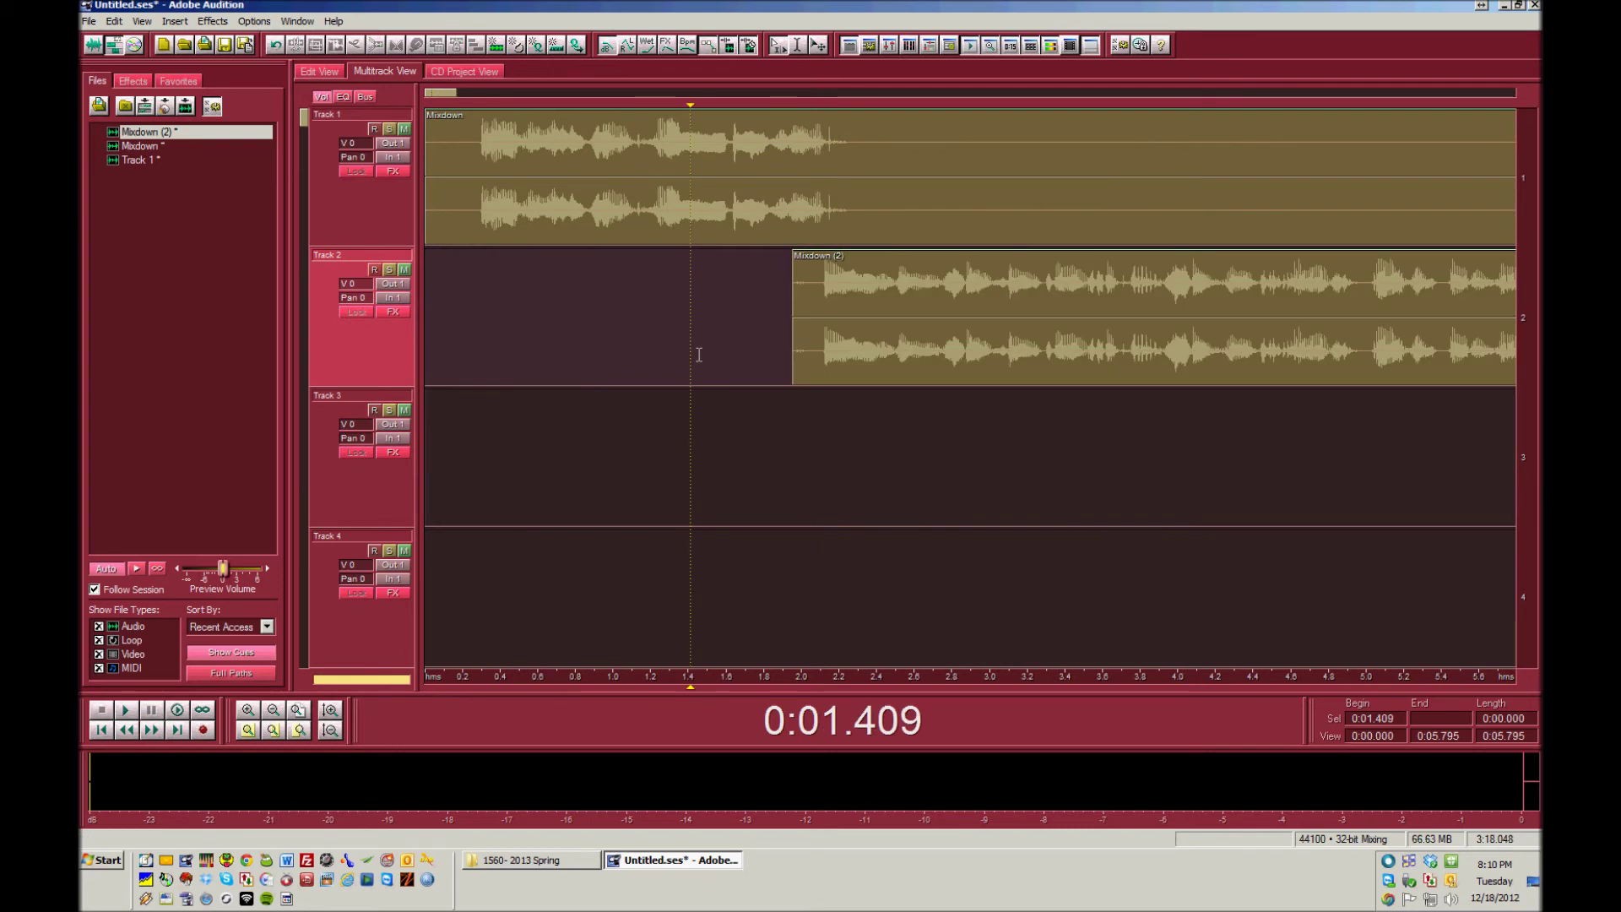
key("space")
key("minus")
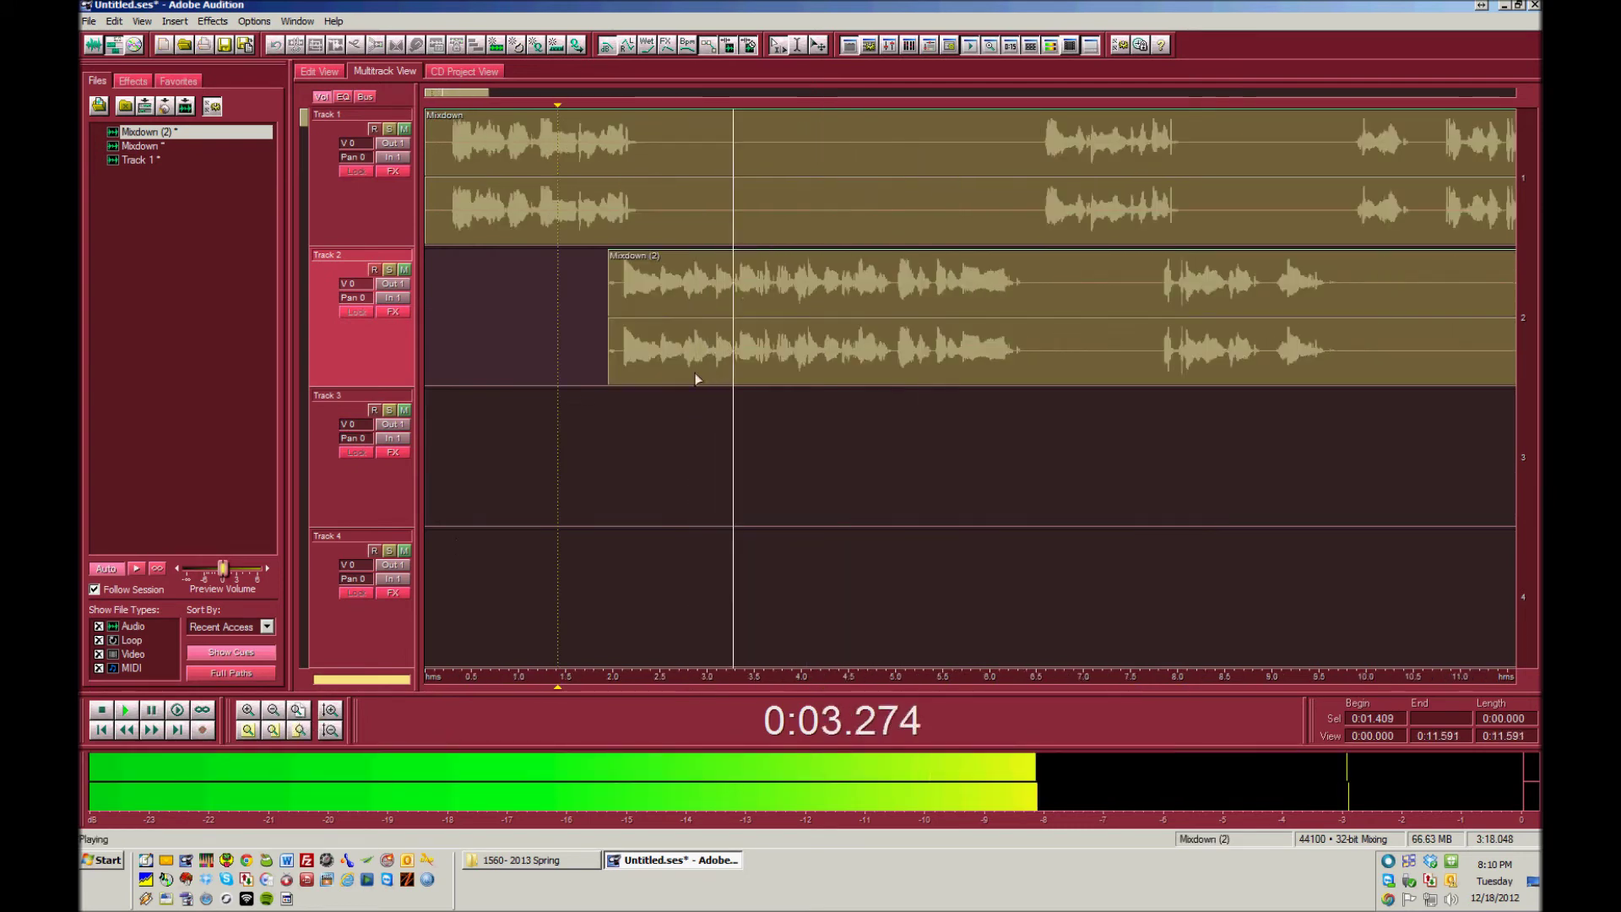
key("space")
Step: Move the Mixdown (2) clip to start at about 2.17 s on Track 2 and play the tracks from about 1.41 s
left_click_drag(669, 351, 690, 349)
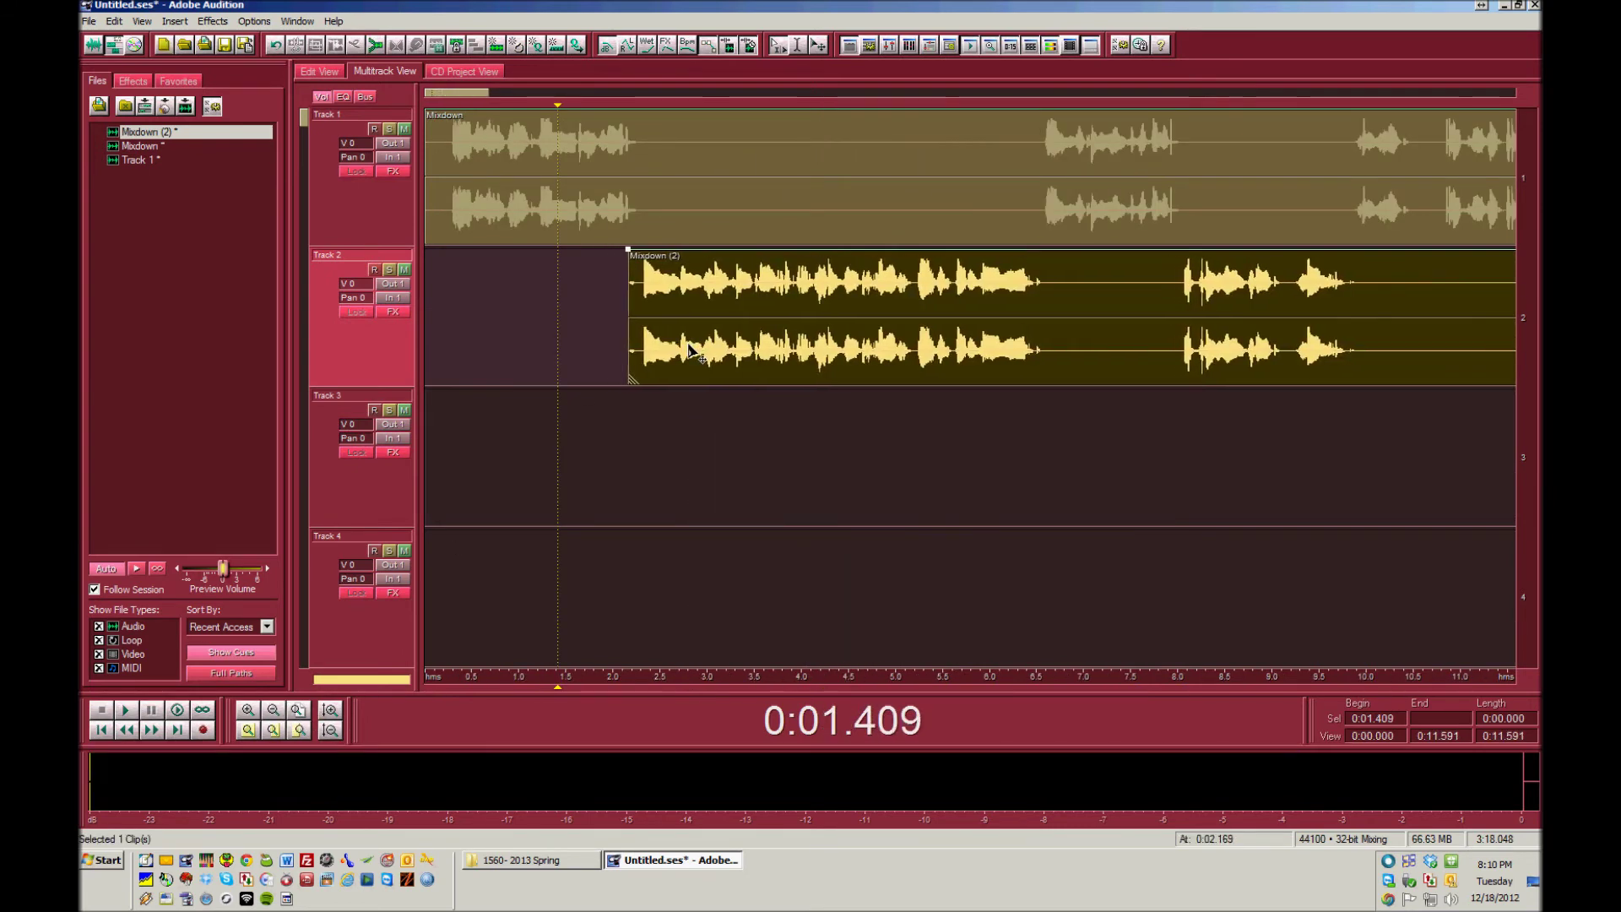
key("space")
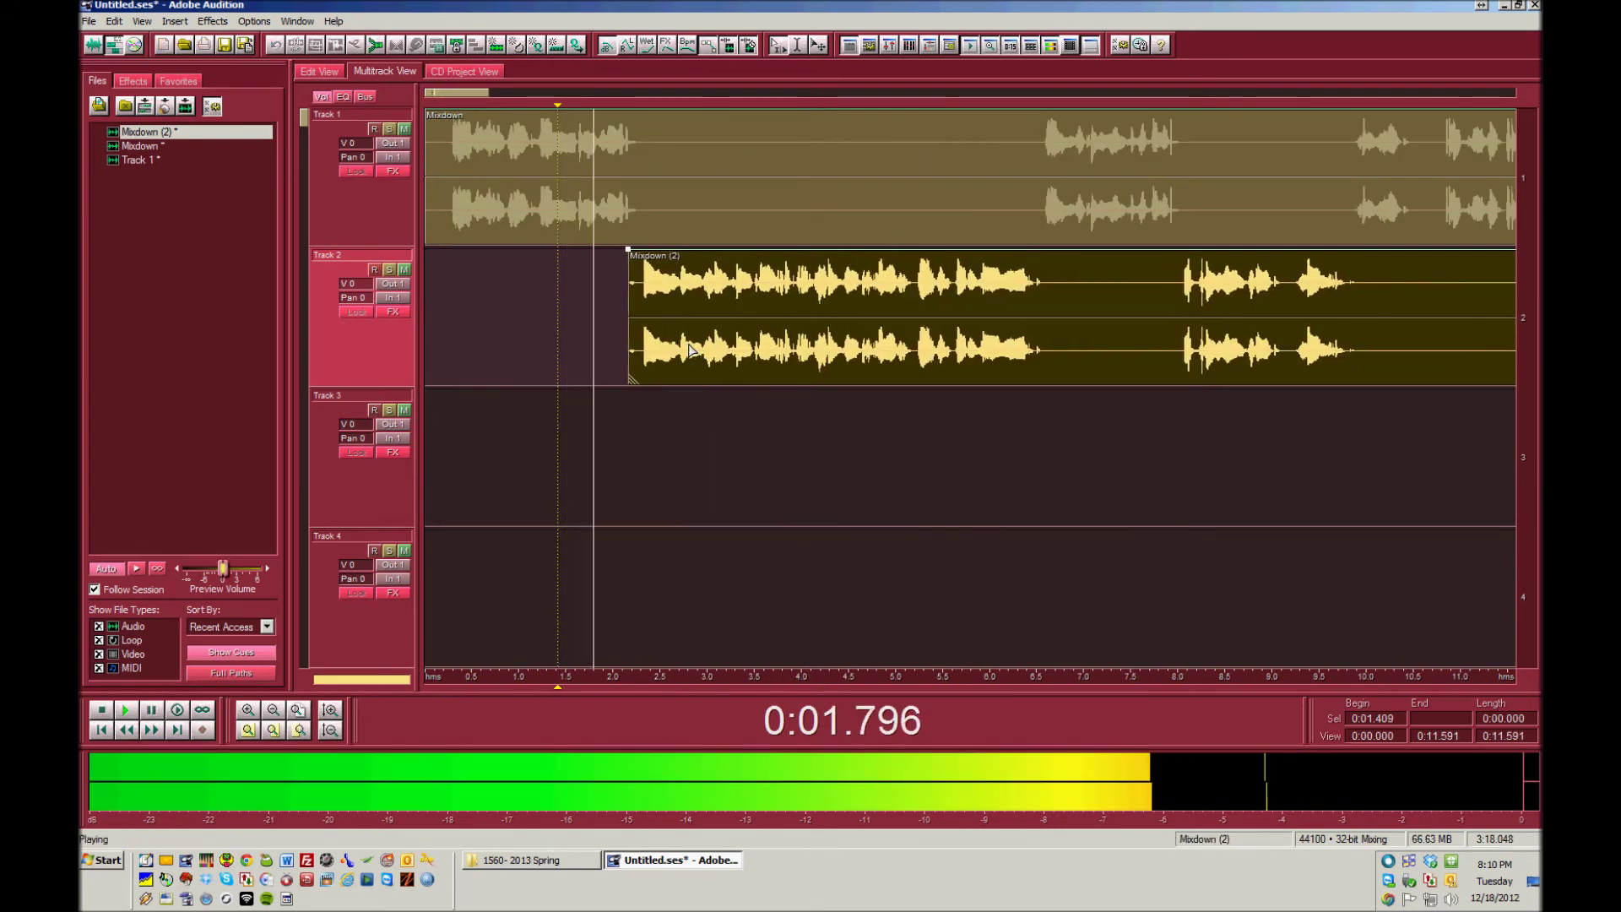
left_click(278, 716)
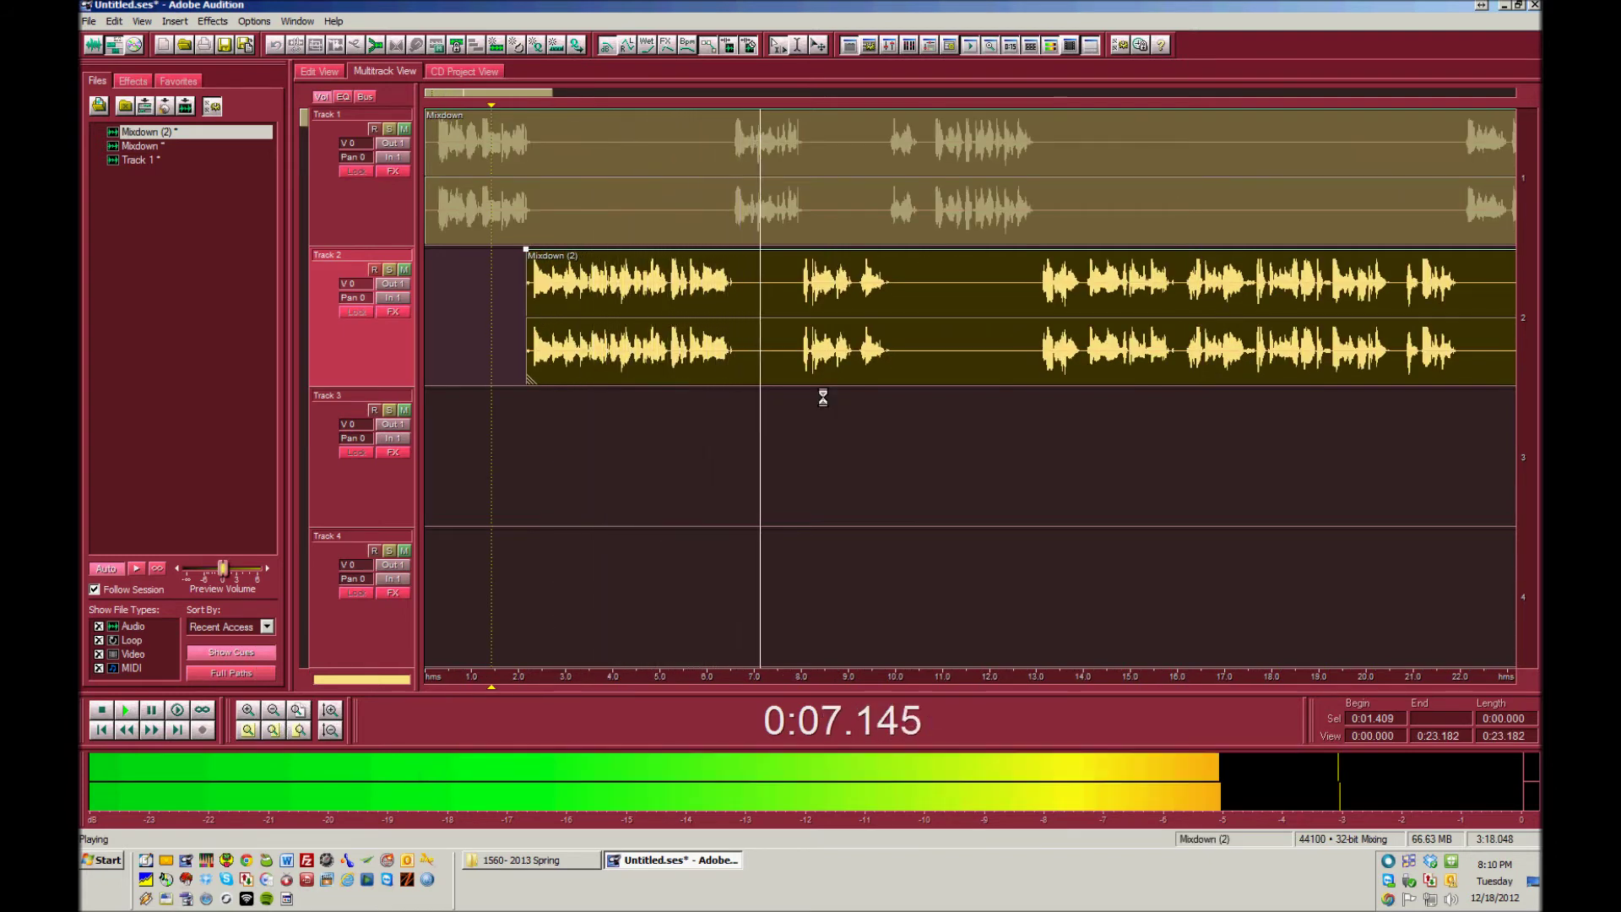
key("space")
left_click(296, 728)
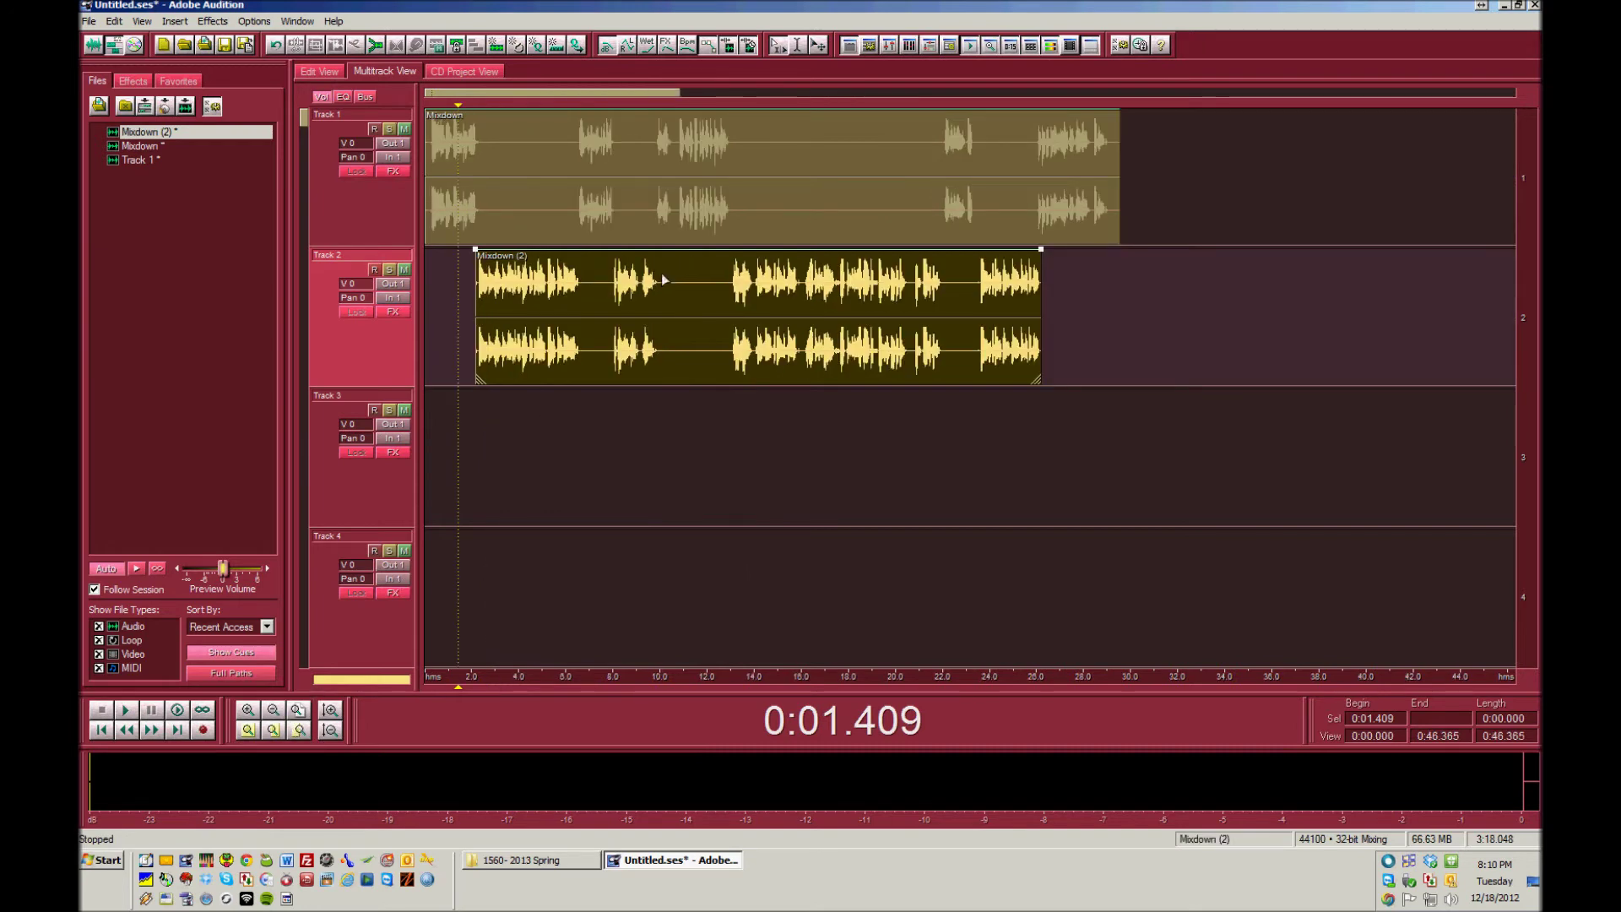
Step: Open the Track 1 Mixdown clip's waveform for editing and place the cursor in the first silent stretch at about 5.45 s
left_click(521, 127)
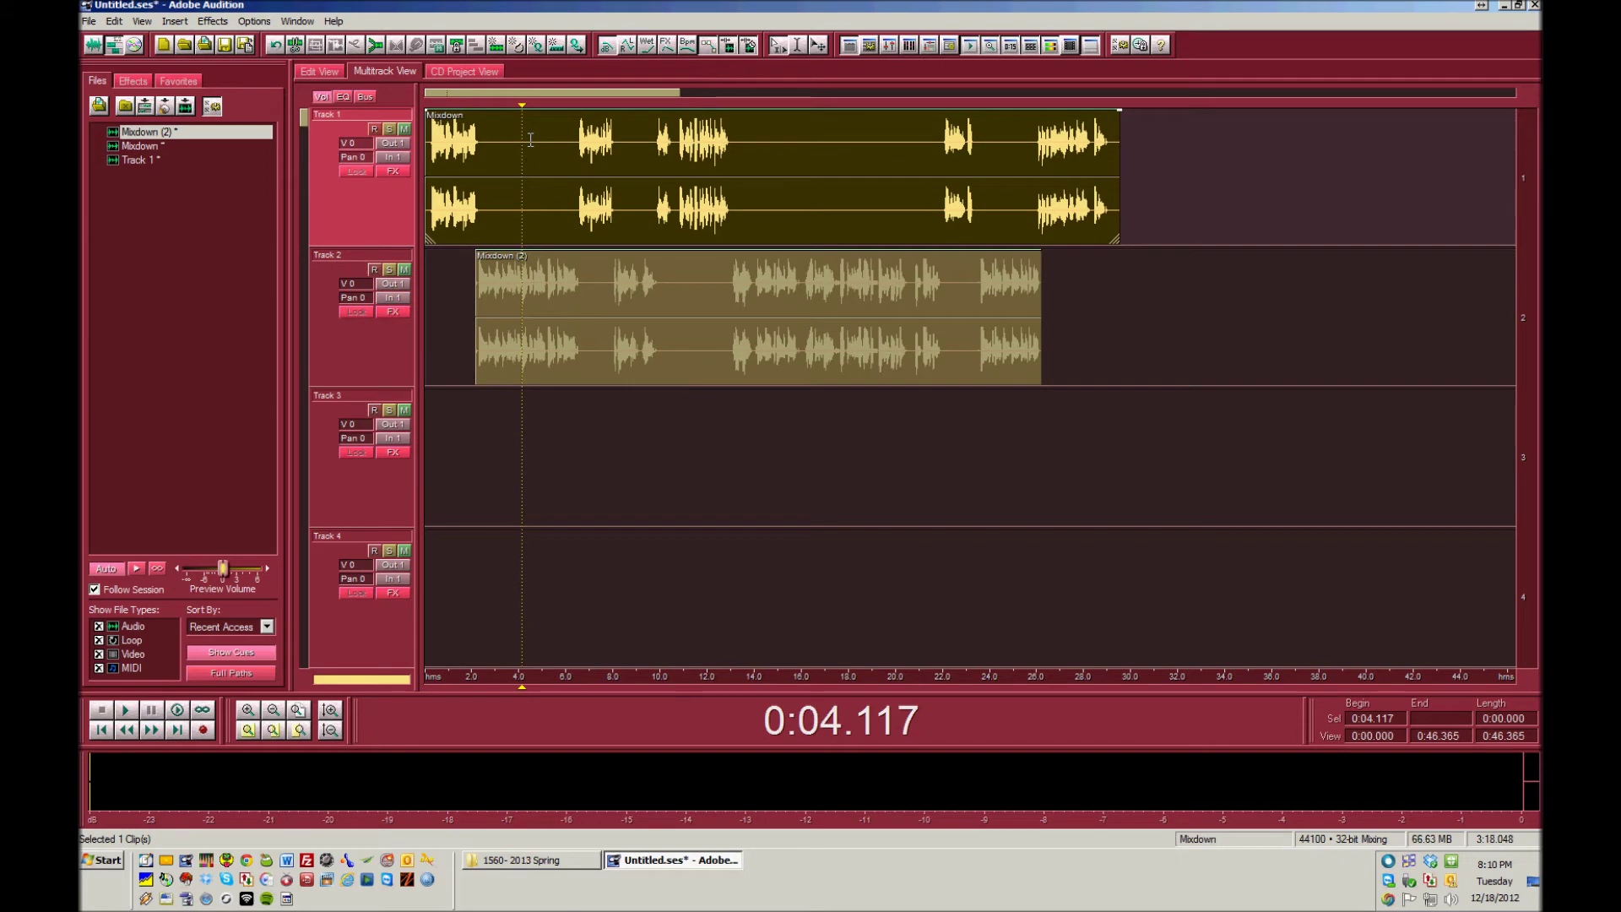
double_click(607, 153)
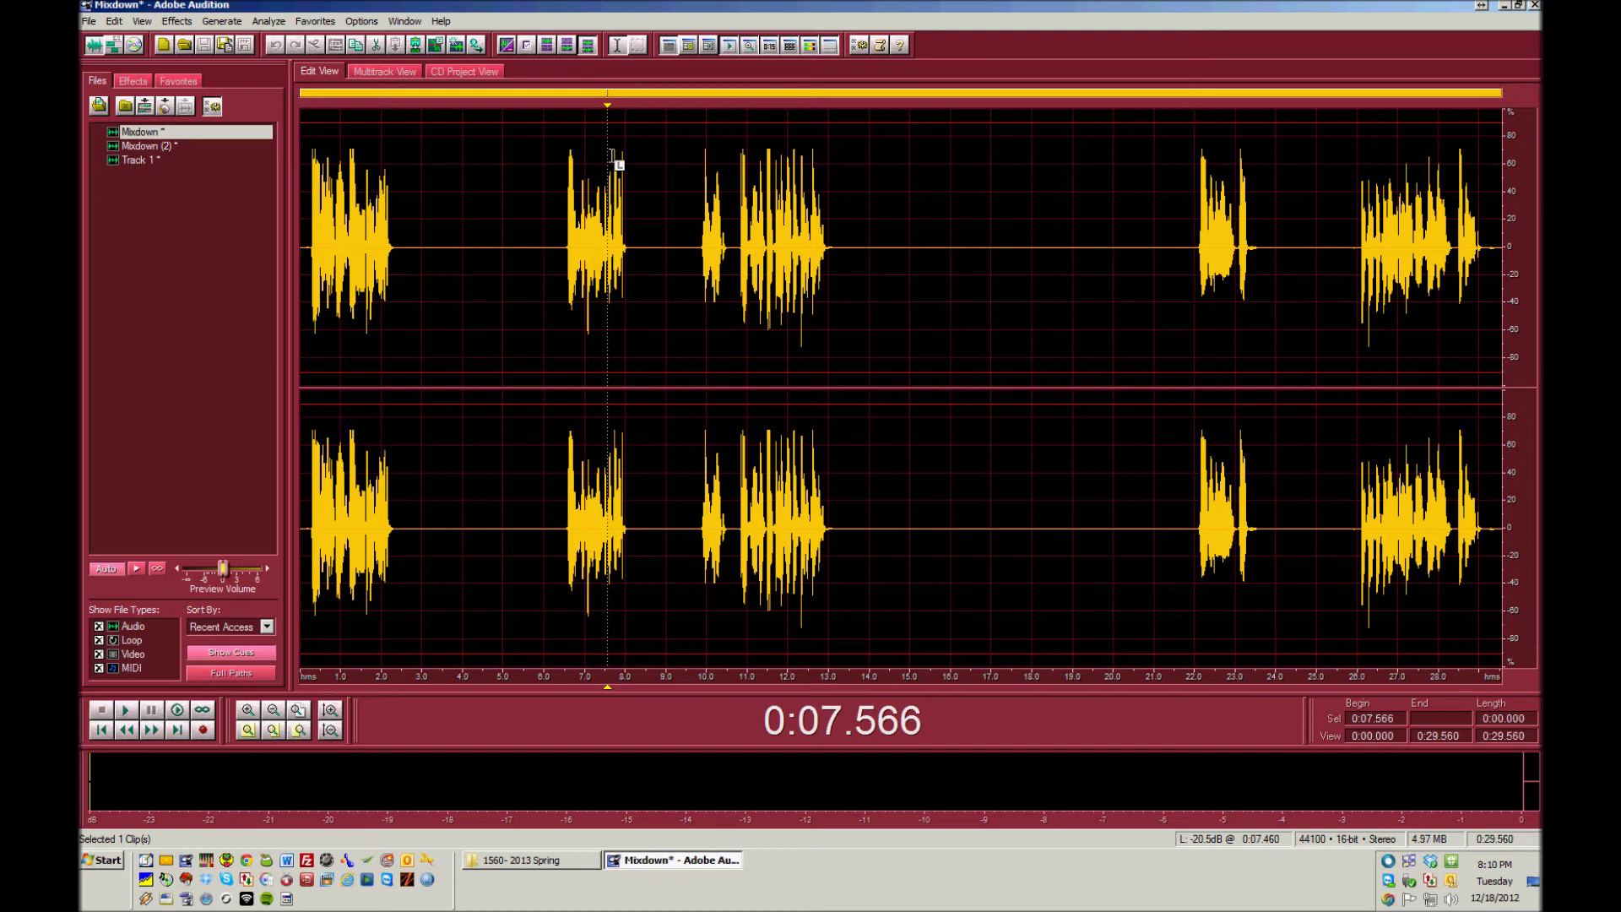
left_click(521, 237)
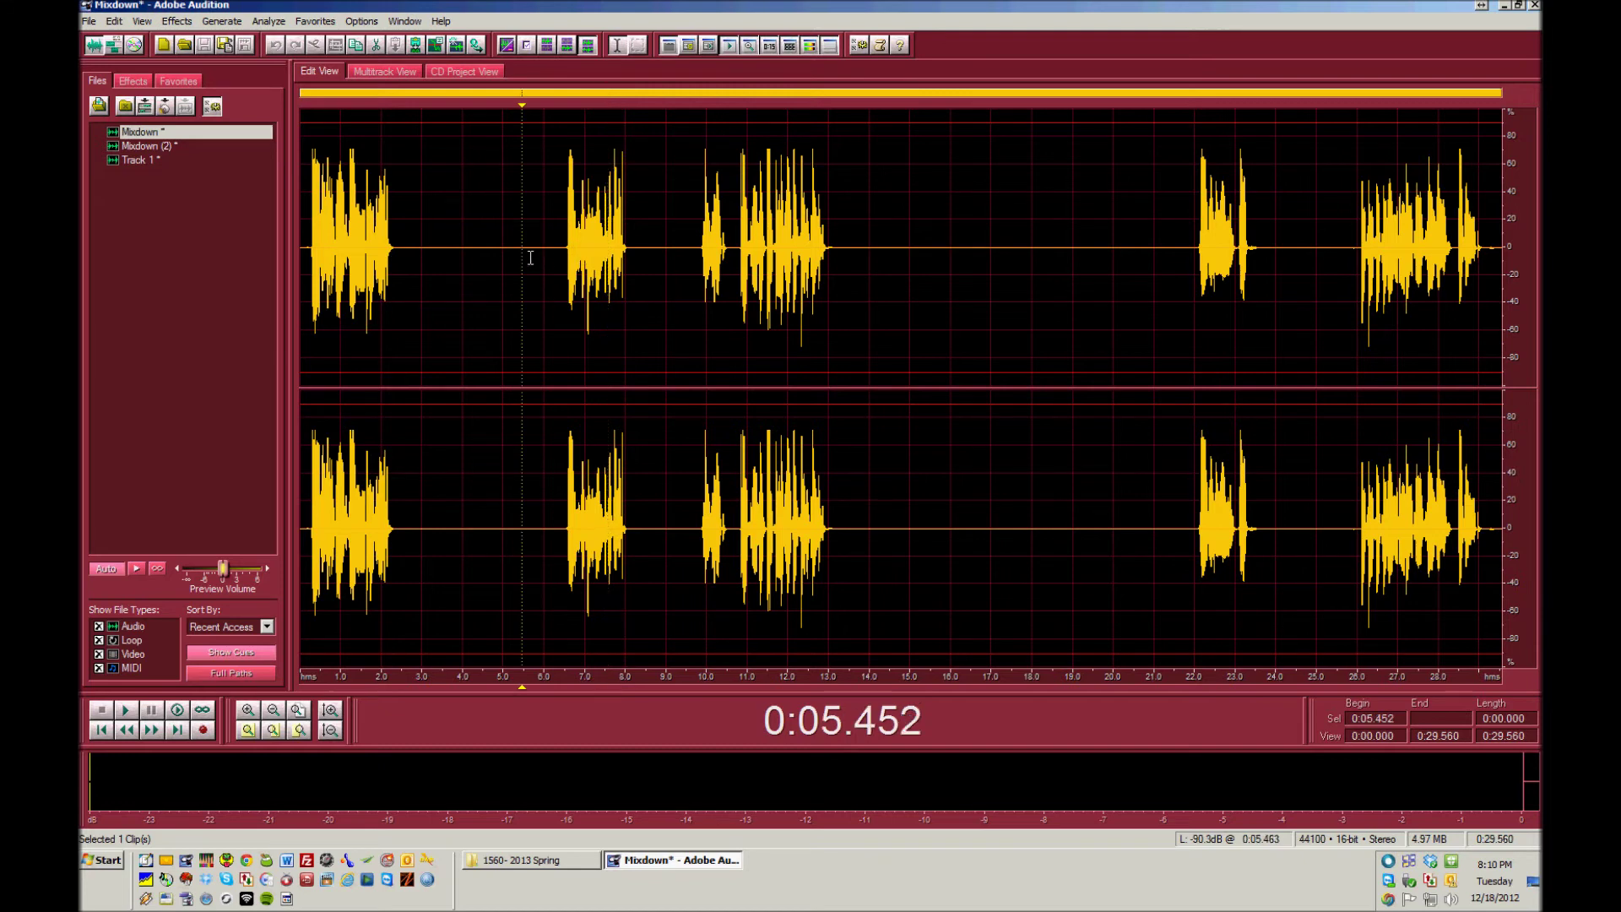
Step: Apply the Chorus effect with the Electro-Vibe preset to the entire Mixdown waveform and play its beginning
key("ctrl+a")
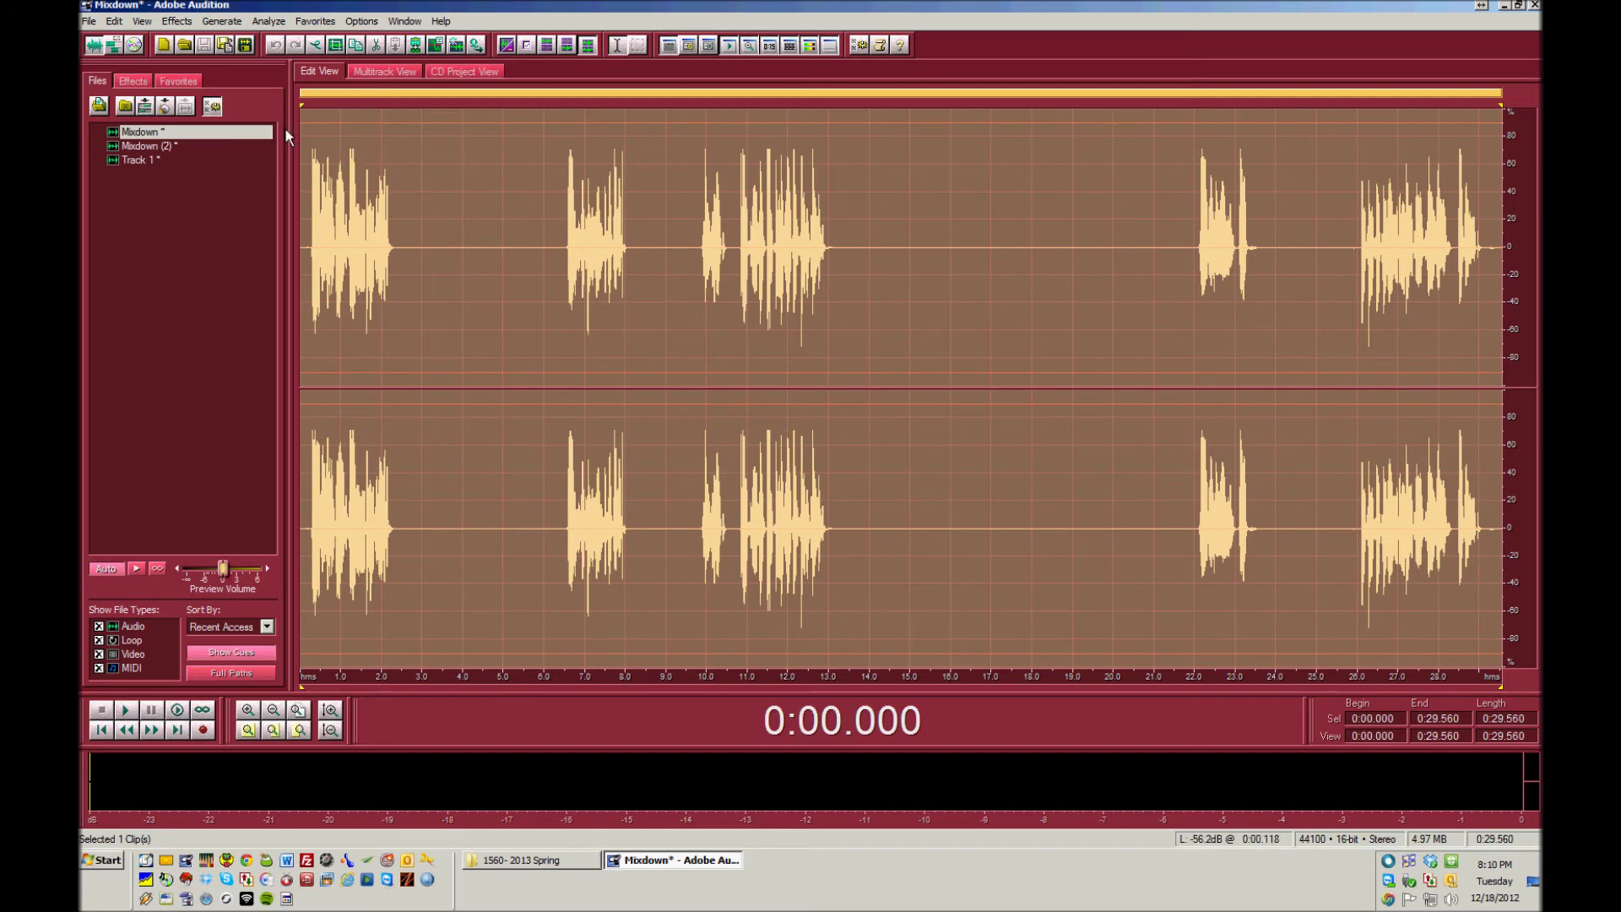
left_click(178, 24)
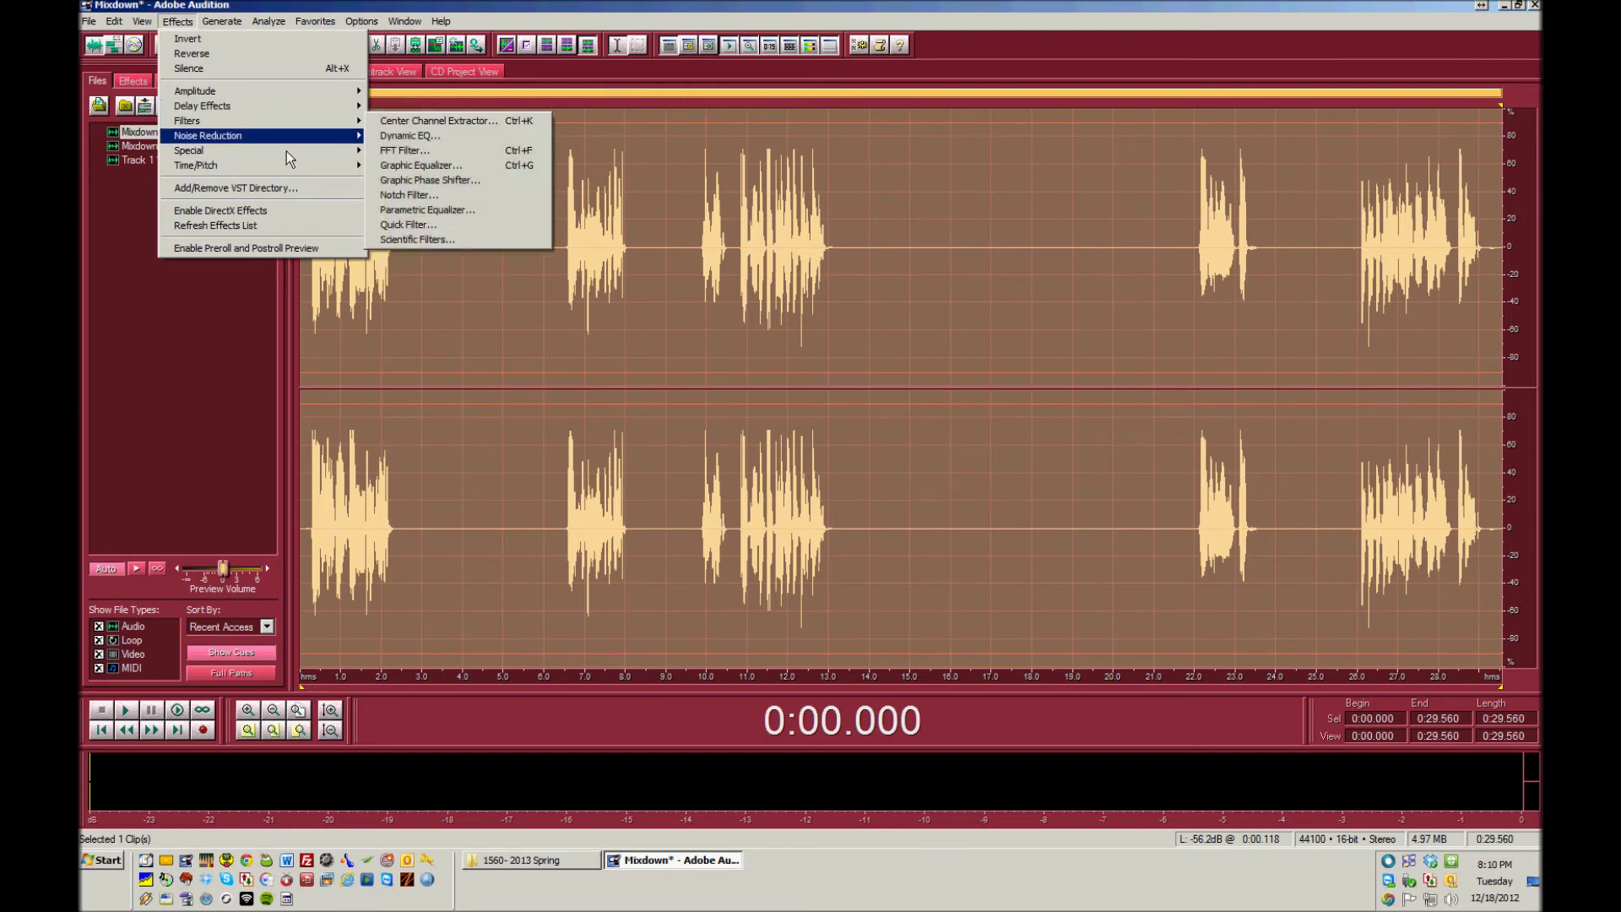
mouse_move(295, 113)
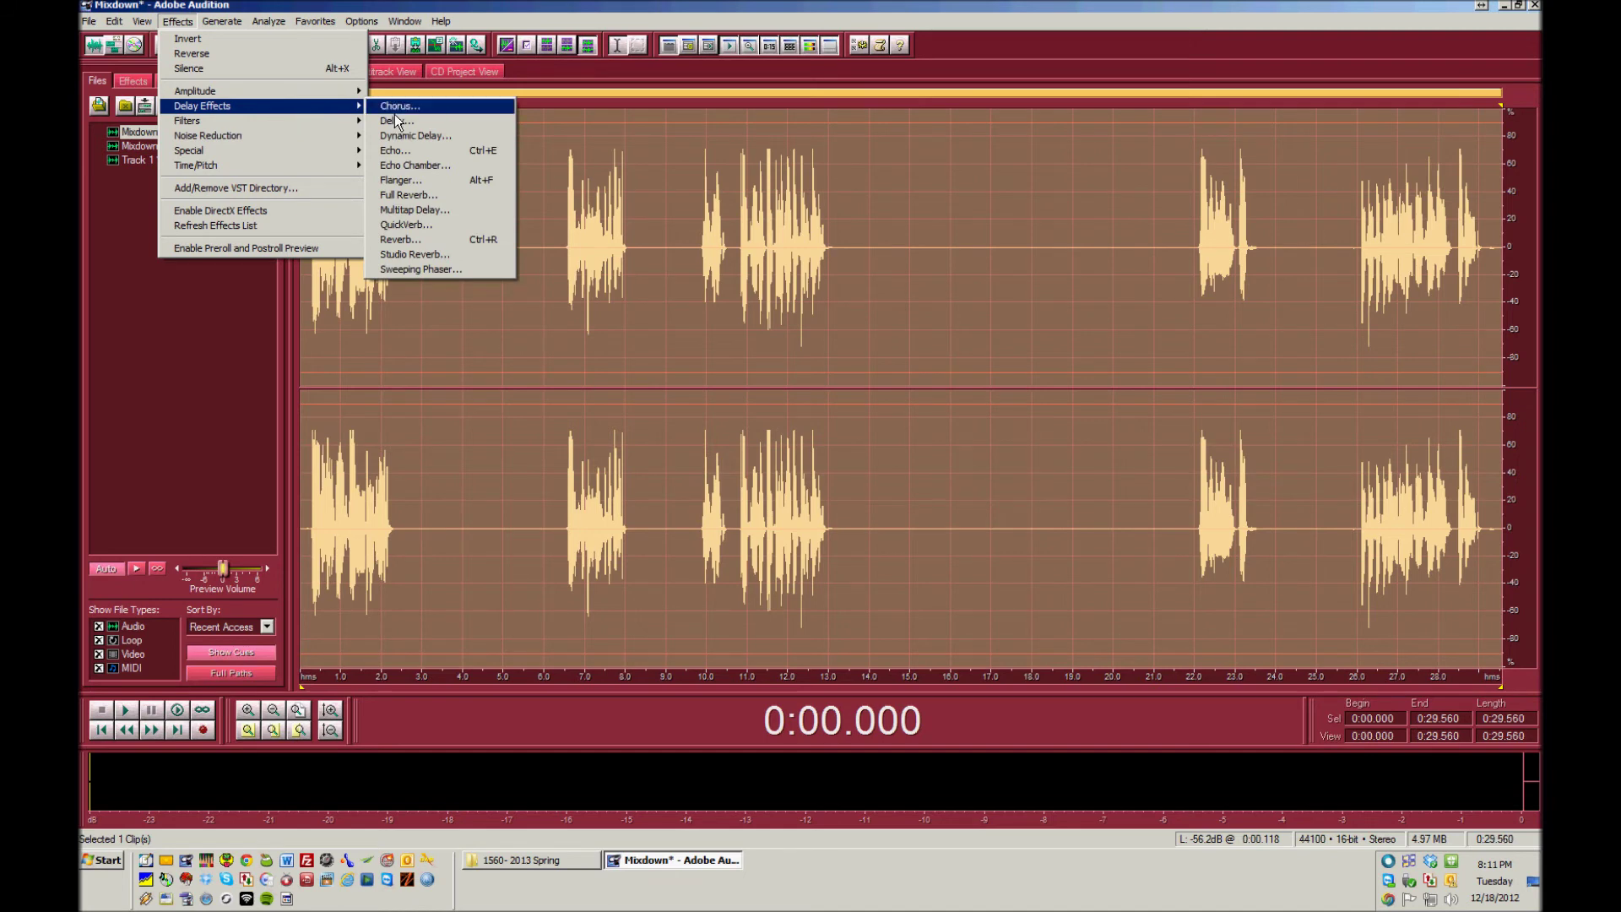
left_click(432, 109)
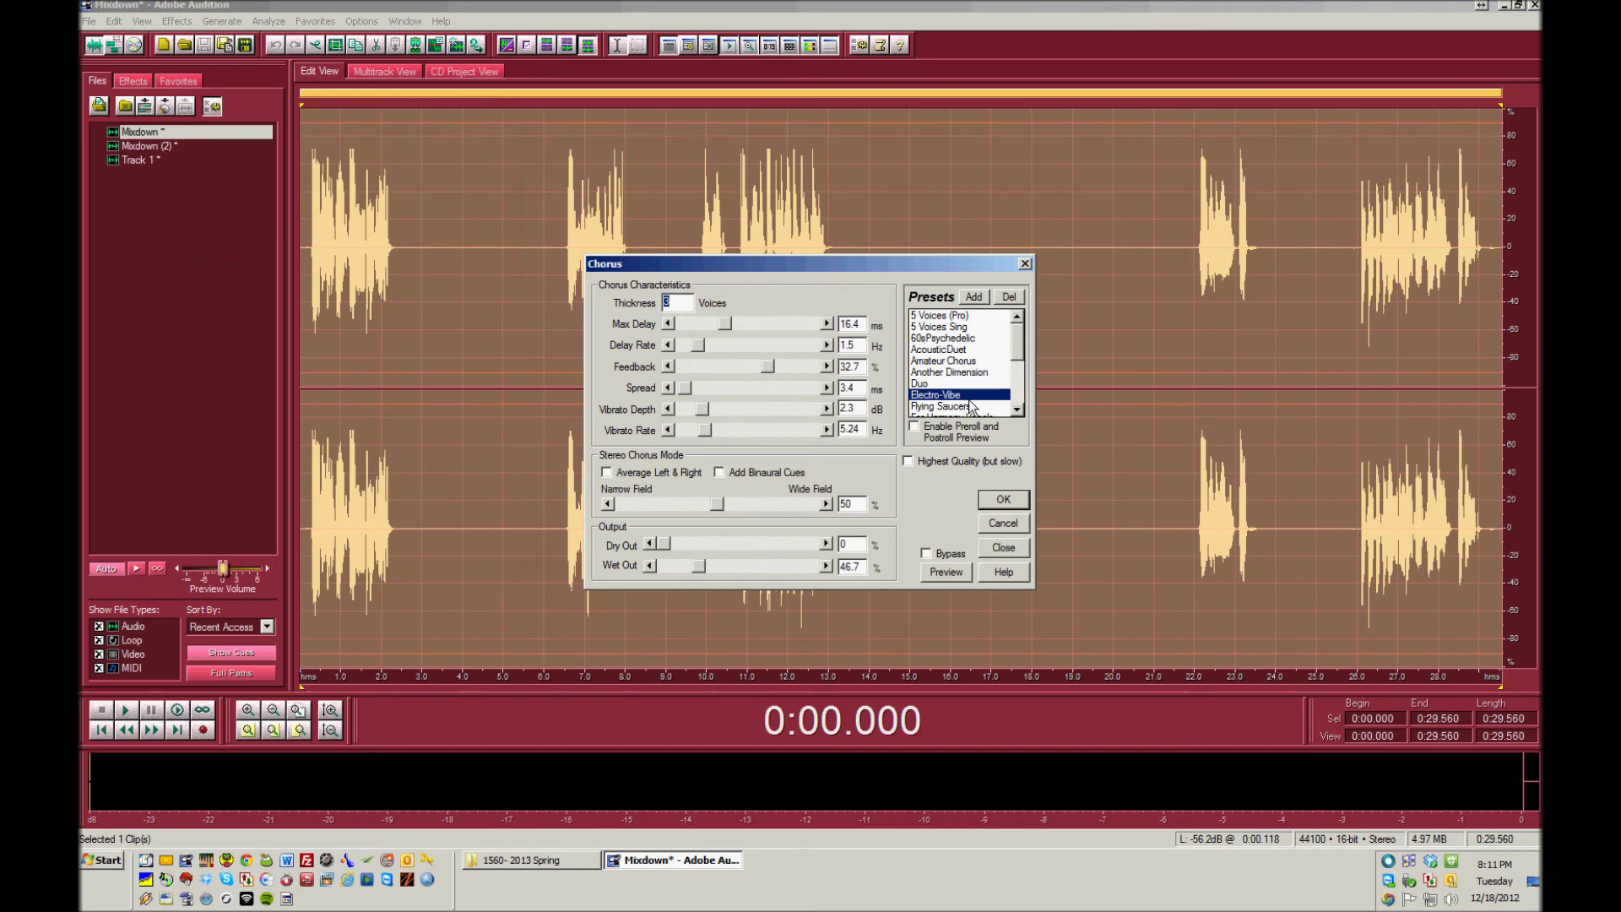
left_click(1010, 503)
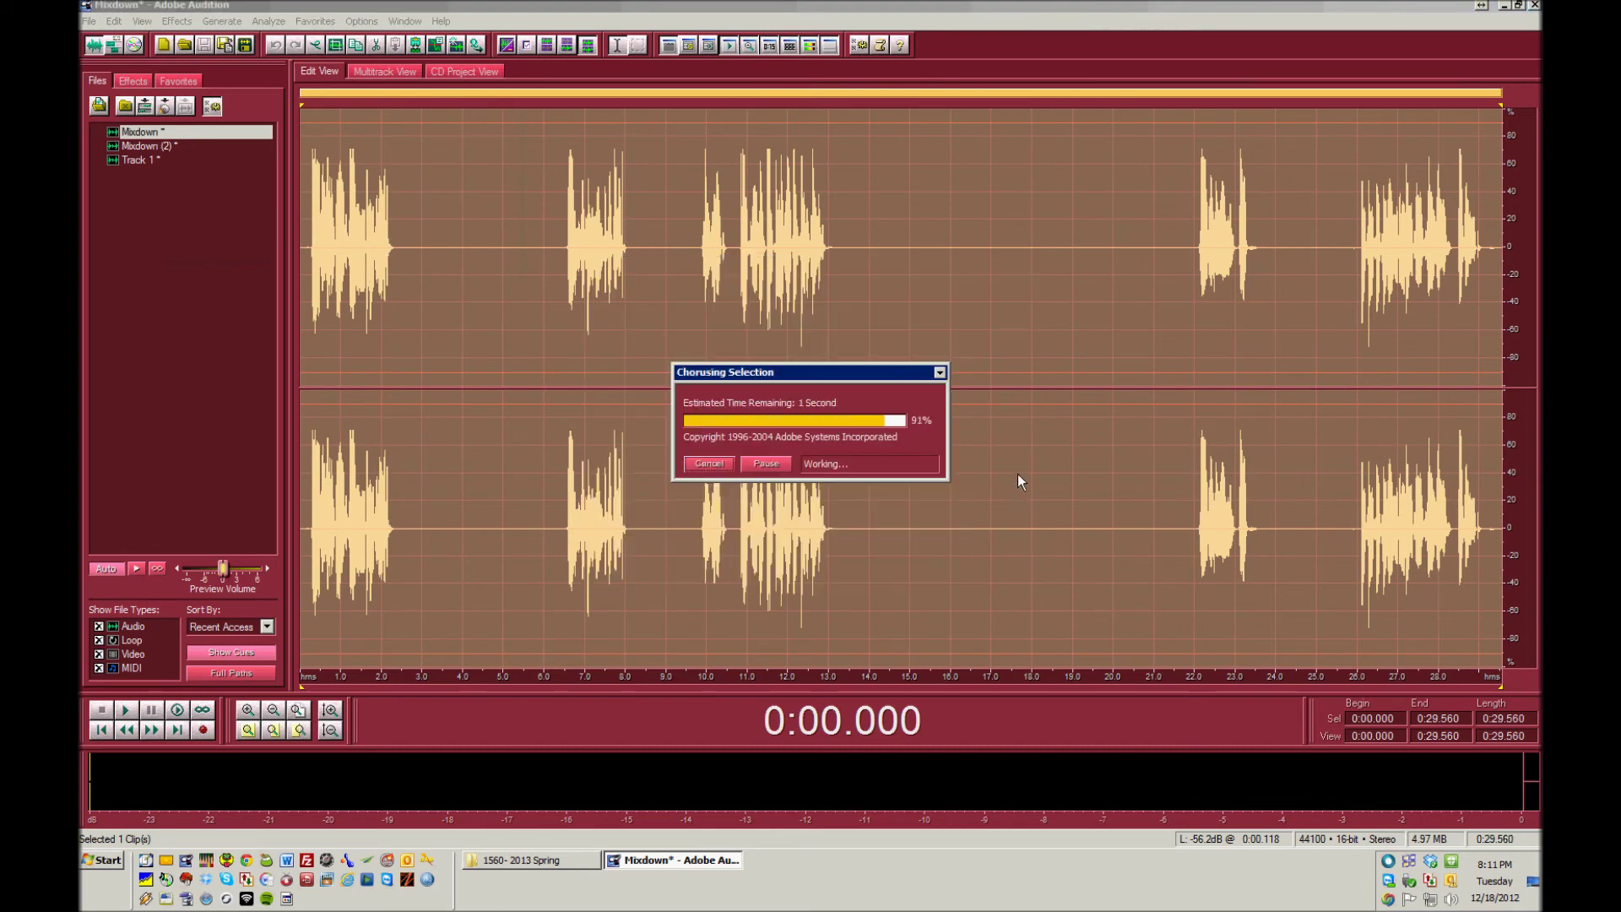
key("space")
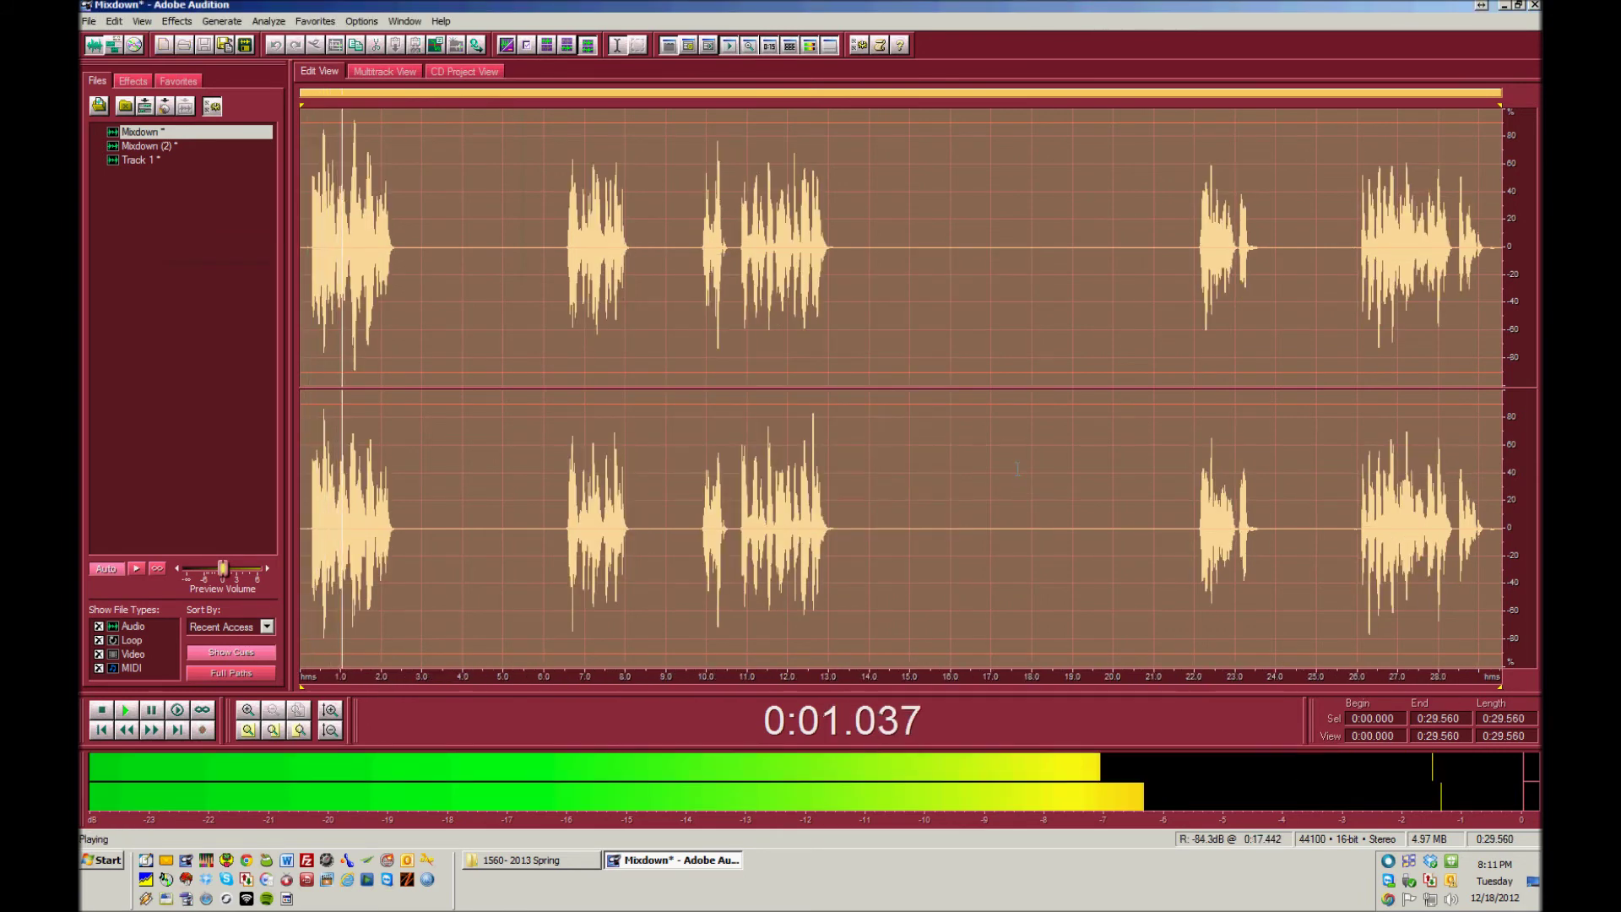
key("space")
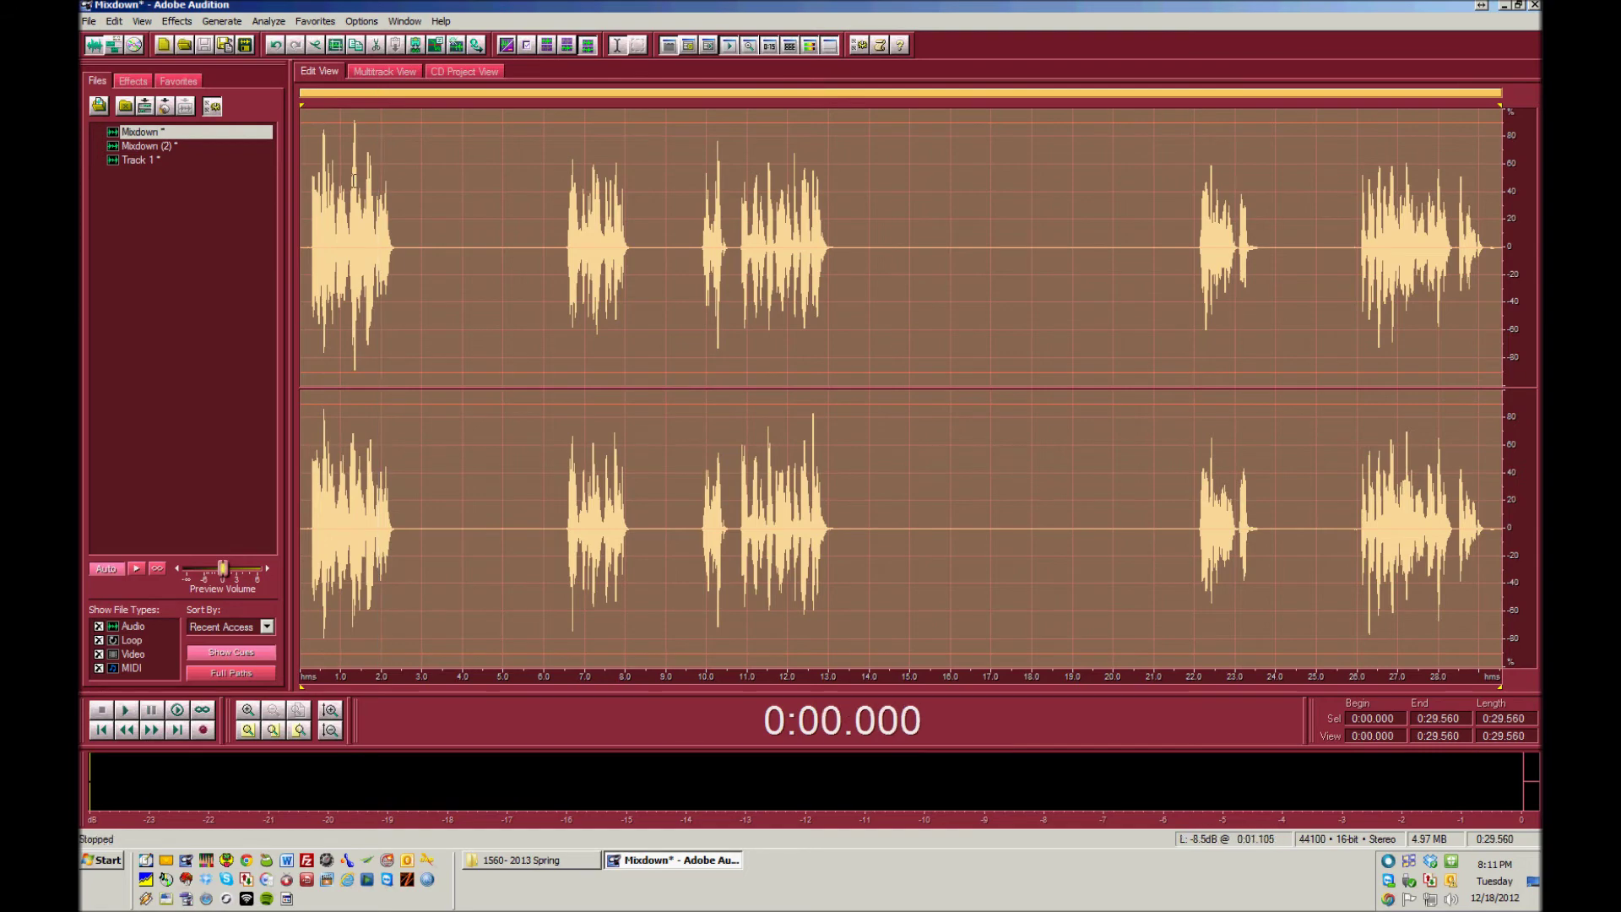
Step: Return to the multitrack session and open the Track 2 Mixdown (2) clip's waveform for editing
left_click(384, 72)
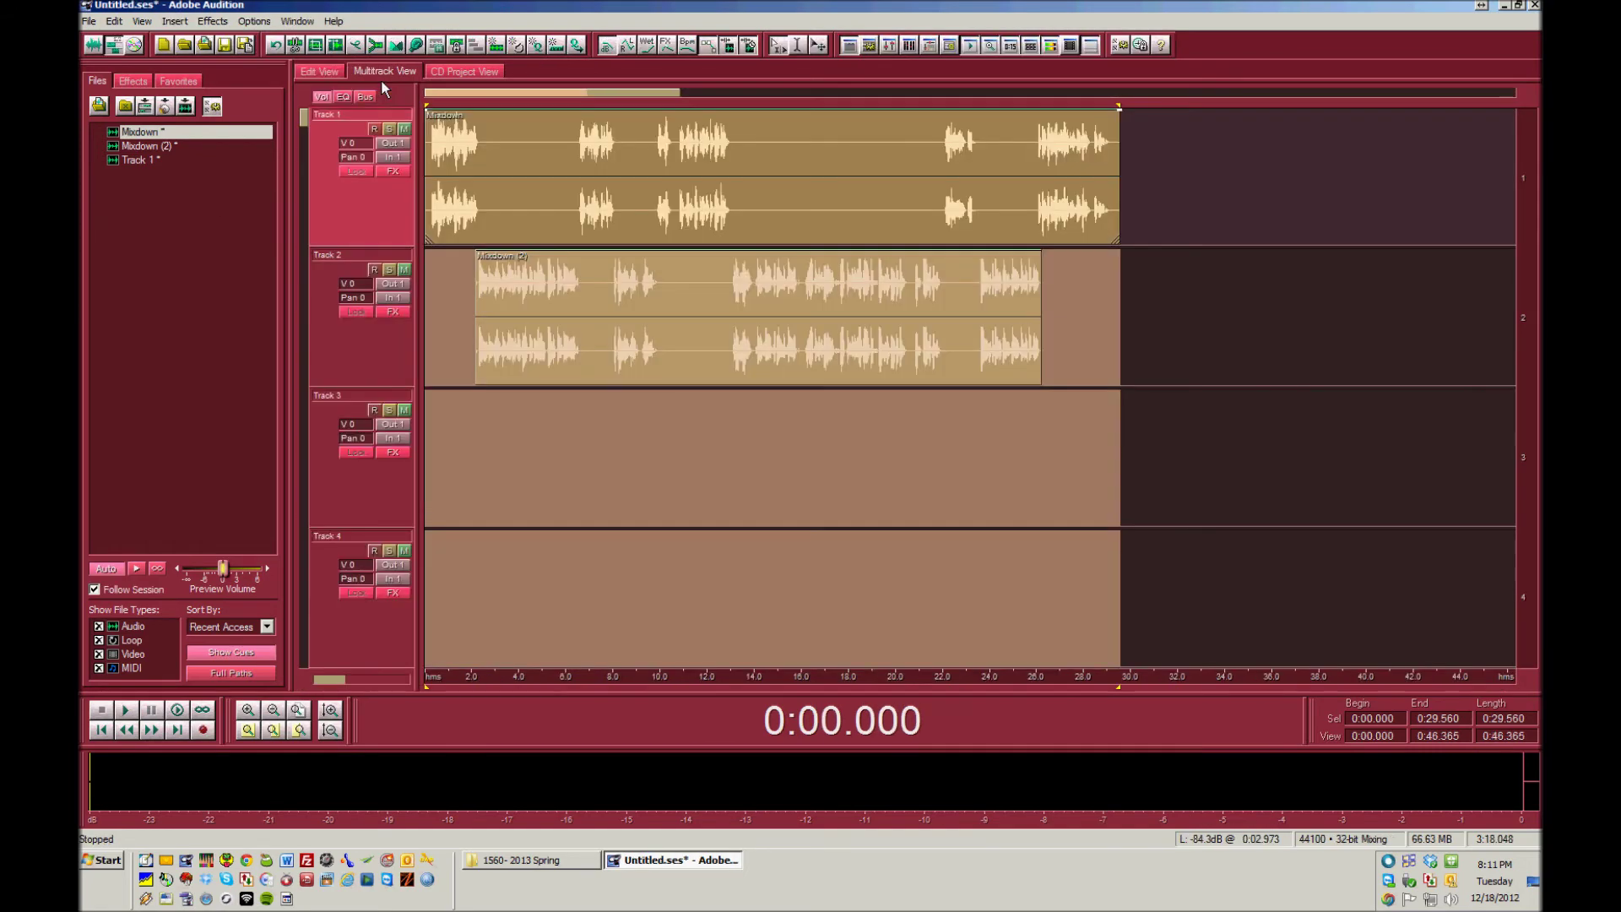
left_click(609, 313)
double_click(549, 331)
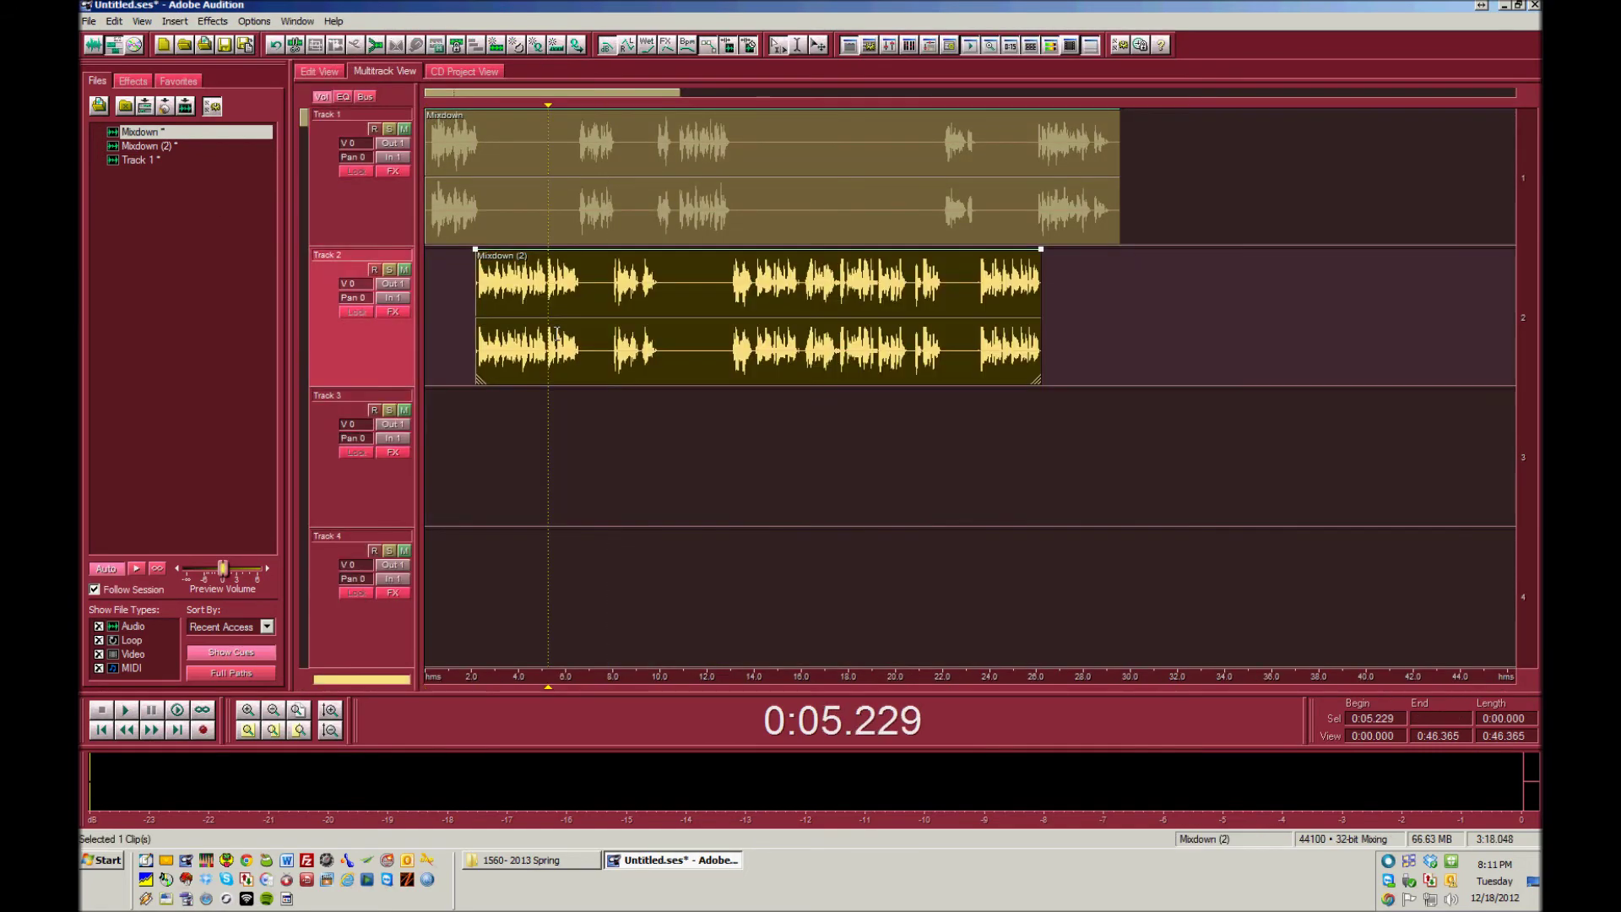
key("space")
key("space")
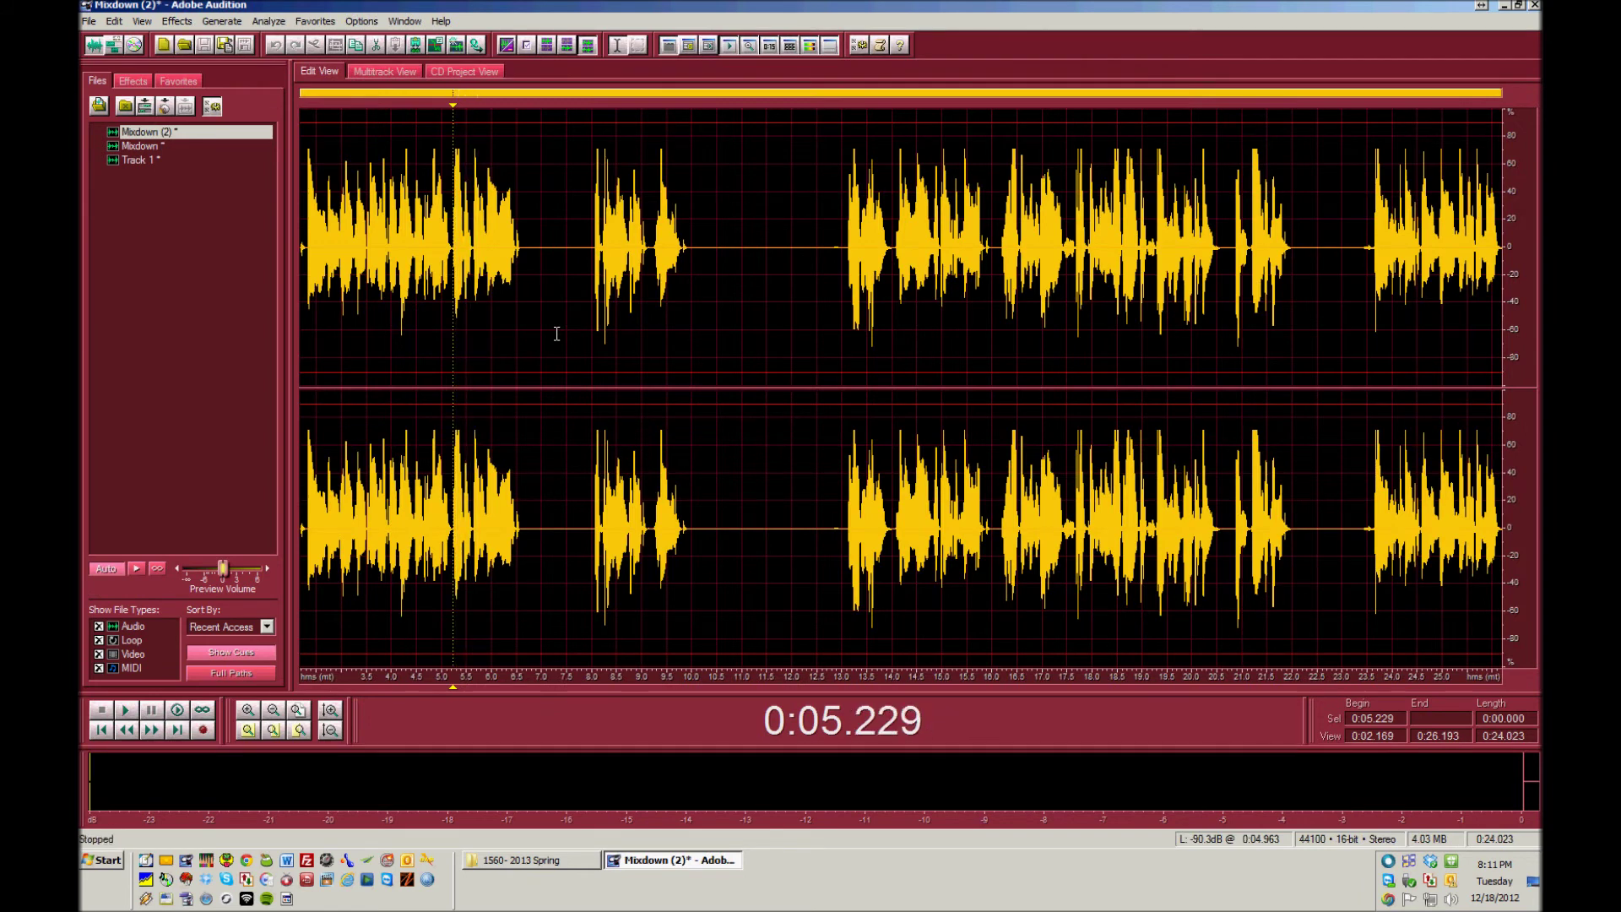
Step: Select the entire Mixdown (2) waveform and apply the FFT Filter with the "z sd" preset
double_click(556, 333)
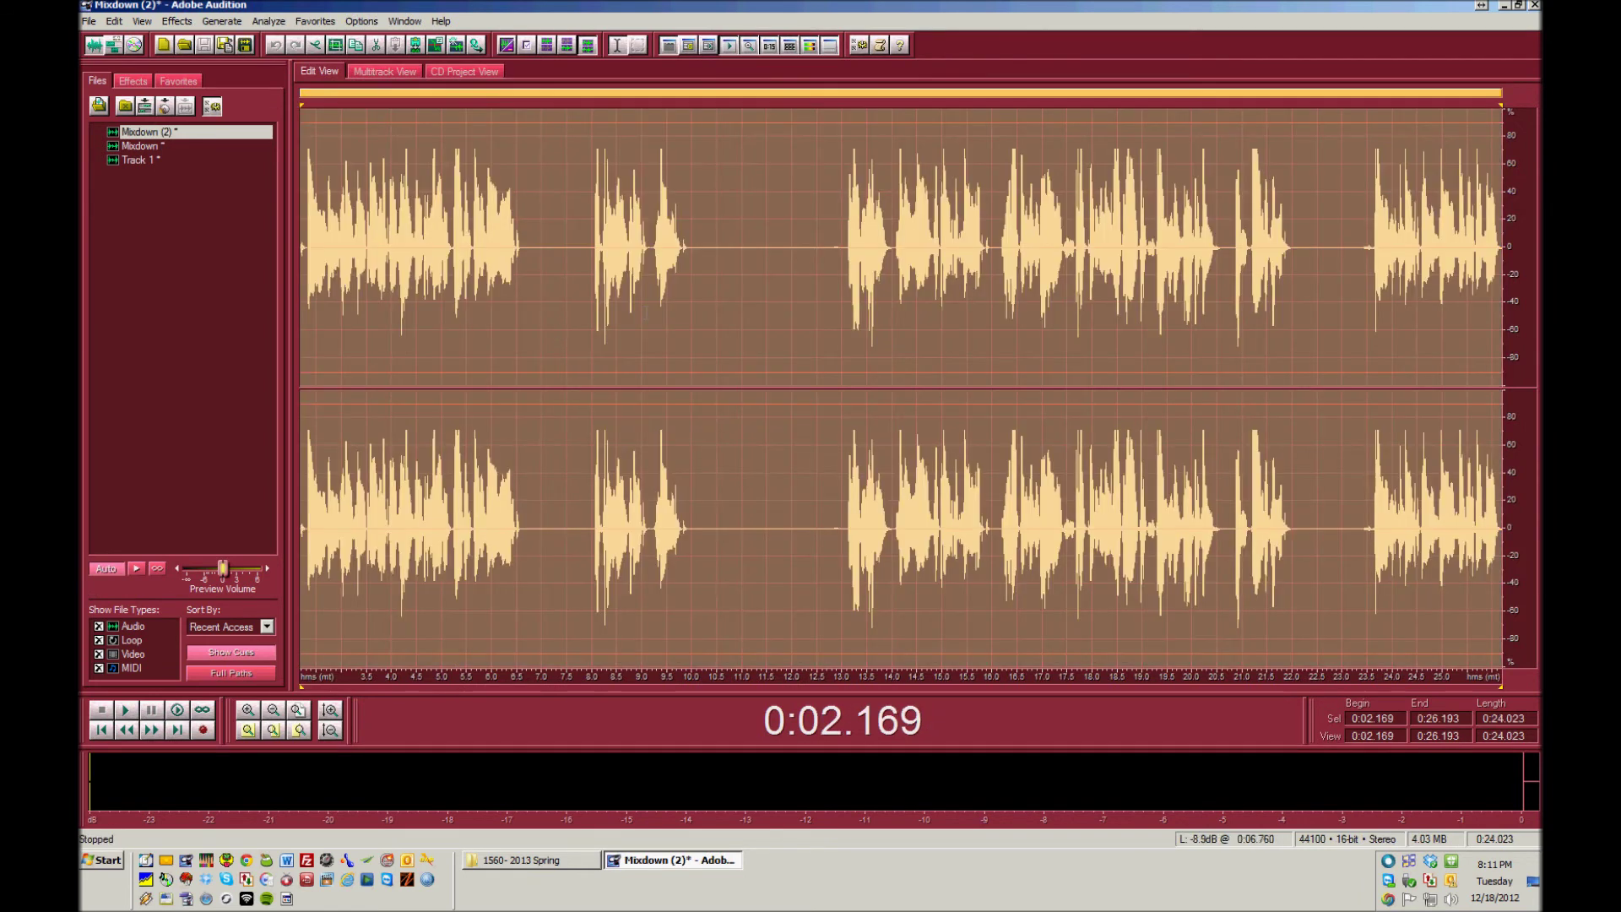
left_click(190, 23)
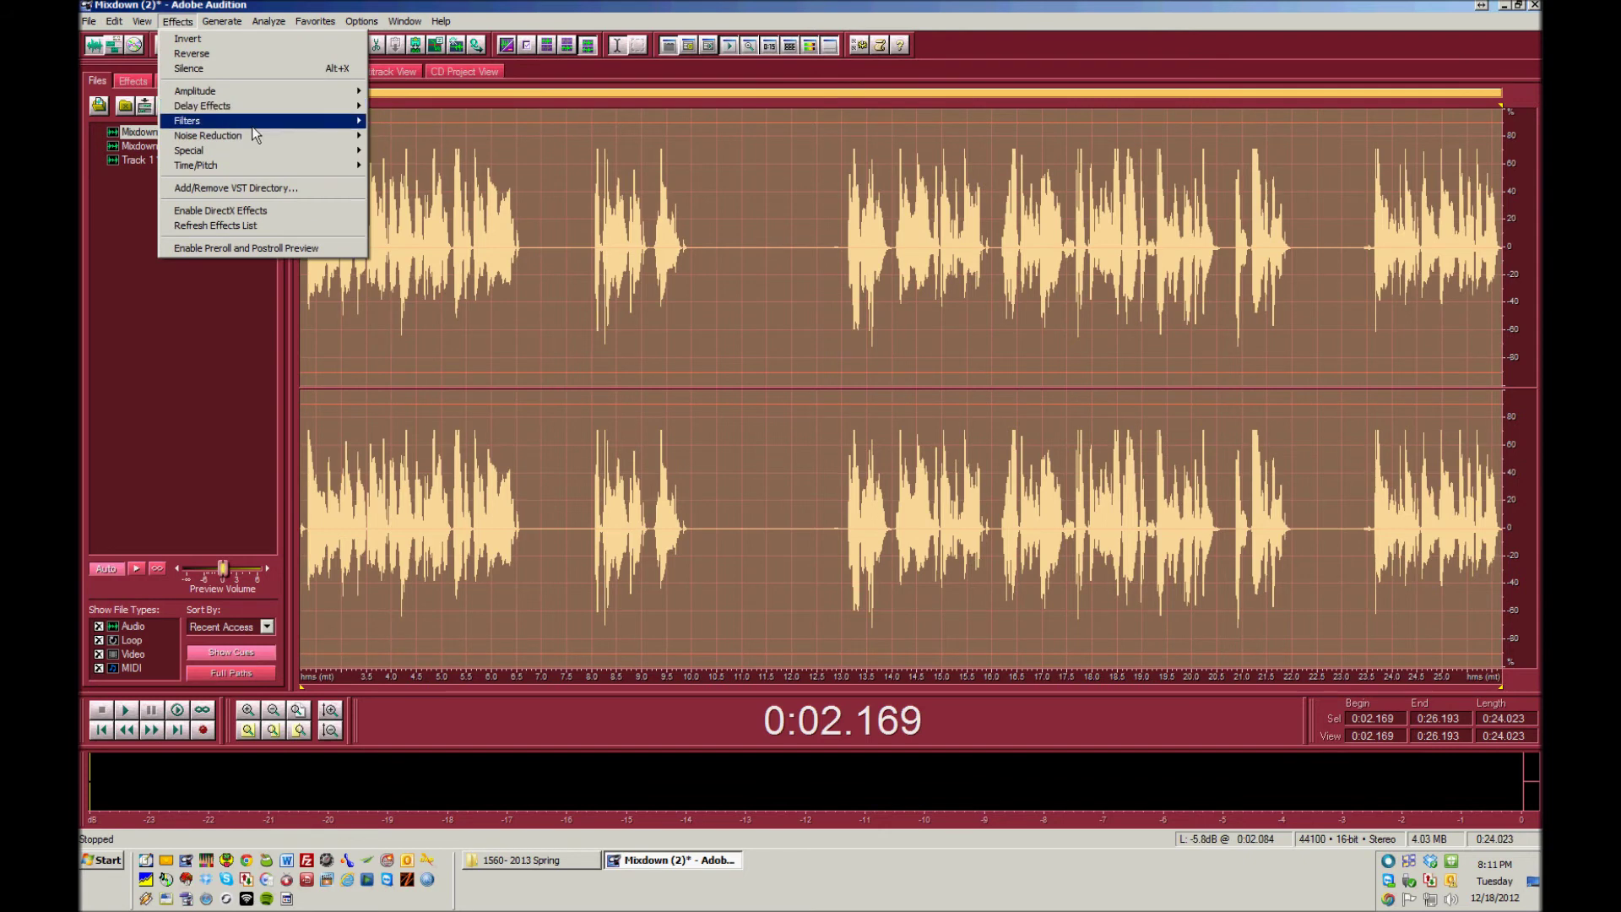
mouse_move(252, 123)
left_click(420, 155)
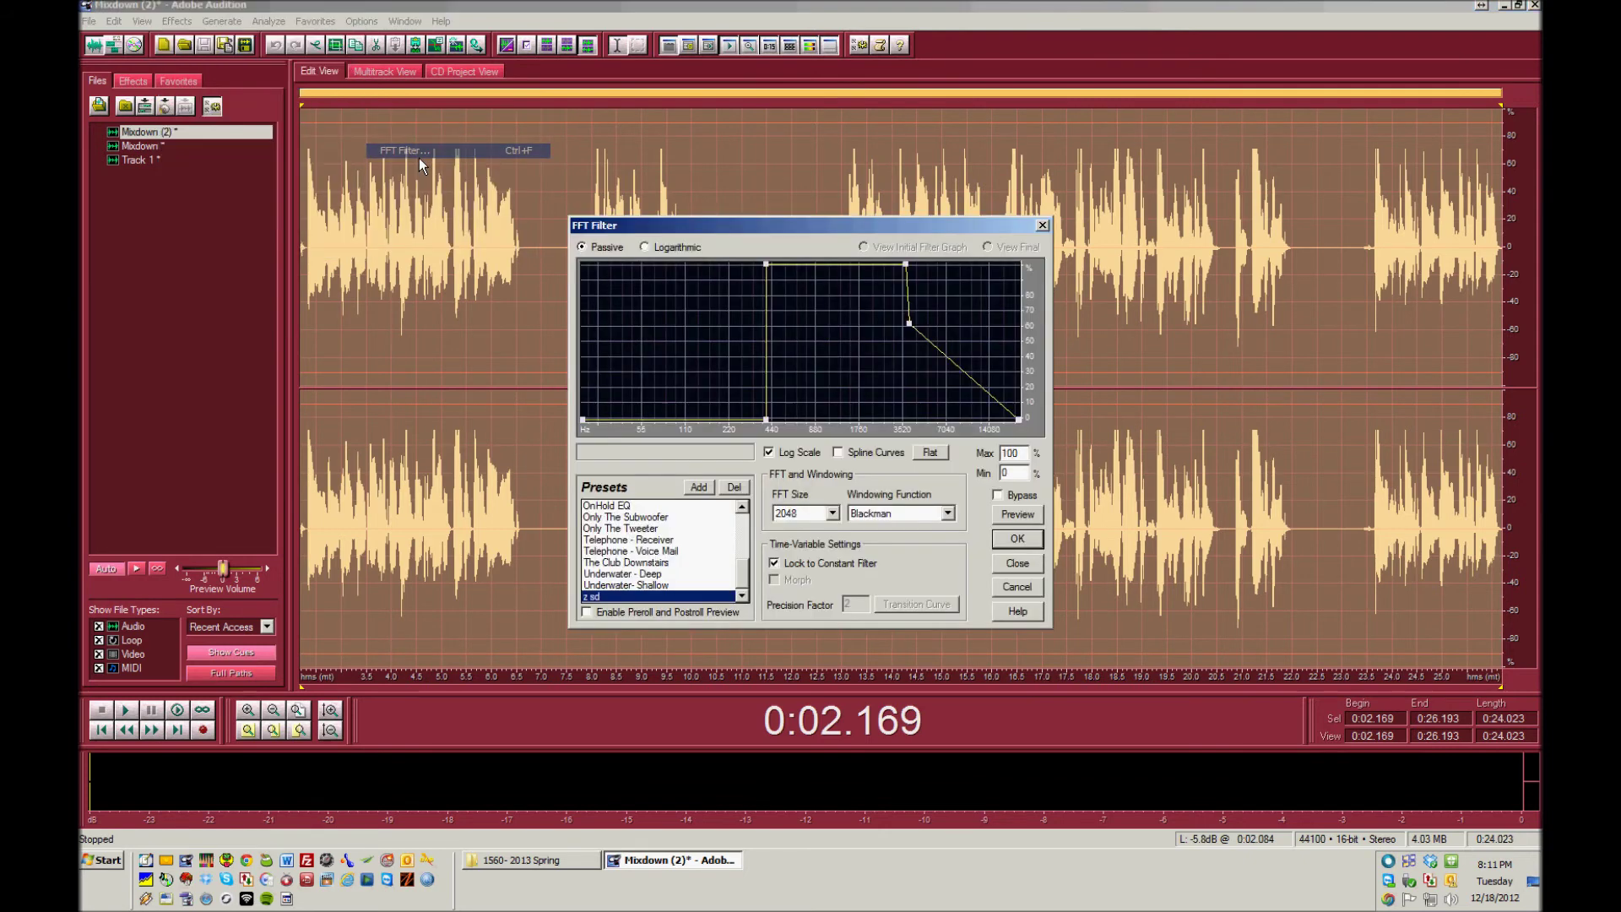
left_click(1027, 545)
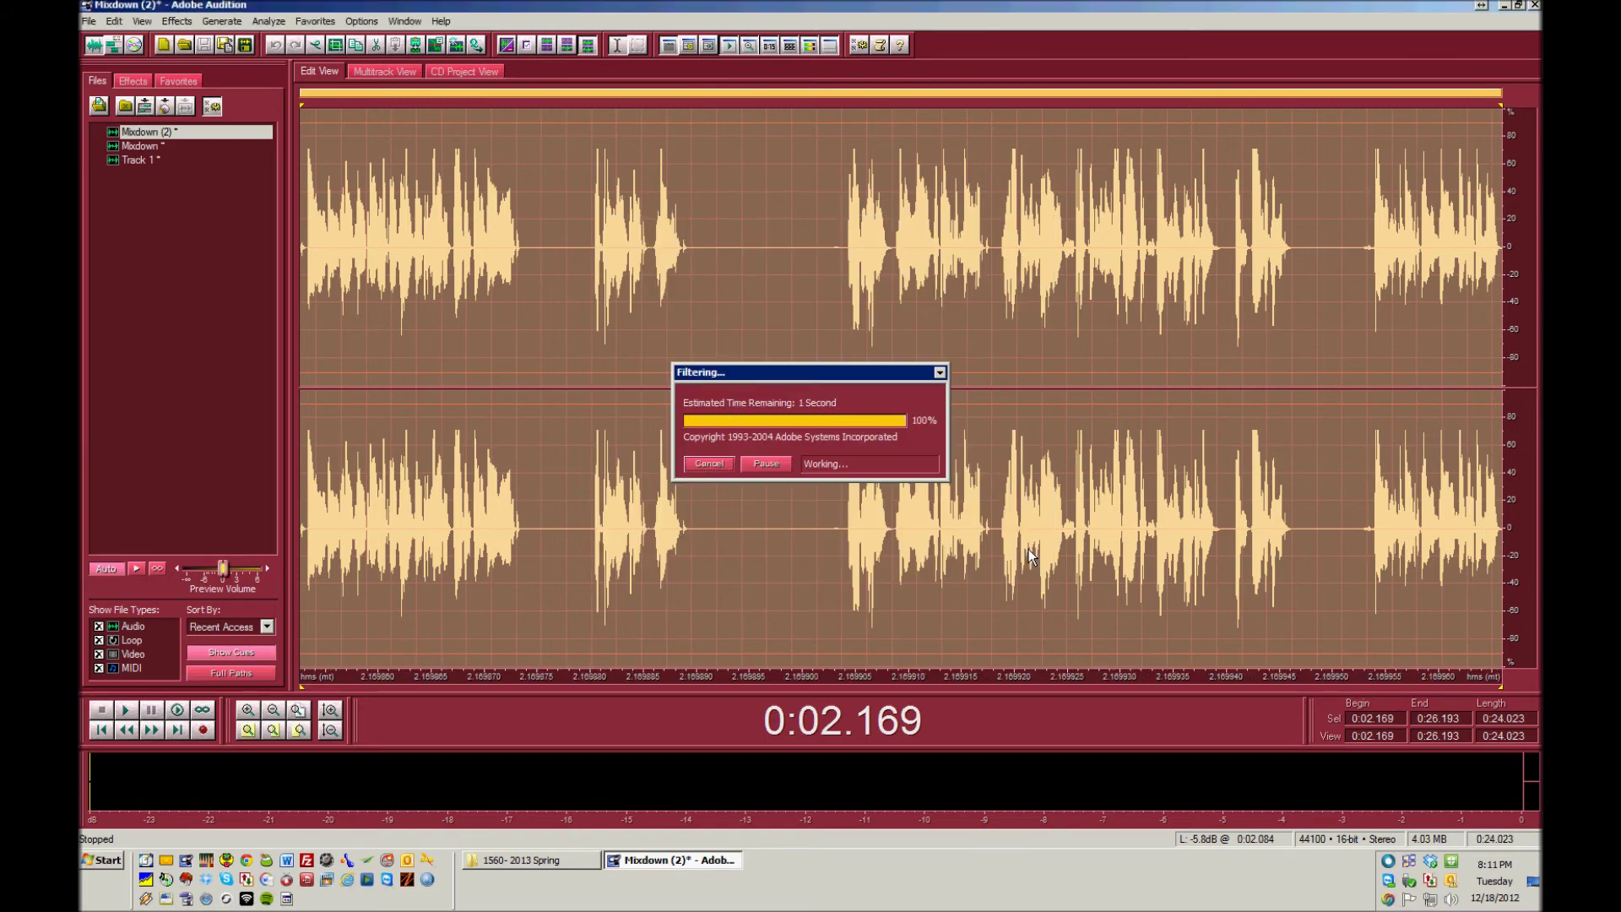
Step: Apply Hard Limiting with a 4 dB input boost to the Mixdown (2) waveform and play from about 14.28 s
left_click(178, 21)
mouse_move(226, 91)
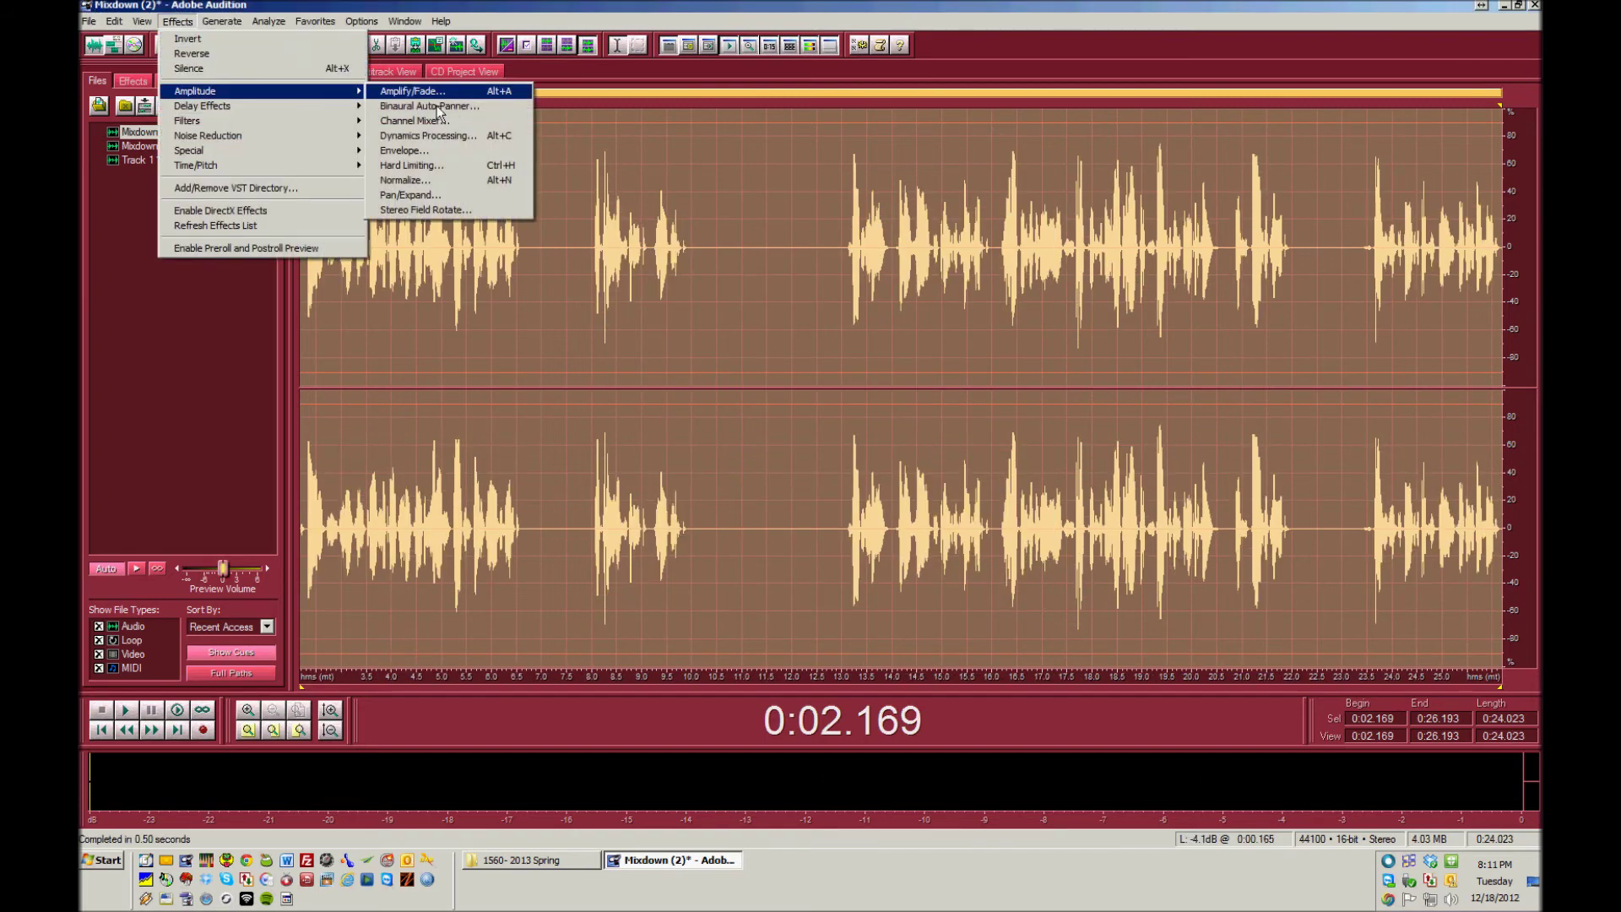
left_click(472, 167)
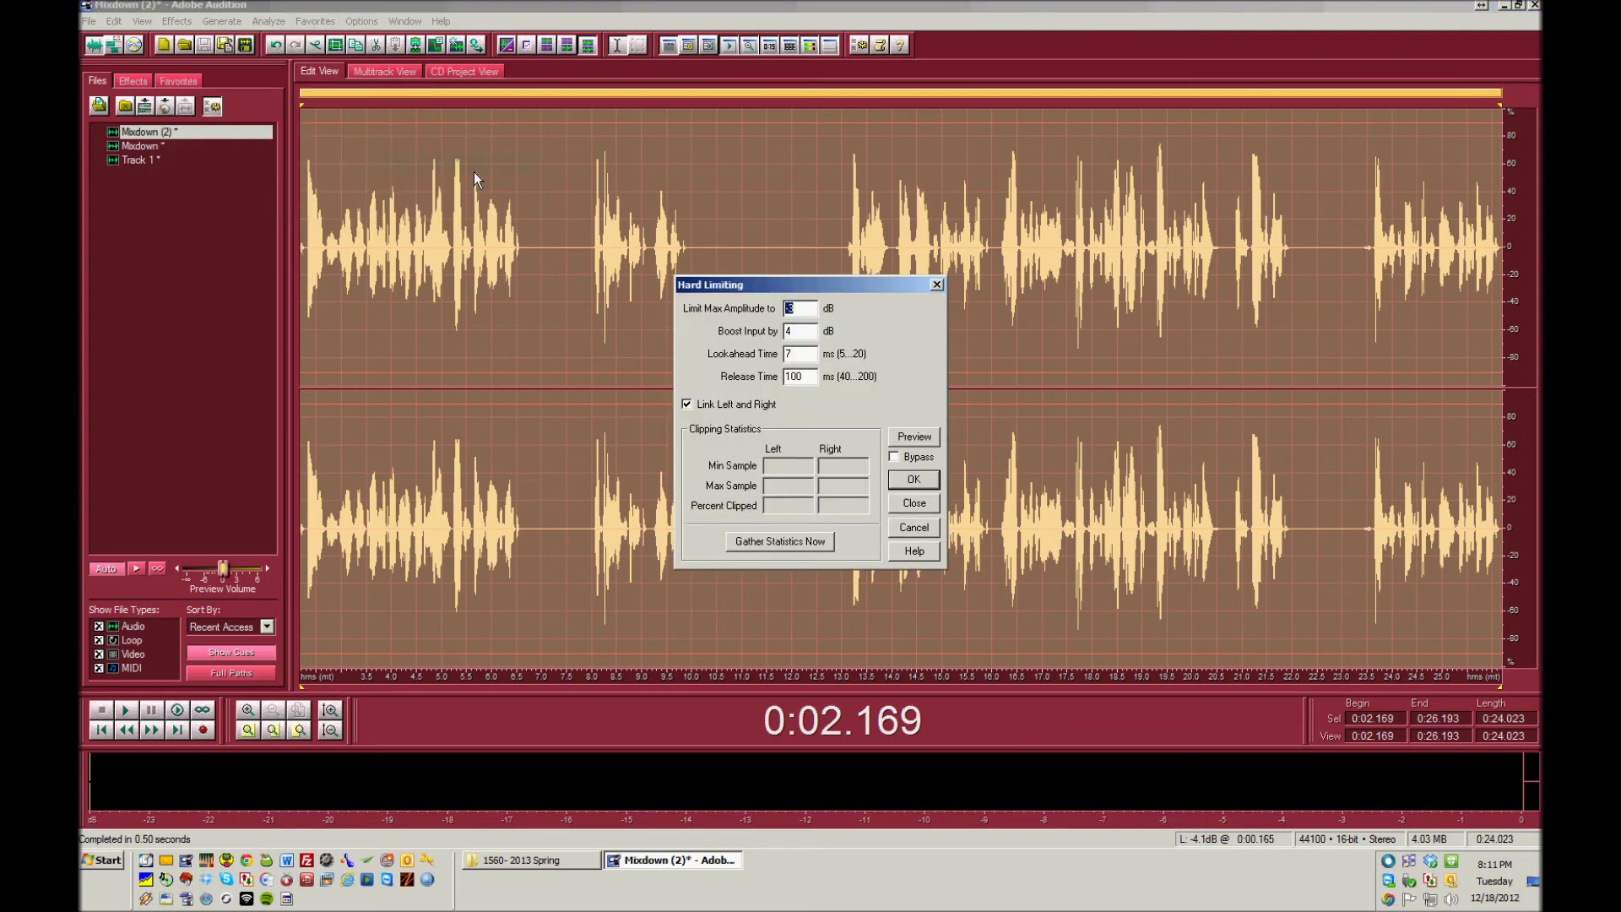
key("Return")
left_click(906, 279)
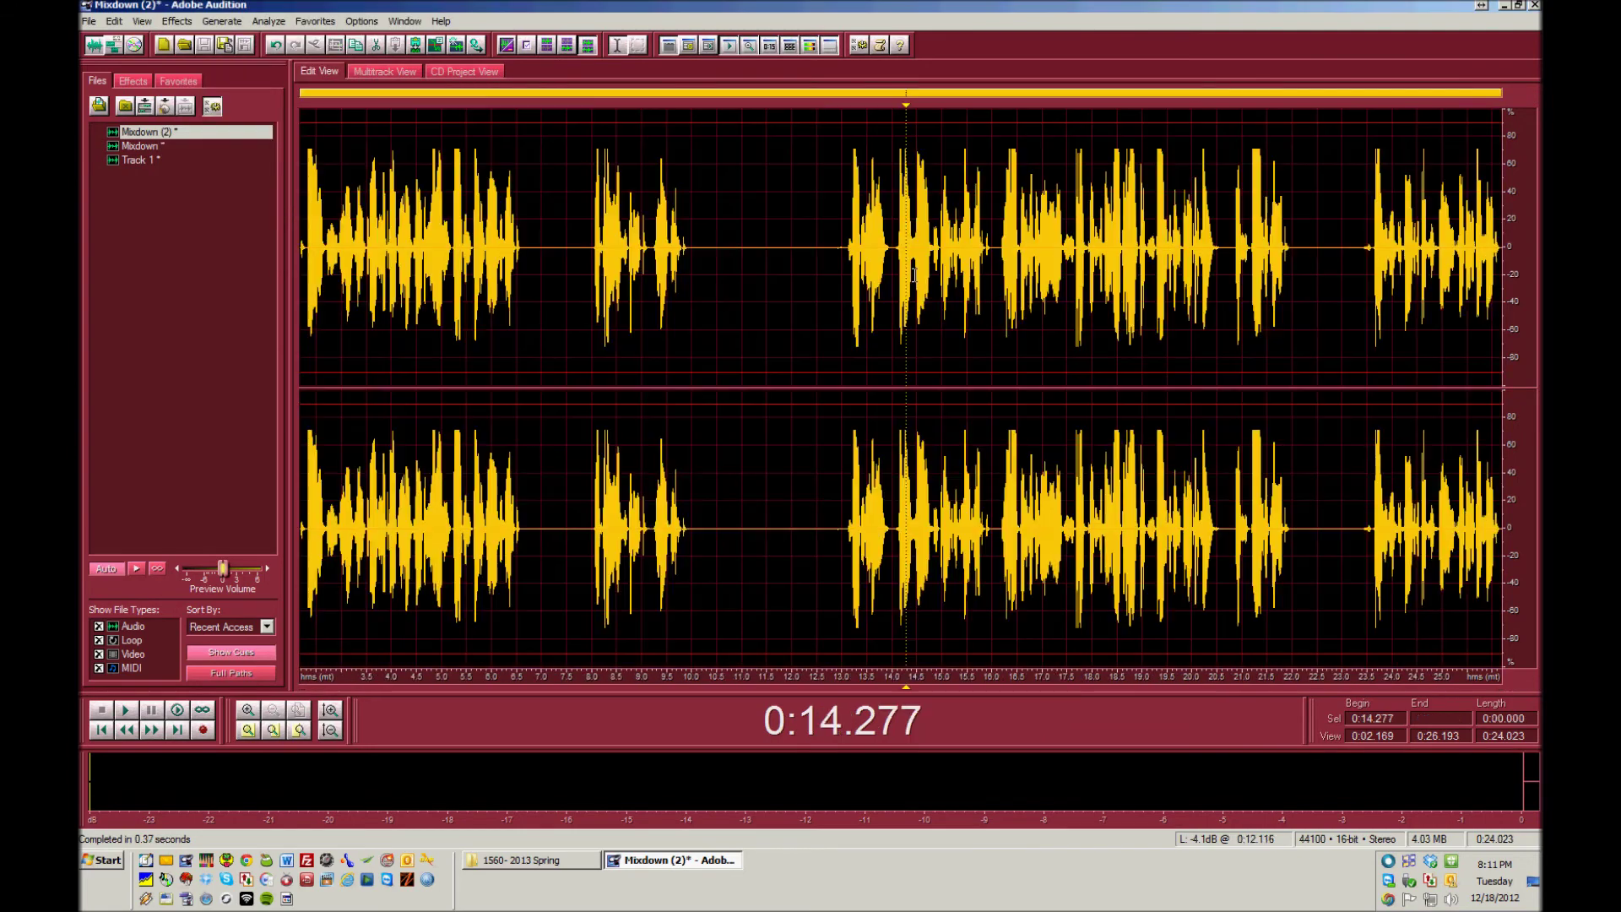
key("space")
key("space")
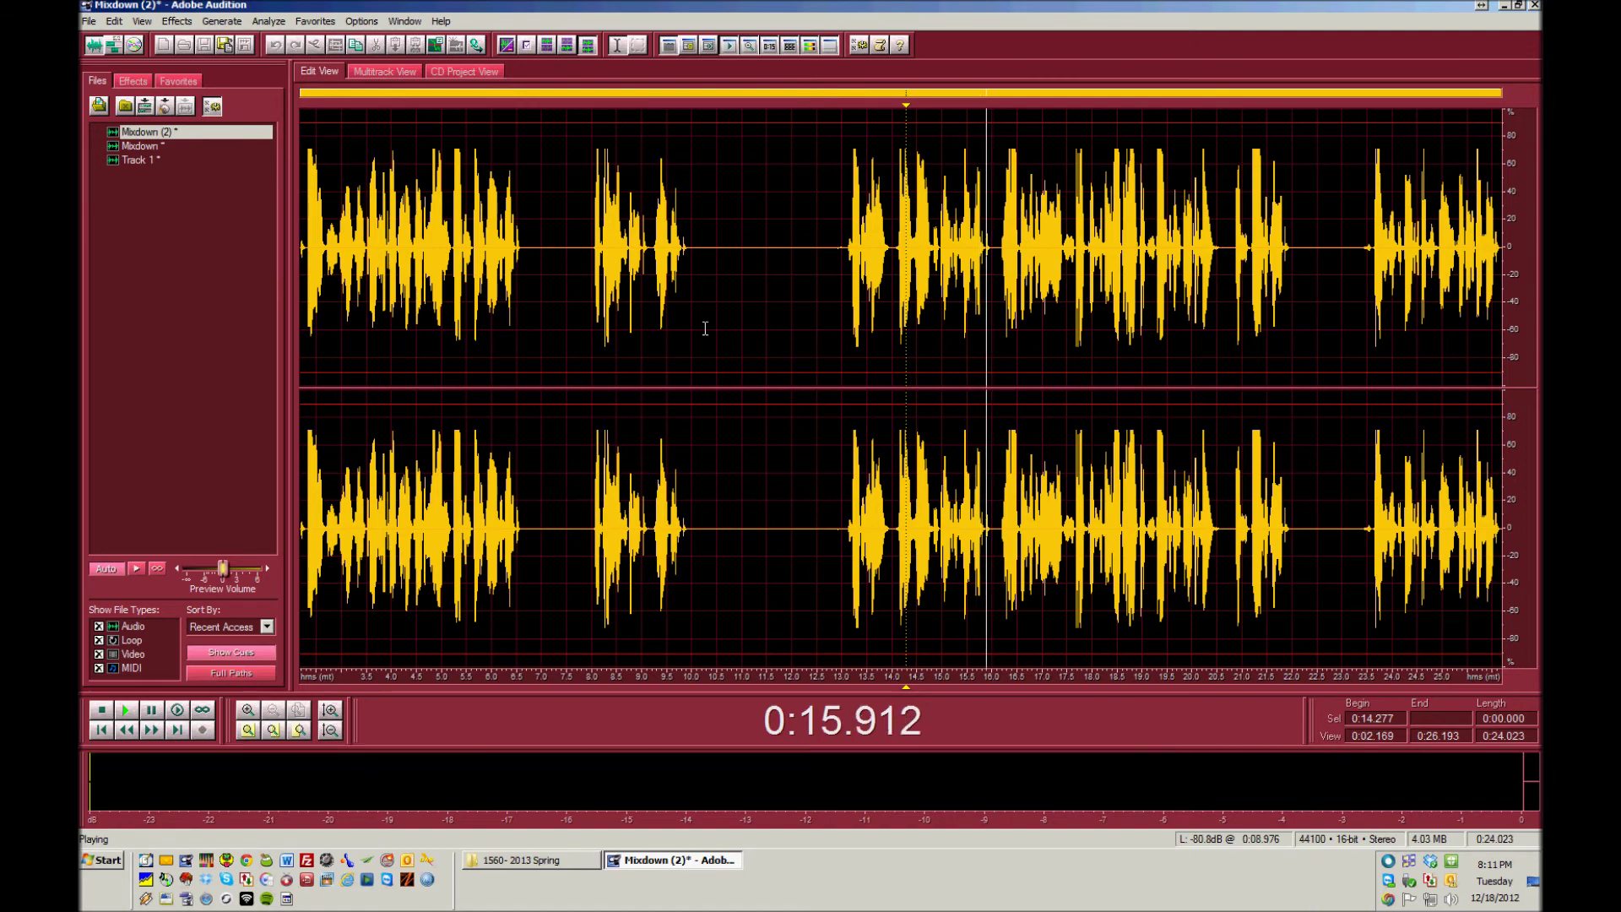
Step: Return to the multitrack session and play the two processed mixdowns together from 0:00.000
left_click(387, 76)
key("Home")
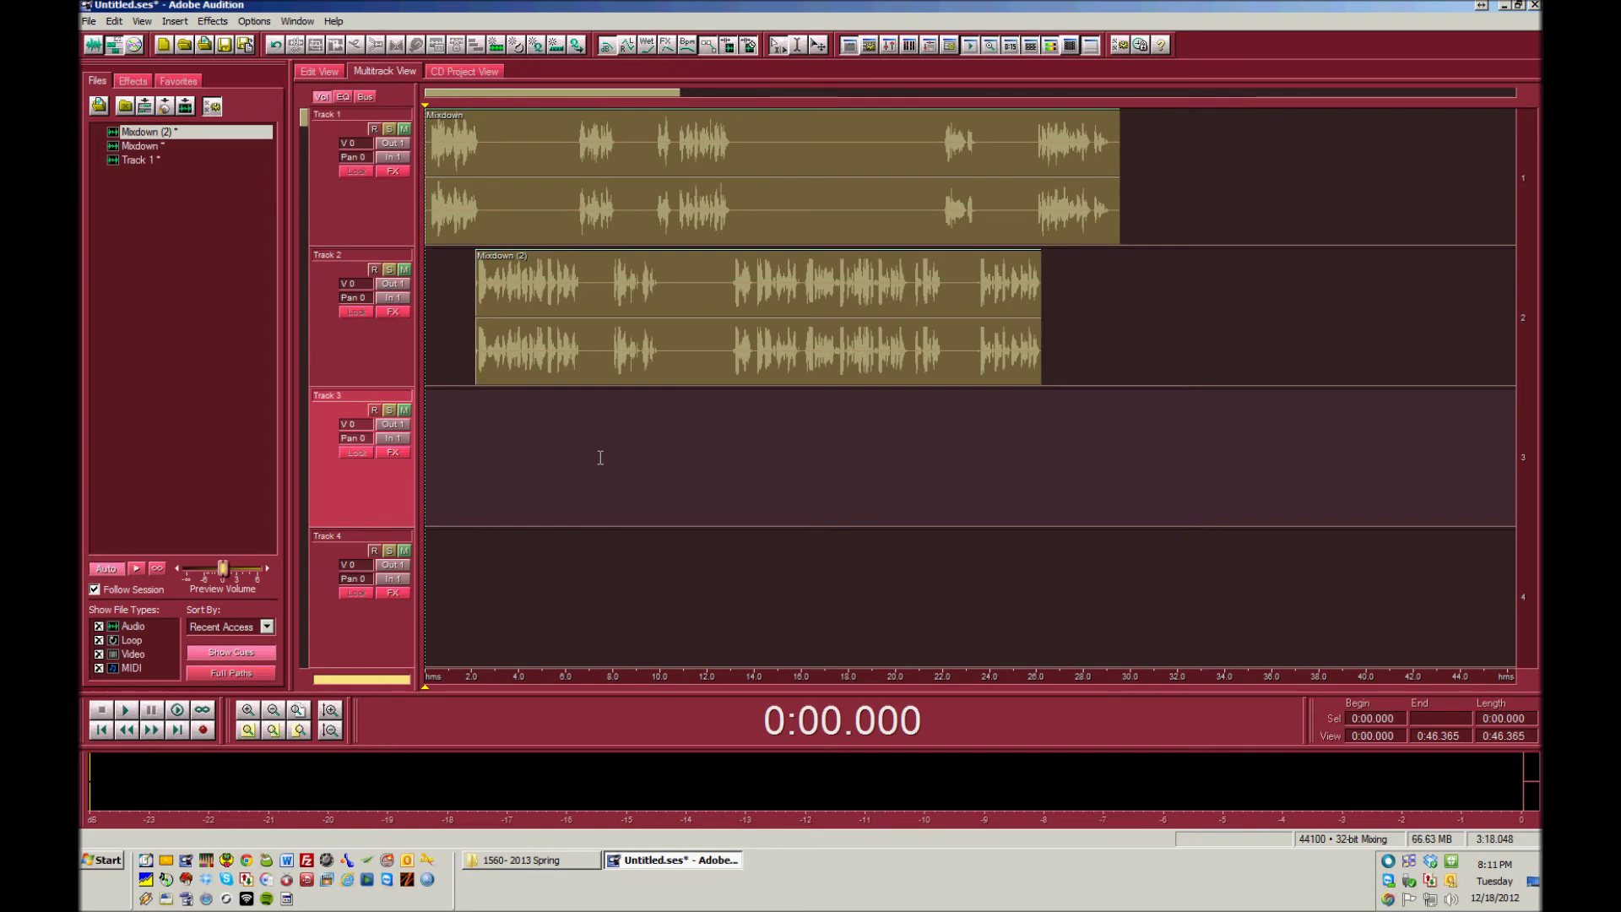
key("space")
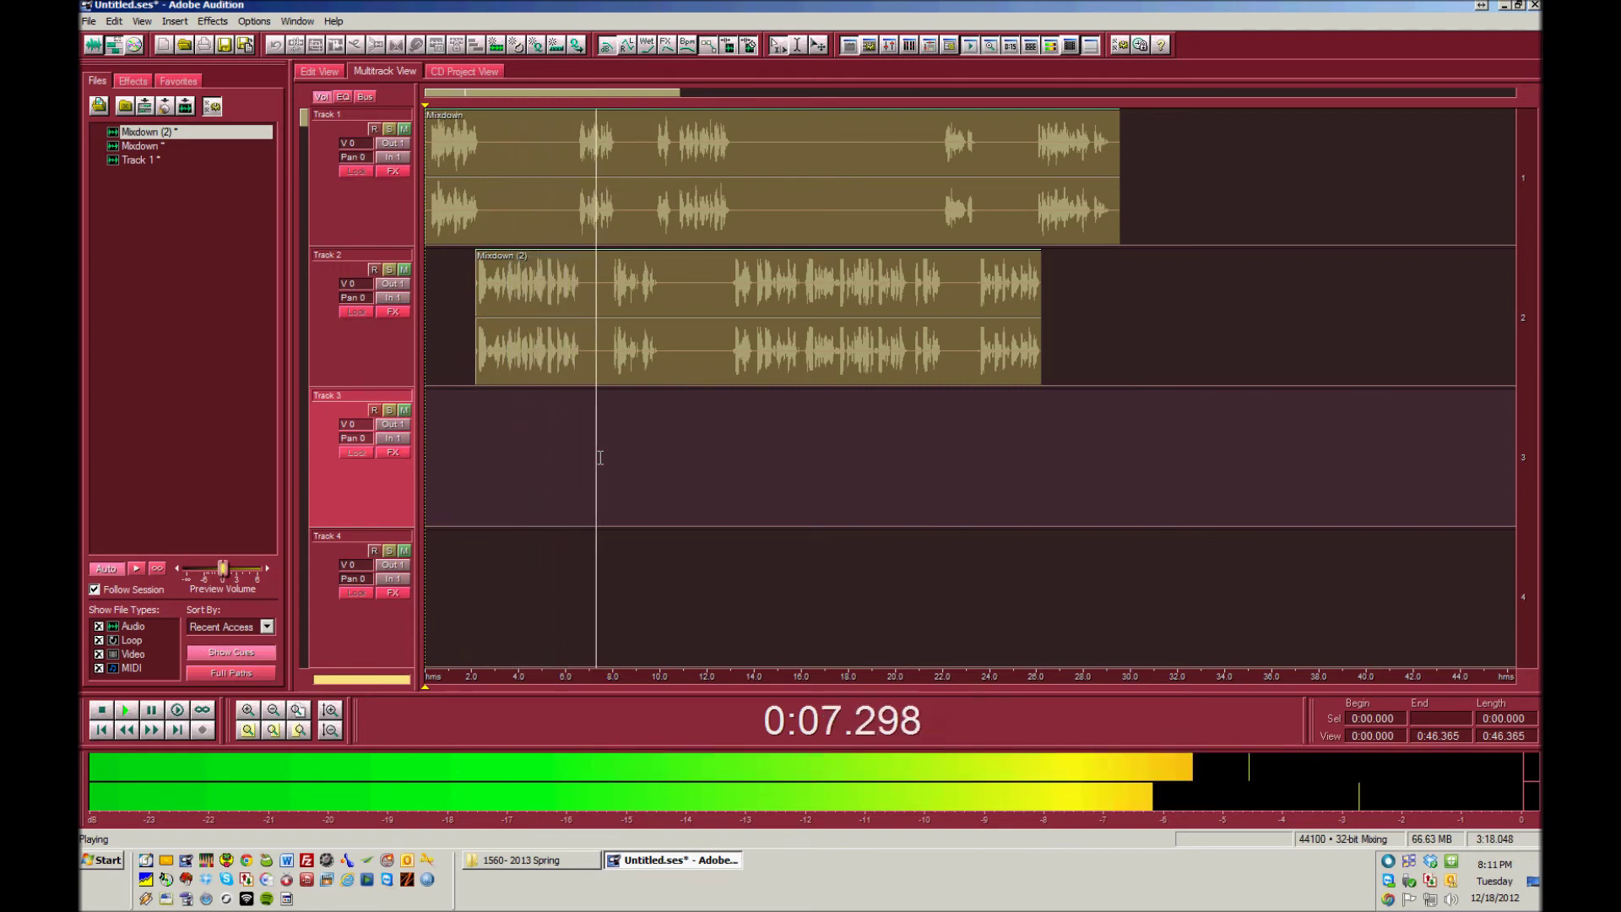
key("space")
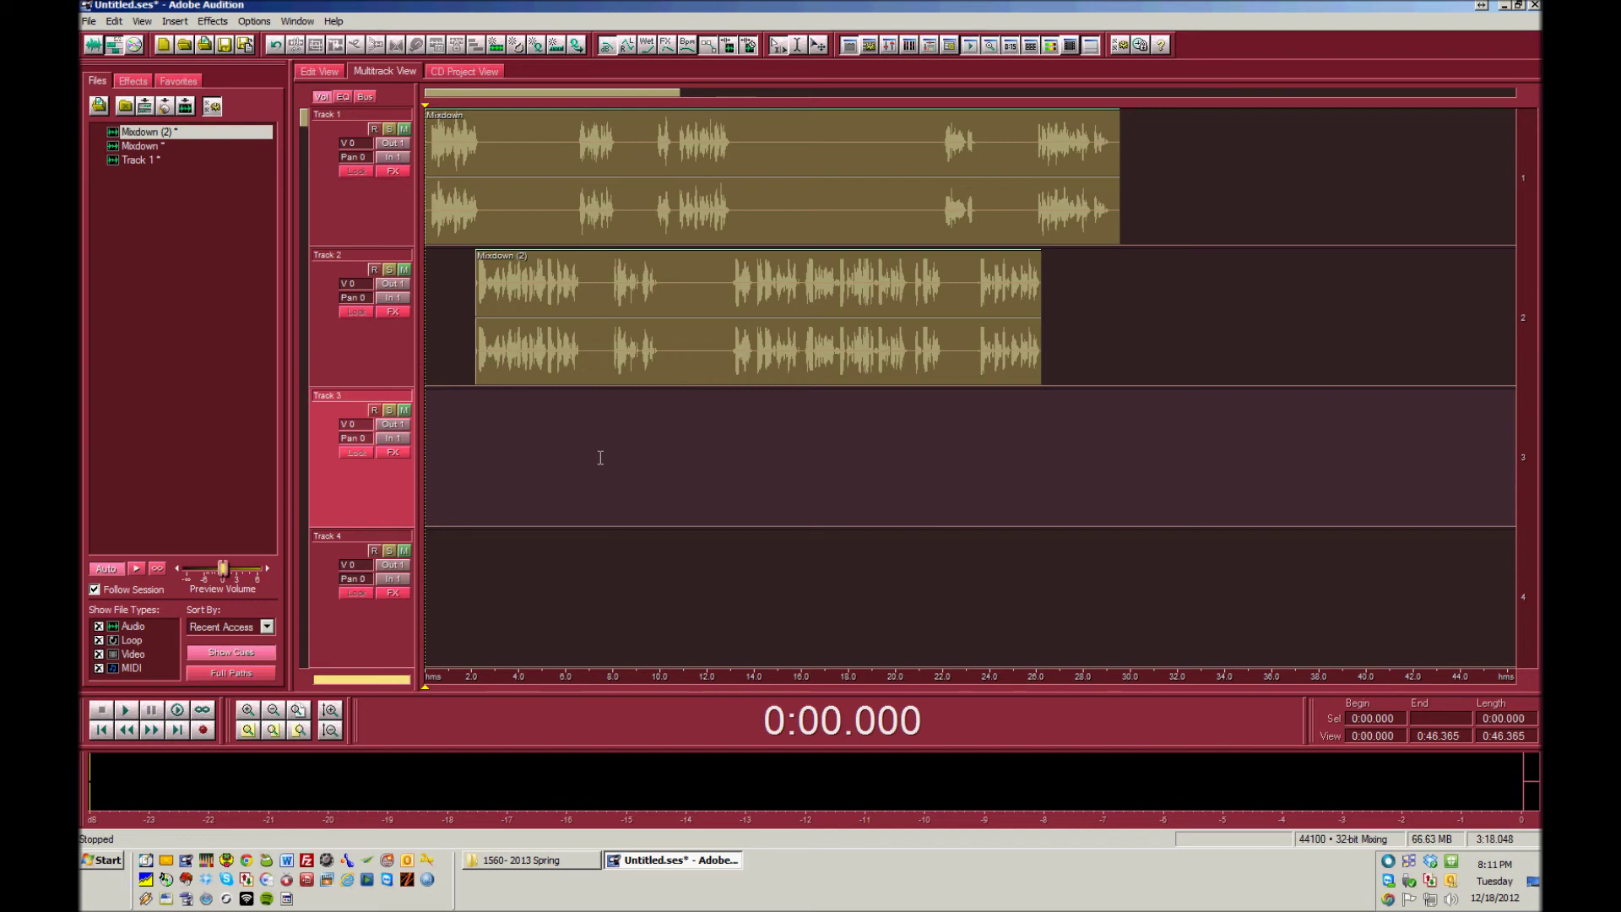
Step: Adjust the audio clip pan of the Track 1 Mixdown clip toward the right channel
right_click(553, 194)
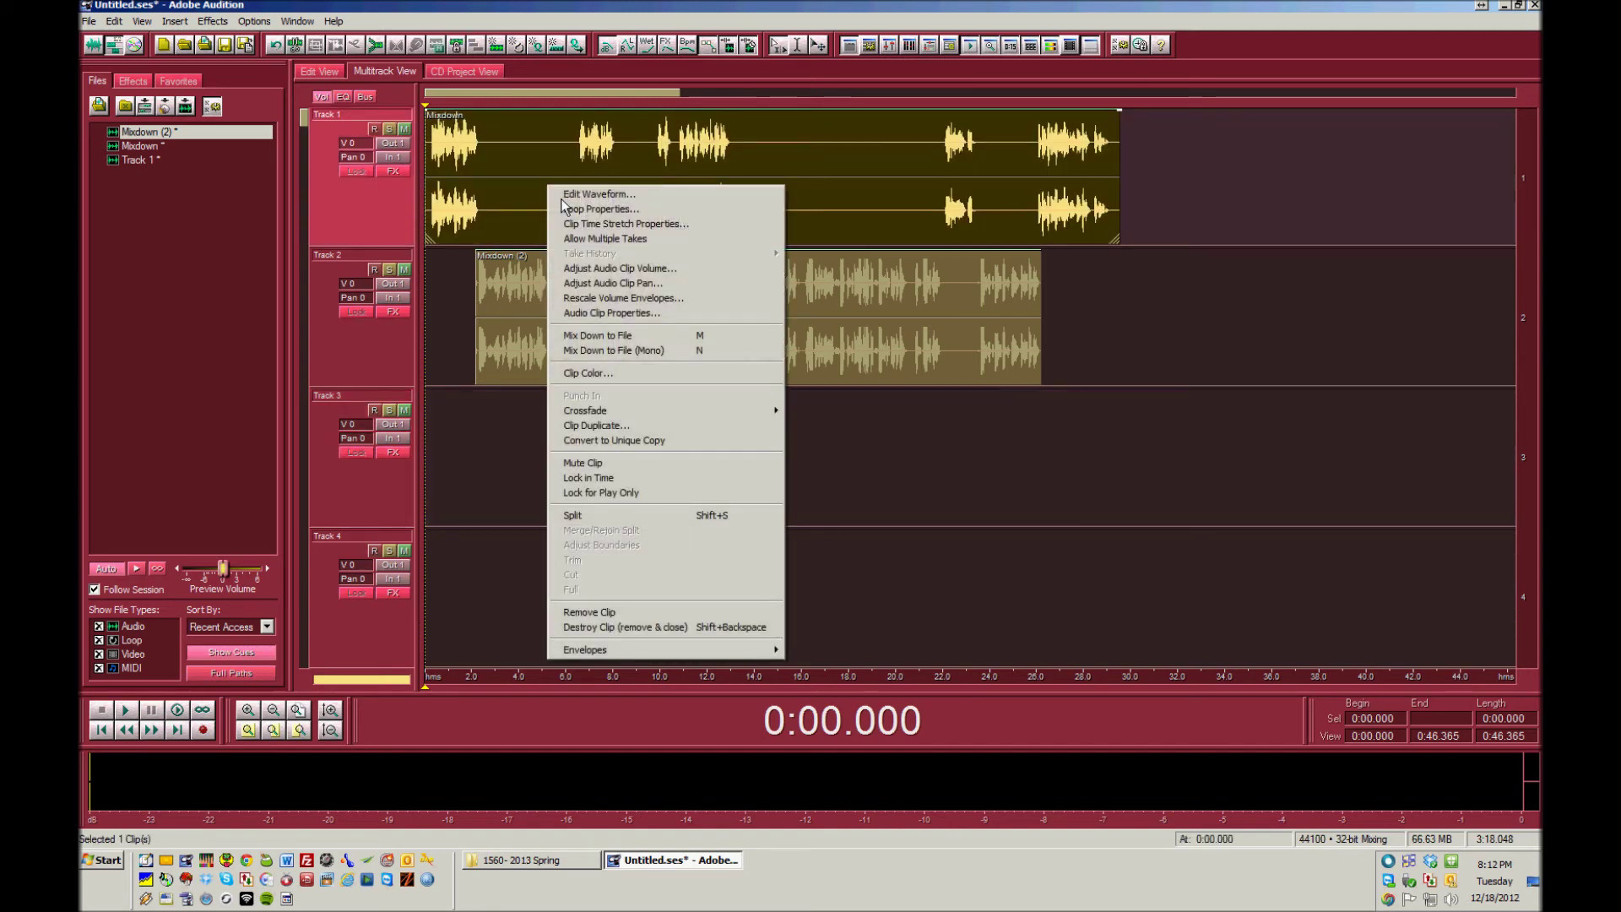
right_click(528, 167)
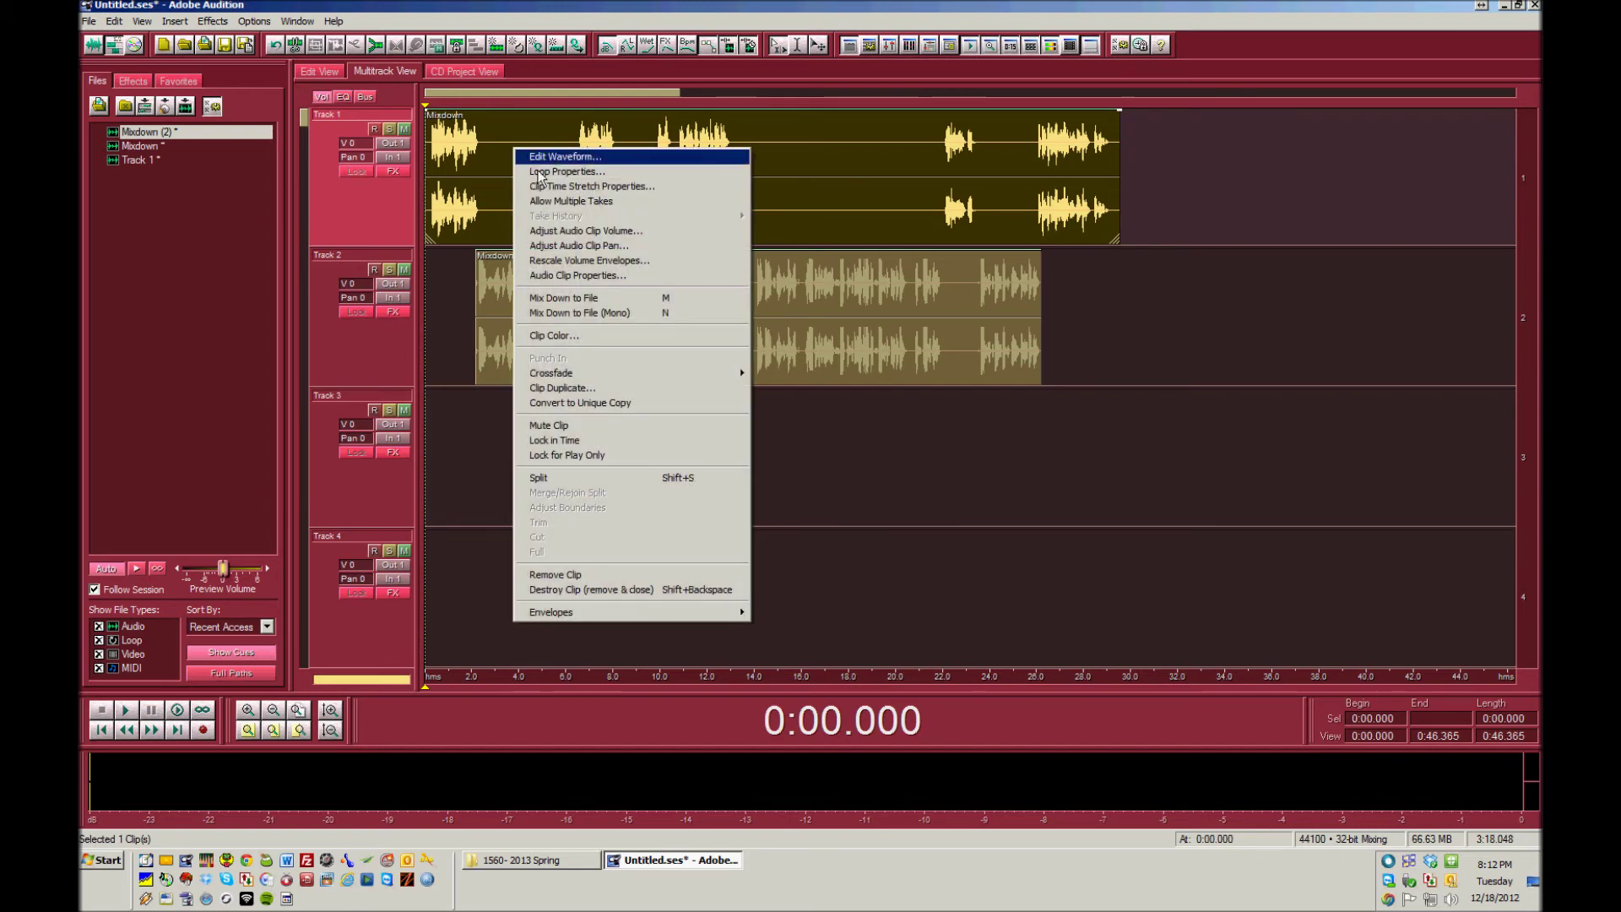
left_click(622, 251)
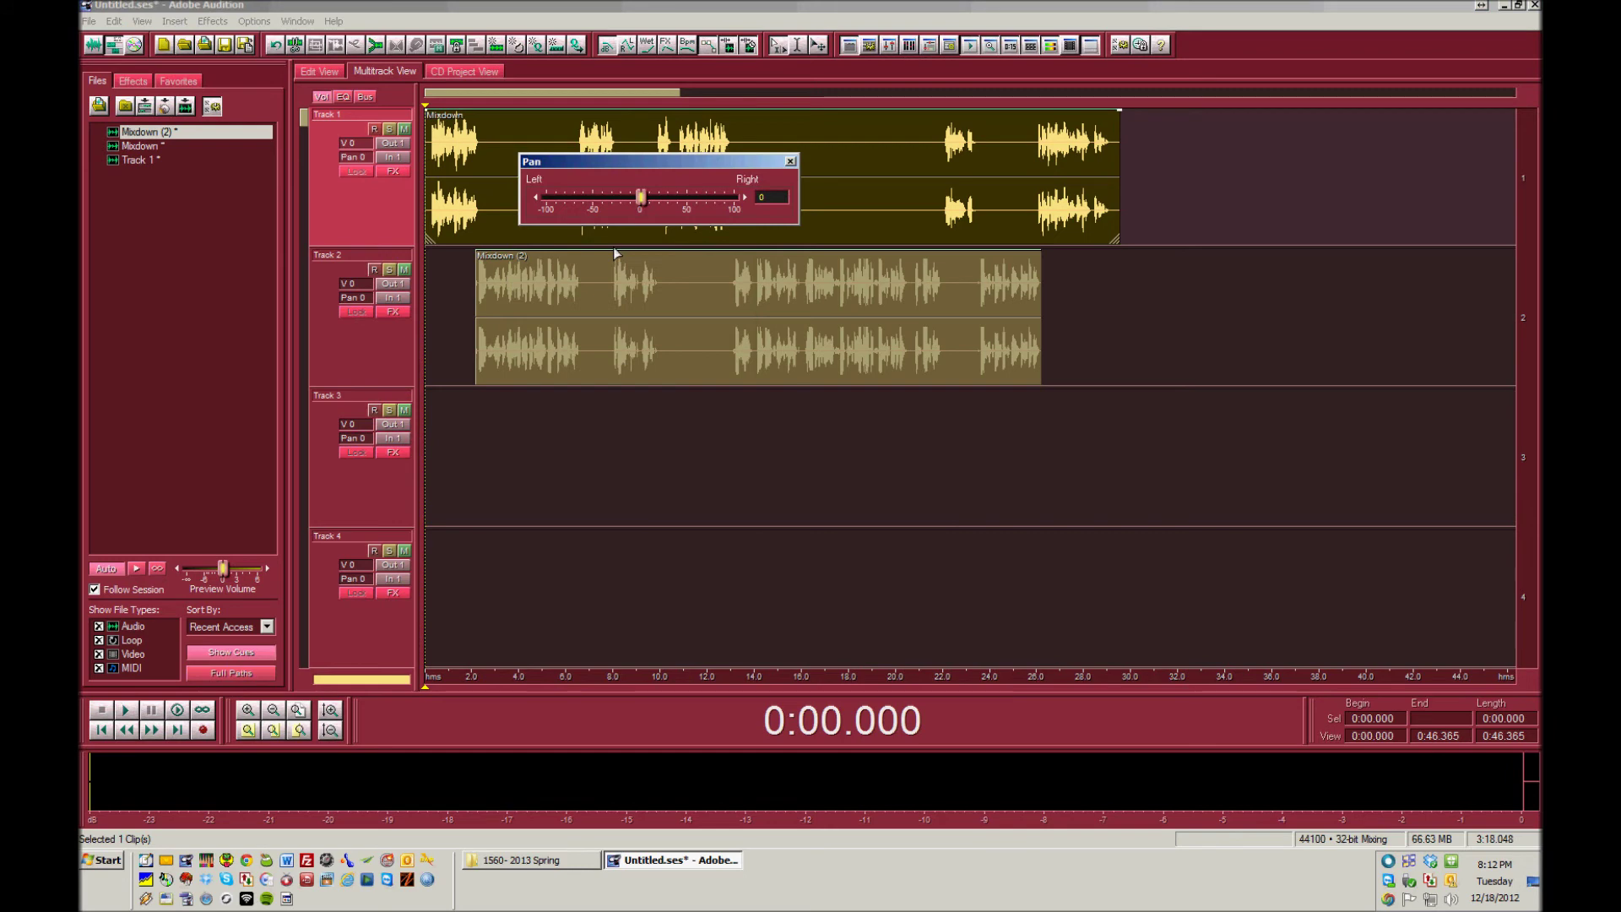
left_click_drag(651, 203, 662, 213)
key("Return")
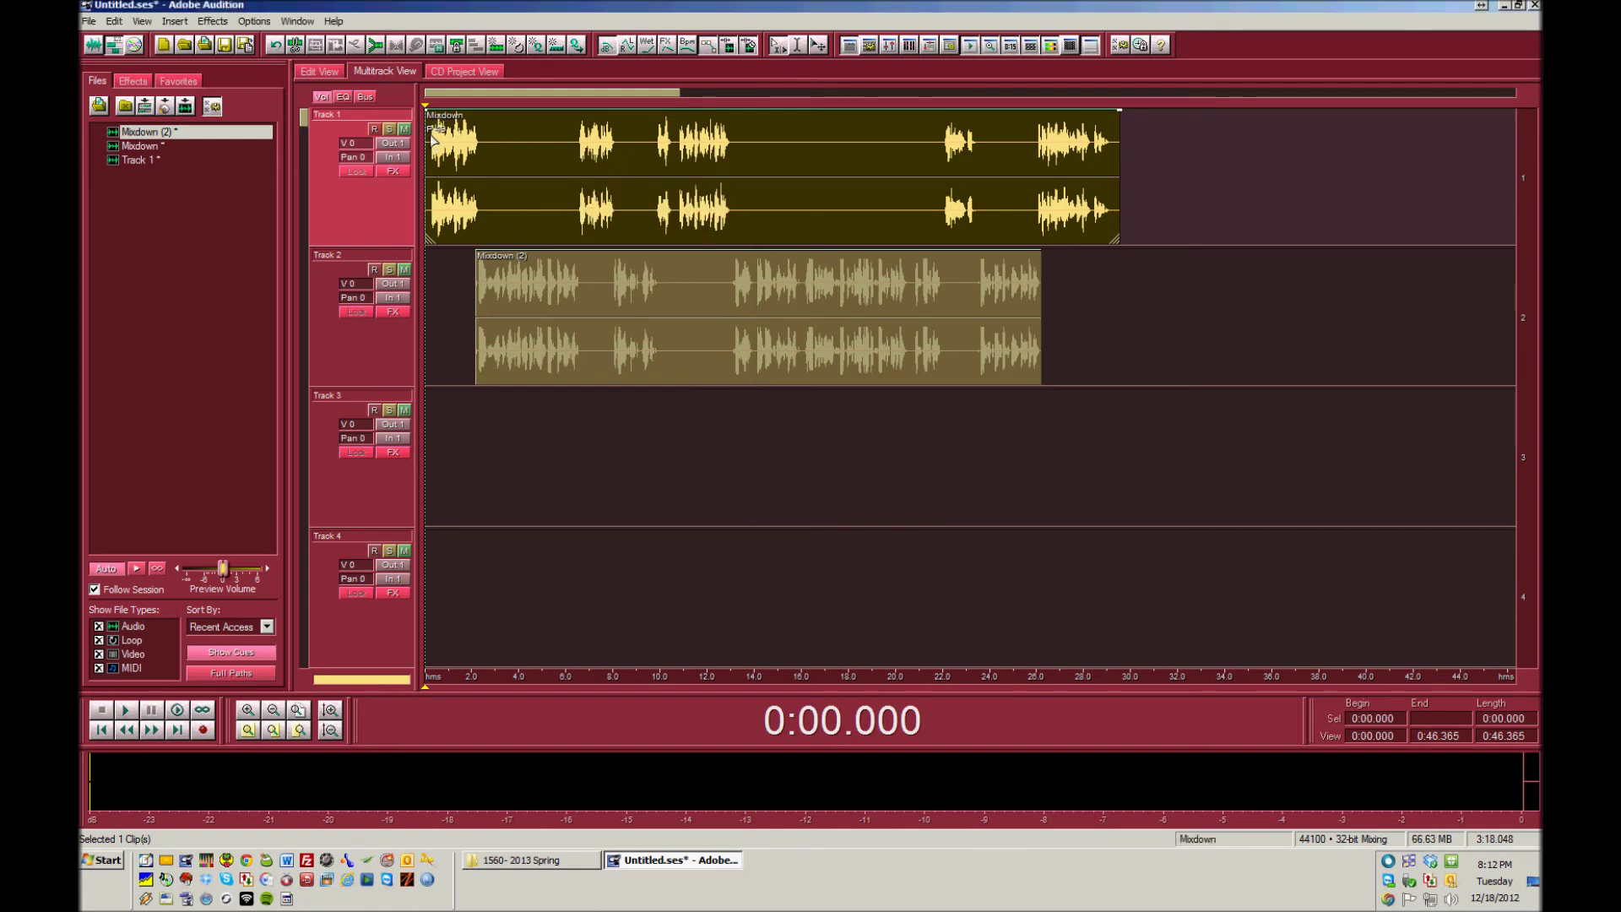
Step: Set the audio clip pan of the Track 2 Mixdown (2) clip to -50, toward the left channel
right_click(595, 295)
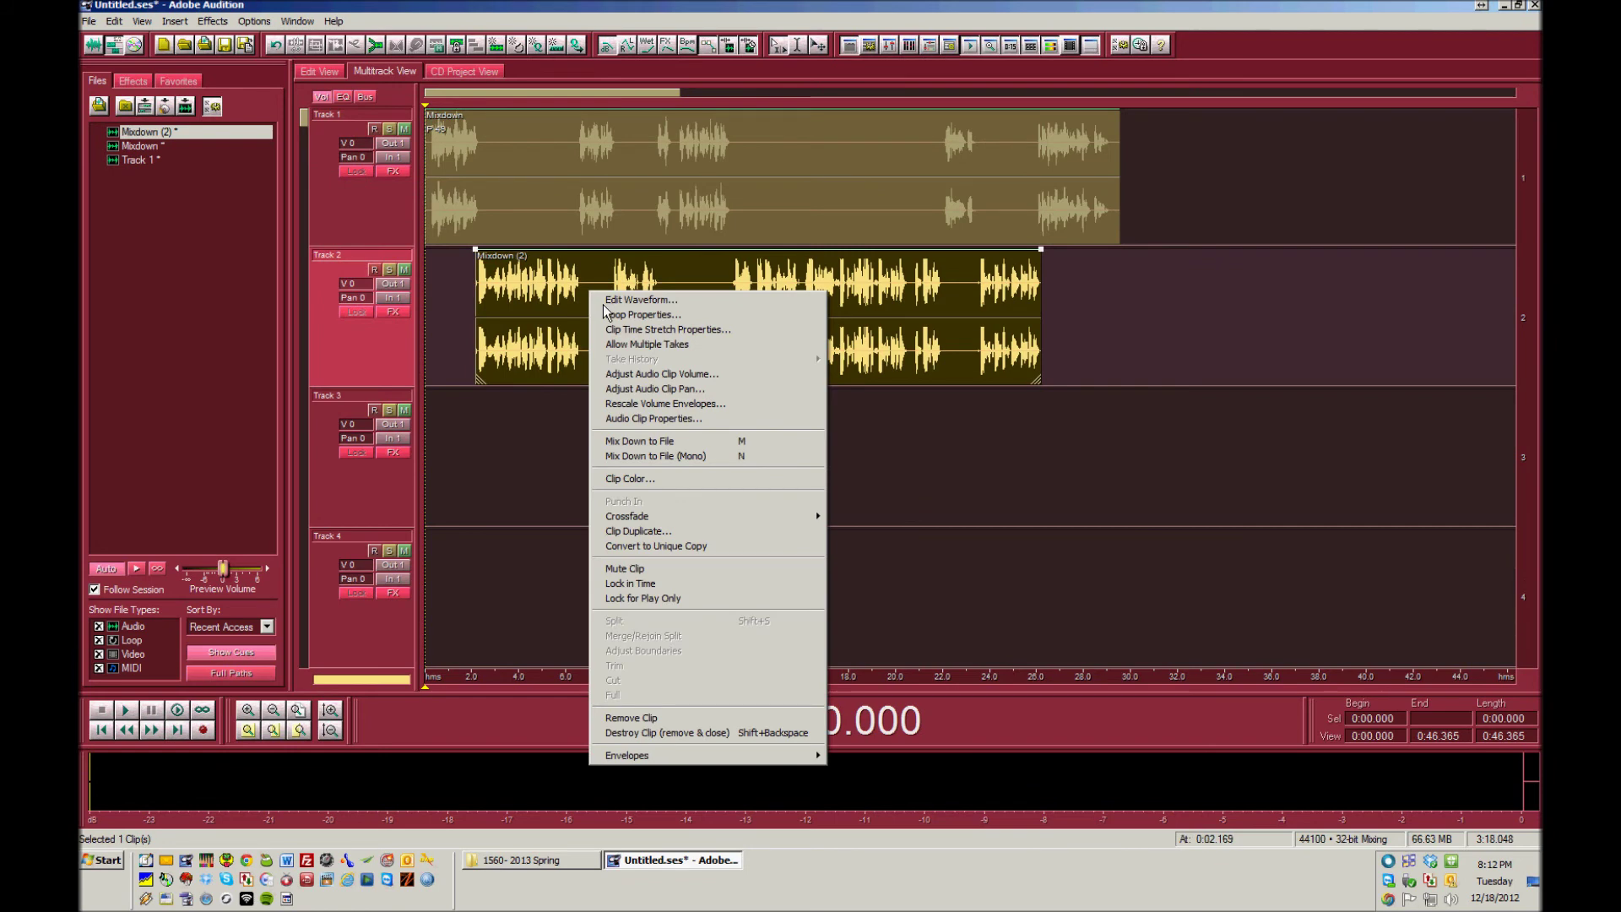
left_click(563, 307)
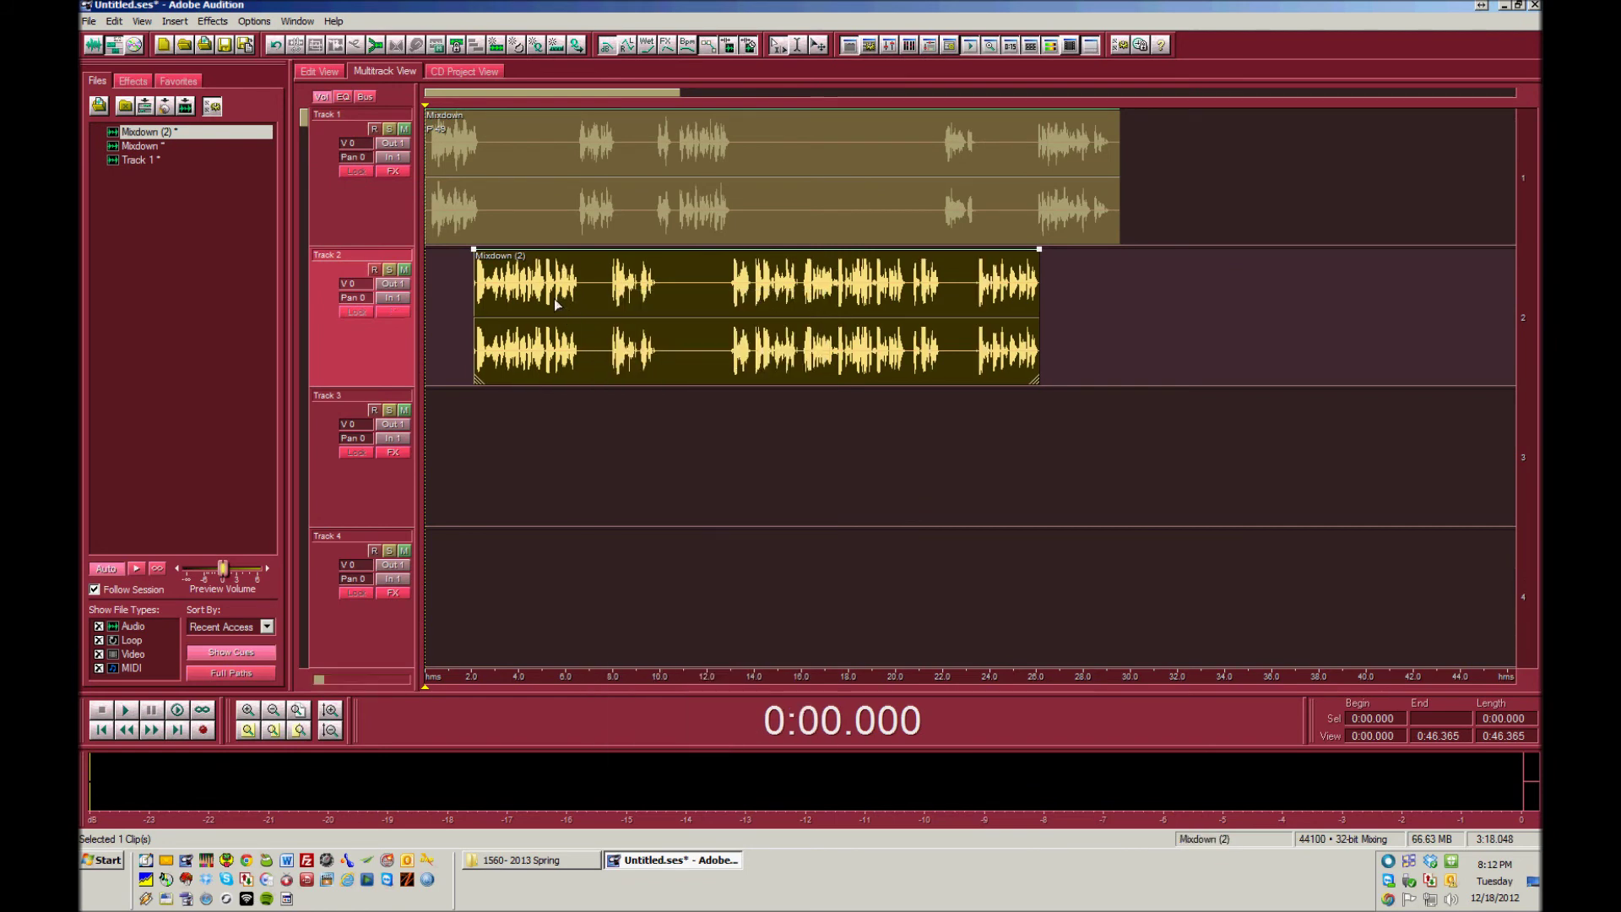
right_click(555, 300)
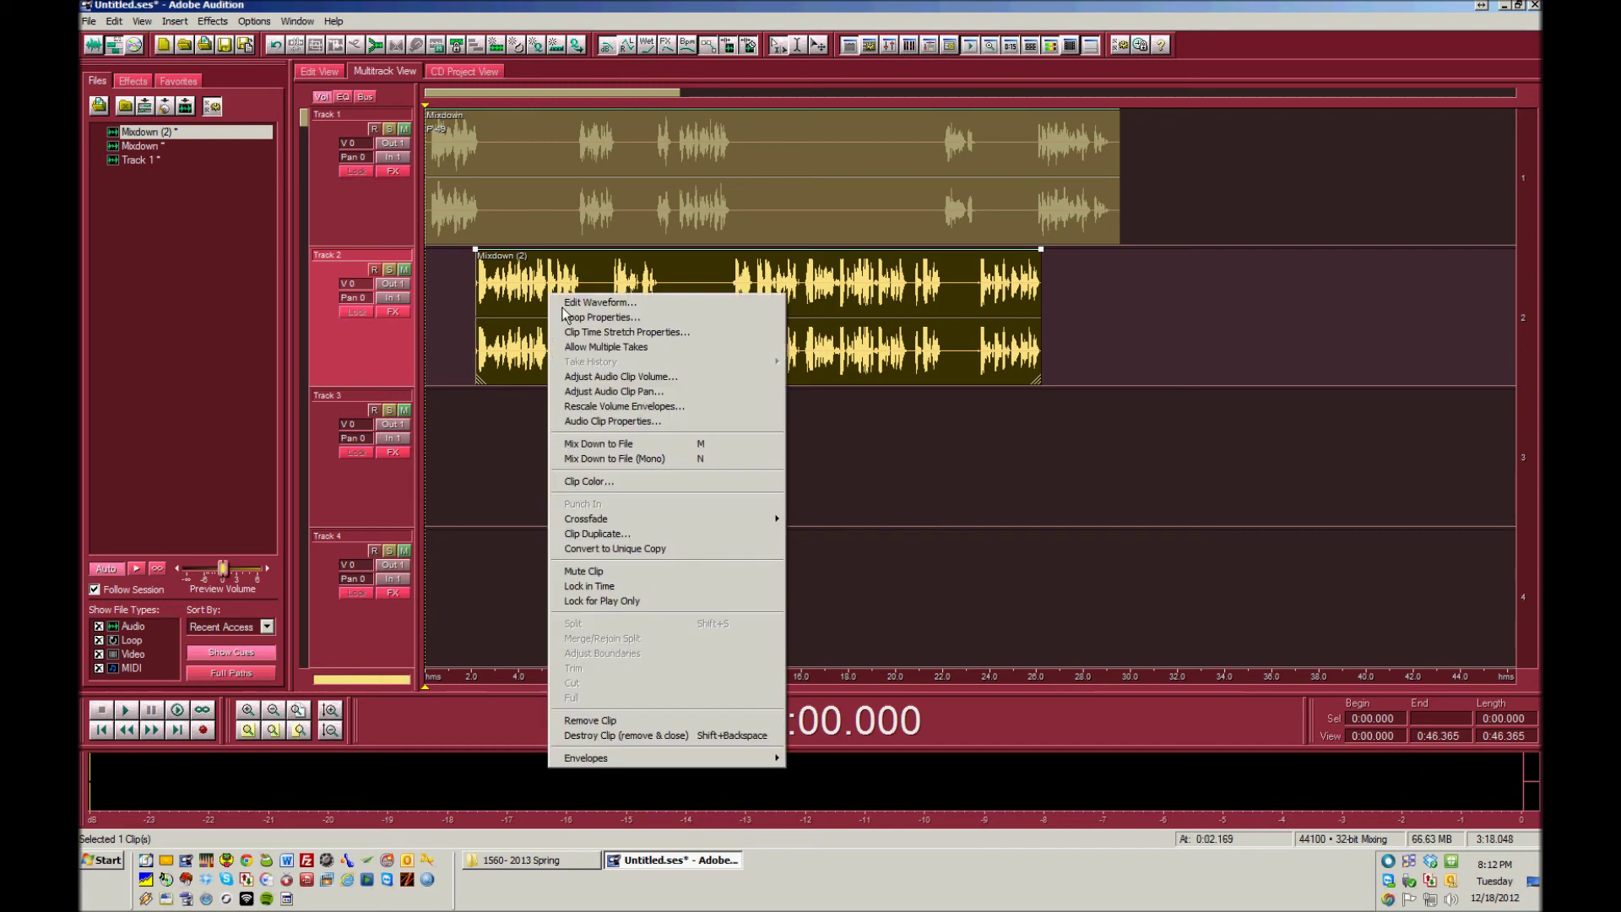
left_click(639, 393)
left_click_drag(678, 355, 632, 361)
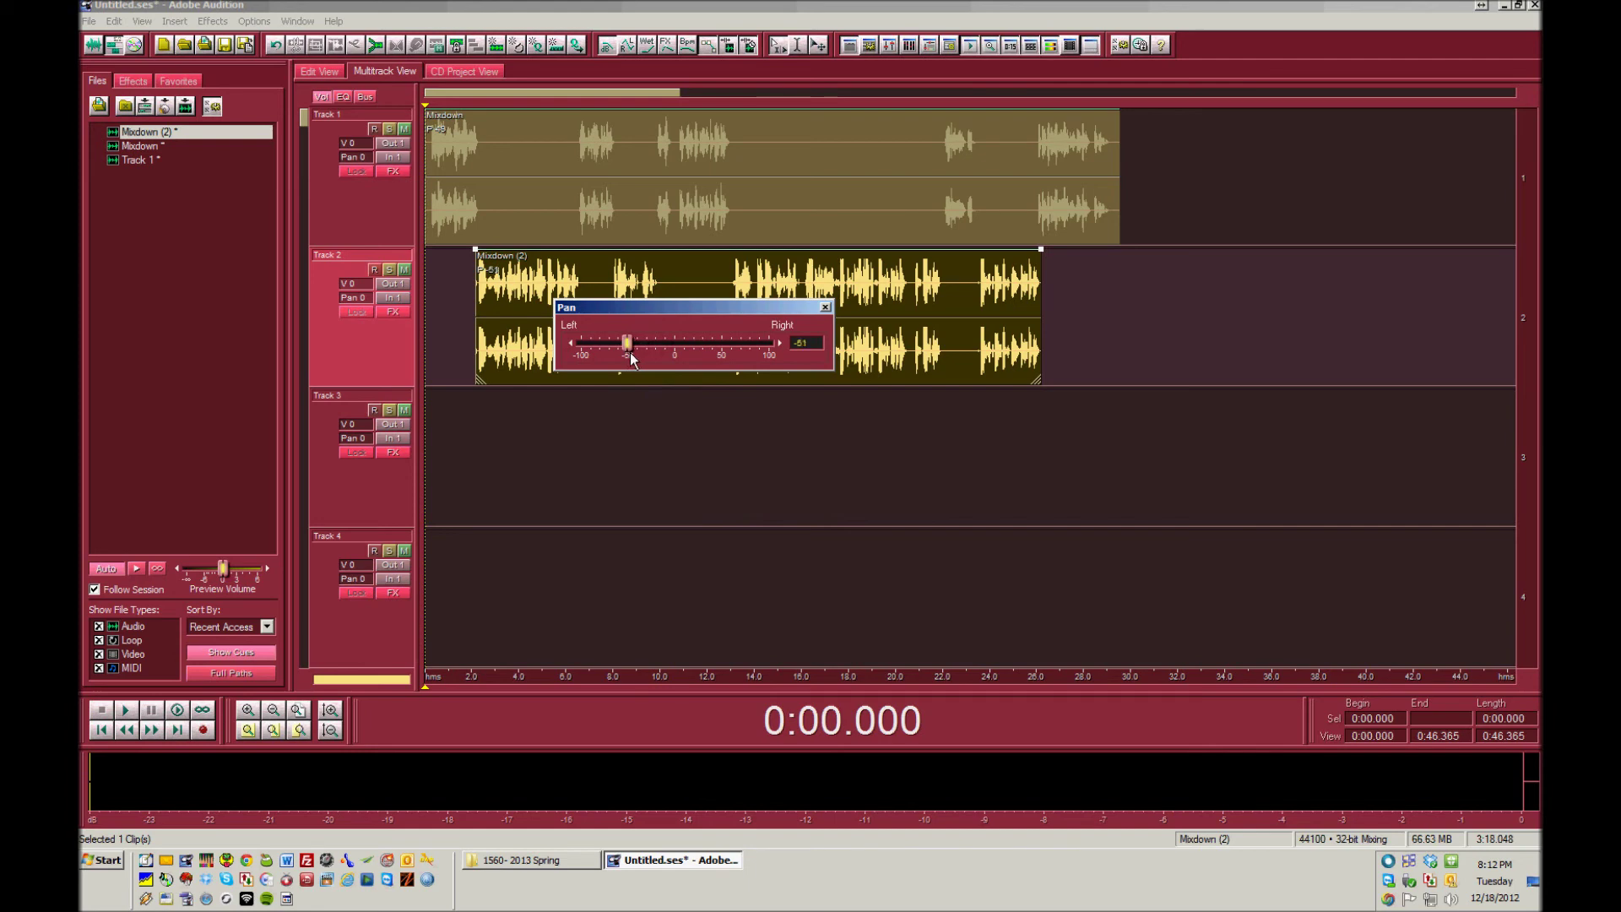
left_click_drag(823, 349, 719, 357)
key("BackSpace")
key("Return")
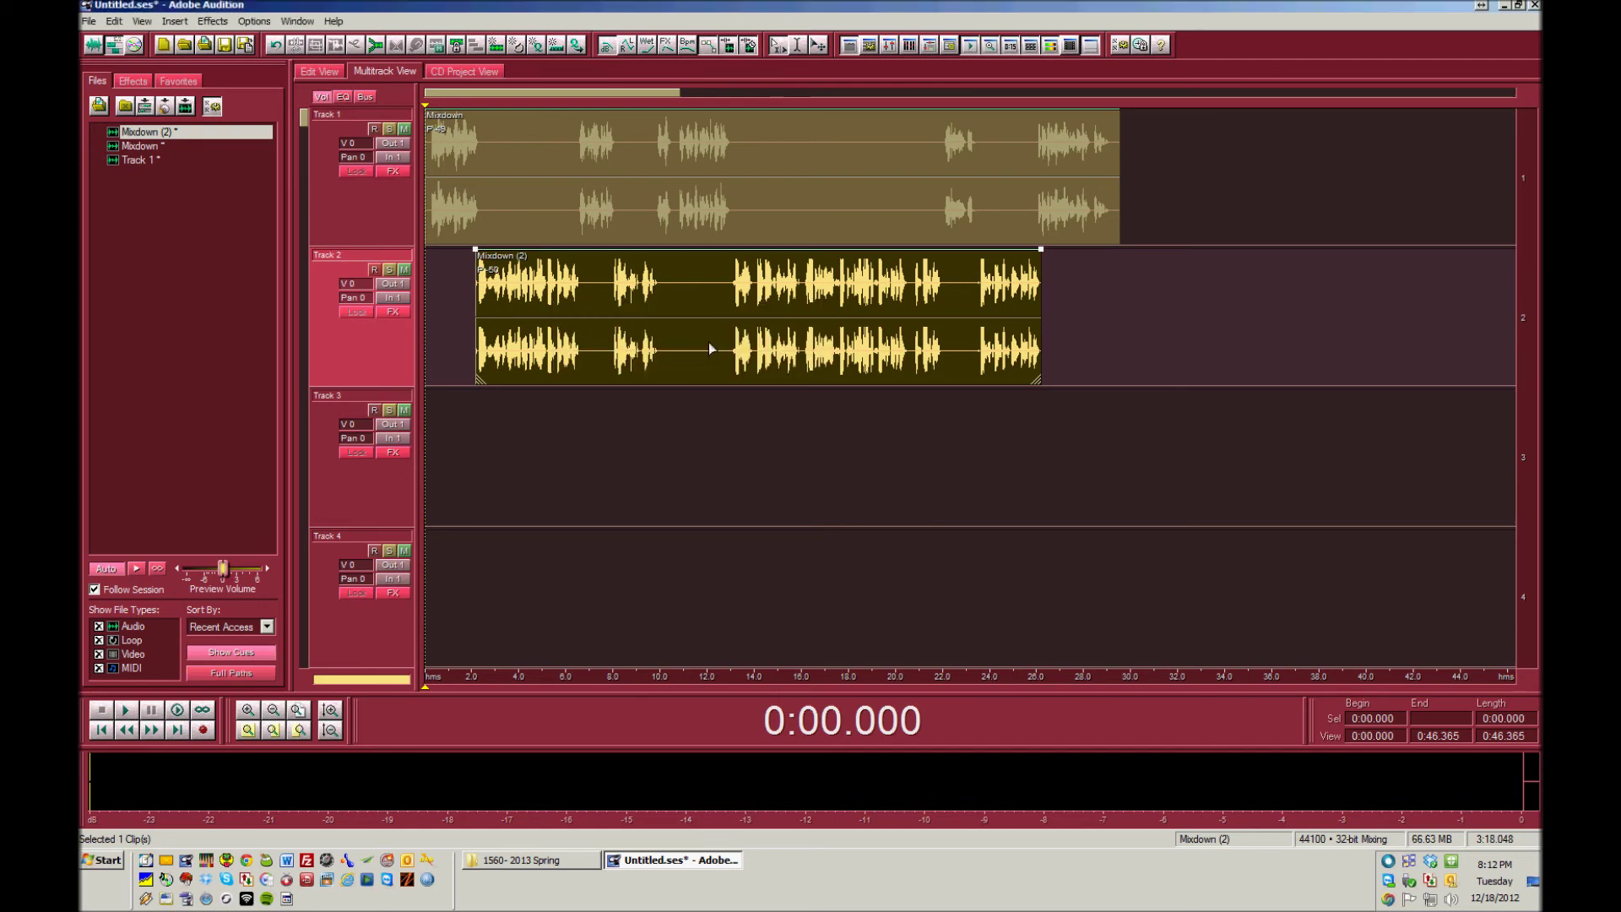
Step: Play the session from 0:00.000 to hear the stereo separation of the two panned clips
left_click(616, 489)
key("Home")
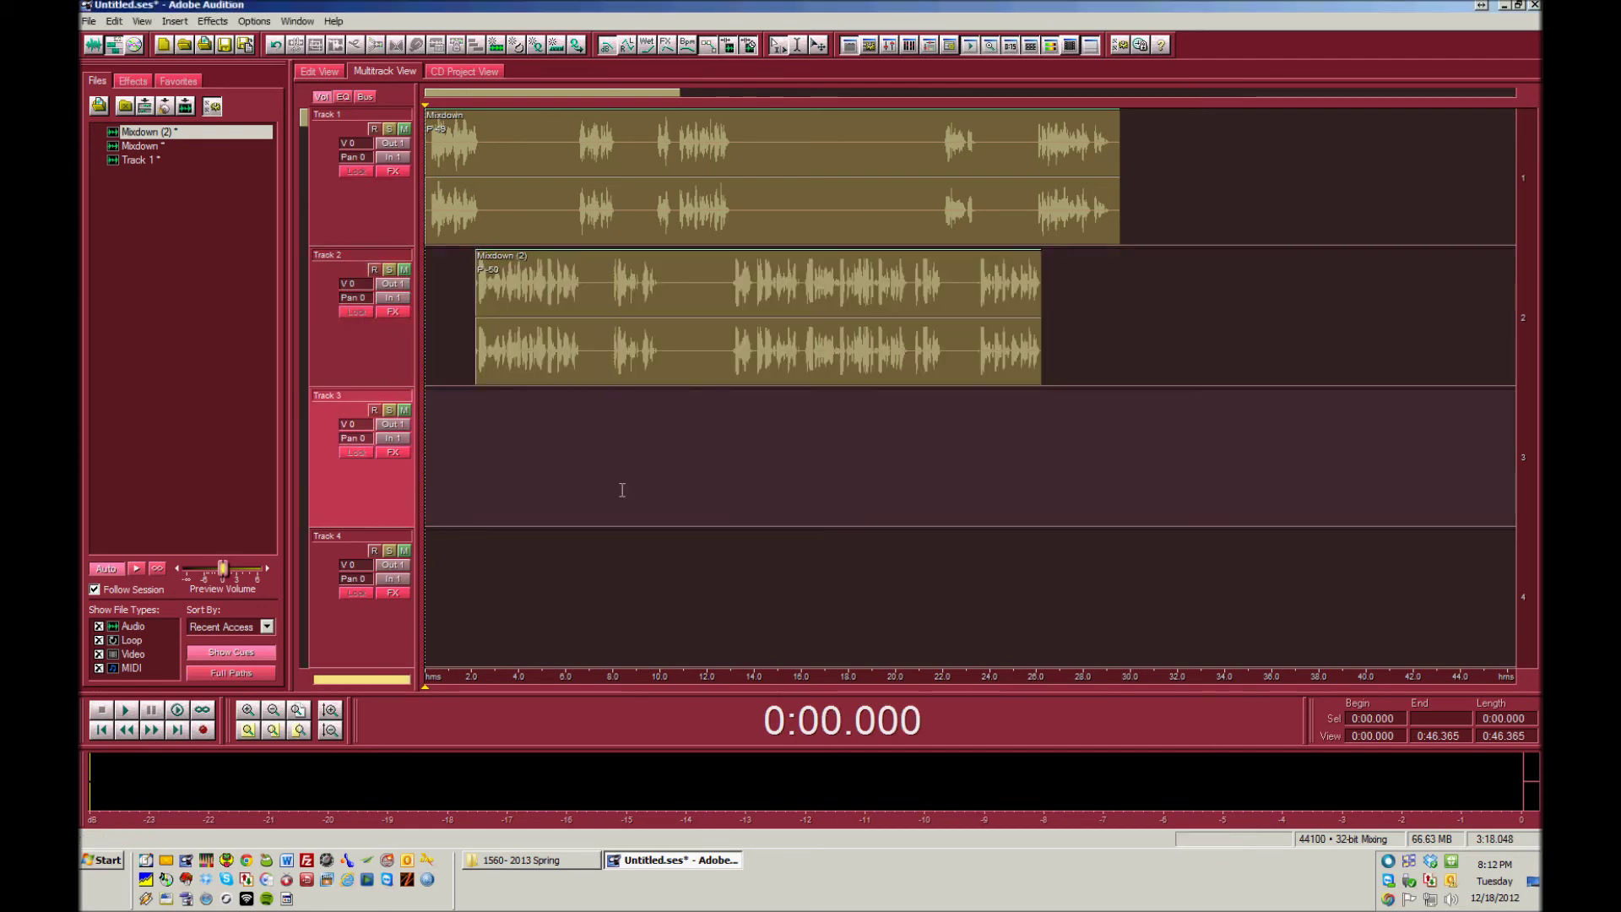
key("space")
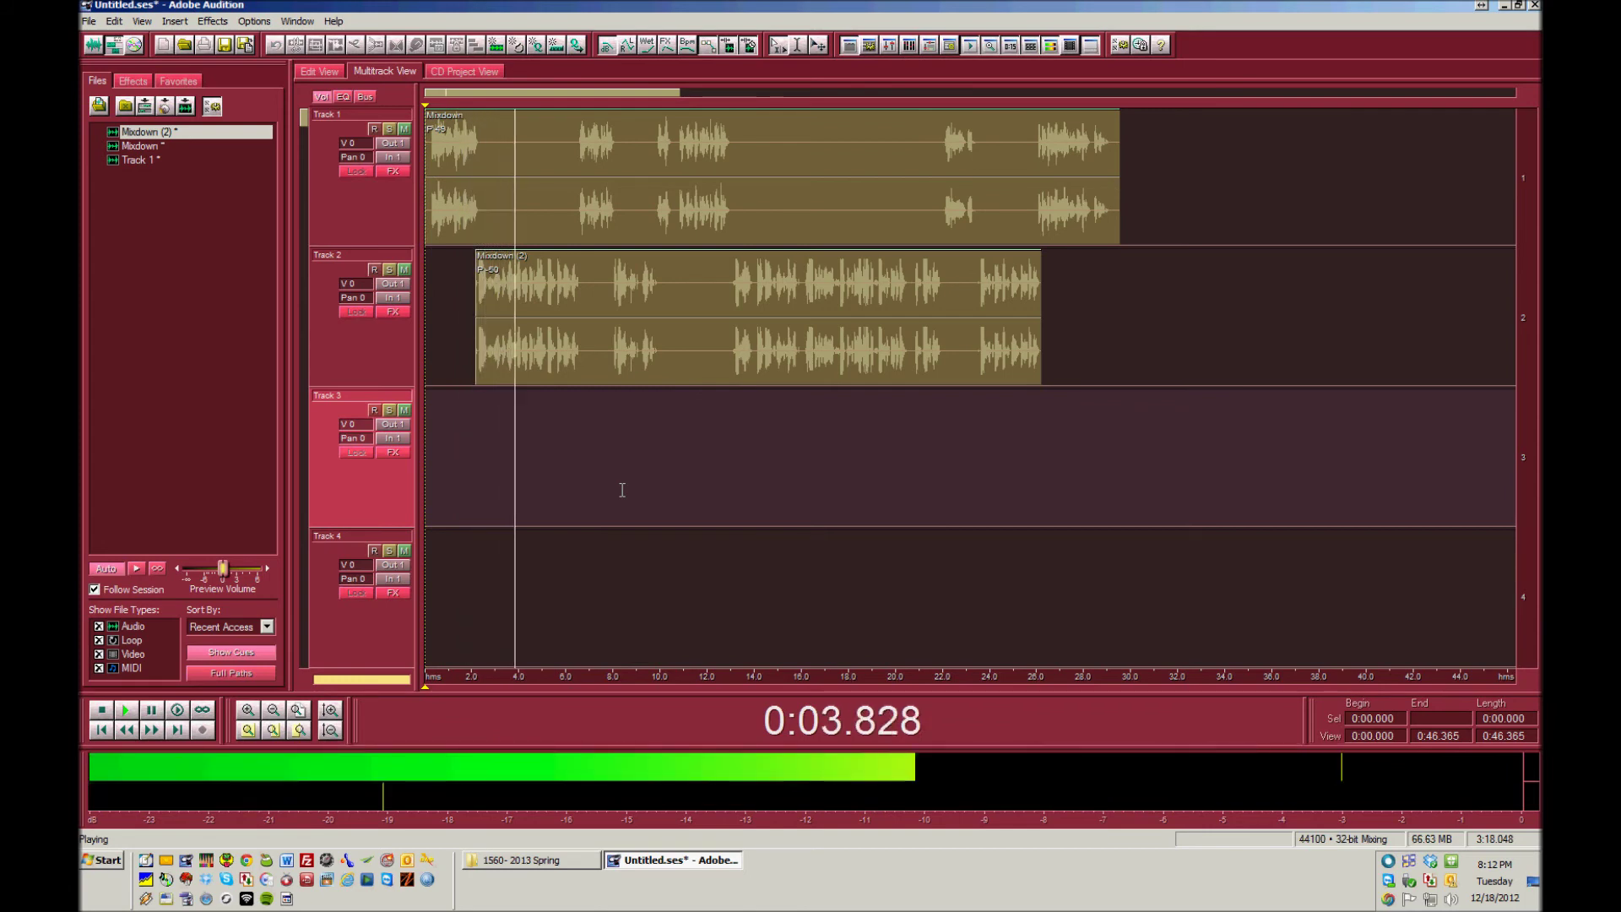
key("space")
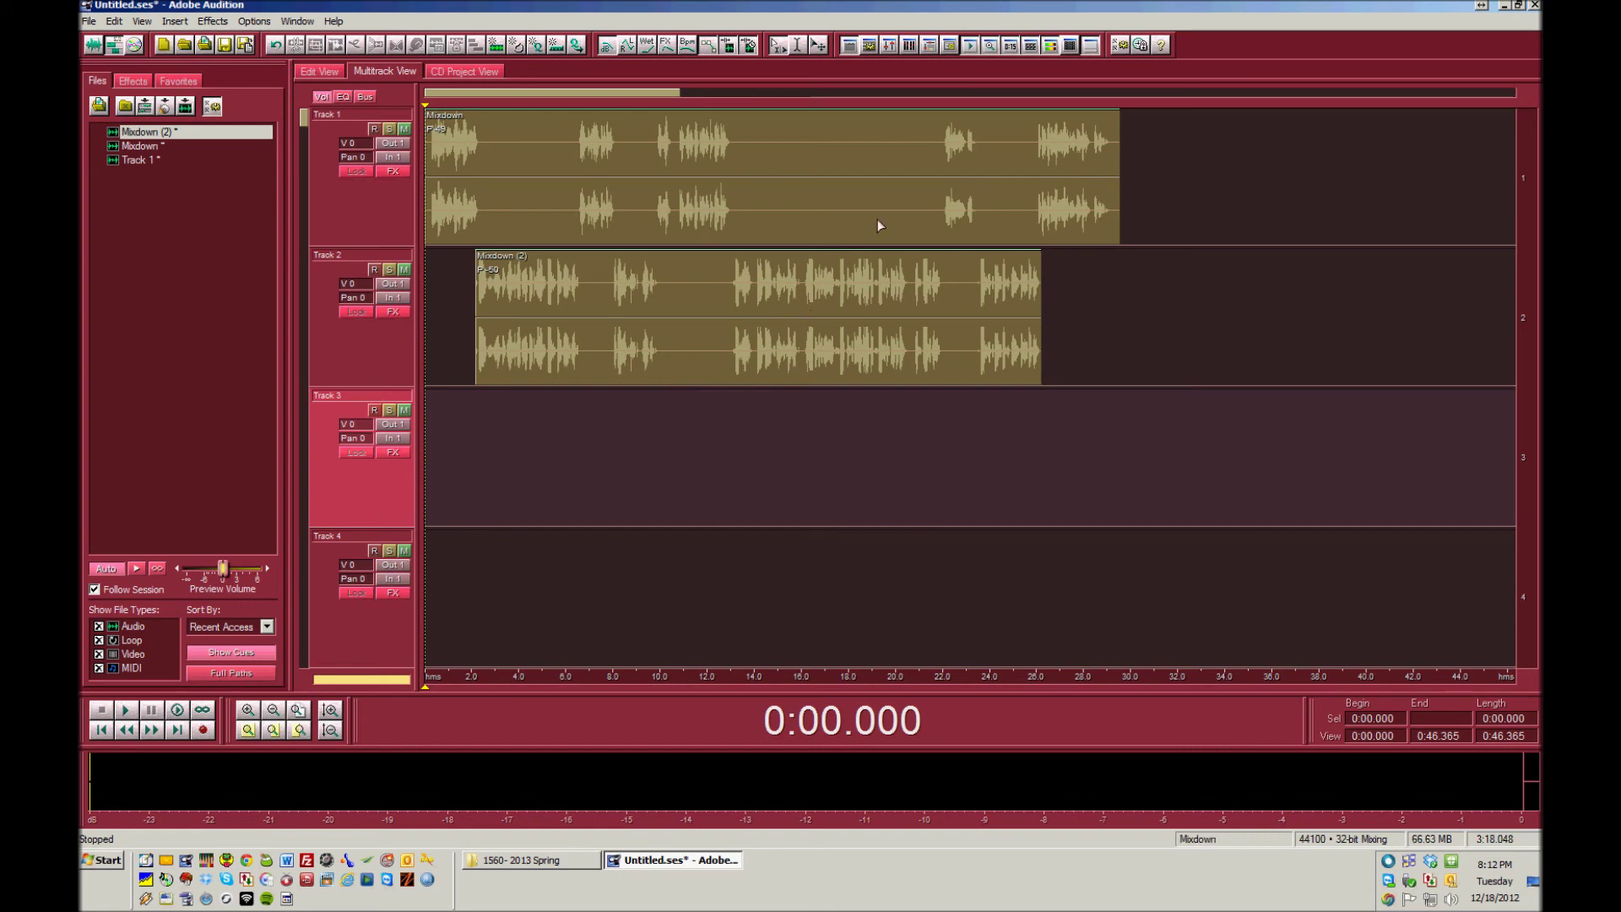
Step: Select both mixdown clips on Tracks 1 and 2
left_click(850, 209)
left_click(1238, 247)
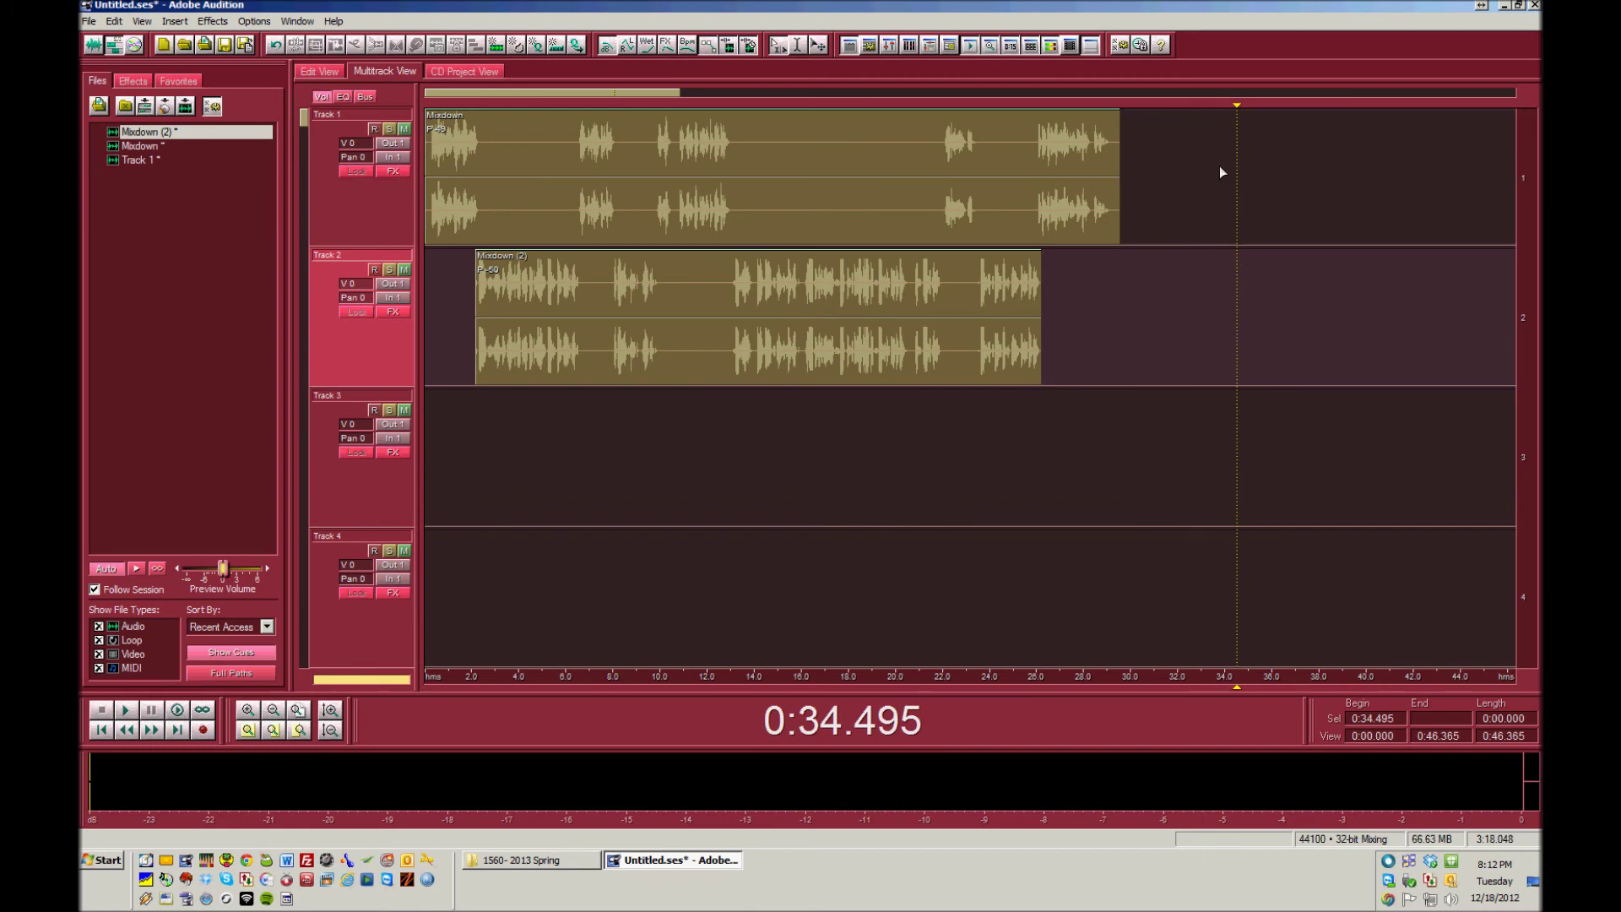
left_click_drag(1217, 168, 923, 375)
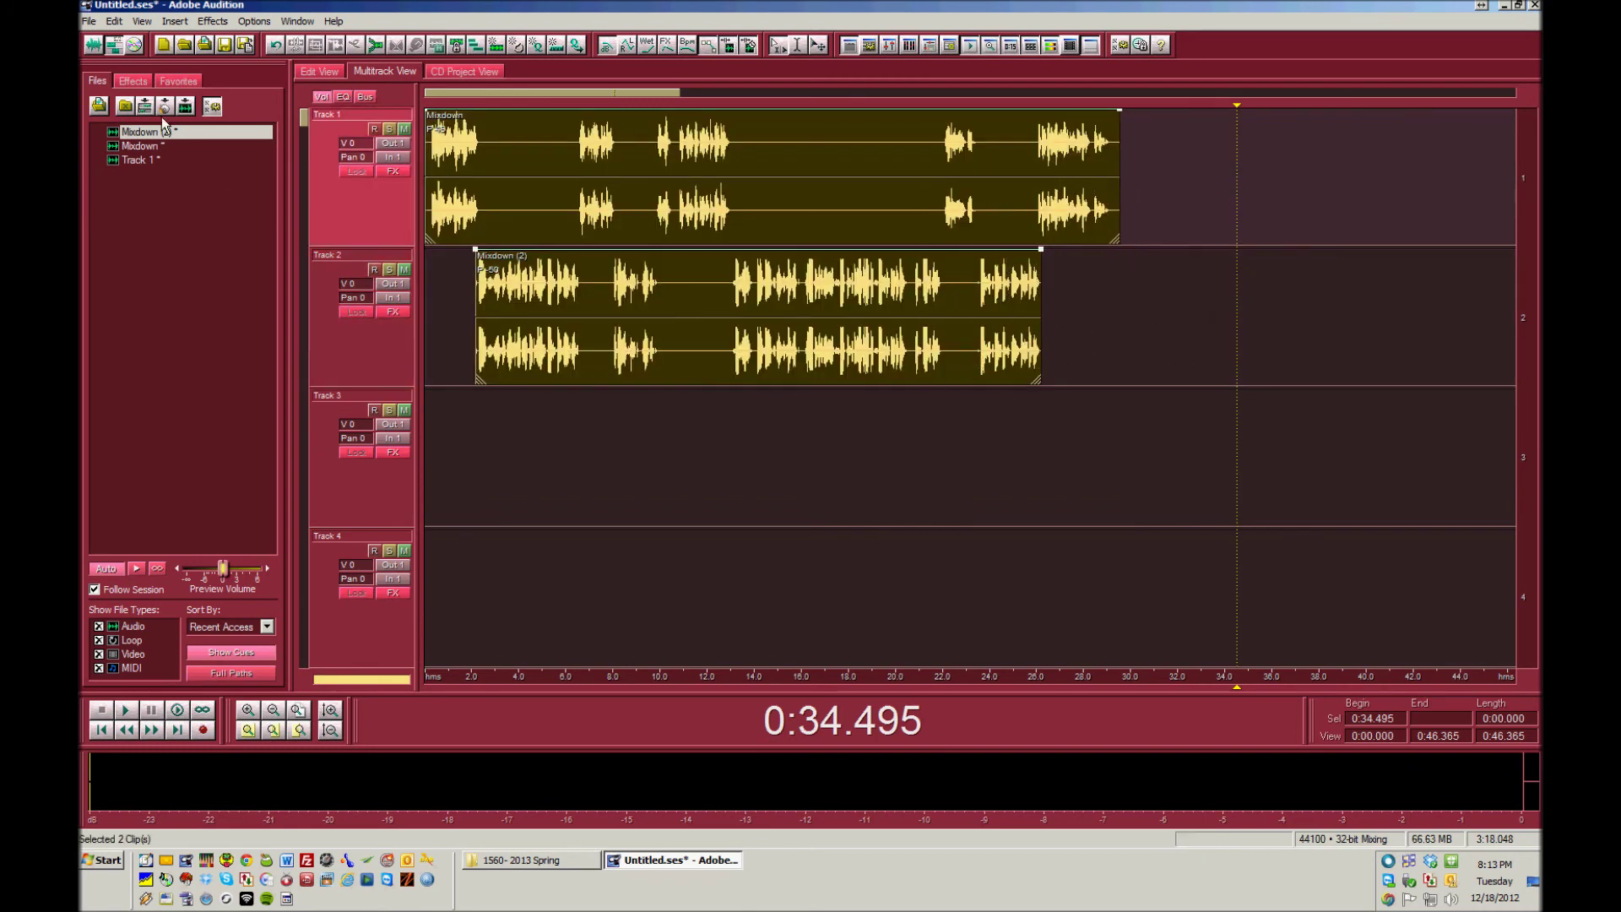
Step: Mix down the two selected panned clips to a new stereo file and play it back in Edit View
left_click(115, 21)
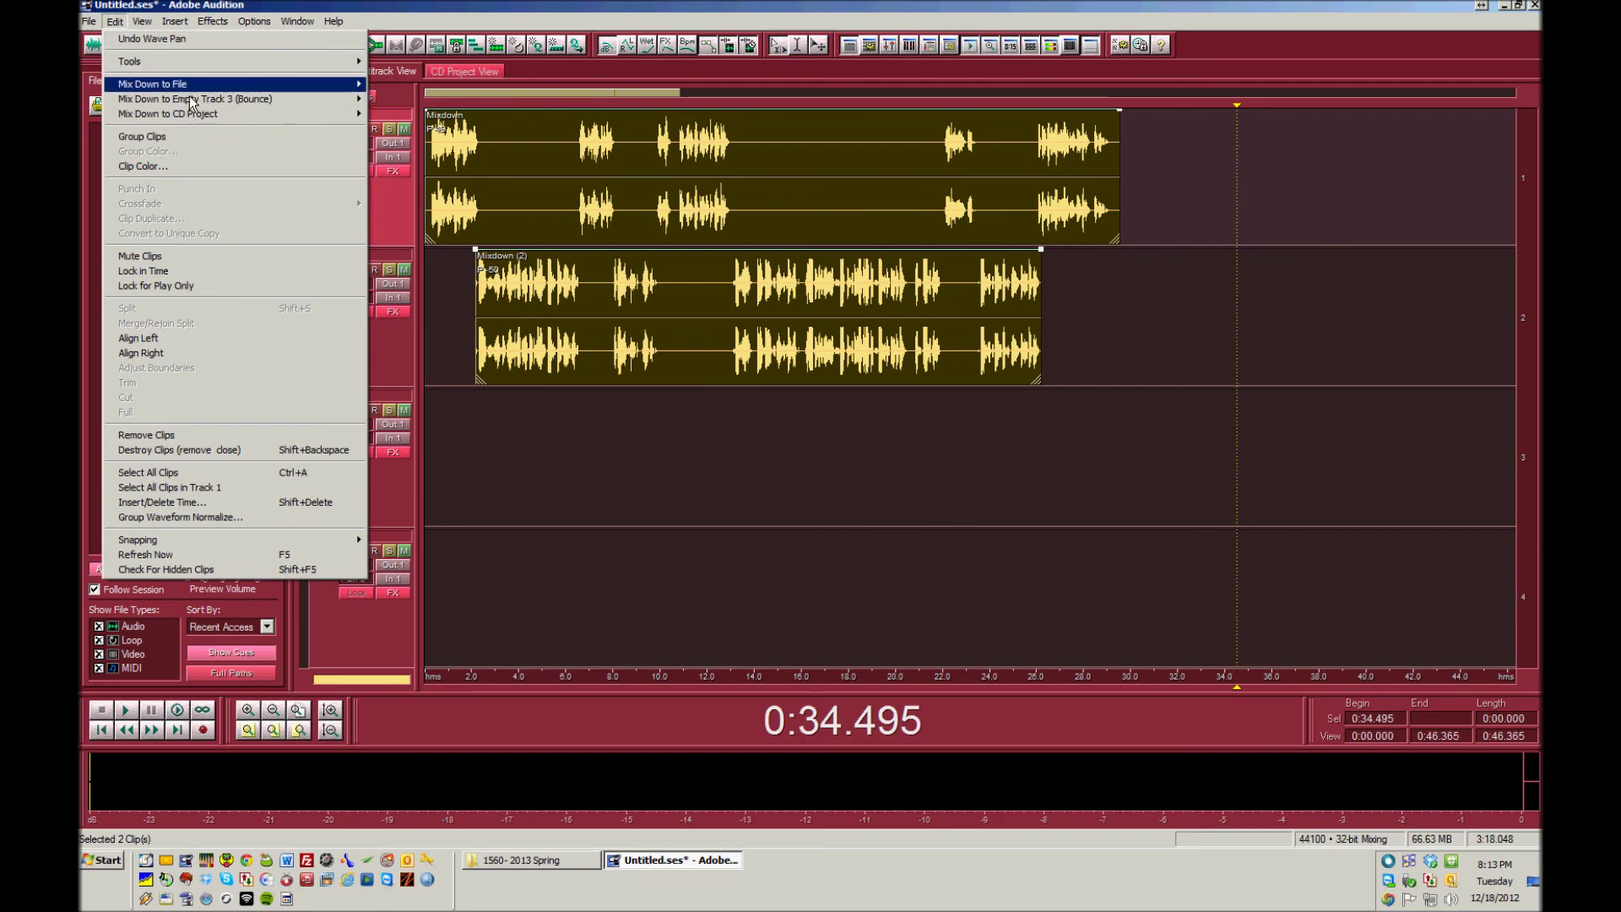
mouse_move(190, 99)
left_click(453, 112)
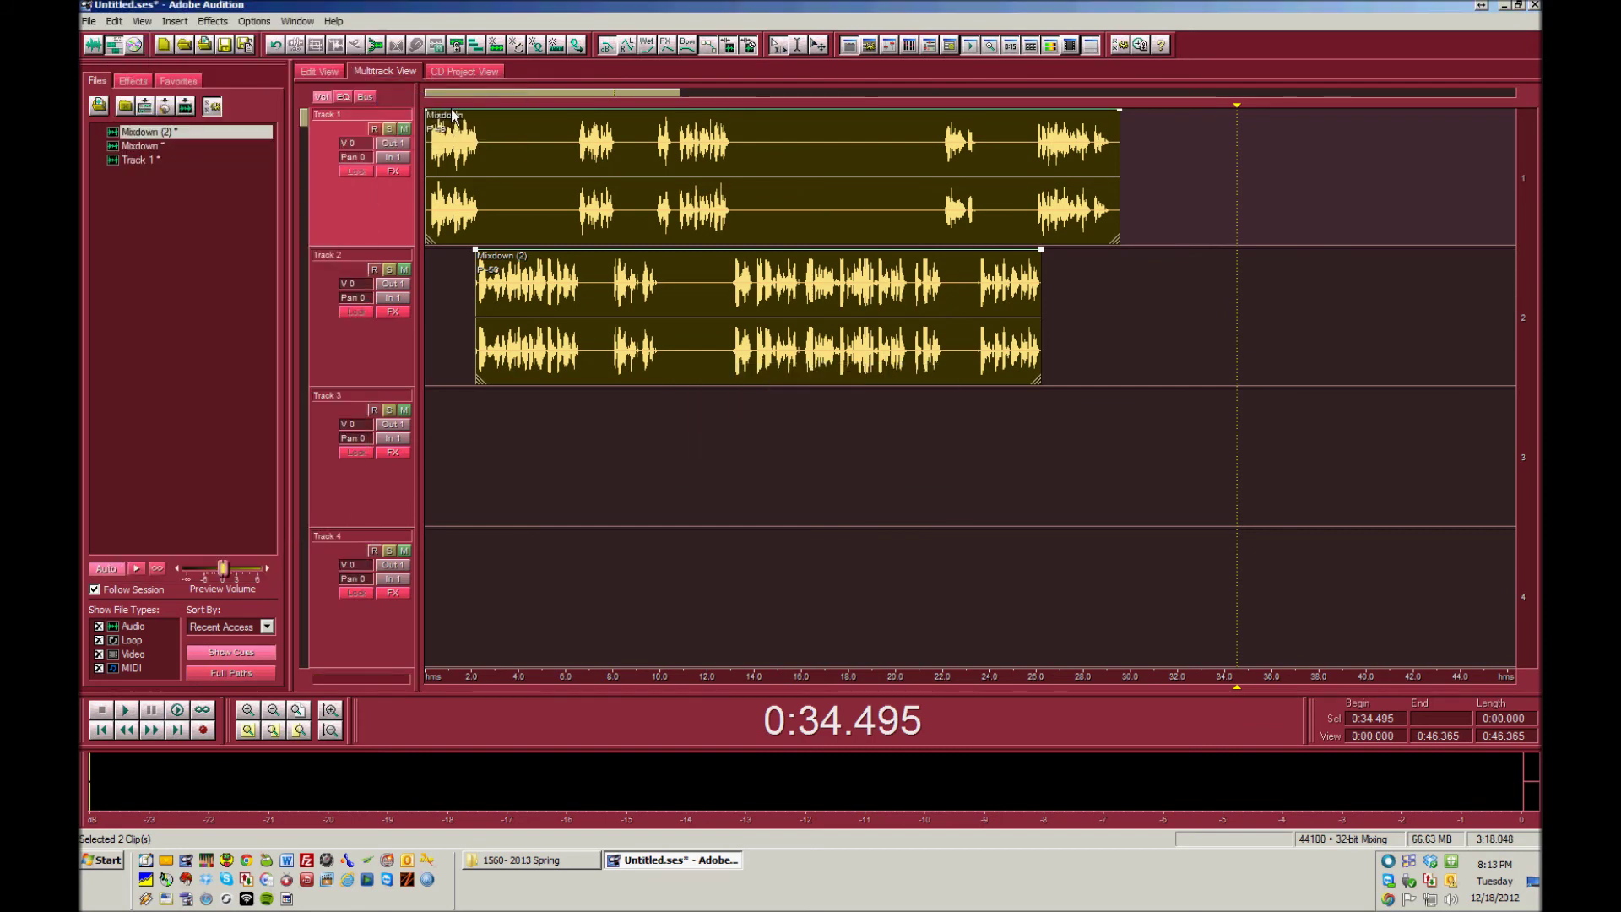
key("space")
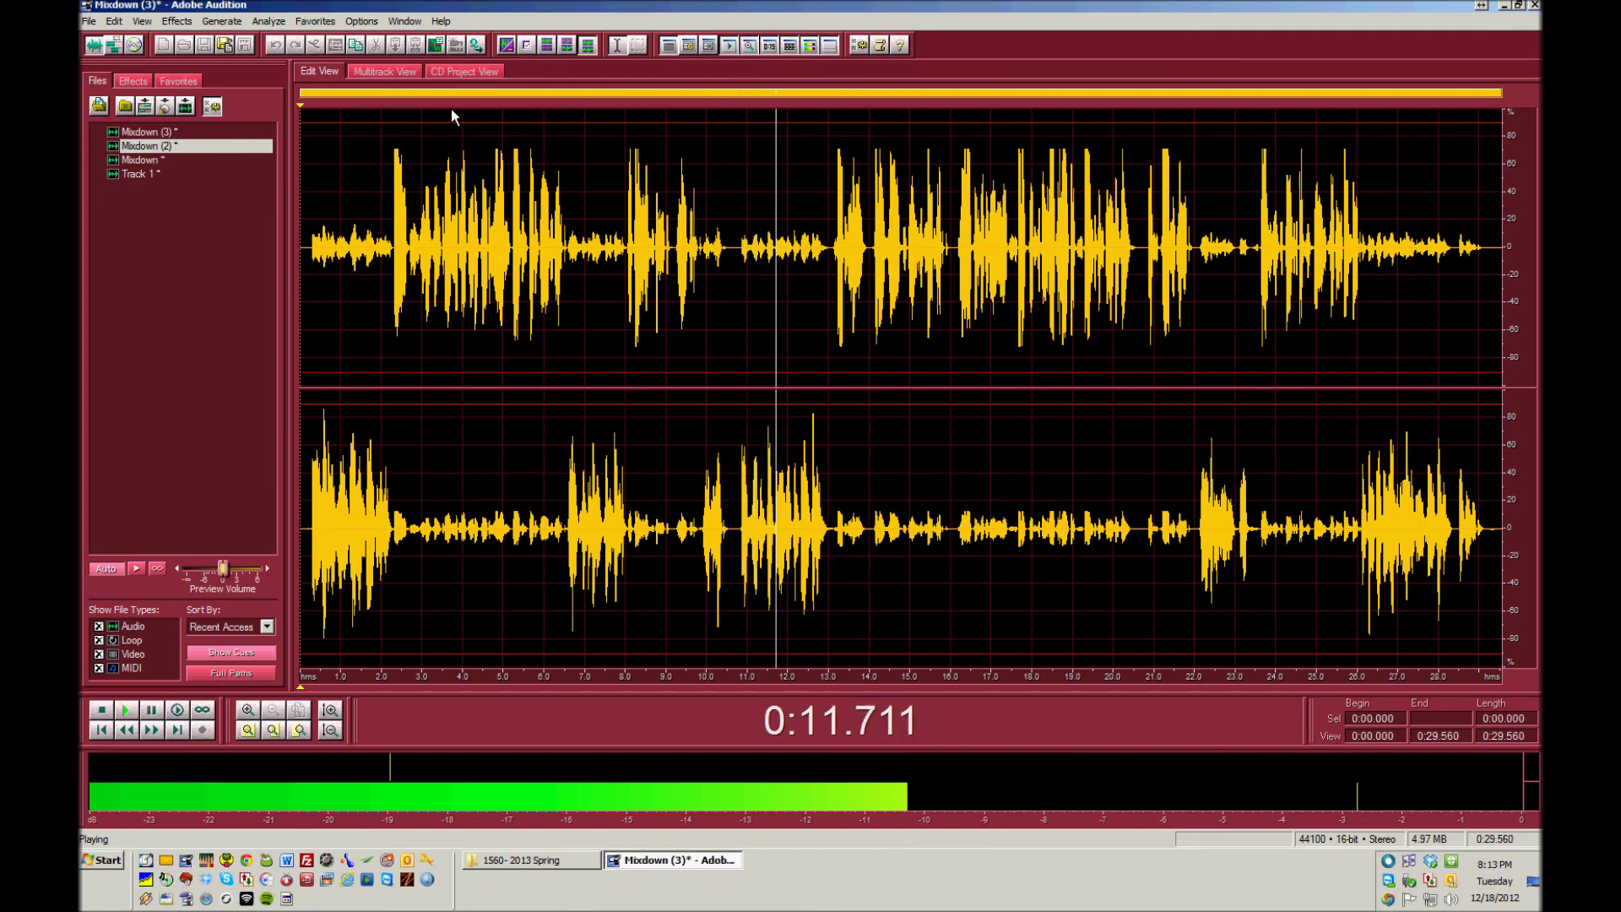
key("space")
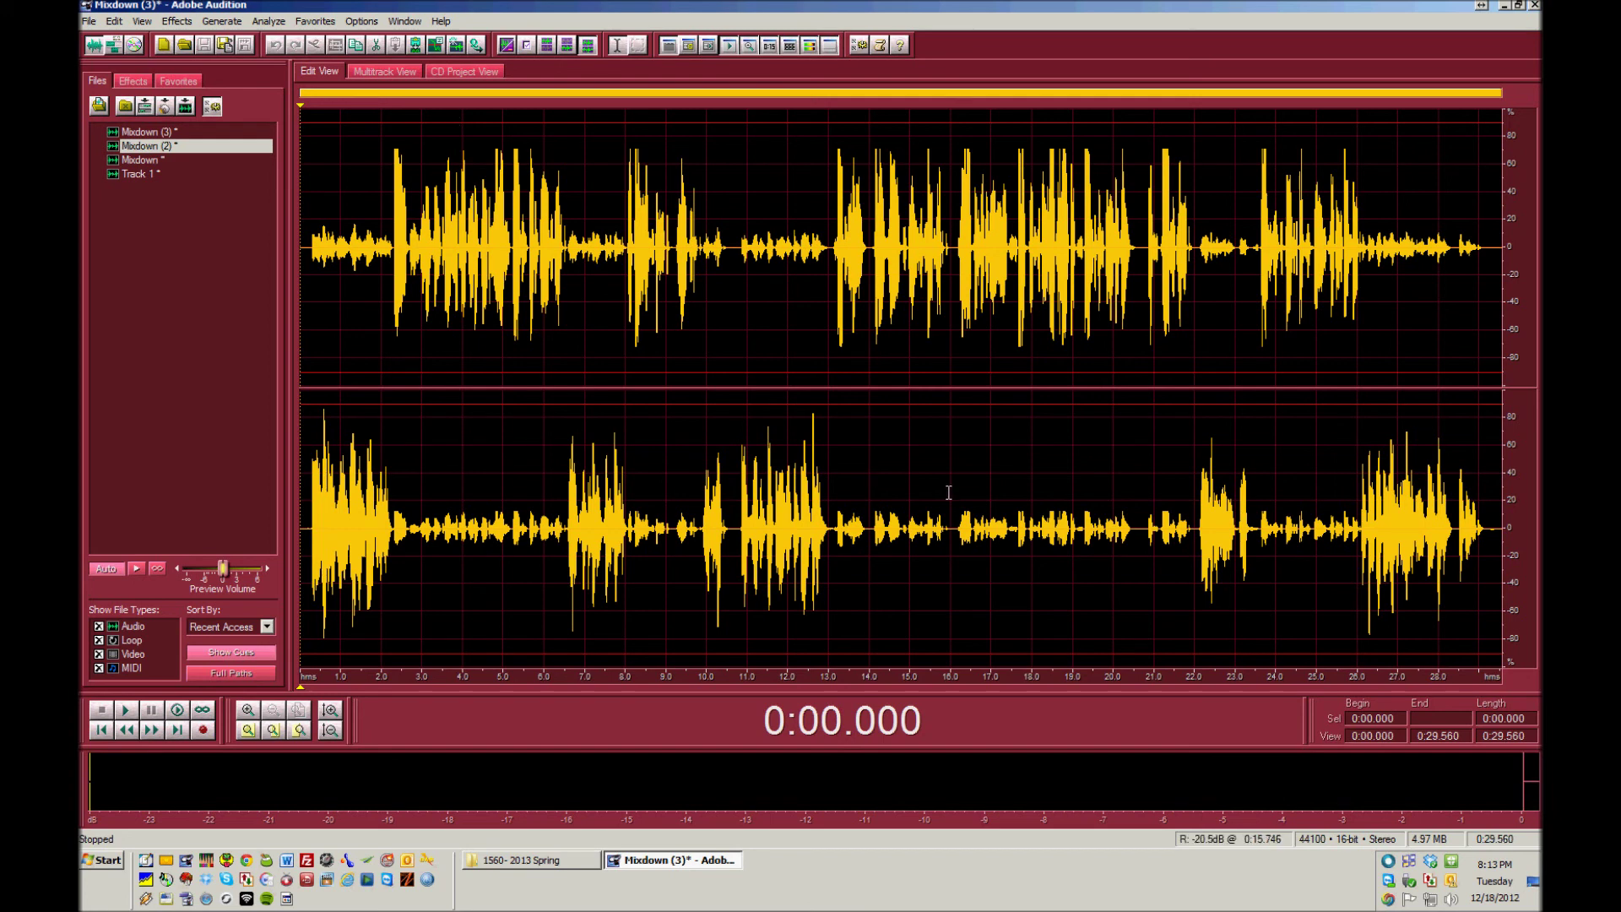
left_click(1225, 558)
double_click(1233, 557)
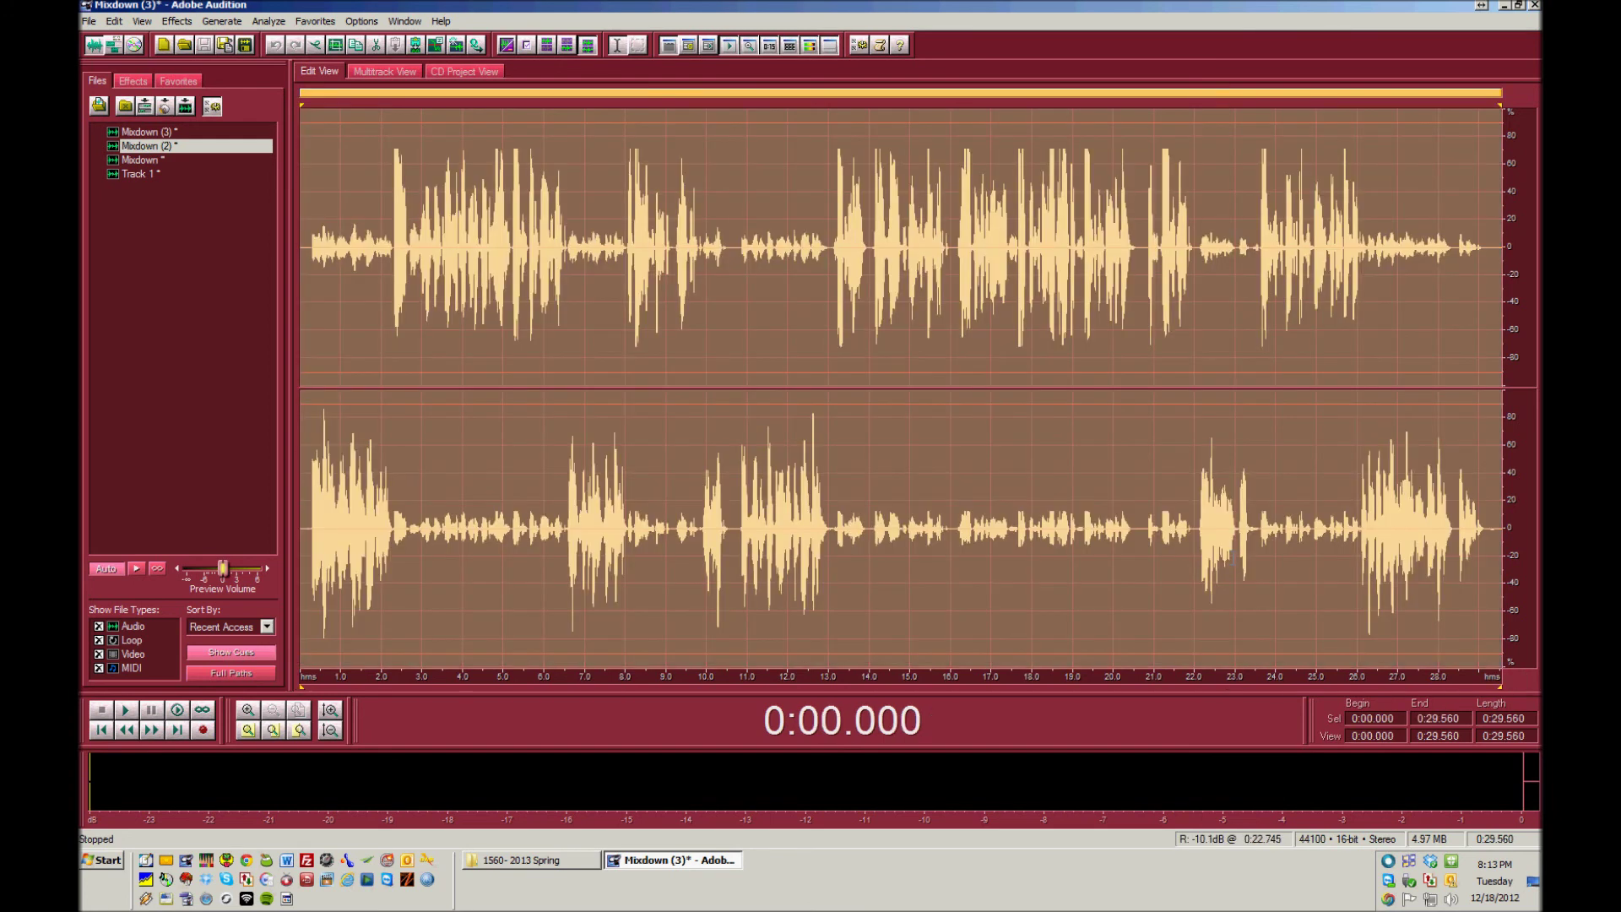
left_click(655, 456)
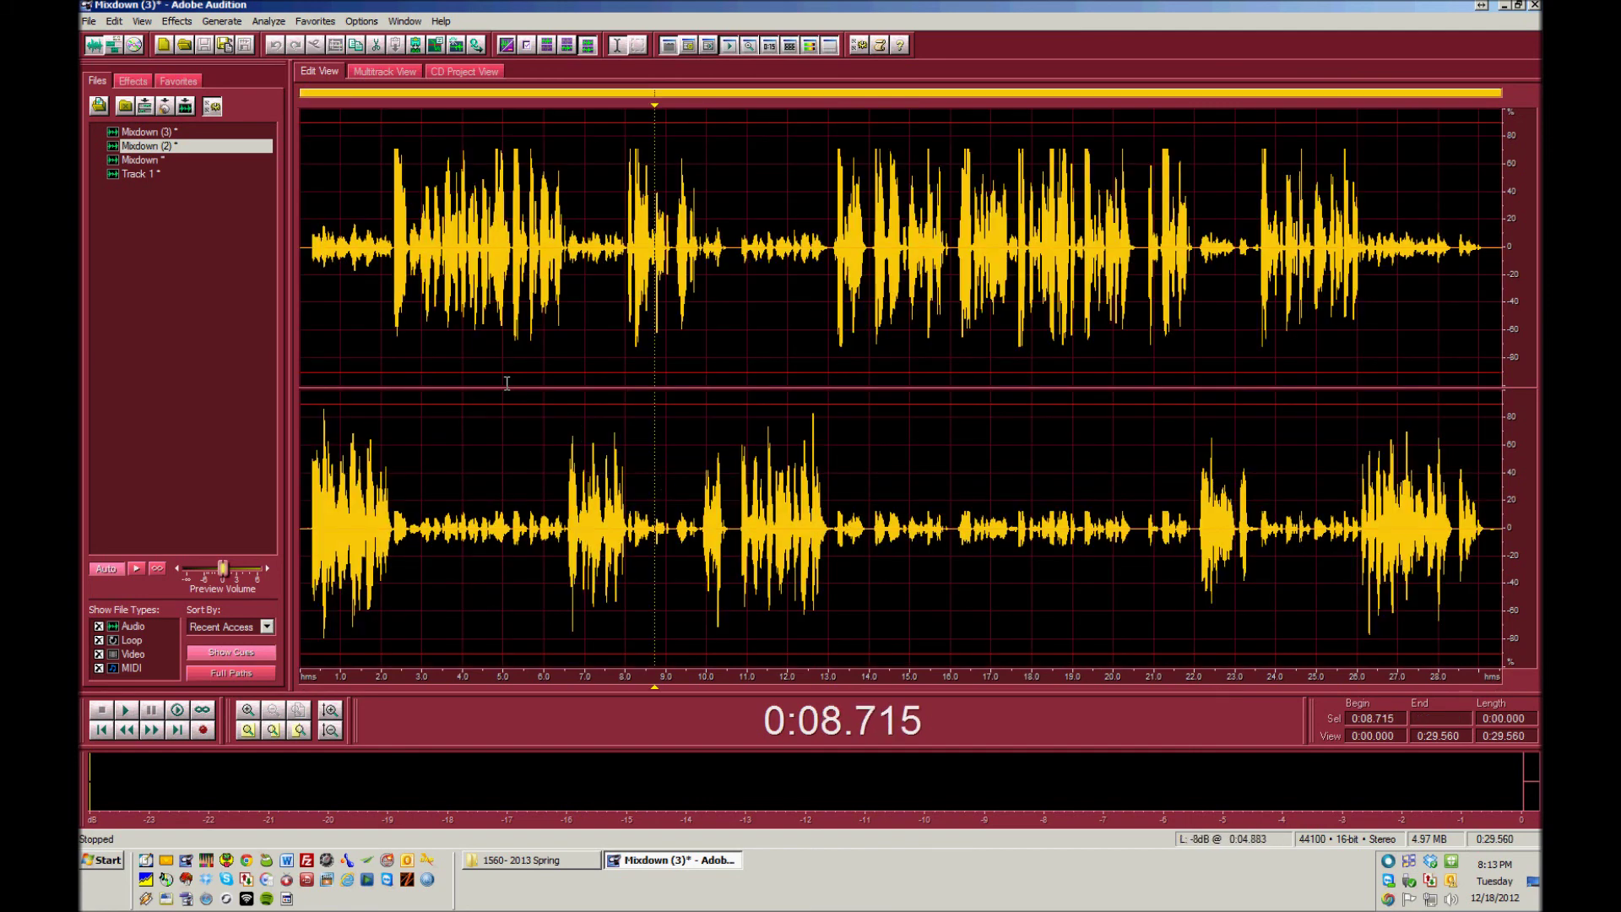
left_click(90, 21)
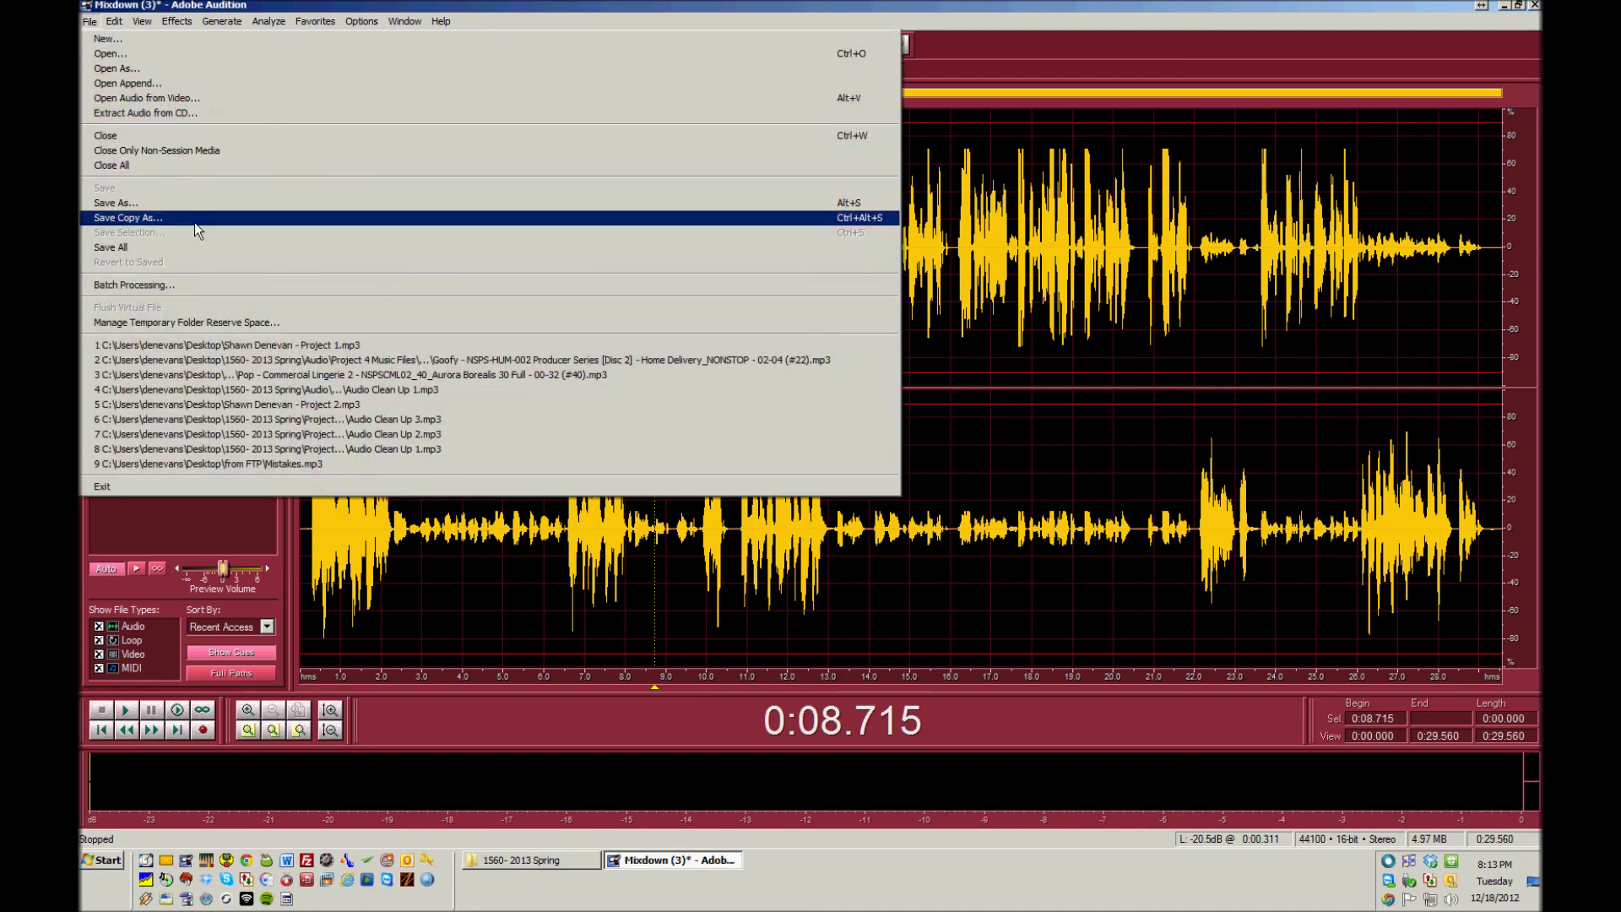
key("Escape")
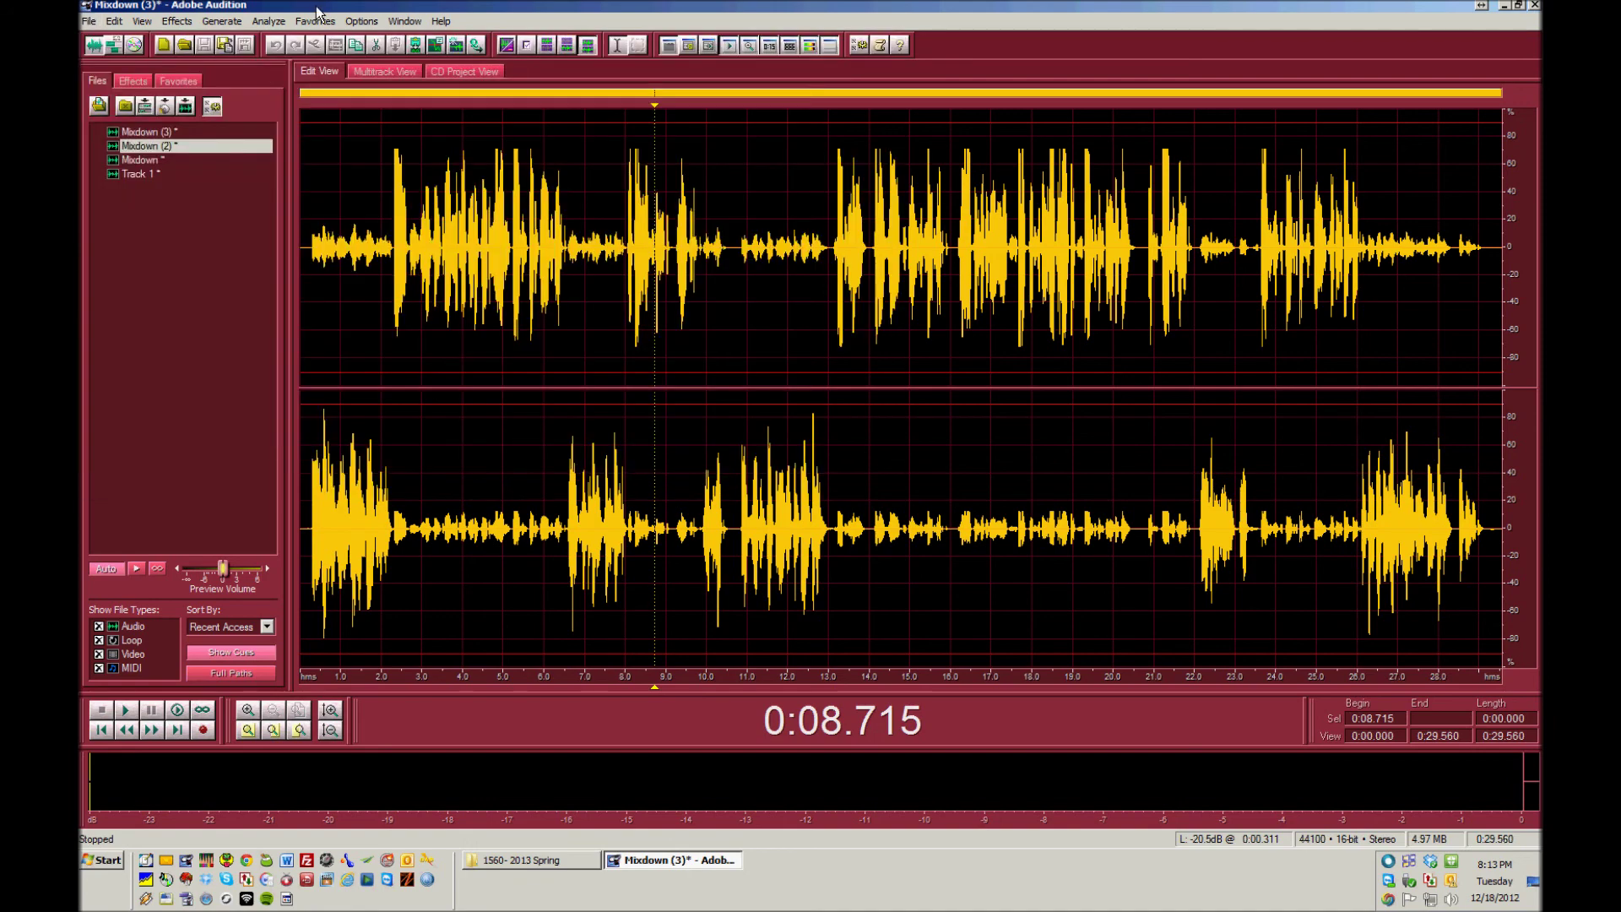
Step: Insert the Mixdown (3) file into the multitrack session on Track 4, starting at about 0:11
left_click(120, 49)
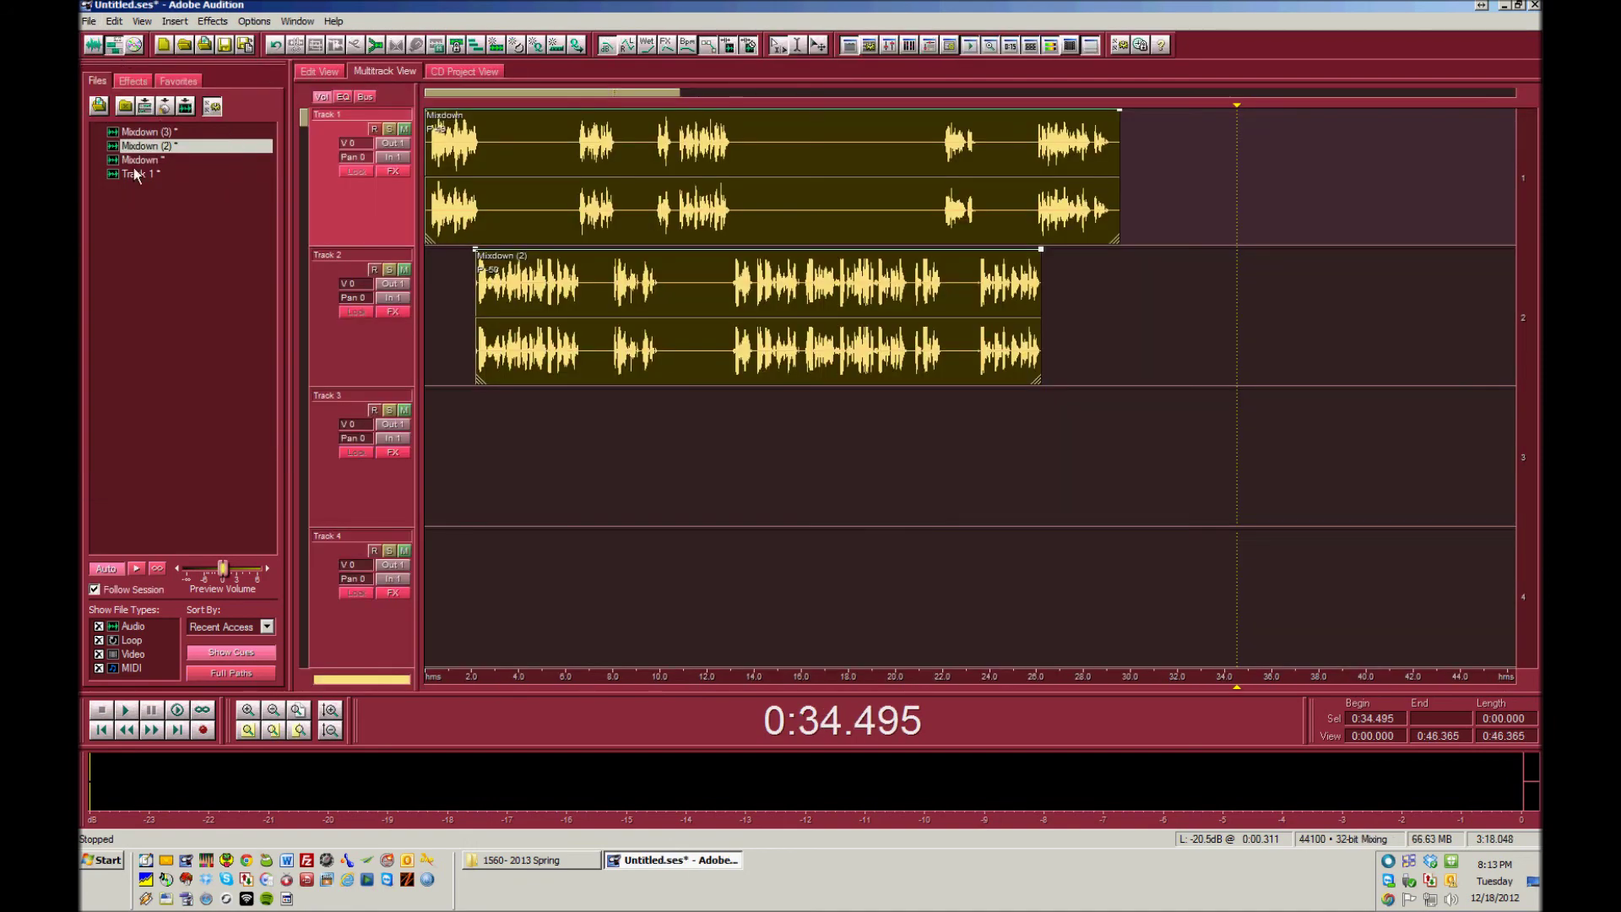
left_click_drag(143, 132, 802, 557)
left_click(536, 177)
left_click(532, 317)
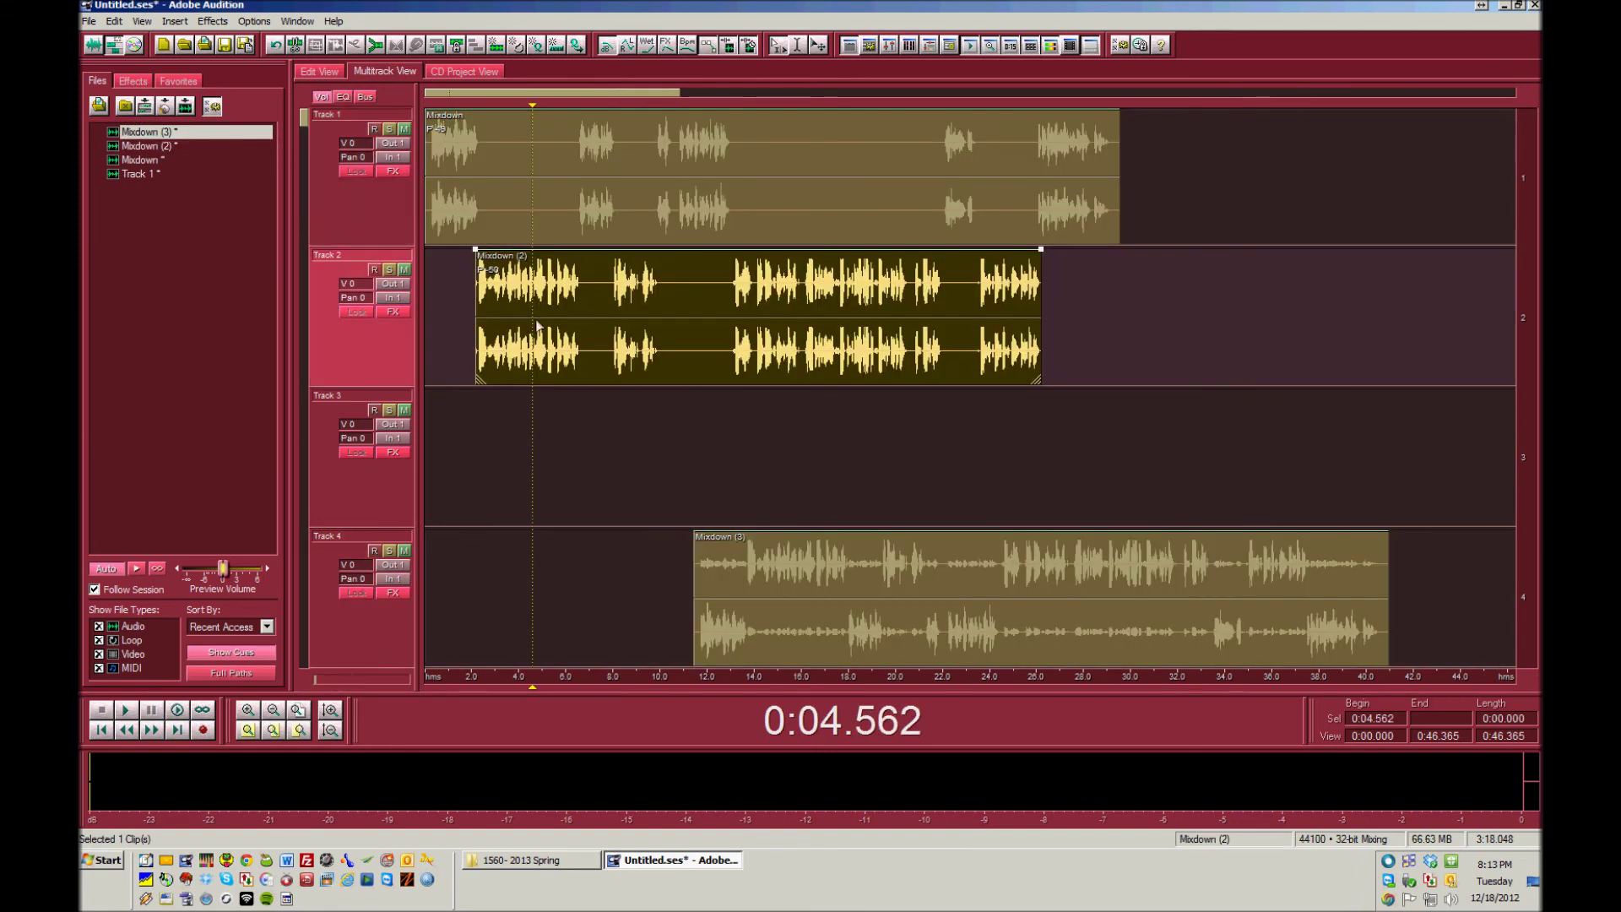
Step: Move the Mixdown (3) clip to Track 2 at about 0:50, between the Mixdown (2) clip and the original split clips
left_click(276, 718)
left_click_drag(479, 585, 600, 303)
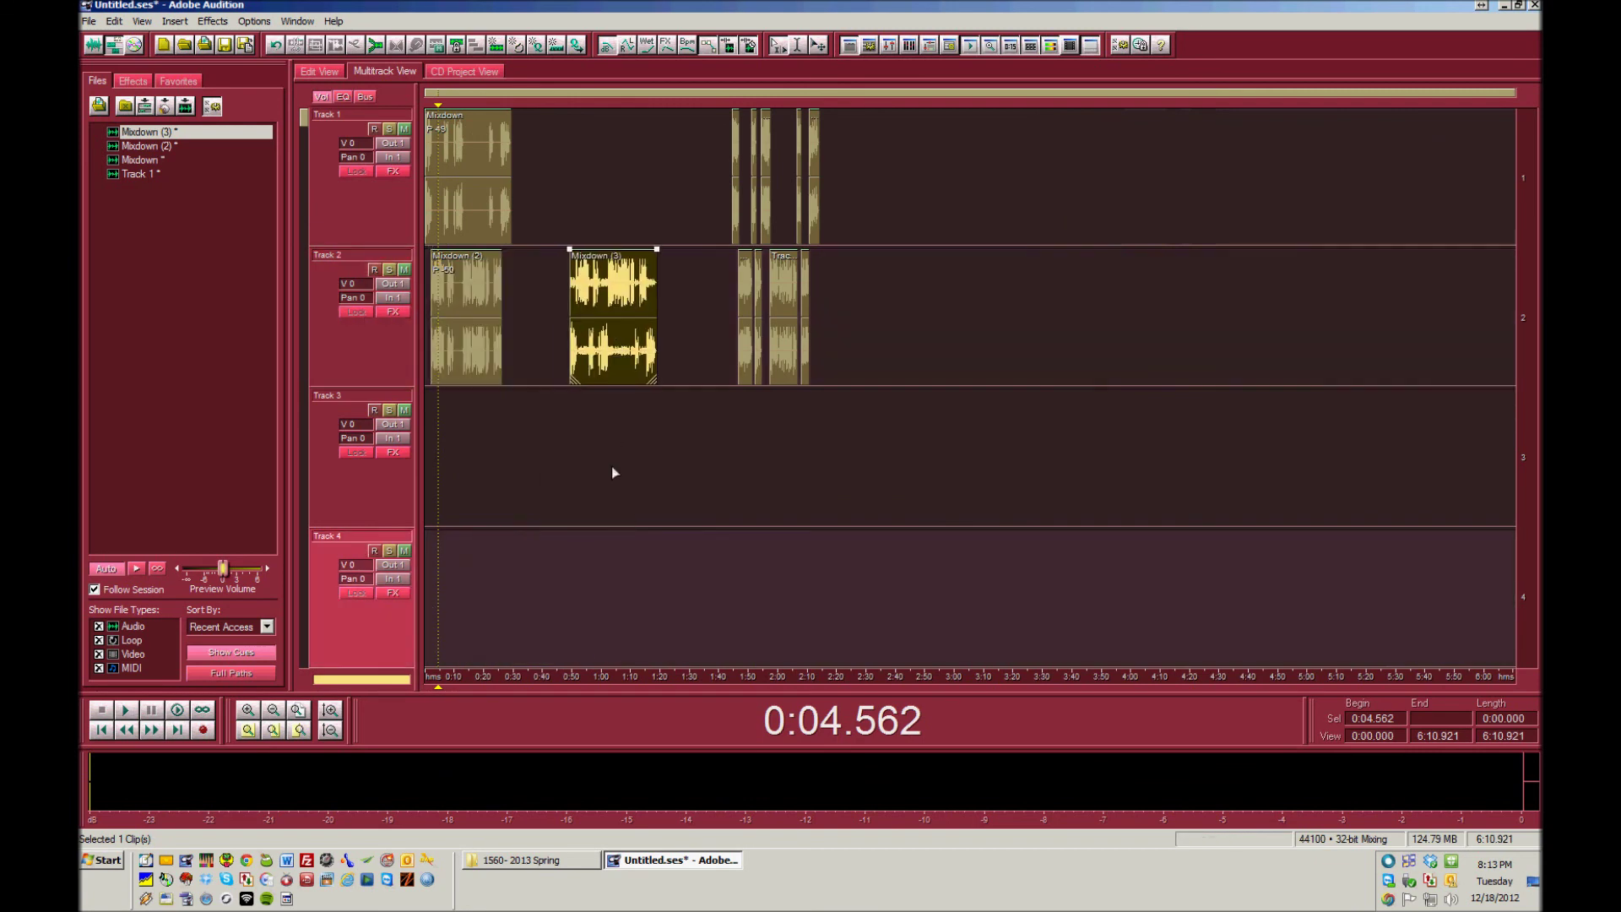
left_click(298, 732)
left_click(276, 731)
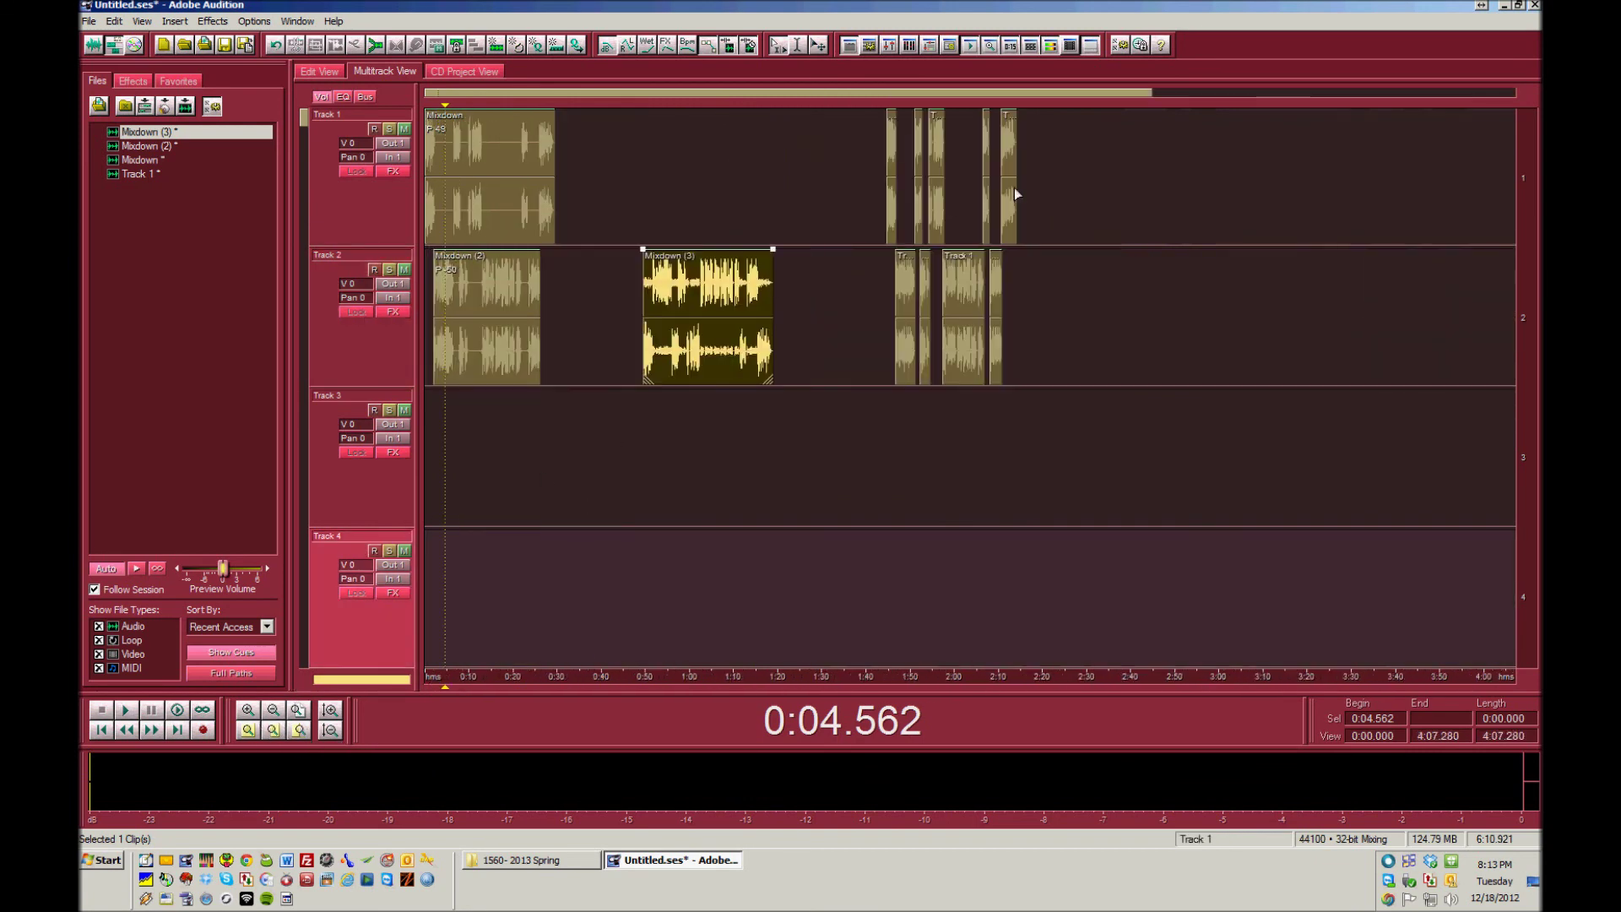
Step: Examine the two panned mixdown clips, the original split clips, and the combined Mixdown (3) waveform in Edit View
left_click(1112, 182)
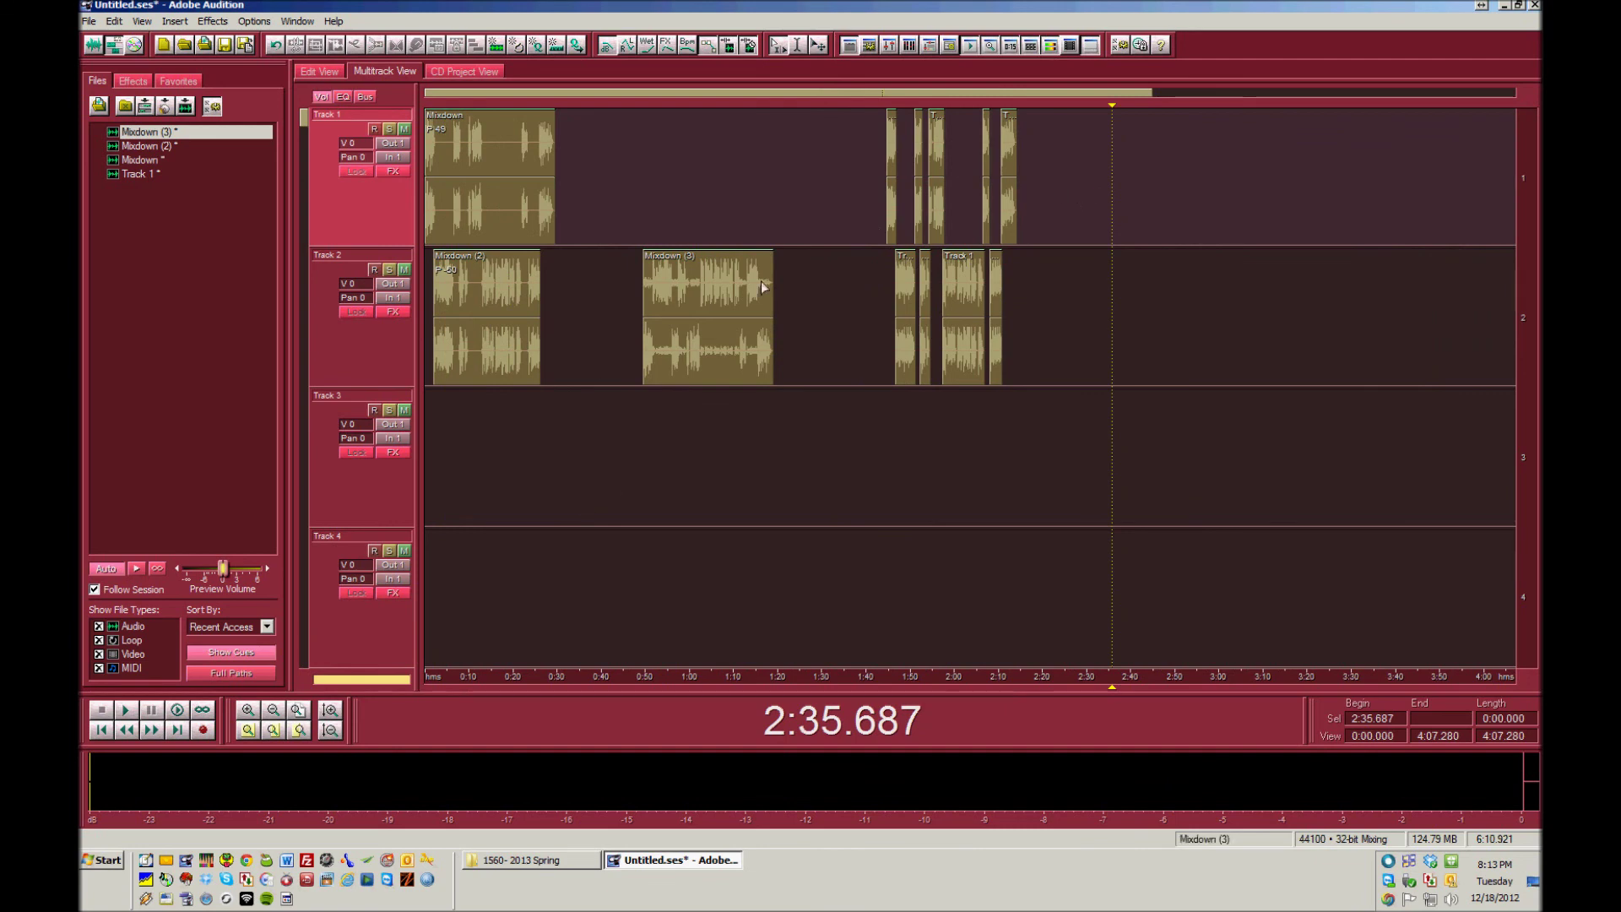
left_click(475, 160)
left_click(469, 322)
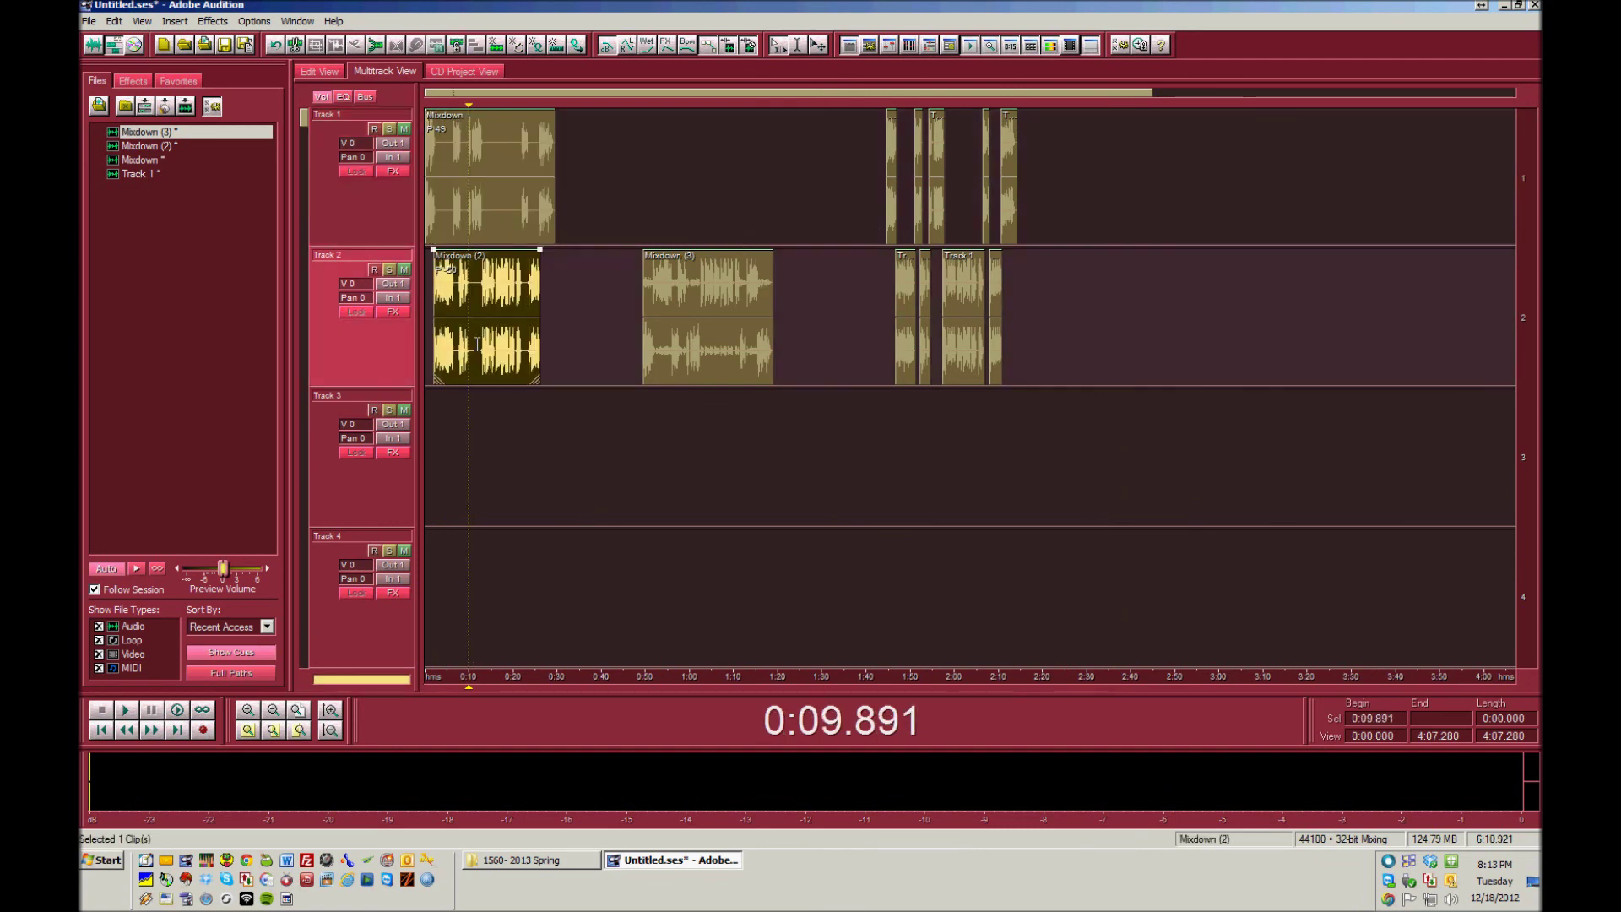
left_click(697, 307)
left_click(705, 410)
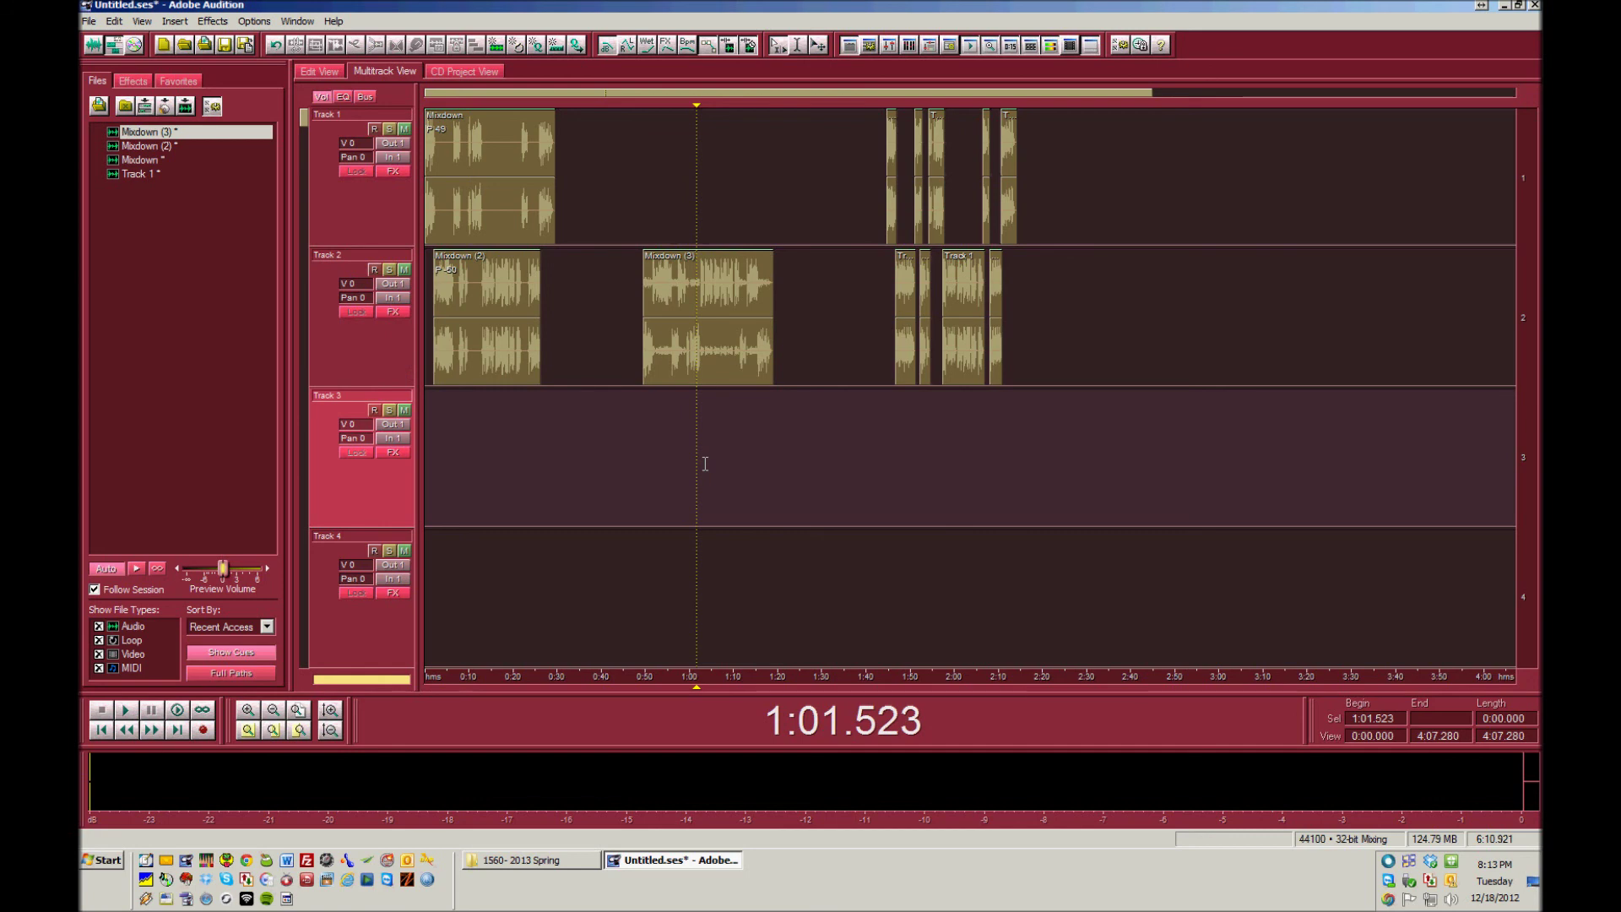
left_click_drag(1094, 177, 821, 305)
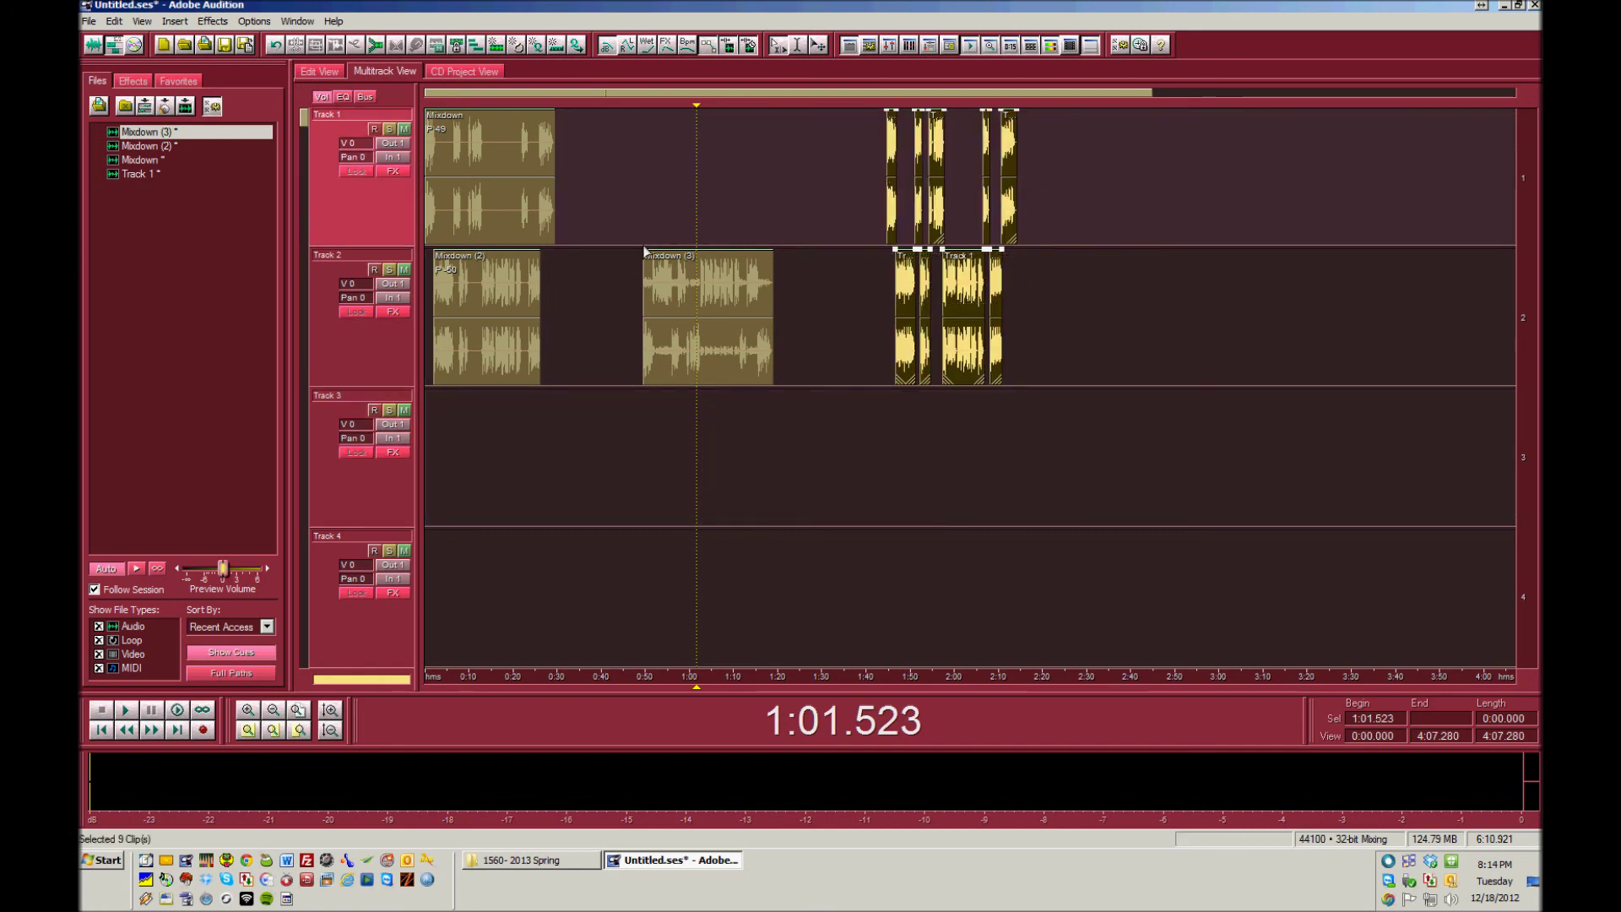
double_click(645, 251)
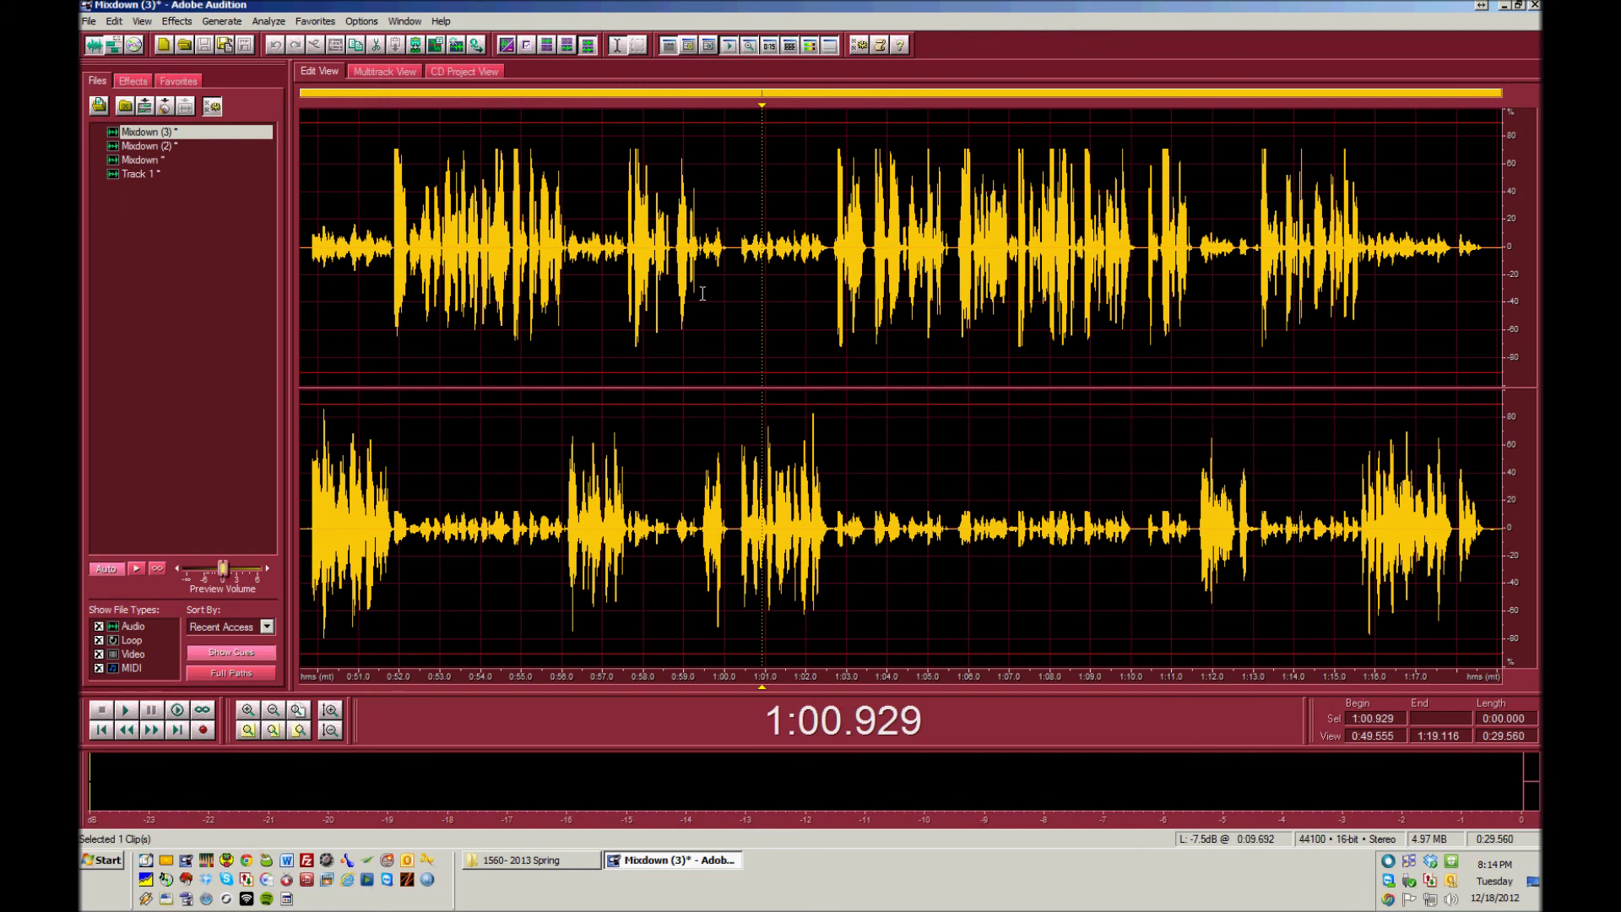
left_click(377, 73)
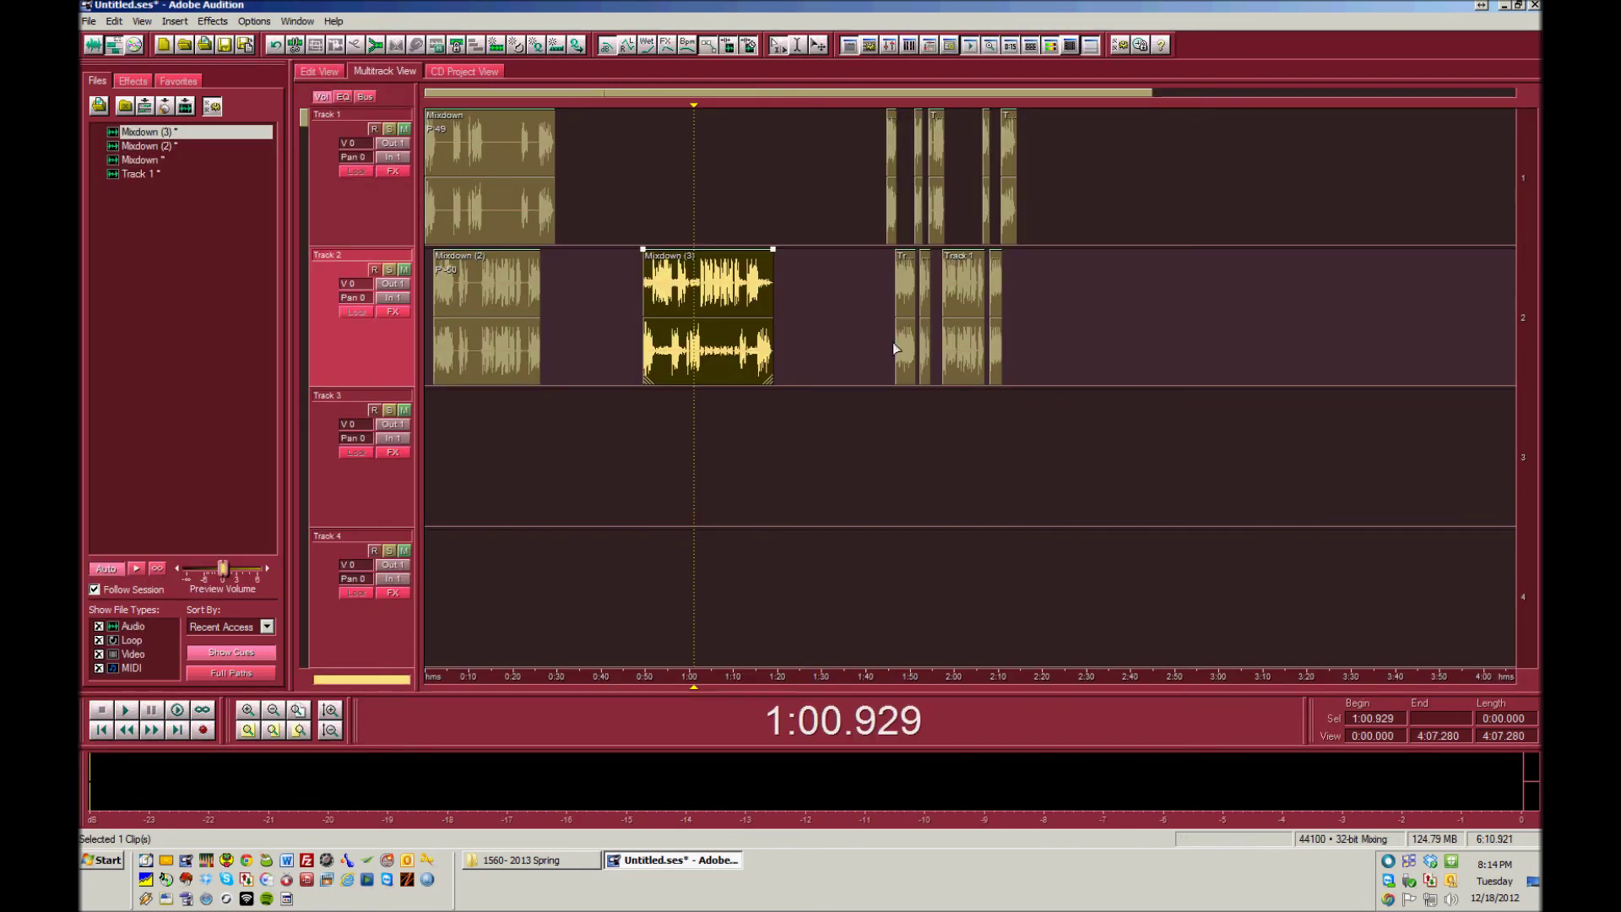